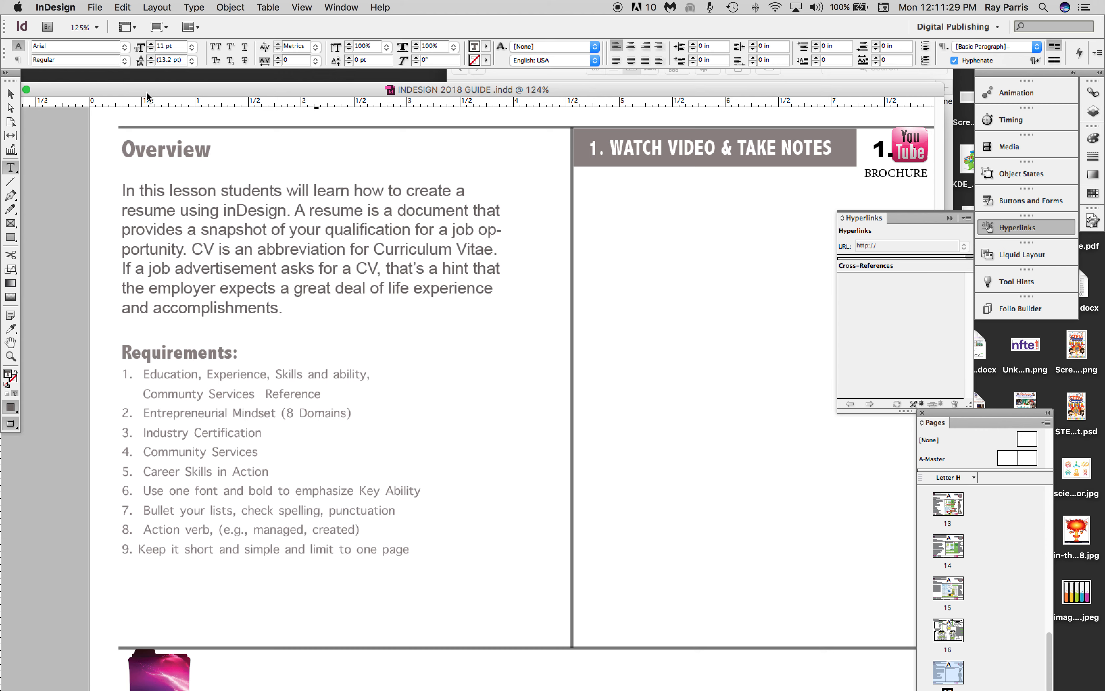
Create a new Letter-size print document, 8.5 by 11 in, with one page and 0.5 in margins.
left_click(95, 7)
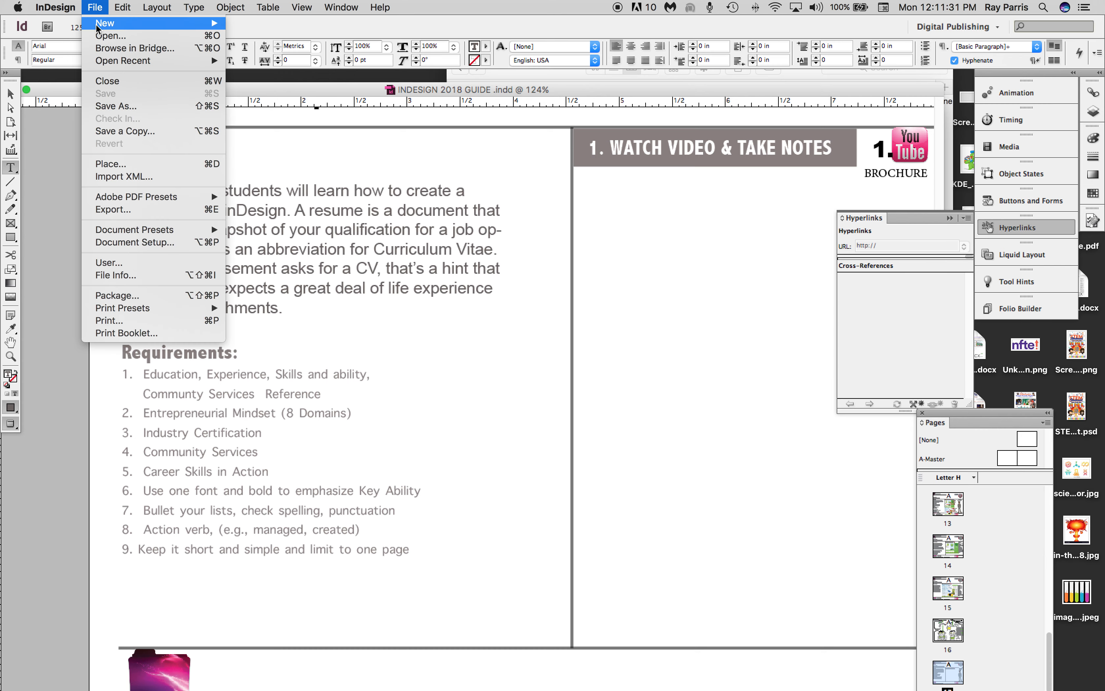
mouse_move(98, 23)
left_click(253, 30)
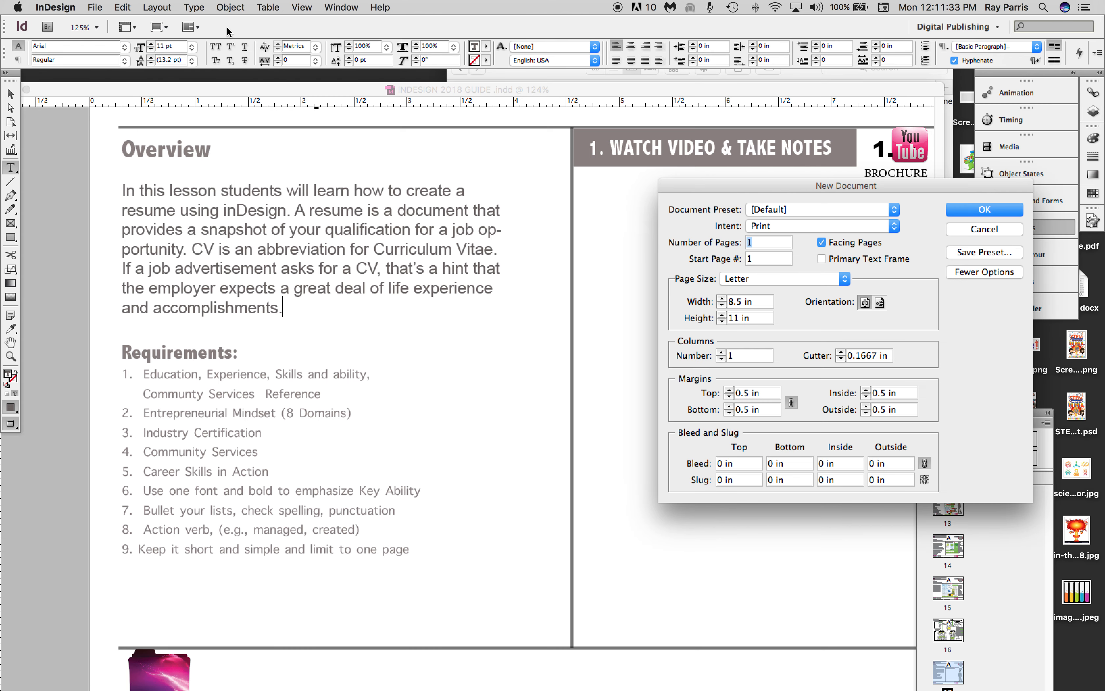
left_click_drag(790, 189, 571, 195)
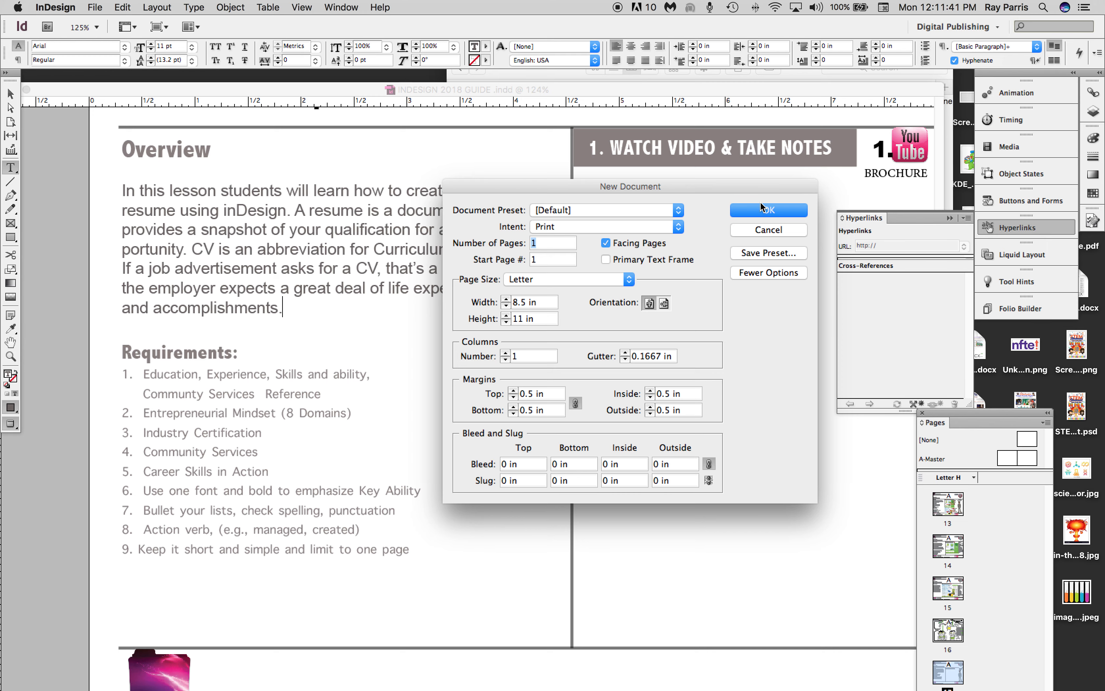
left_click(768, 210)
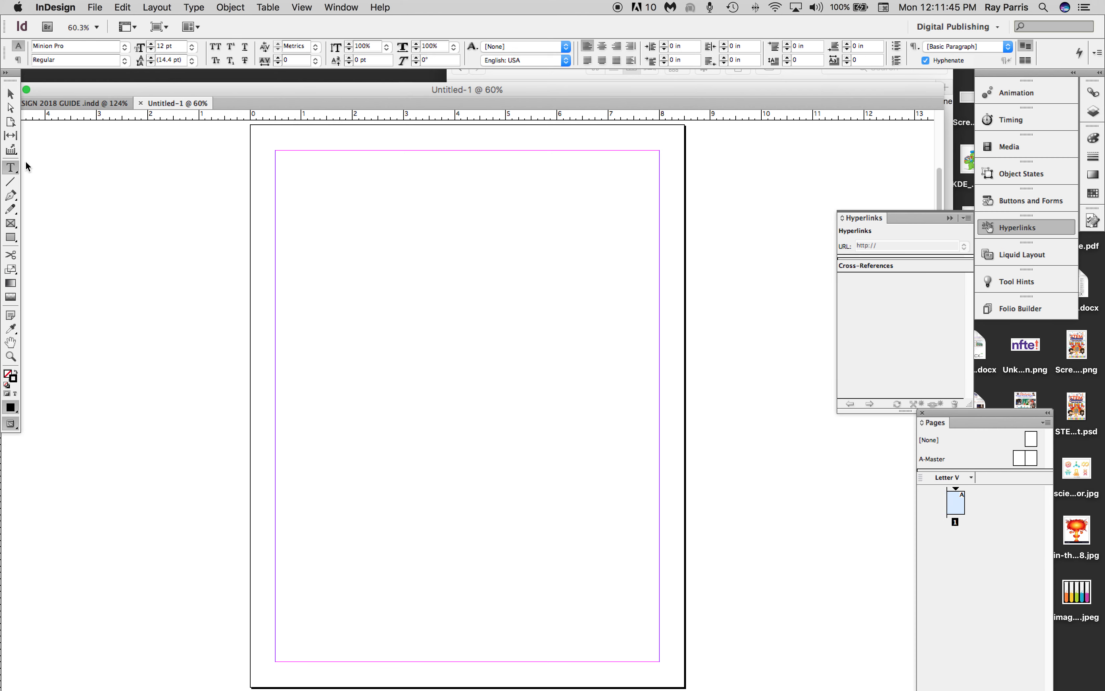
Draw a full-width rectangle about 8.5 by 4.1 in at the top of the page and fill it with green C=75 M=5 Y=100 K=0.
left_click(11, 238)
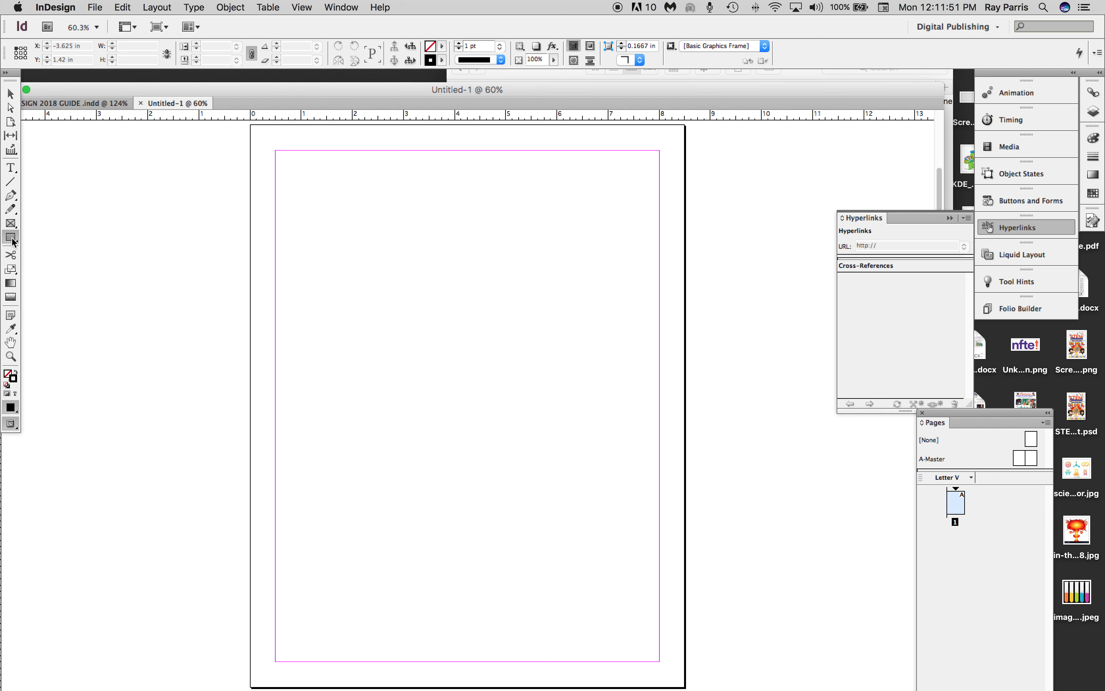
left_click_drag(250, 124, 685, 335)
left_click(11, 375)
left_click(443, 47)
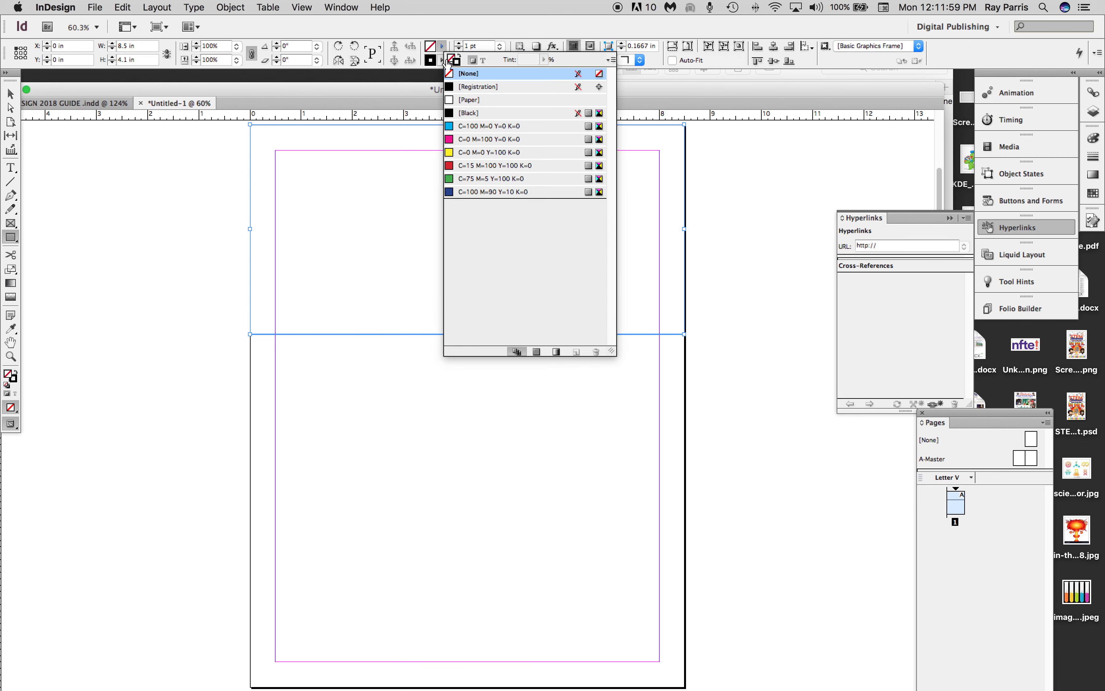
left_click(468, 181)
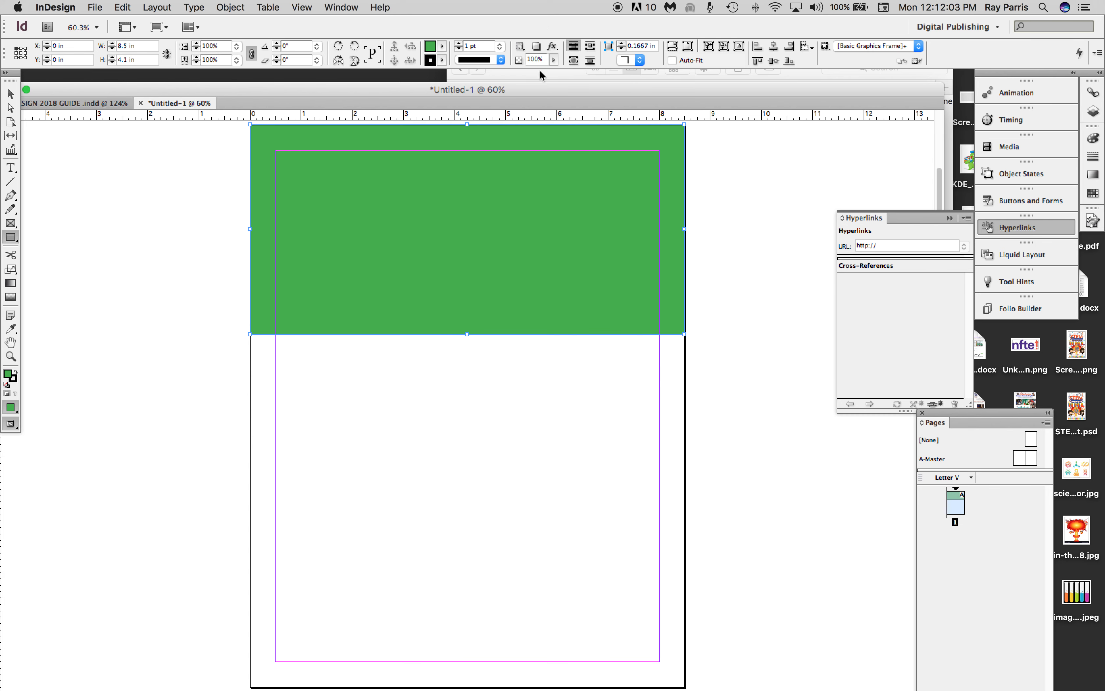
Reduce the green rectangle's opacity to 55% and deselect it.
left_click(554, 60)
left_click_drag(556, 74, 526, 77)
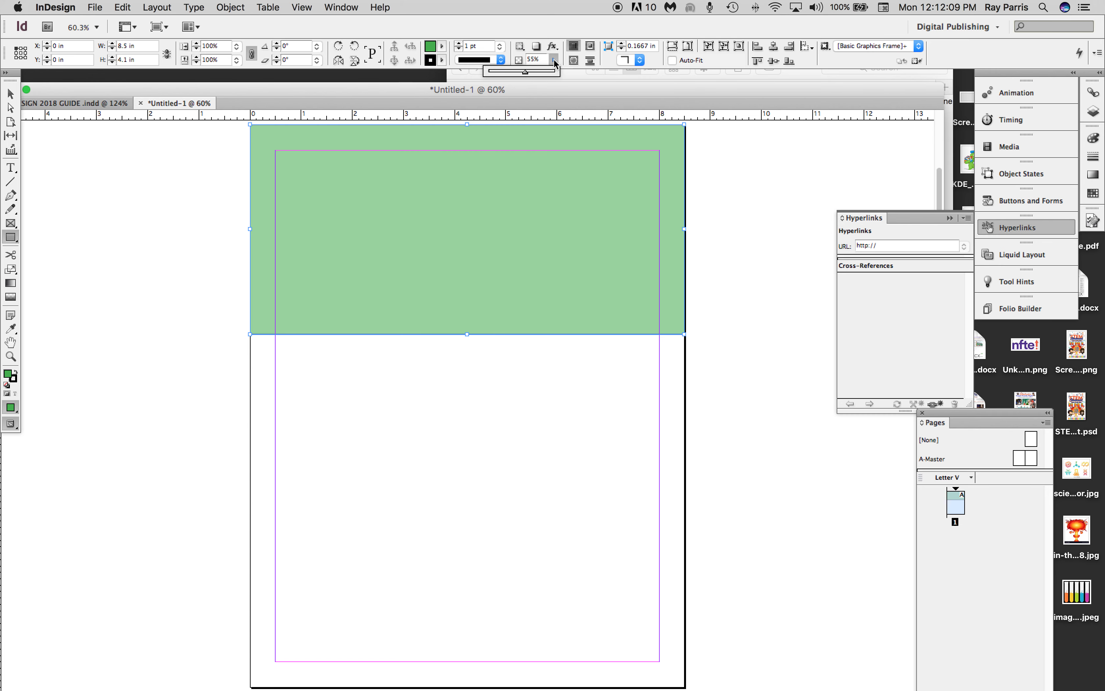
left_click(815, 688)
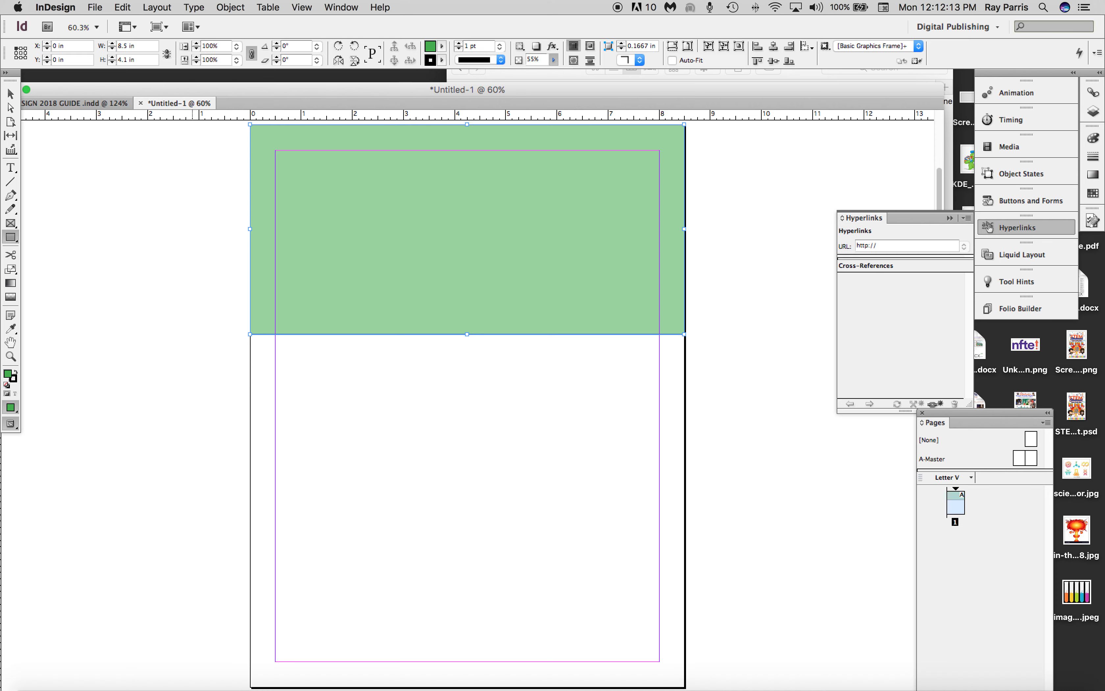
left_click(192, 168)
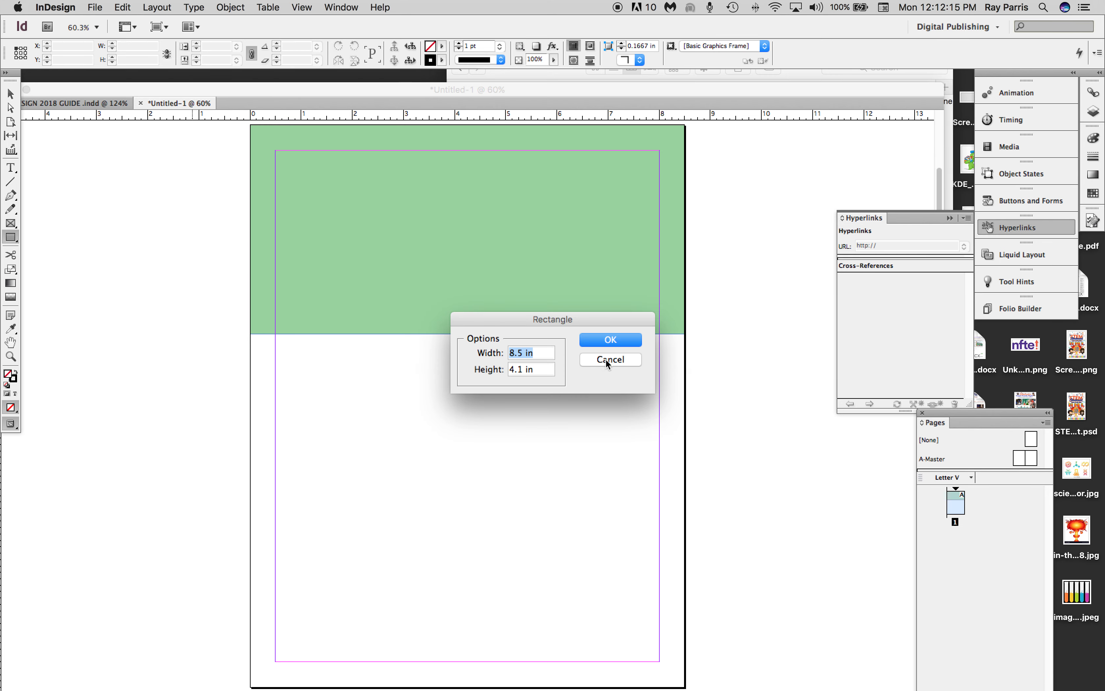
left_click(609, 359)
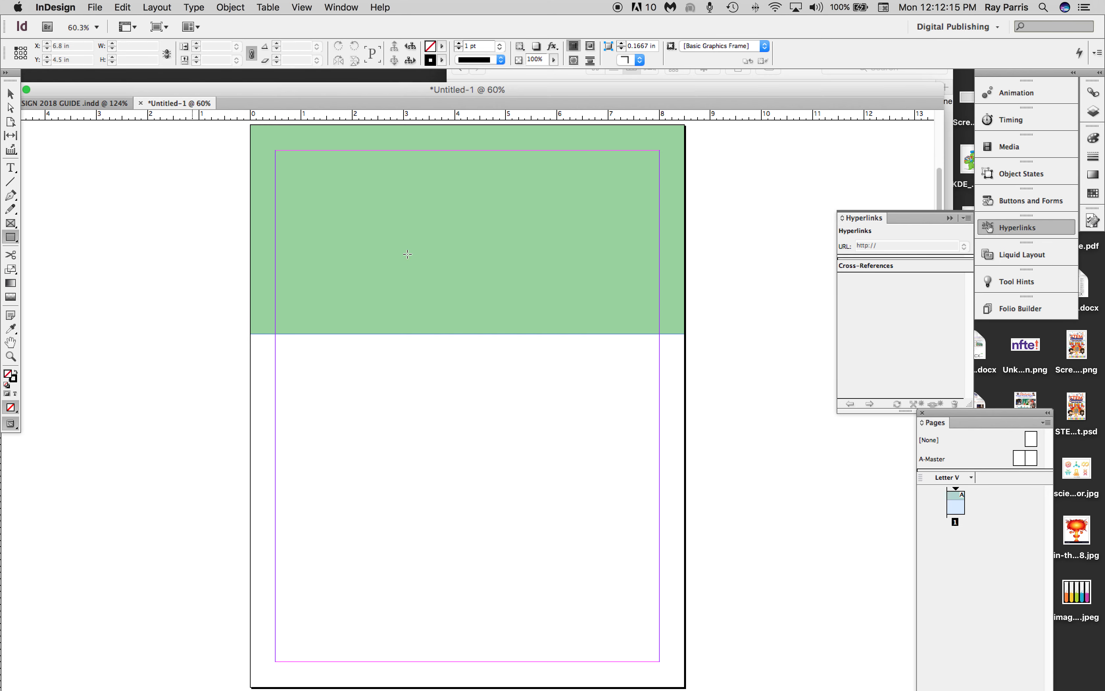
Draw a large text frame at the upper-left margin corner and a narrow one about 2.52 by 0.3 in below it.
left_click(12, 170)
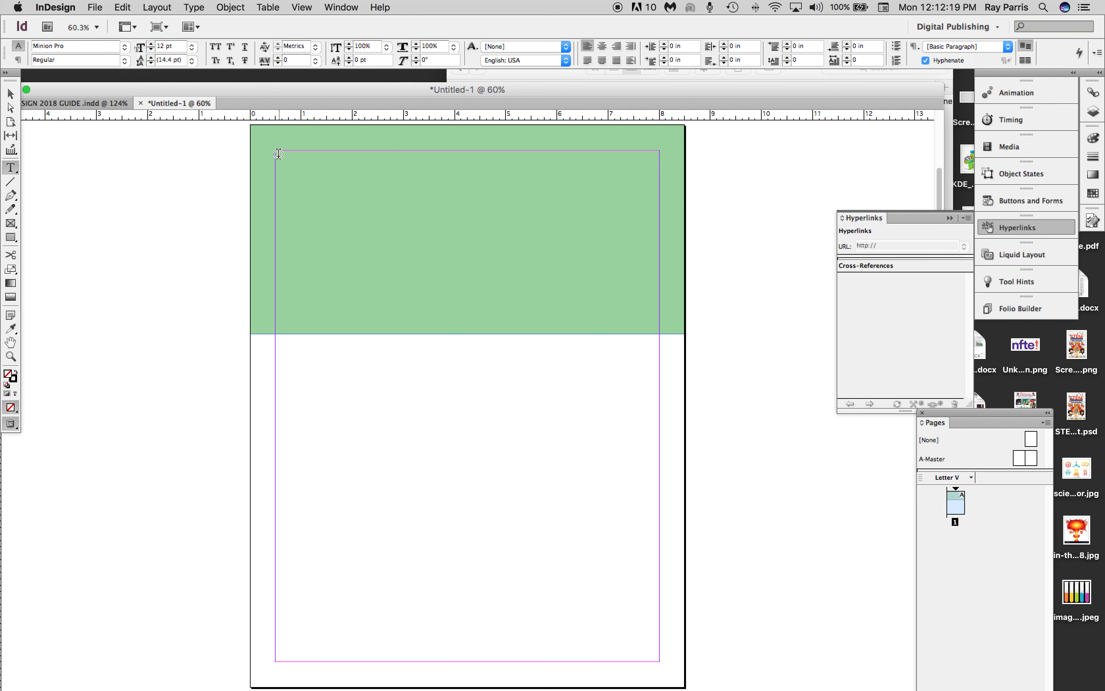
left_click_drag(276, 155, 440, 197)
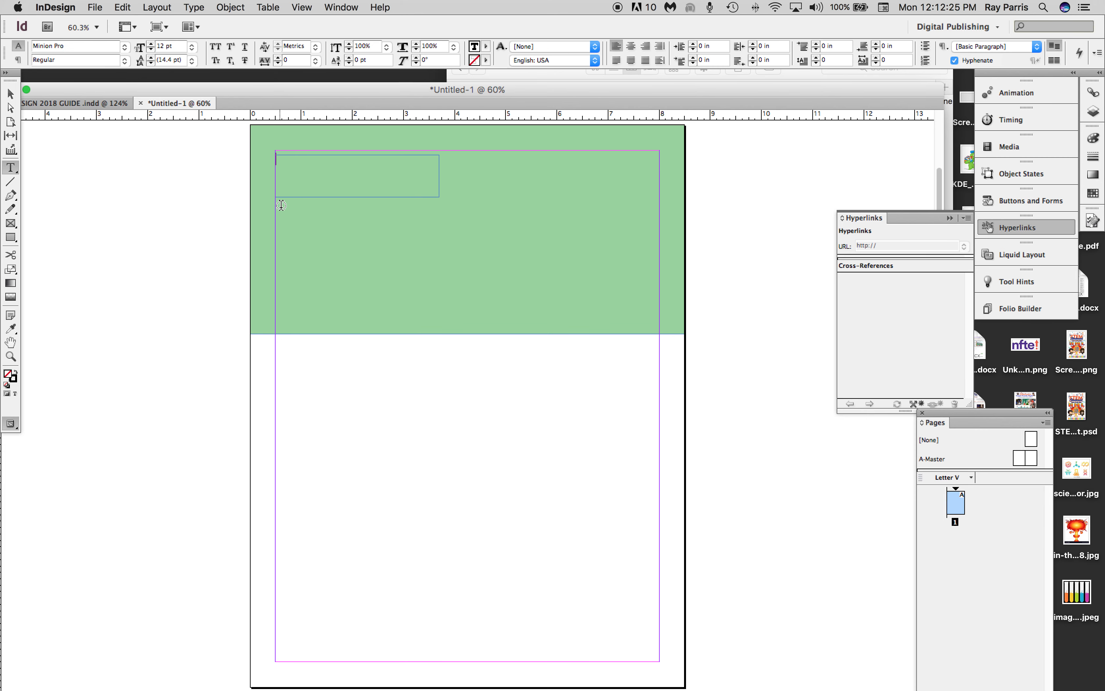
left_click_drag(280, 206, 409, 220)
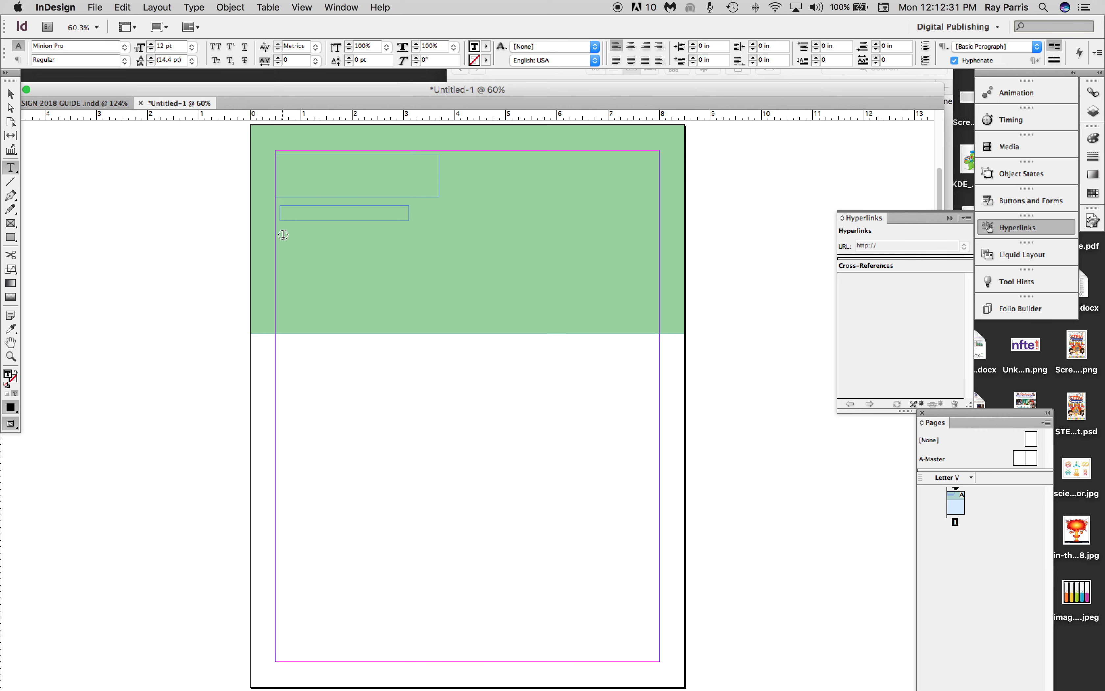
Duplicate the narrow text frame and stack both copies, left-aligned at about X 0.78 in, beneath the large text frame.
left_click(10, 93)
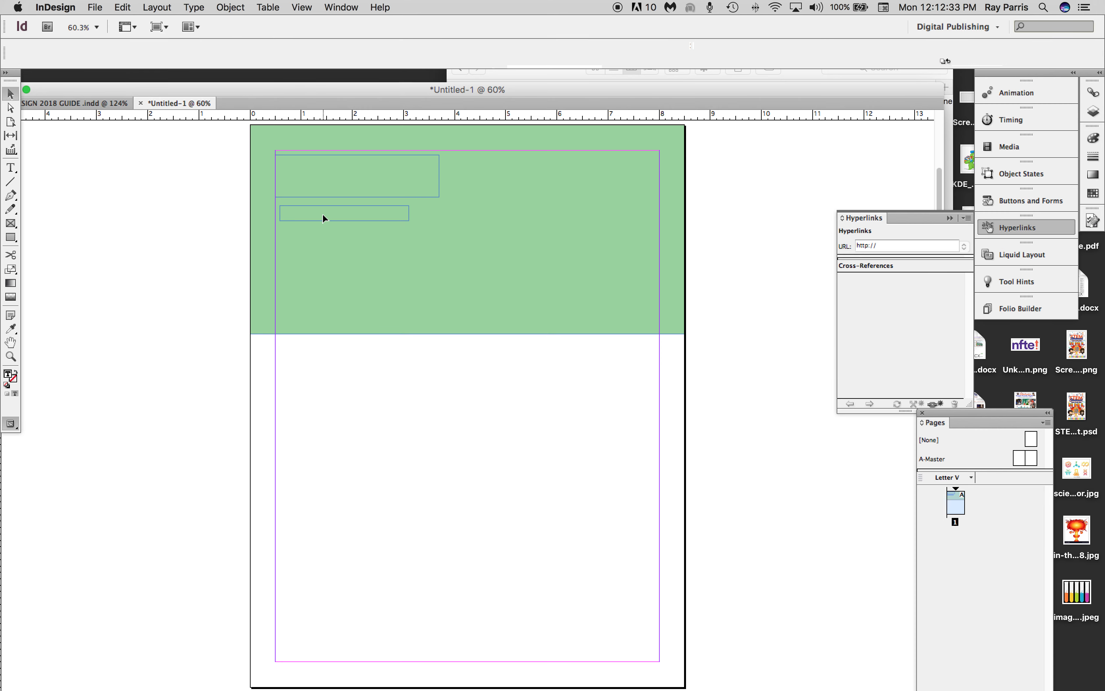
key("super+c")
key("super+c")
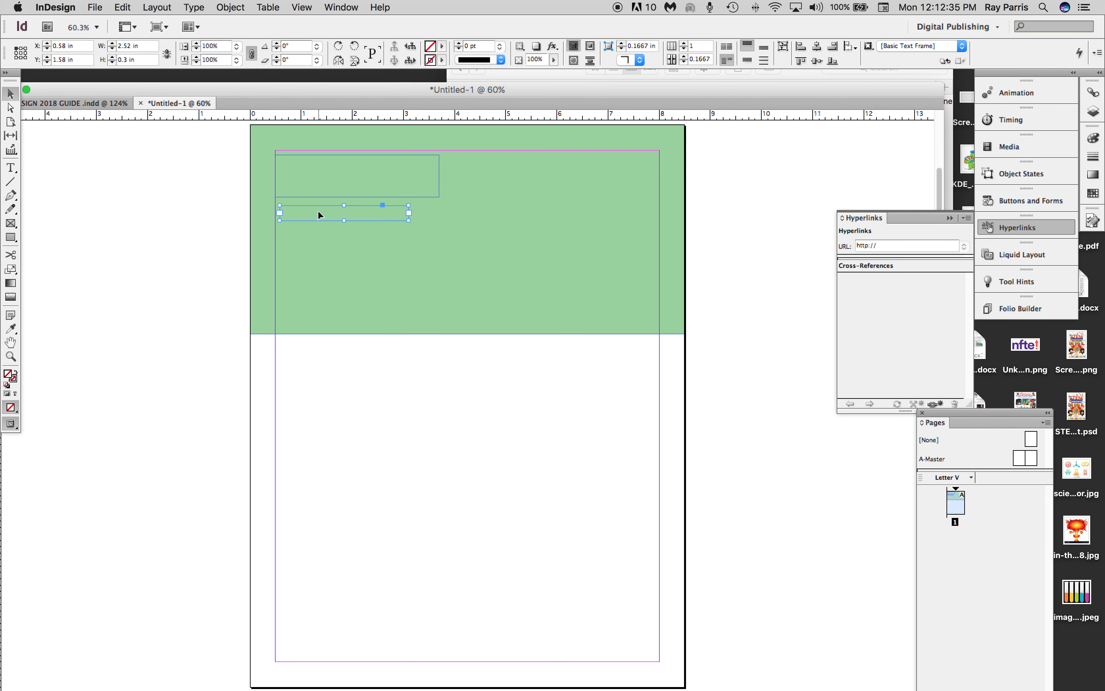
key("super+v")
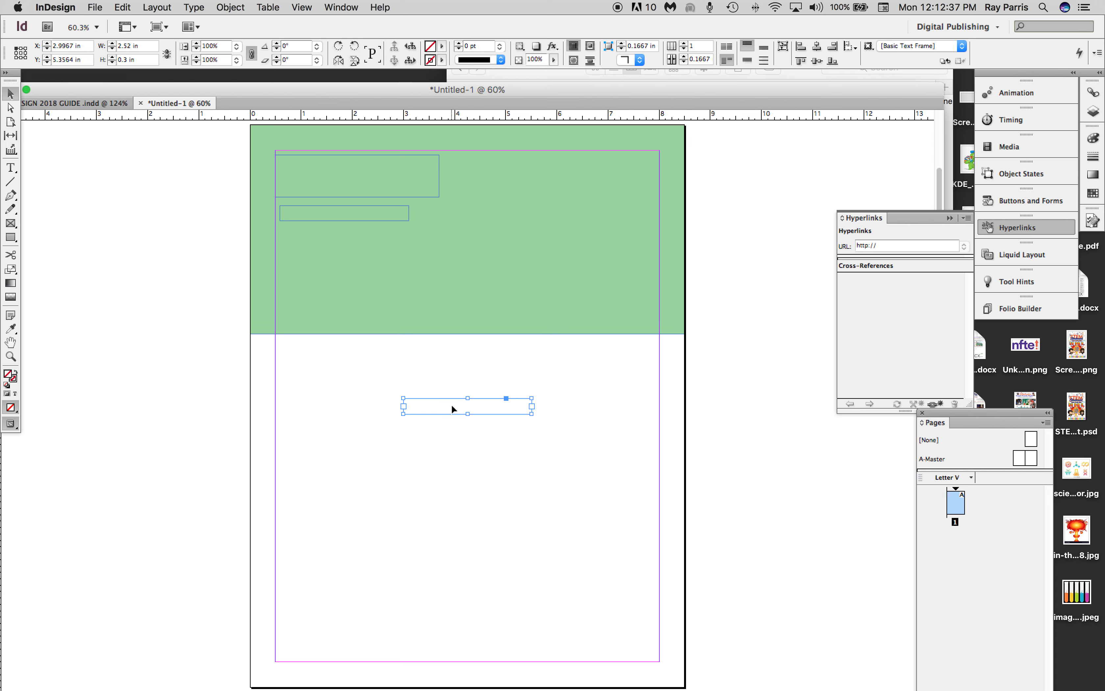
left_click_drag(454, 411, 350, 221)
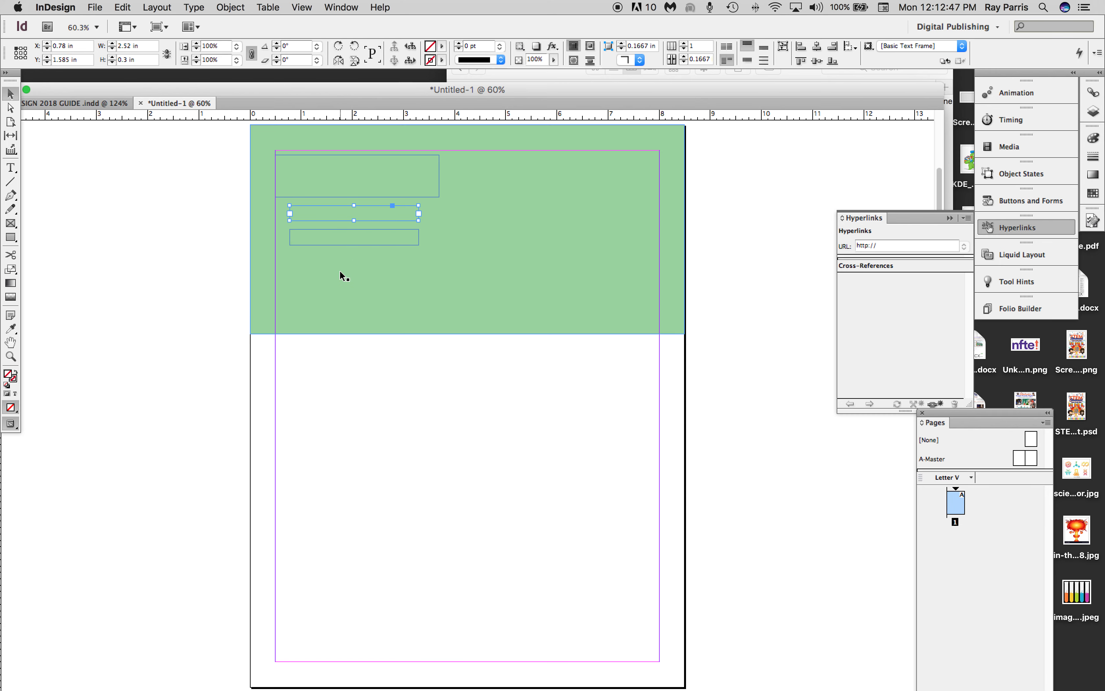
Draw a circular ellipse frame about 2.355 in across and position it inside the green rectangle at about X 4.06, Y 1.42 in.
left_click(12, 241)
left_click(12, 241)
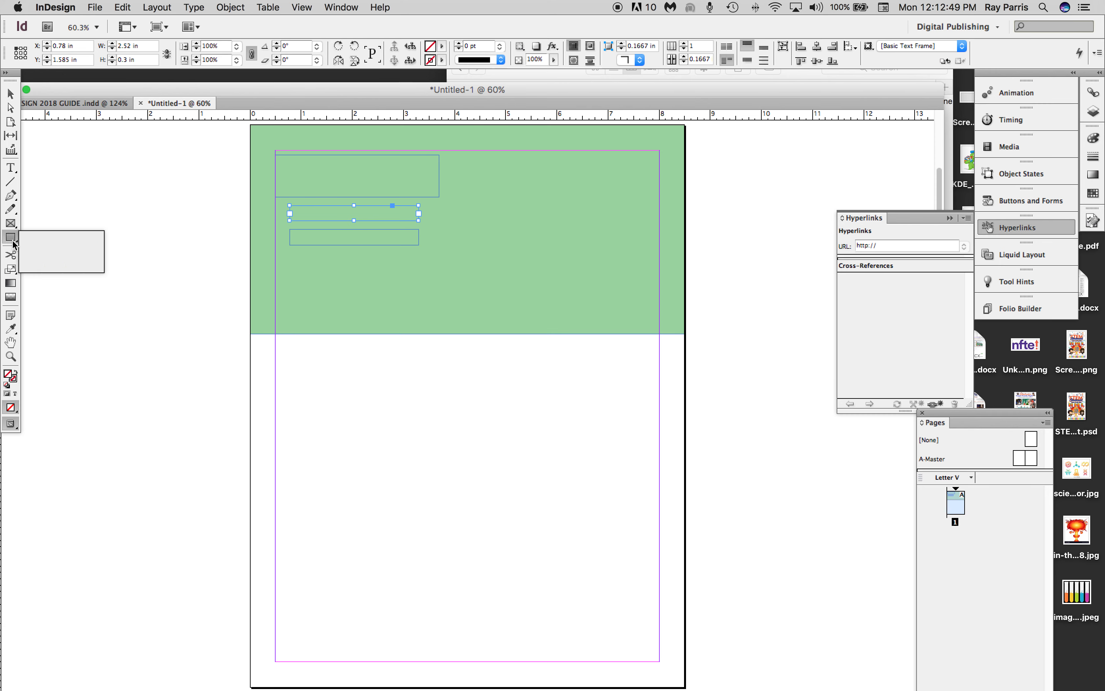
left_click(15, 227)
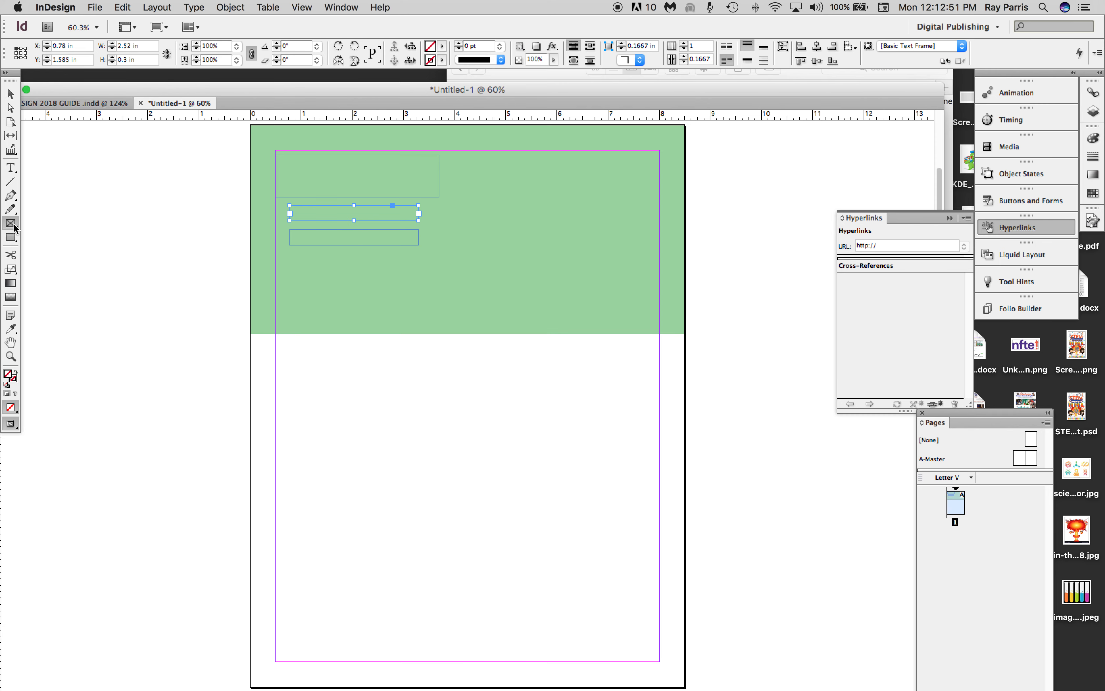
left_click(15, 227)
left_click(40, 236)
left_click_drag(481, 225, 601, 371)
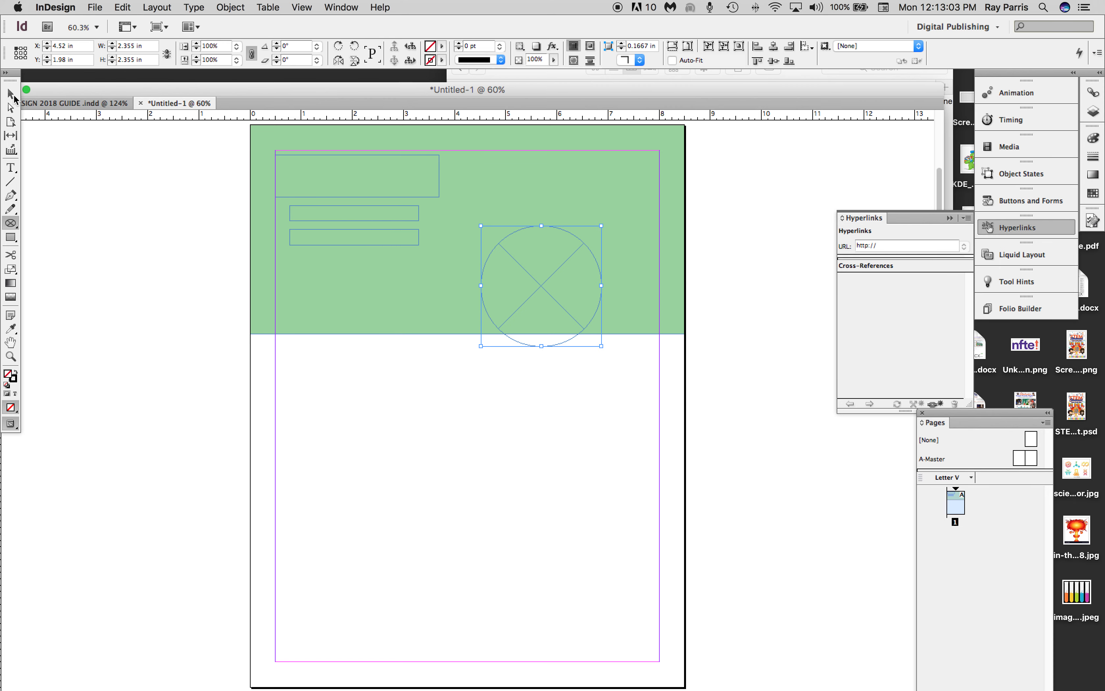
left_click(10, 94)
left_click_drag(549, 260, 531, 237)
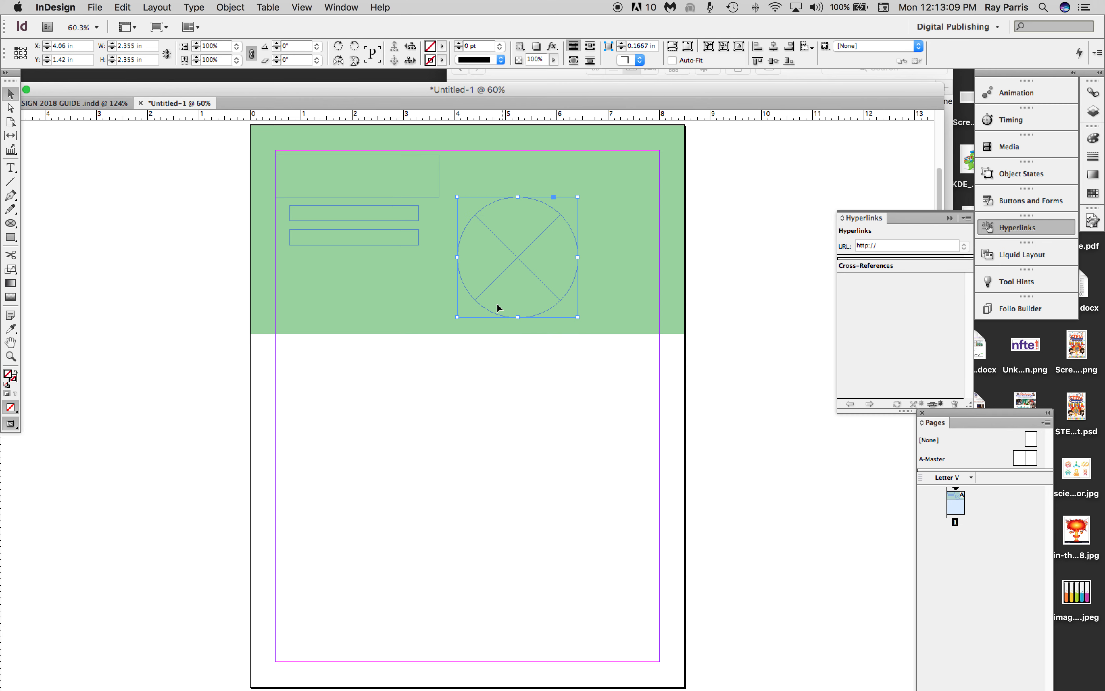
Draw five smaller circular frames around the large circle, about 0.94, 1.46, 0.74, 1.08 and 0.655 in across.
left_click(11, 223)
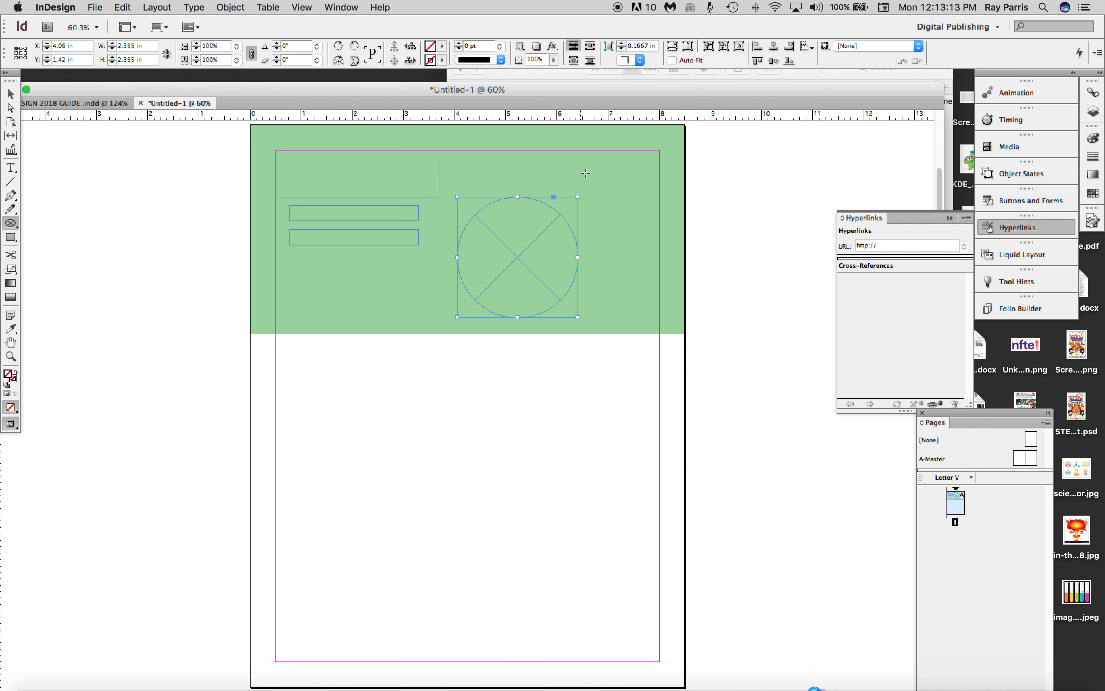
left_click_drag(593, 170, 639, 233)
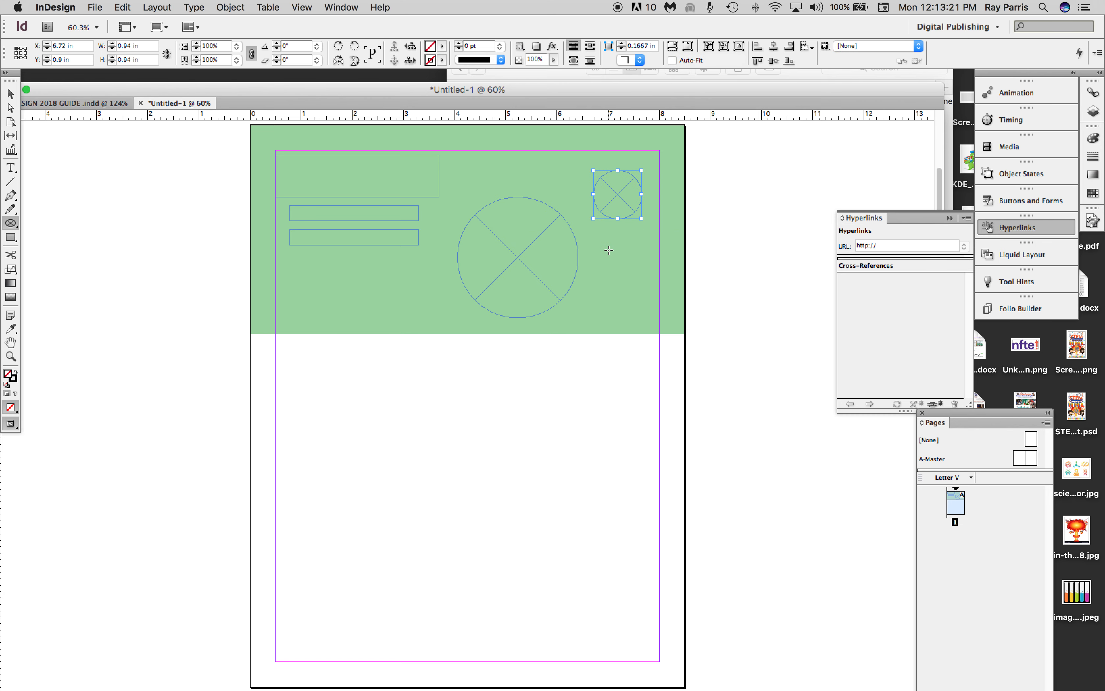
left_click_drag(603, 236, 678, 321)
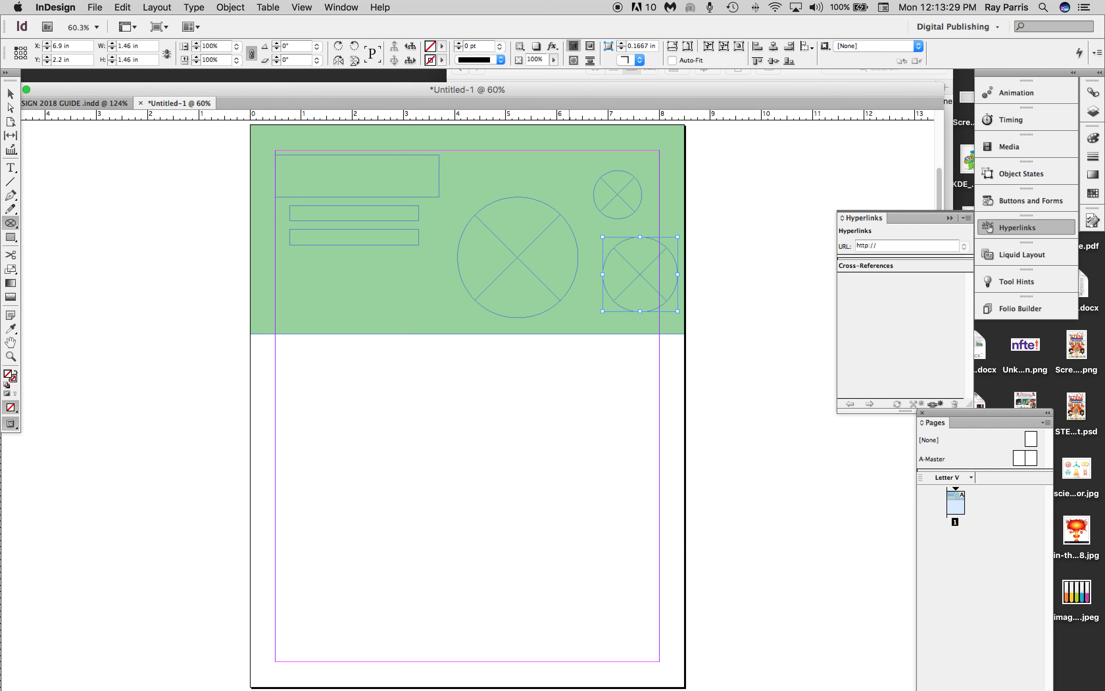
left_click_drag(569, 312, 608, 386)
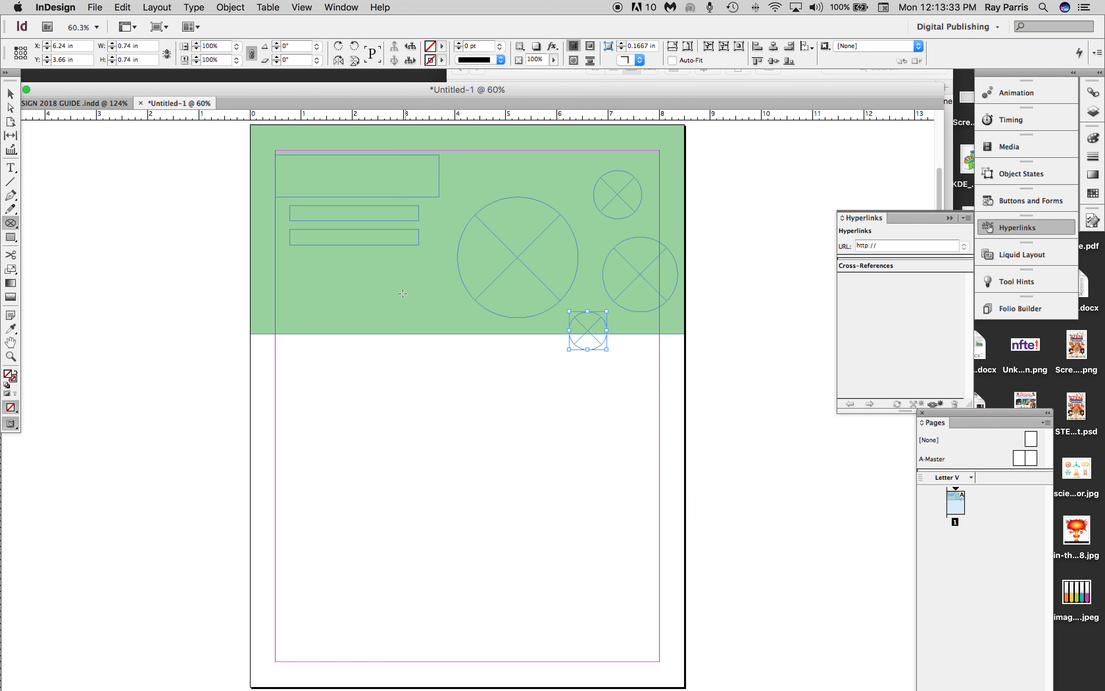
left_click_drag(402, 290, 457, 351)
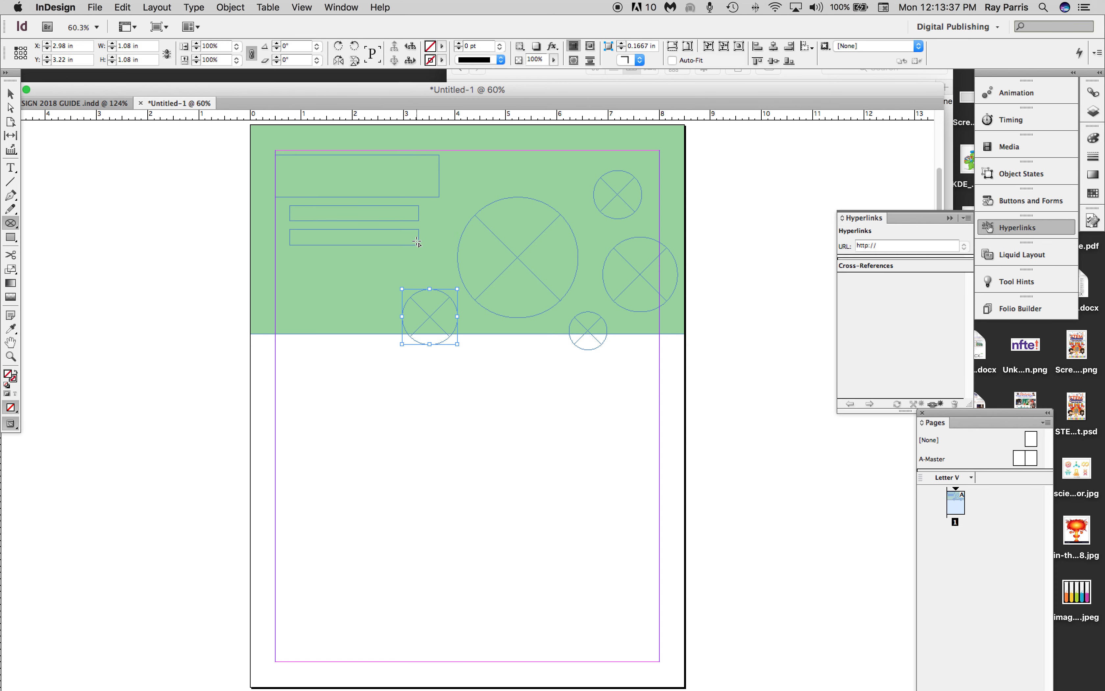
left_click_drag(415, 240, 448, 298)
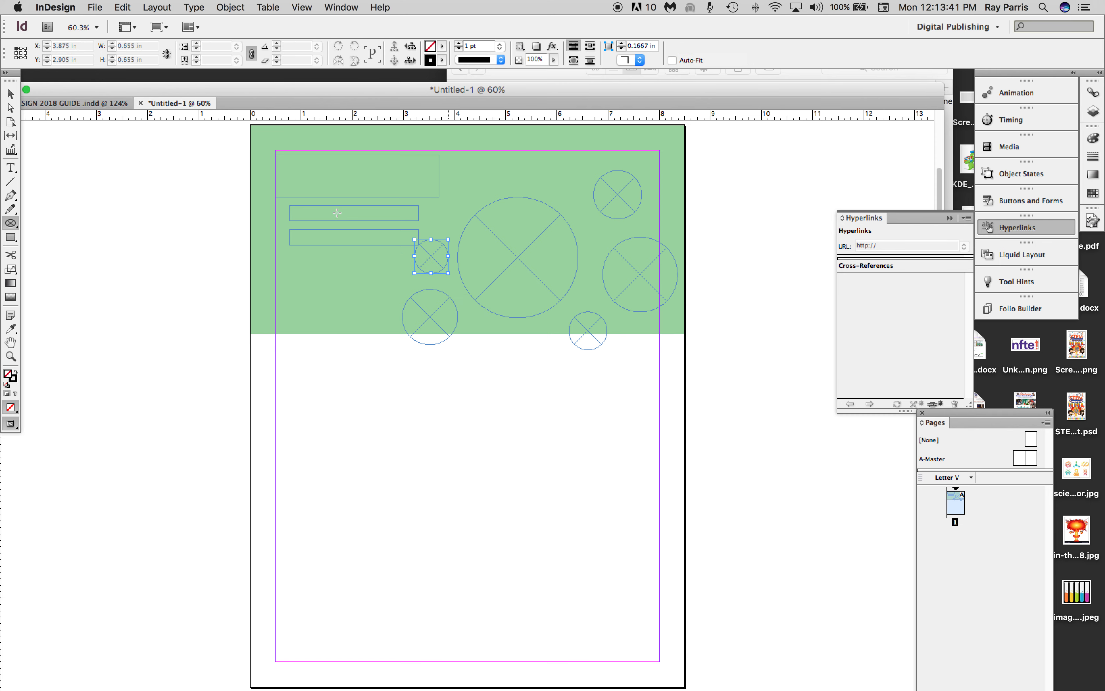
Shift the smallest circular frame and the two narrow text frames slightly left, keeping the text frames aligned at about X 0.66 in.
left_click(11, 94)
left_click_drag(430, 265, 417, 270)
left_click(362, 238)
left_click_drag(352, 217, 343, 239)
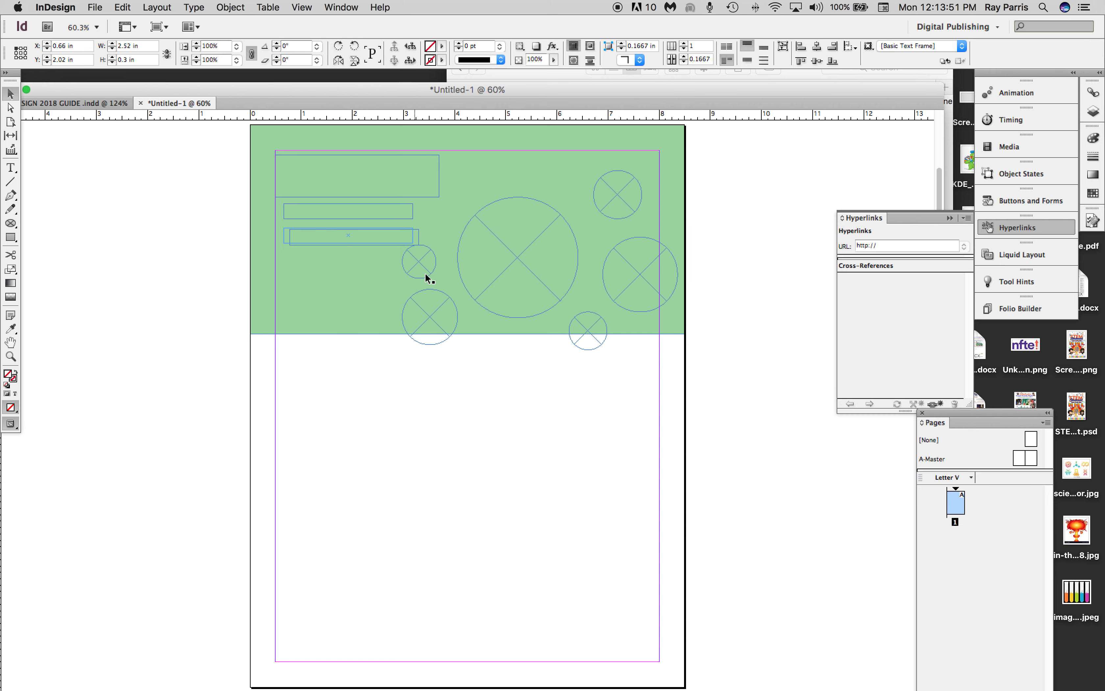
Extend the green rectangle downward to about 4.68 in tall so that it covers all the circular frames.
left_click(457, 336)
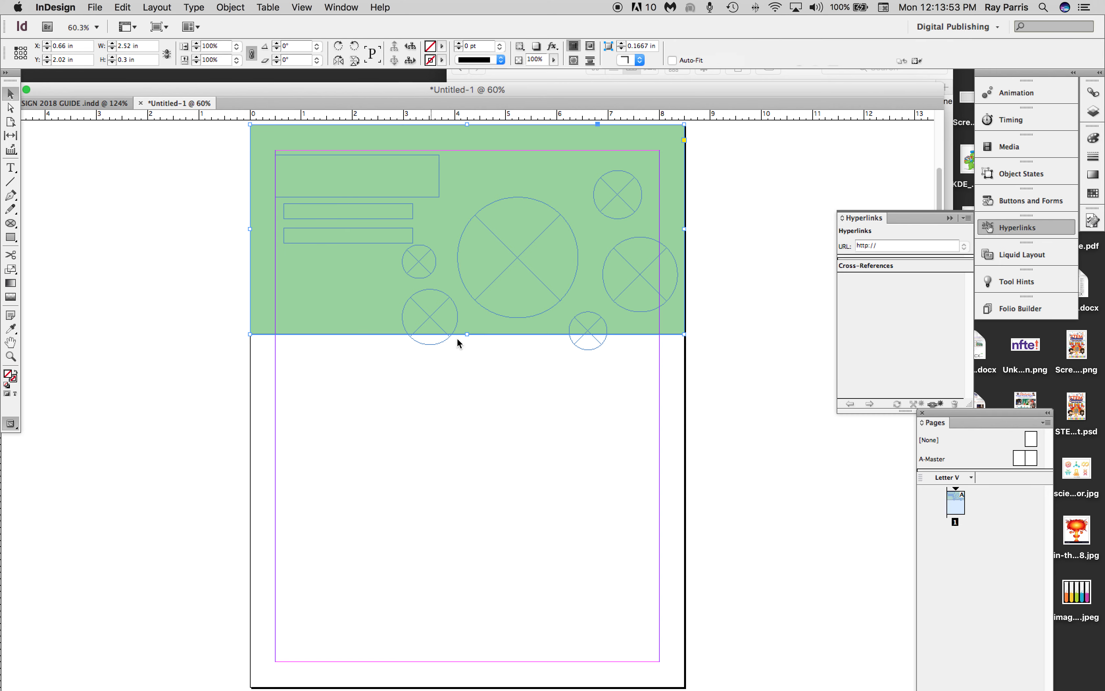
left_click_drag(467, 334, 467, 364)
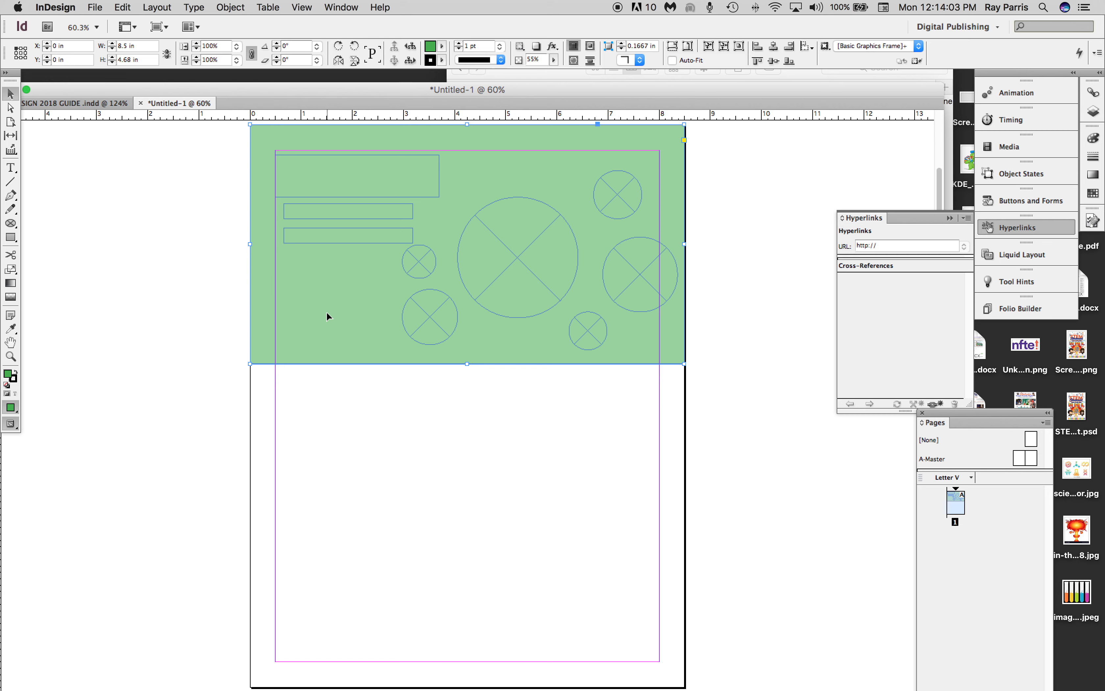
Enter the person's full name in the large text frame and select the whole name.
left_click(11, 171)
left_click(286, 168)
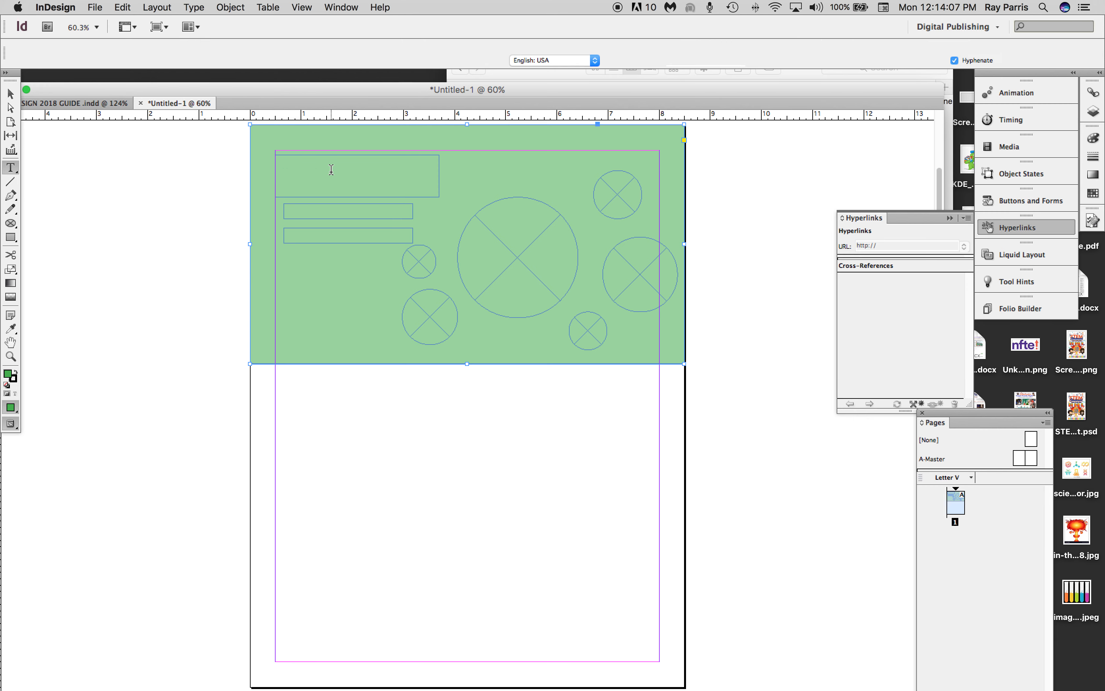
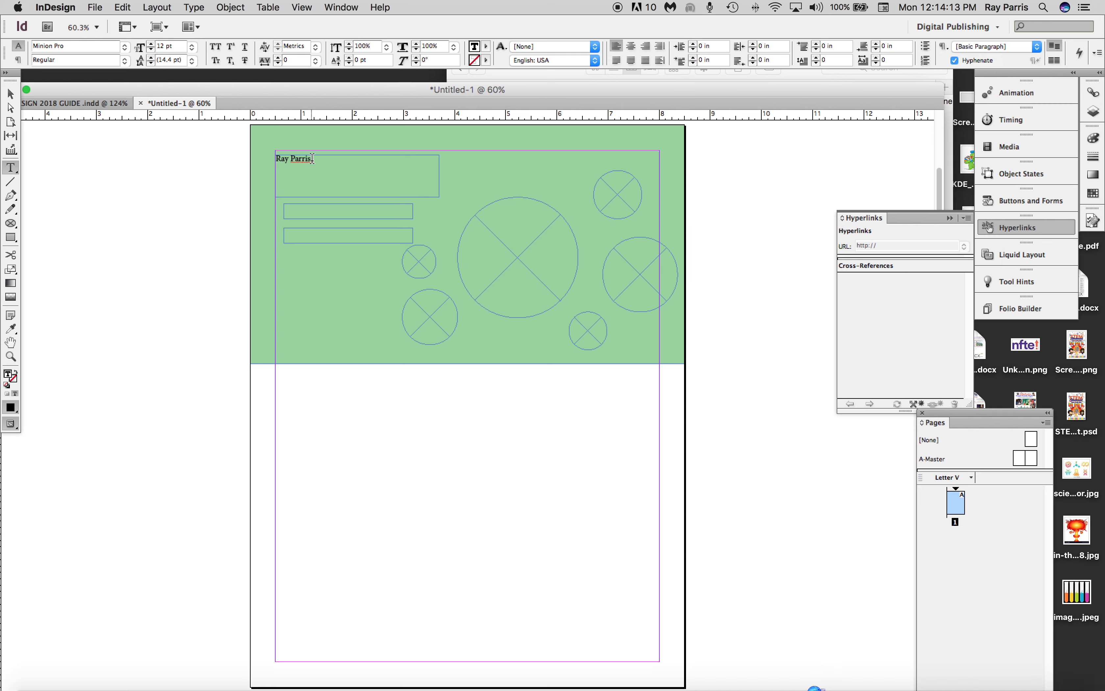
left_click_drag(312, 159, 255, 158)
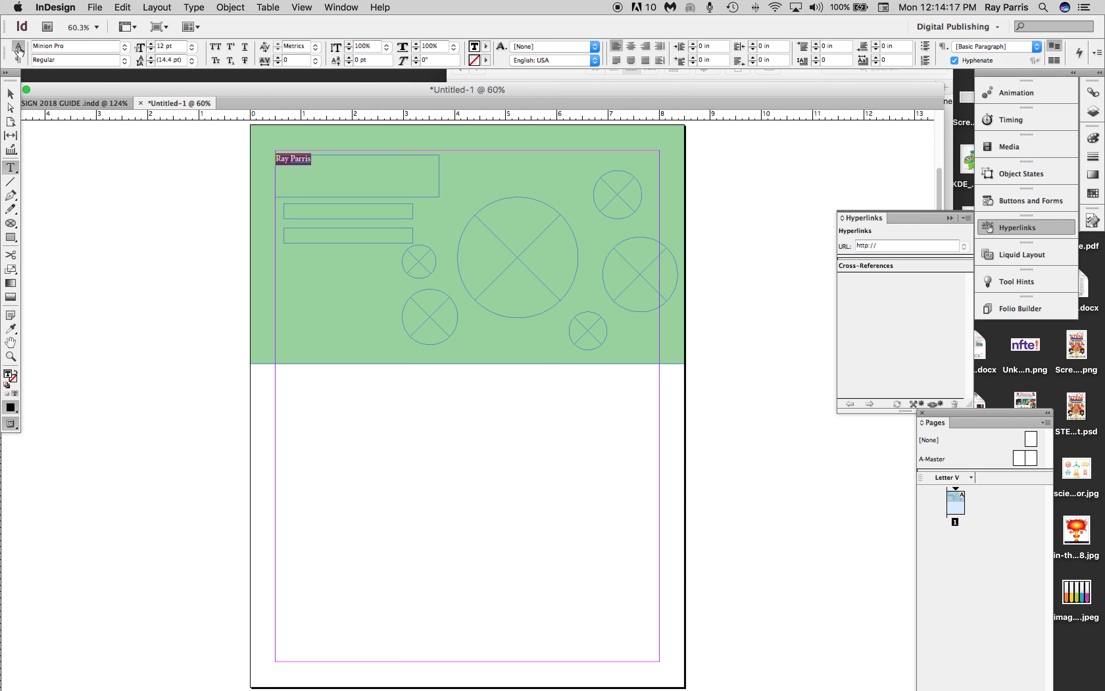
Format the selected name in Arial Bold at 49 pt.
left_click(151, 45)
left_click(151, 44)
left_click(152, 45)
left_click(151, 45)
left_click(151, 45)
left_click(151, 45)
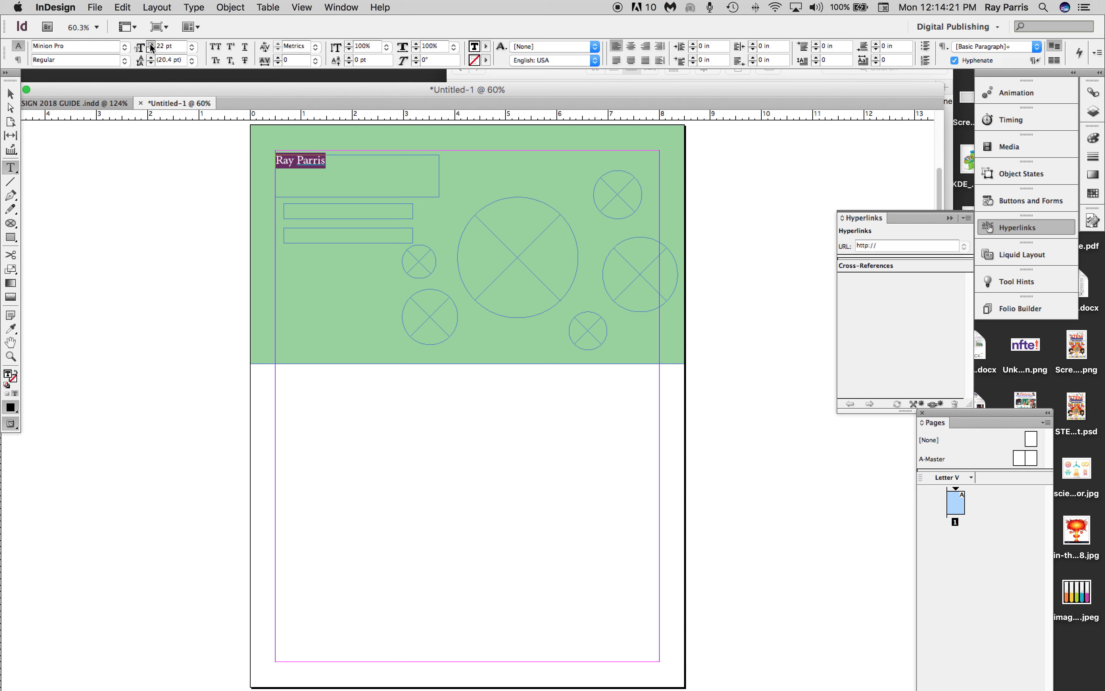
left_click(192, 47)
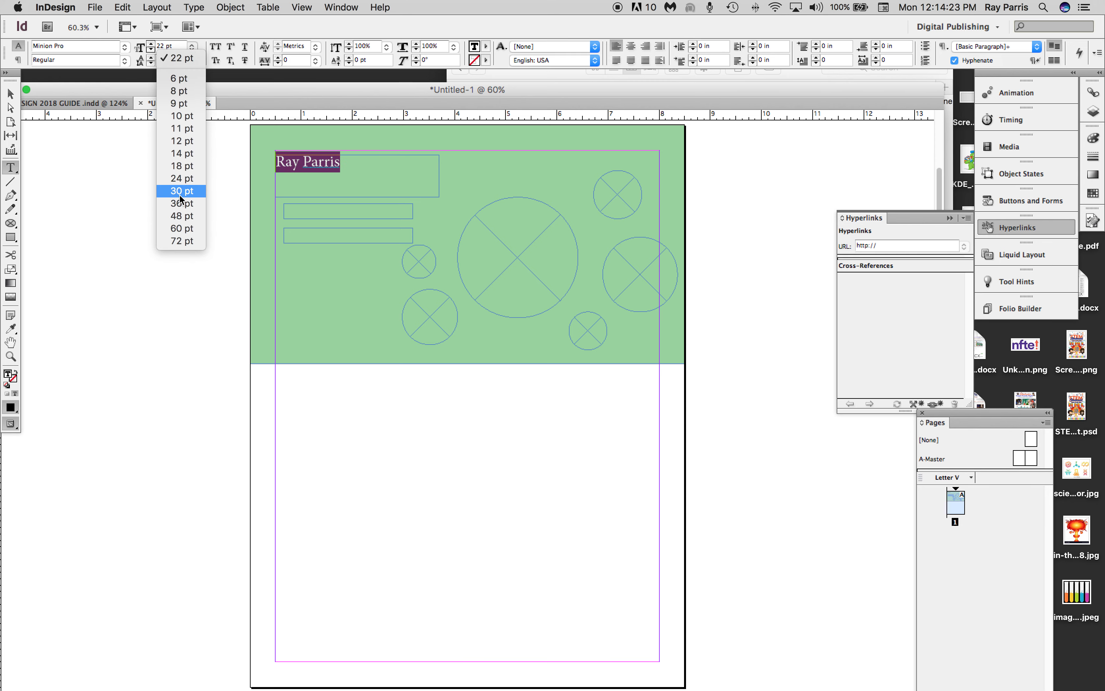
left_click(179, 216)
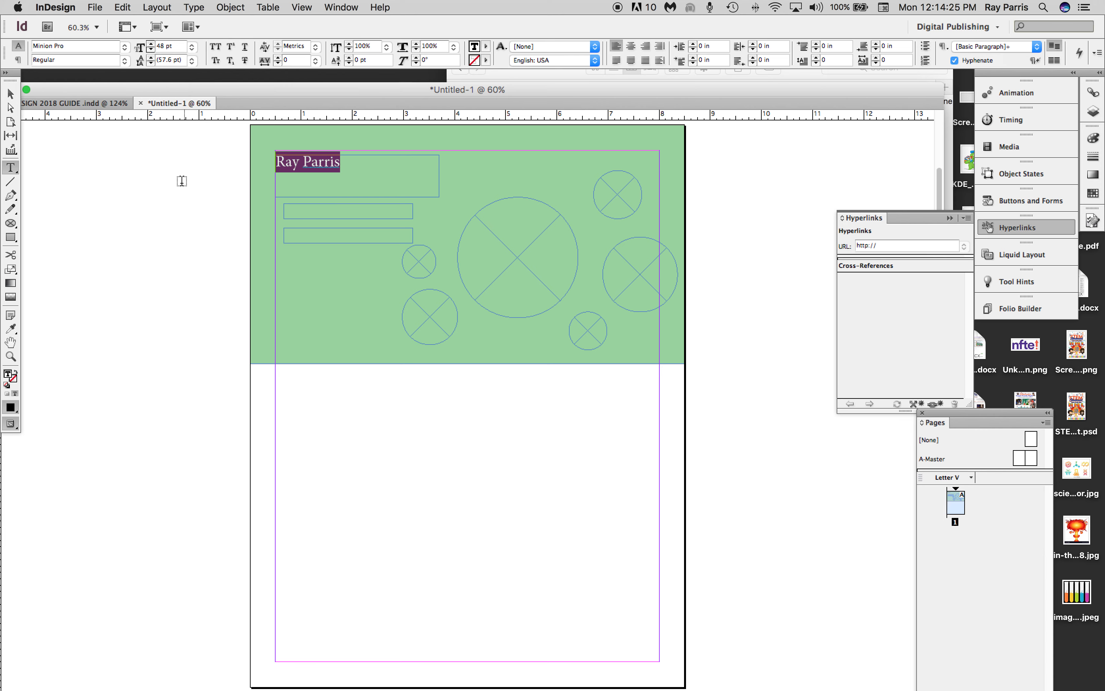
left_click(125, 49)
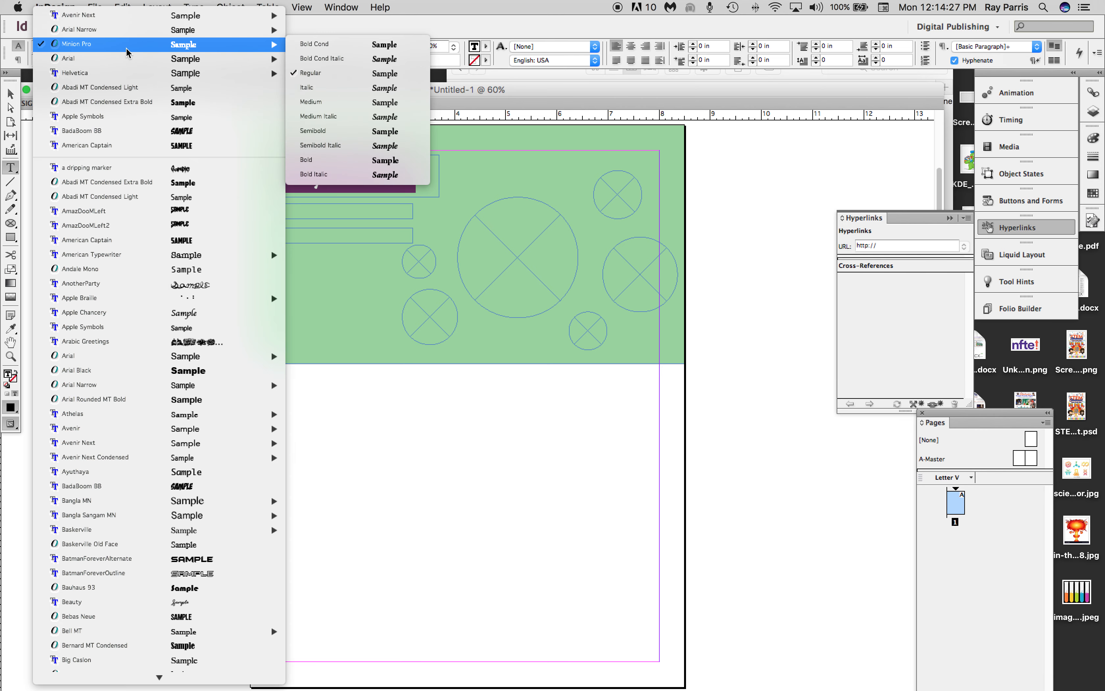
mouse_move(130, 61)
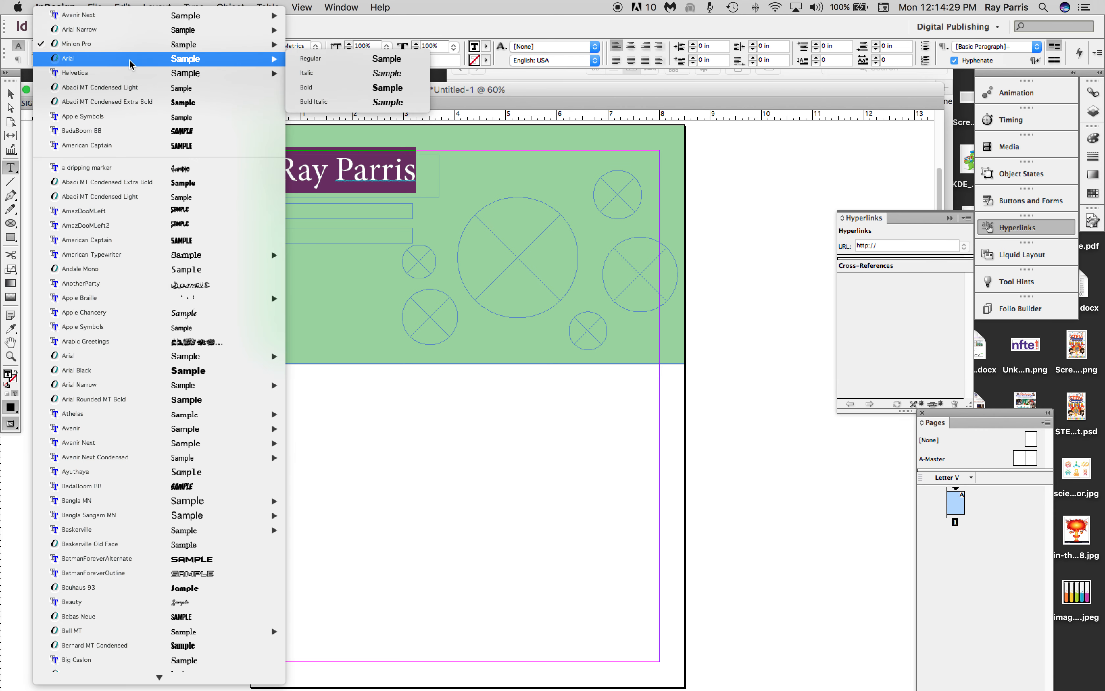
left_click(370, 63)
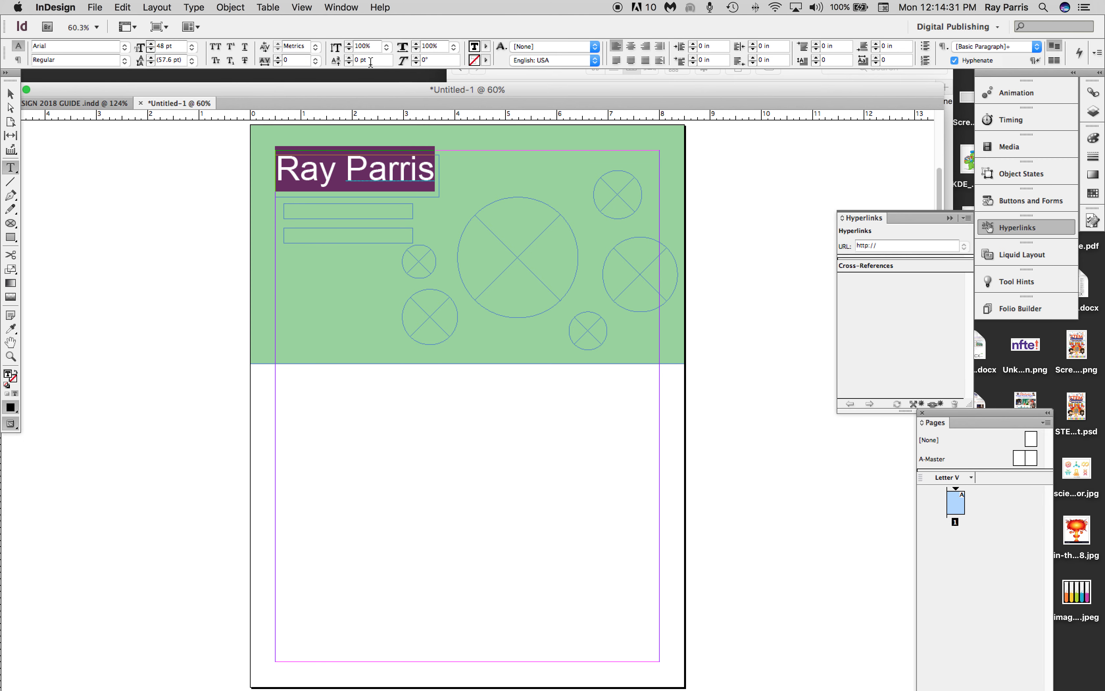
left_click(151, 43)
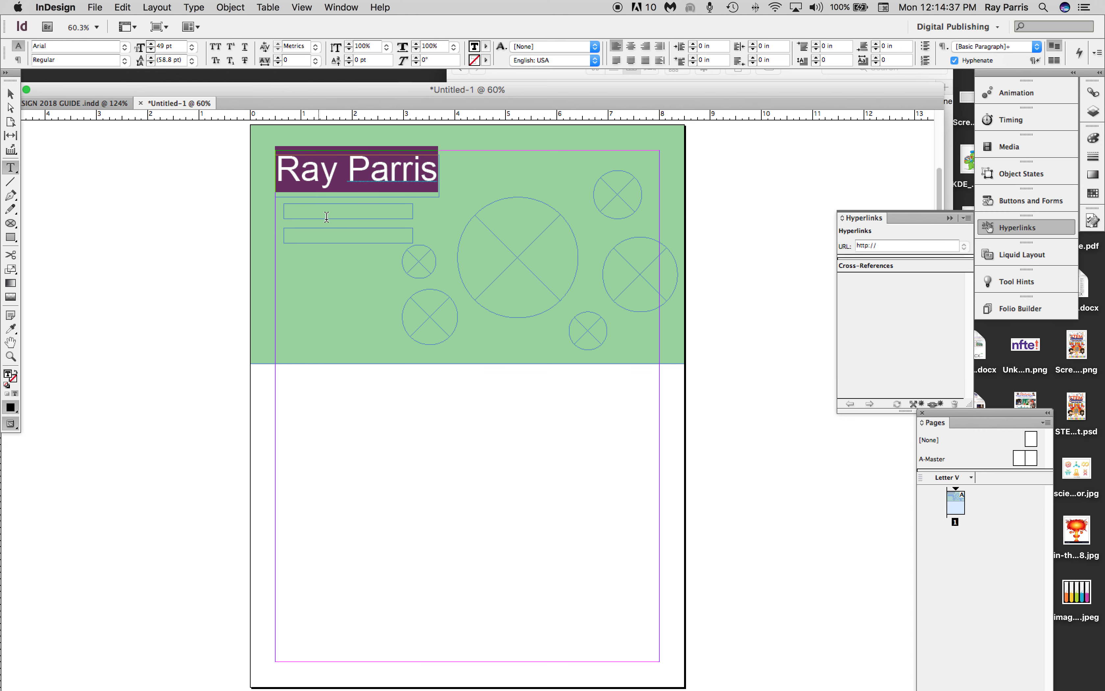
left_click(129, 51)
left_click(338, 74)
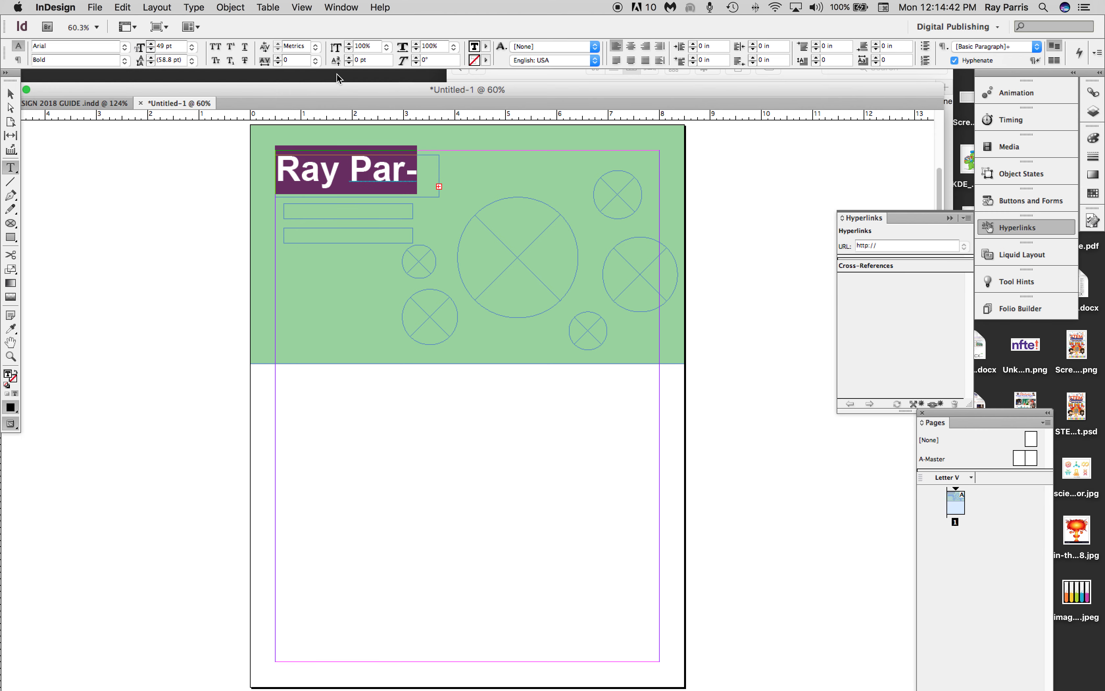
Widen the name frame to about 3.875 in and move the upper narrow text frame directly beneath it, at about X 0.58 in, Y 1.42 in.
left_click(10, 95)
left_click_drag(440, 175, 474, 176)
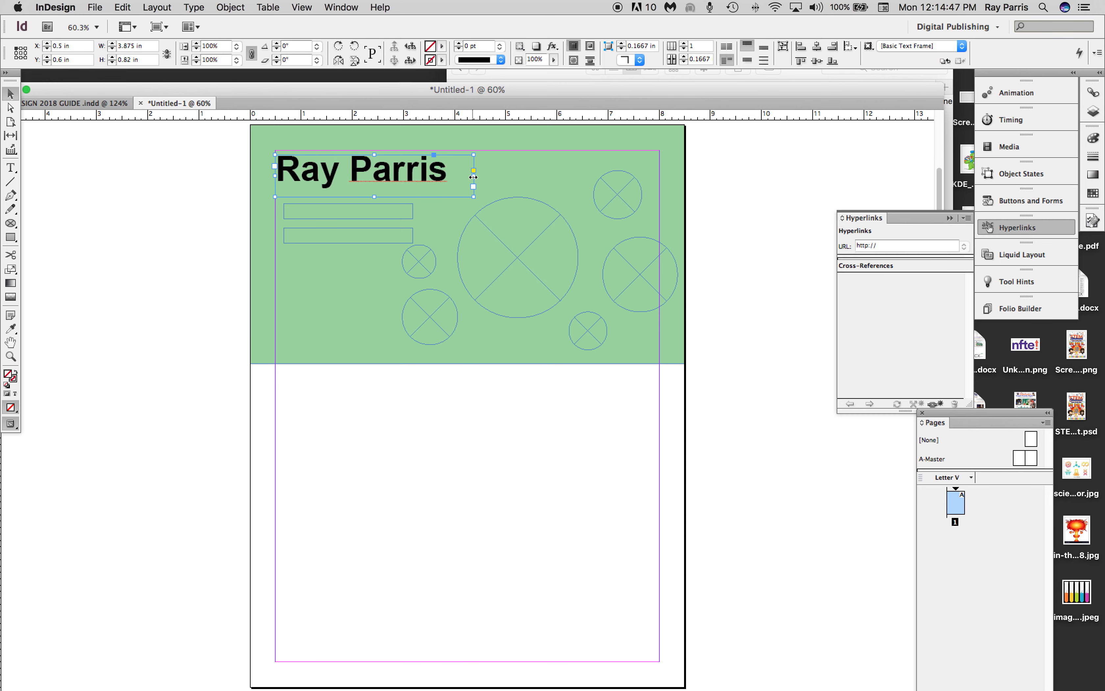
left_click(315, 214)
left_click_drag(315, 214, 312, 207)
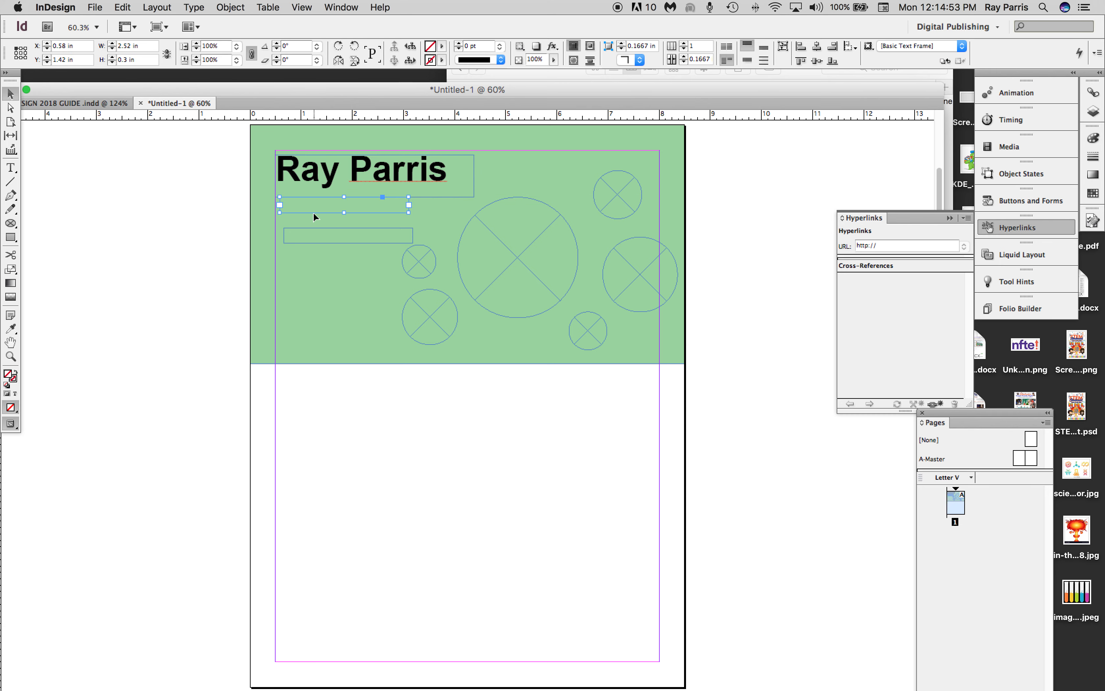
Enter "Educator / Designer" in the narrow text frame directly below the name.
left_click(11, 168)
left_click(291, 206)
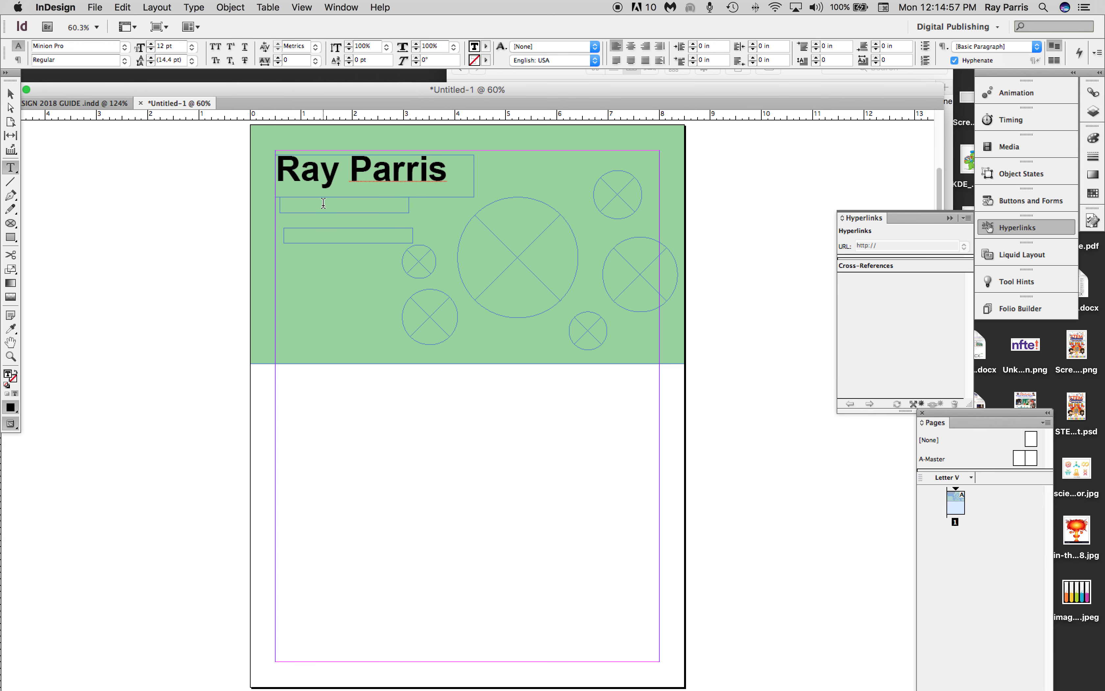
type("Euca")
type("tor / Designer")
Set the "Educator / Designer" line in Arial Bold.
left_click_drag(349, 201, 278, 201)
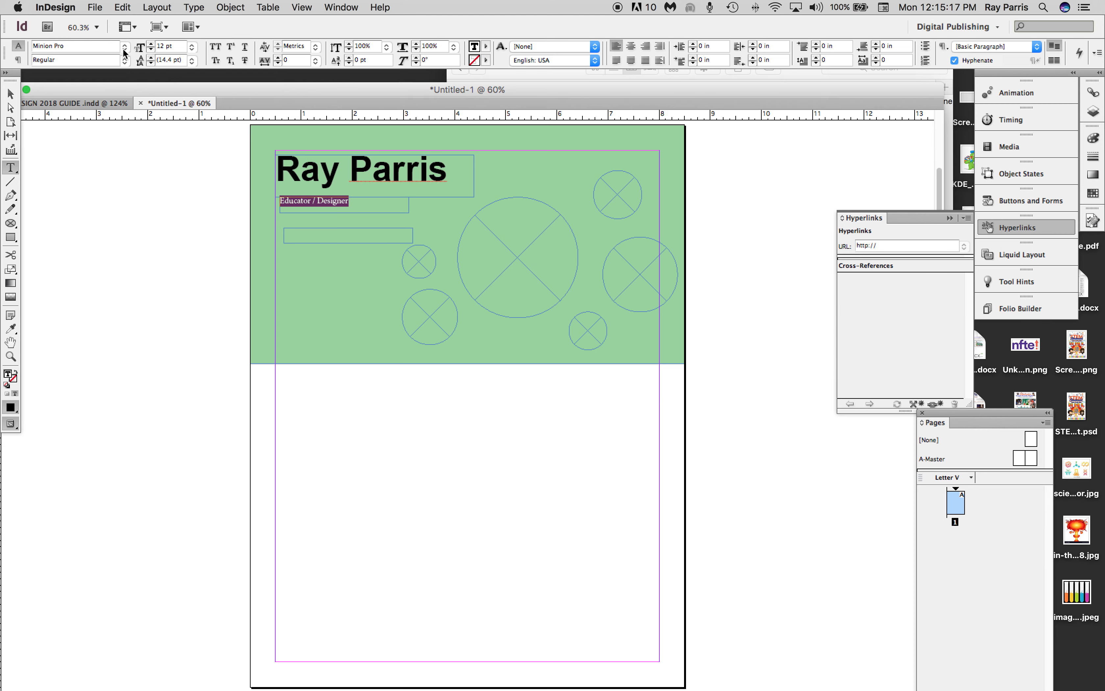
left_click(124, 49)
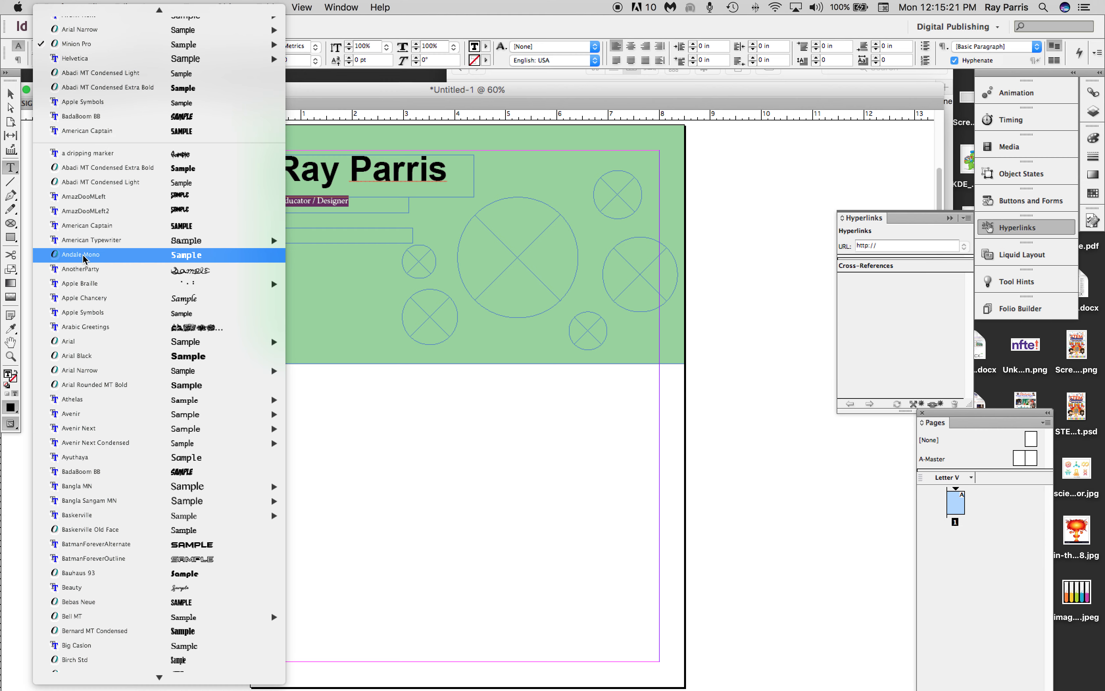
mouse_move(67, 343)
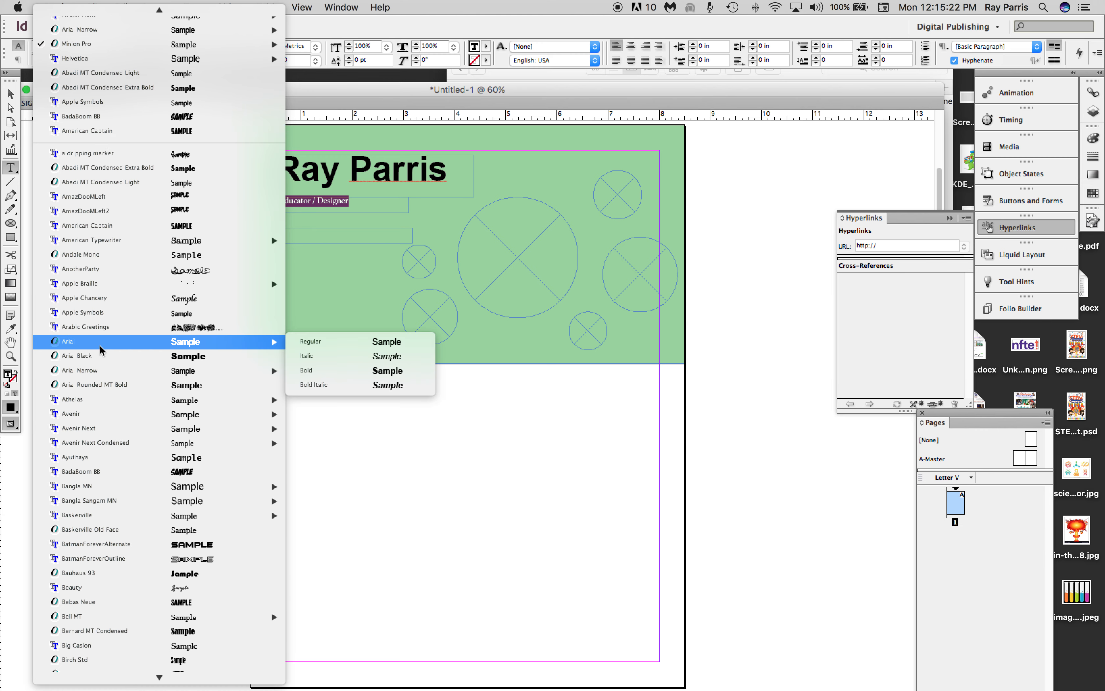
left_click(319, 350)
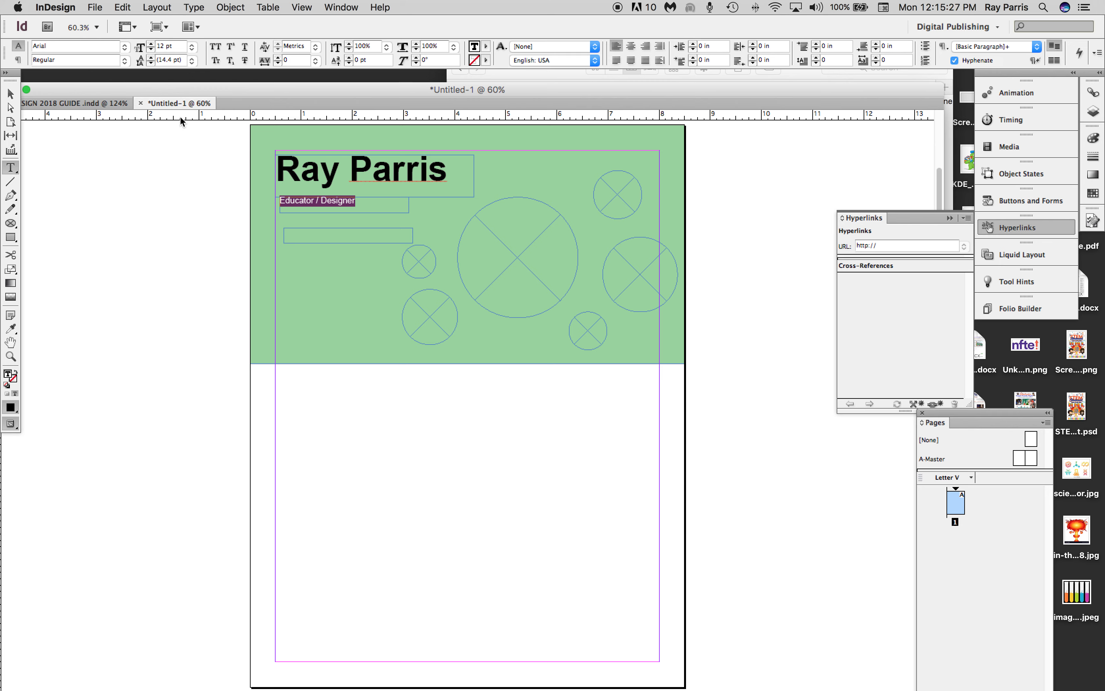
left_click(123, 60)
left_click(128, 88)
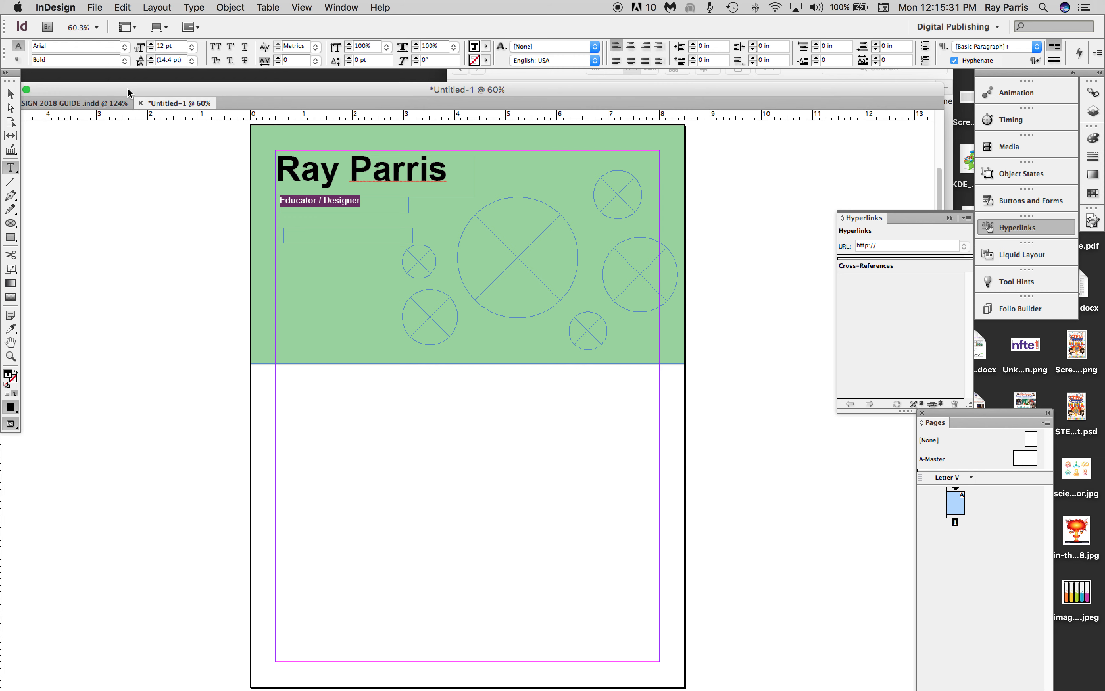
Increase the font size of the whole "Educator / Designer" line to 17 pt.
left_click(11, 94)
left_click(340, 205)
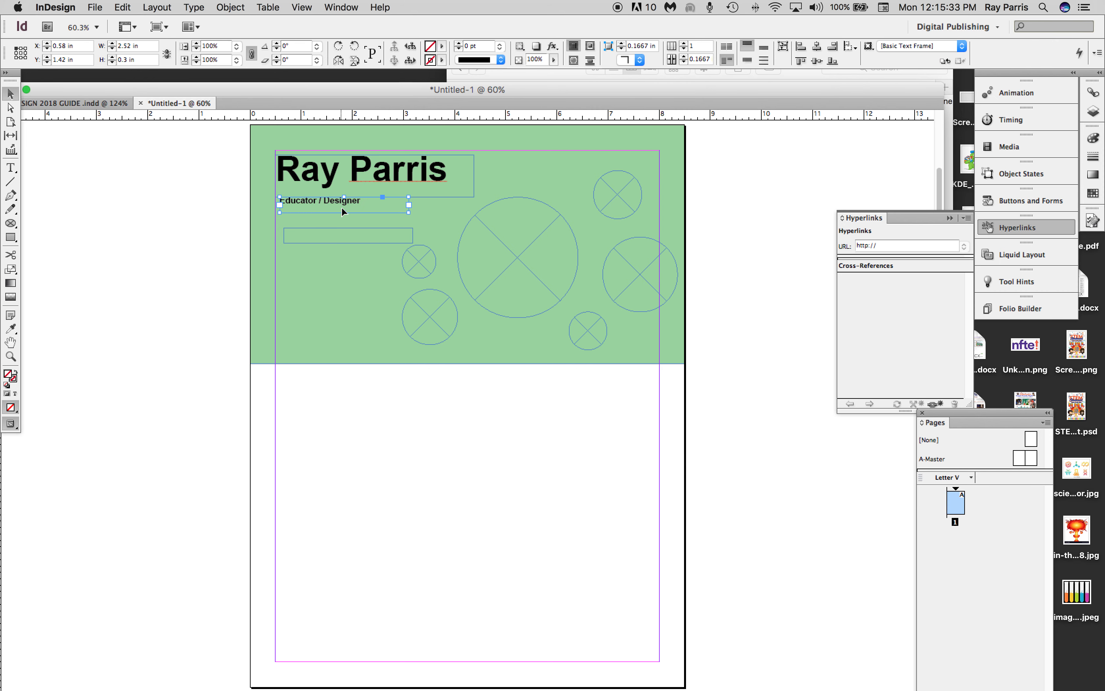
double_click(359, 201)
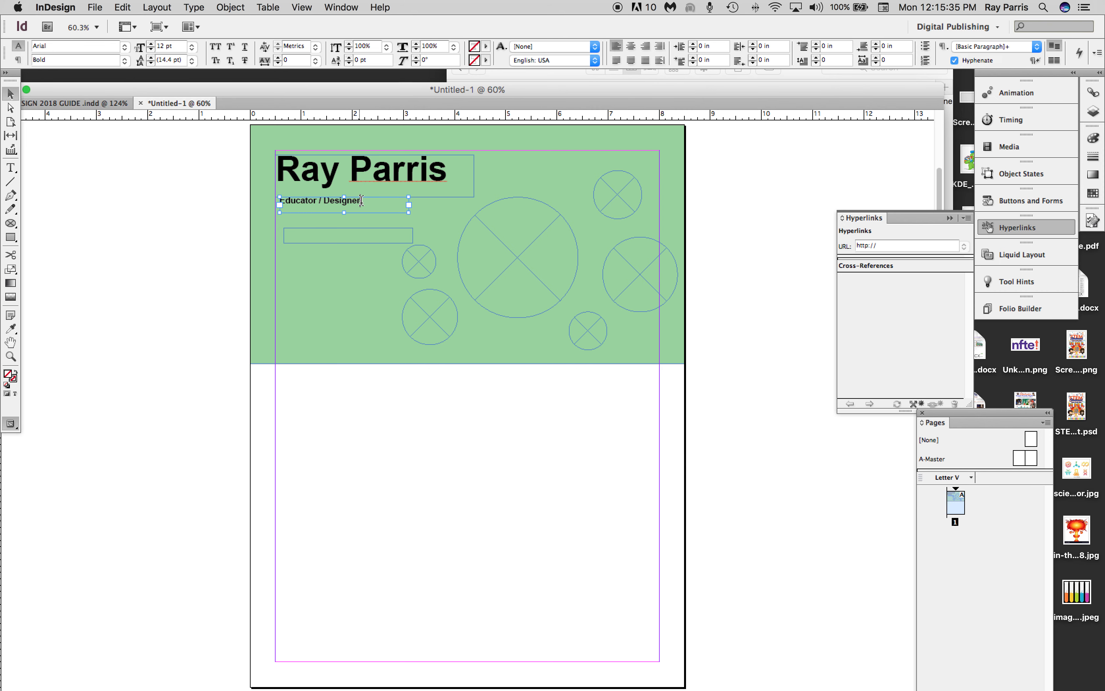
key("super+a")
left_click(151, 45)
left_click(150, 45)
left_click(151, 44)
left_click(150, 45)
left_click(150, 45)
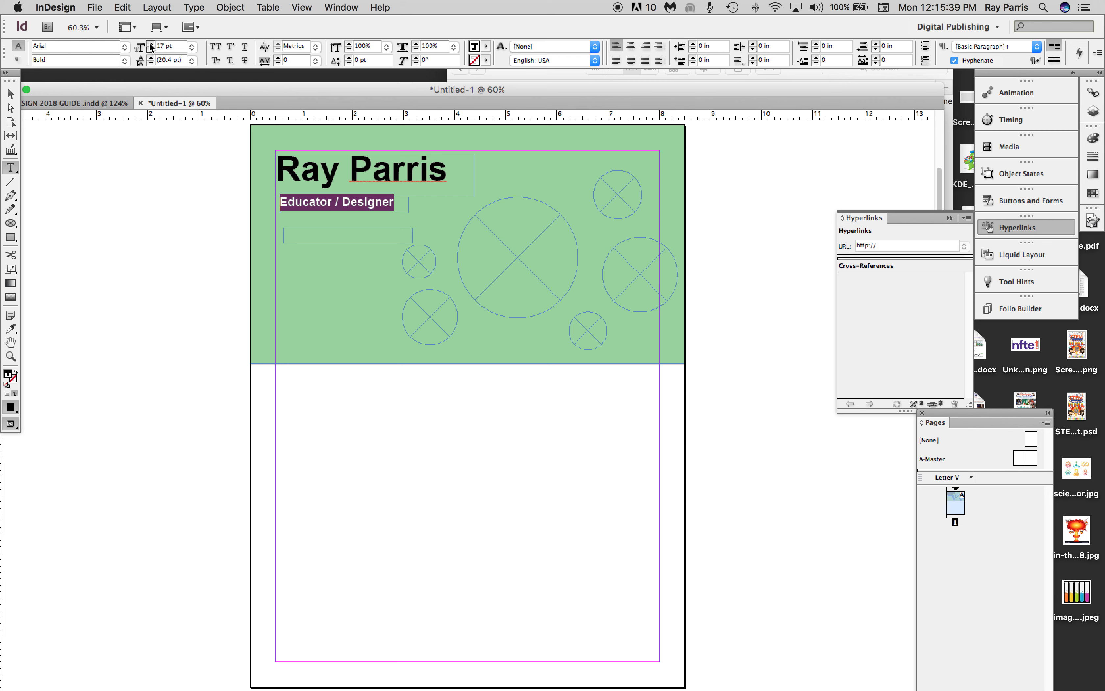
Move the name frame and the "Educator / Designer" frame right so both align at about X 0.86 in.
left_click(11, 94)
left_click(145, 180)
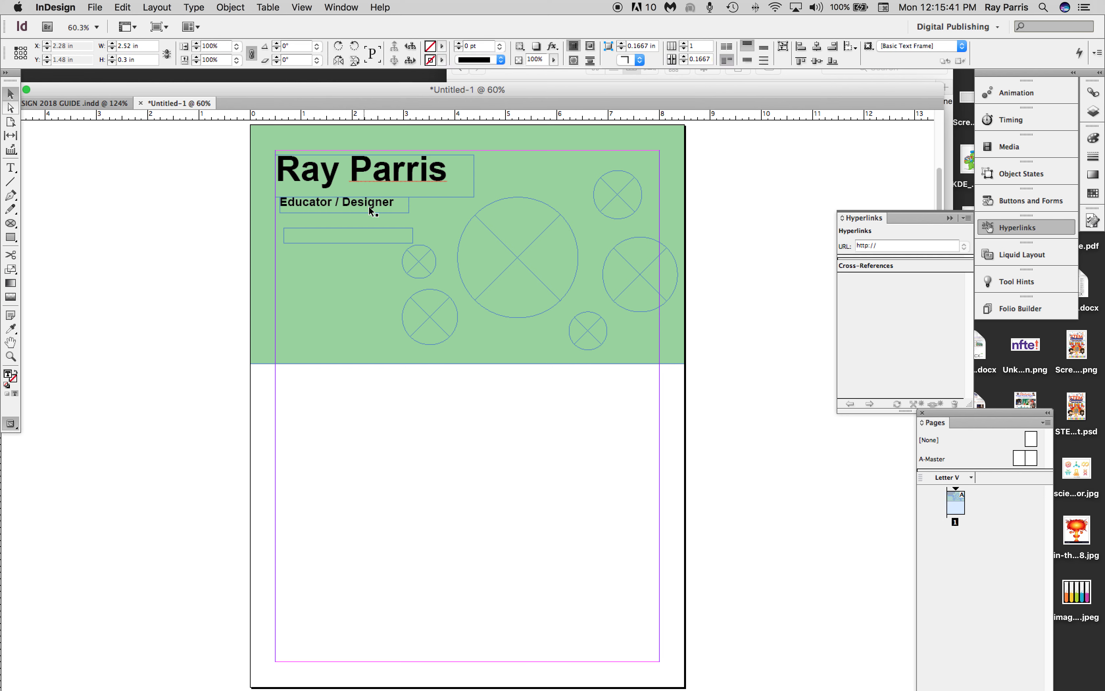
left_click_drag(370, 205, 404, 180)
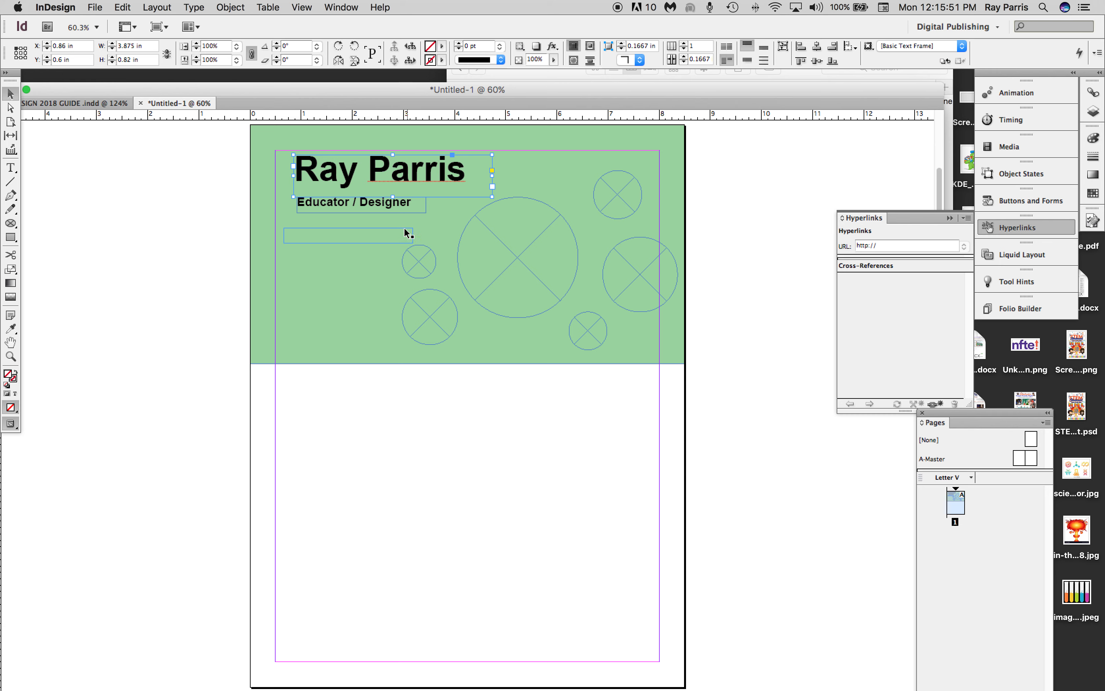
left_click_drag(386, 215, 383, 212)
Replace the empty lower text frame with a duplicate of the "Educator / Designer" frame, aligned below the original at about Y 1.84 in.
left_click(375, 235)
key("Delete")
left_click(367, 204)
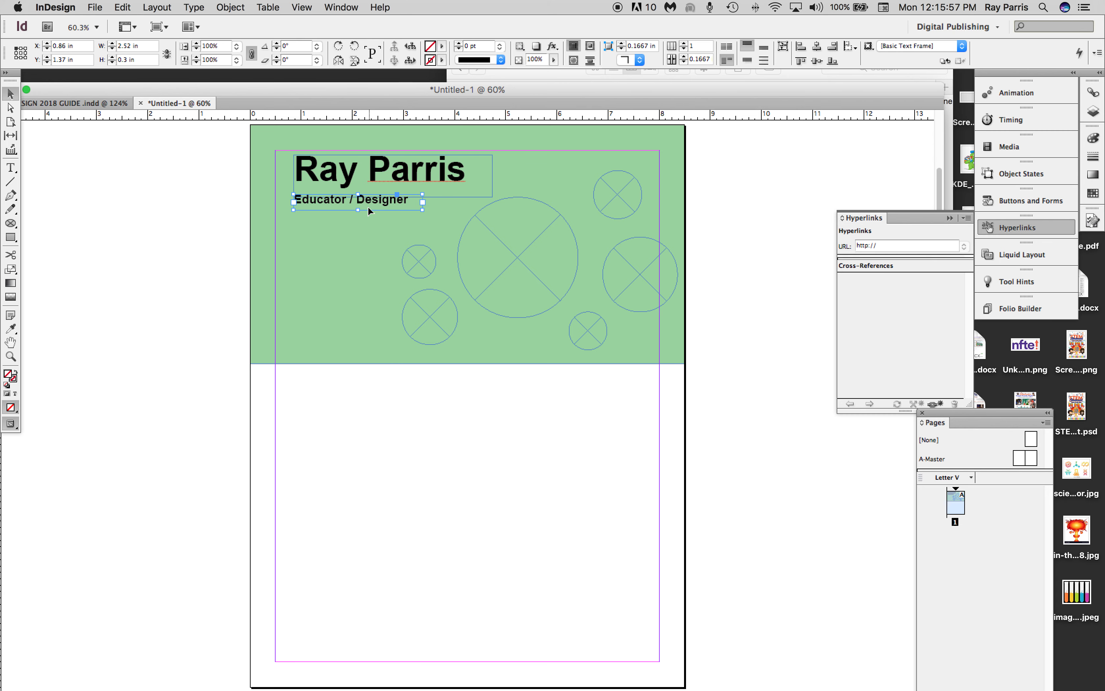
key("super+v")
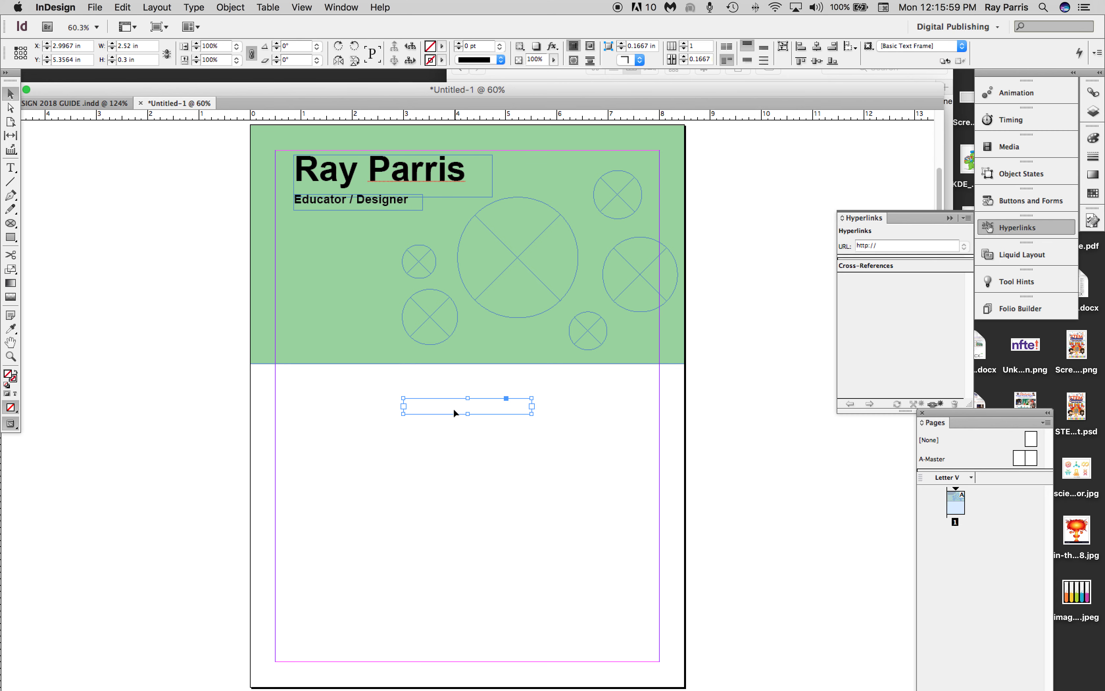
left_click_drag(454, 408, 343, 228)
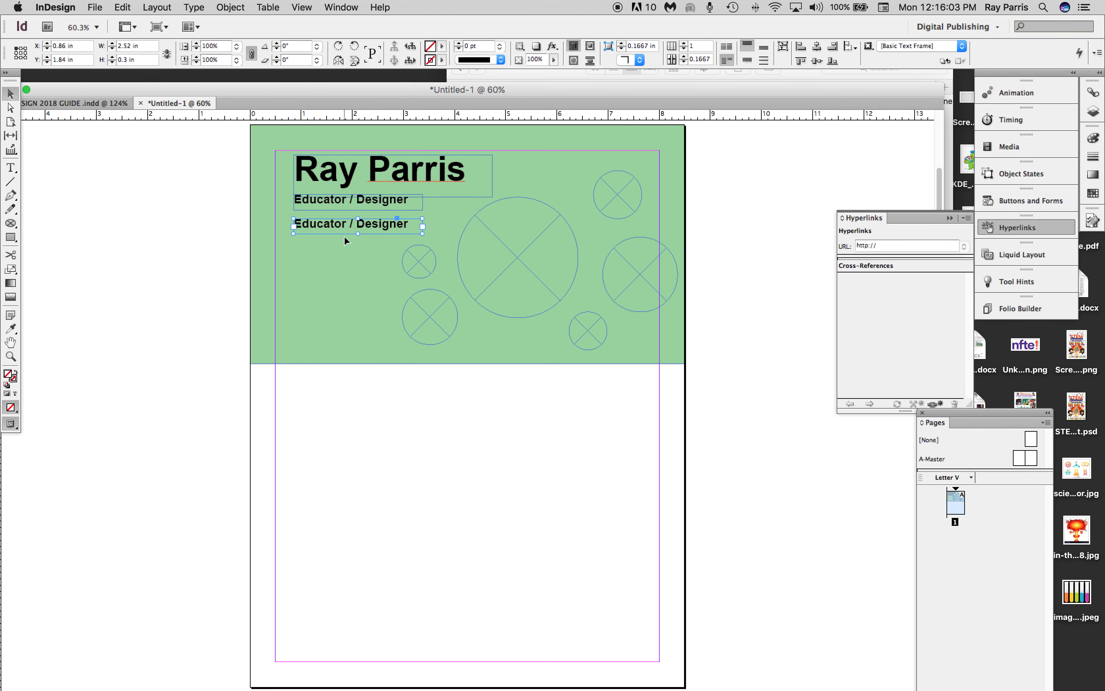
Replace the text in the duplicated frame with the person's e-mail address.
double_click(388, 228)
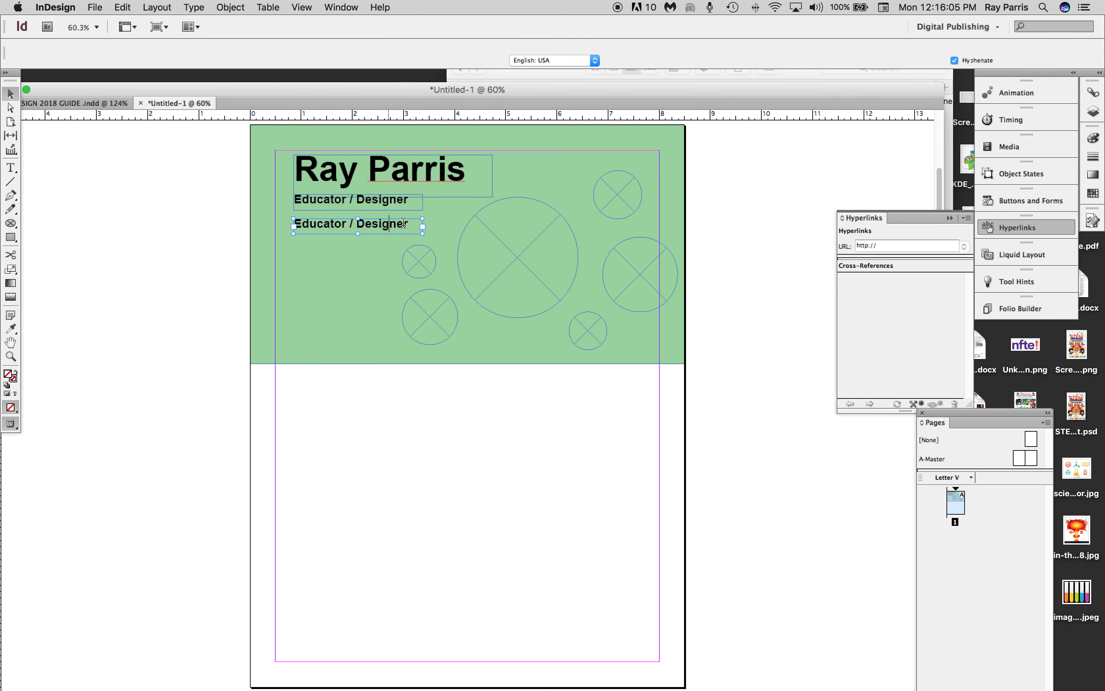
left_click_drag(412, 224, 280, 227)
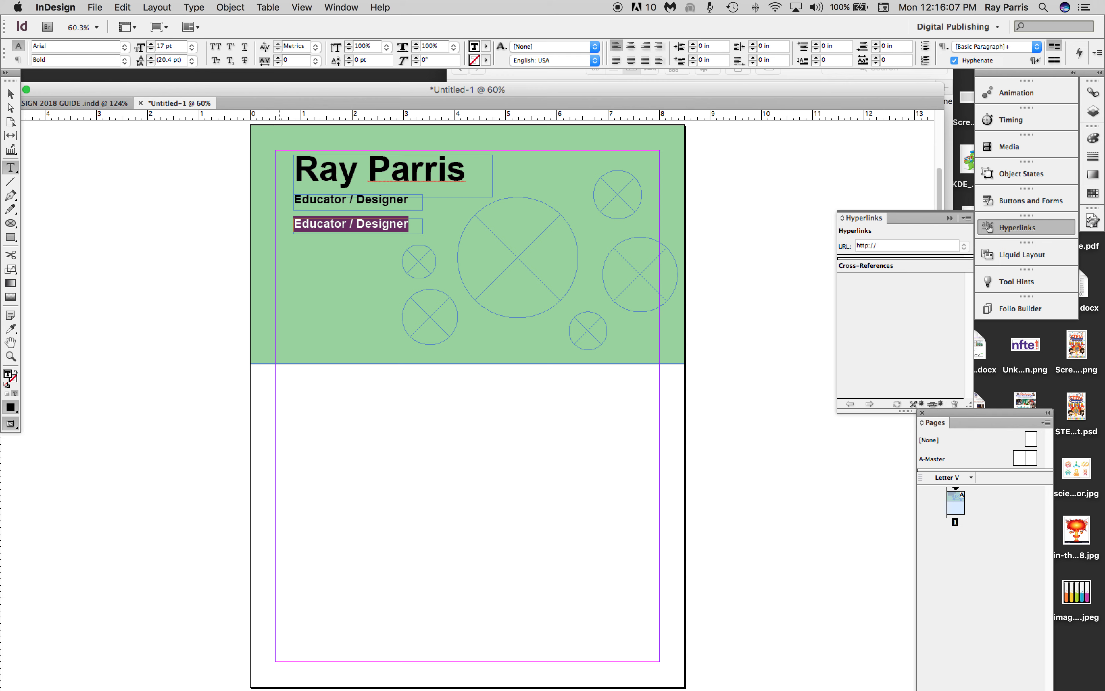
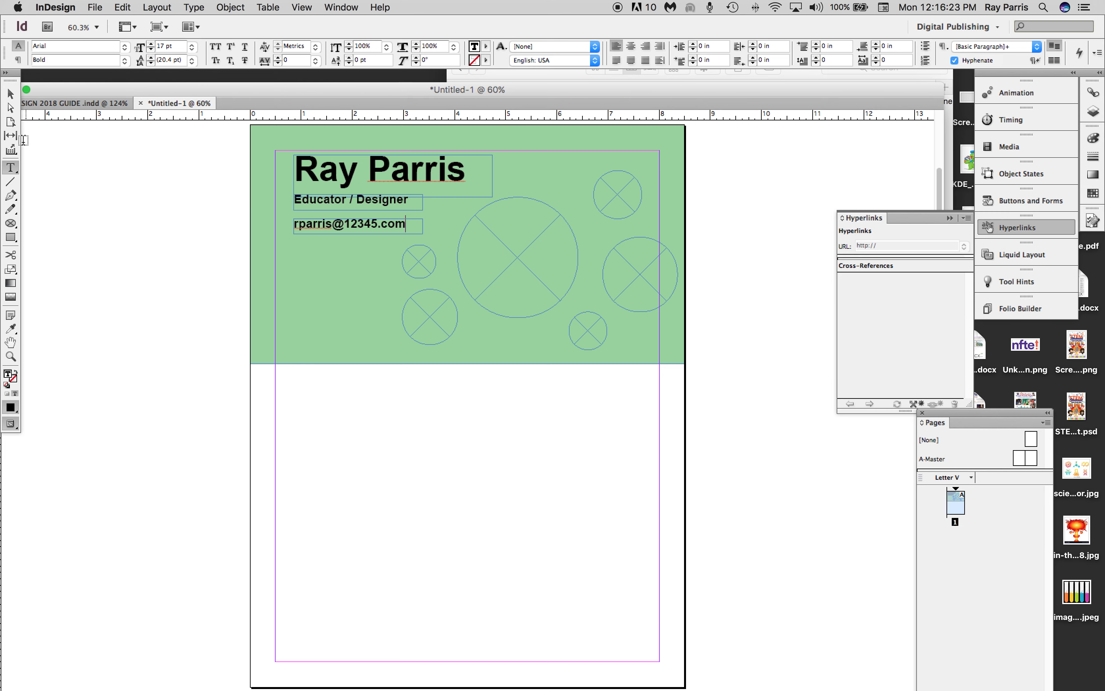
Draw a small rectangular picture frame, about 0.28 by 0.3 in, just left of the "Educator / Designer" line.
left_click_drag(10, 223, 46, 219)
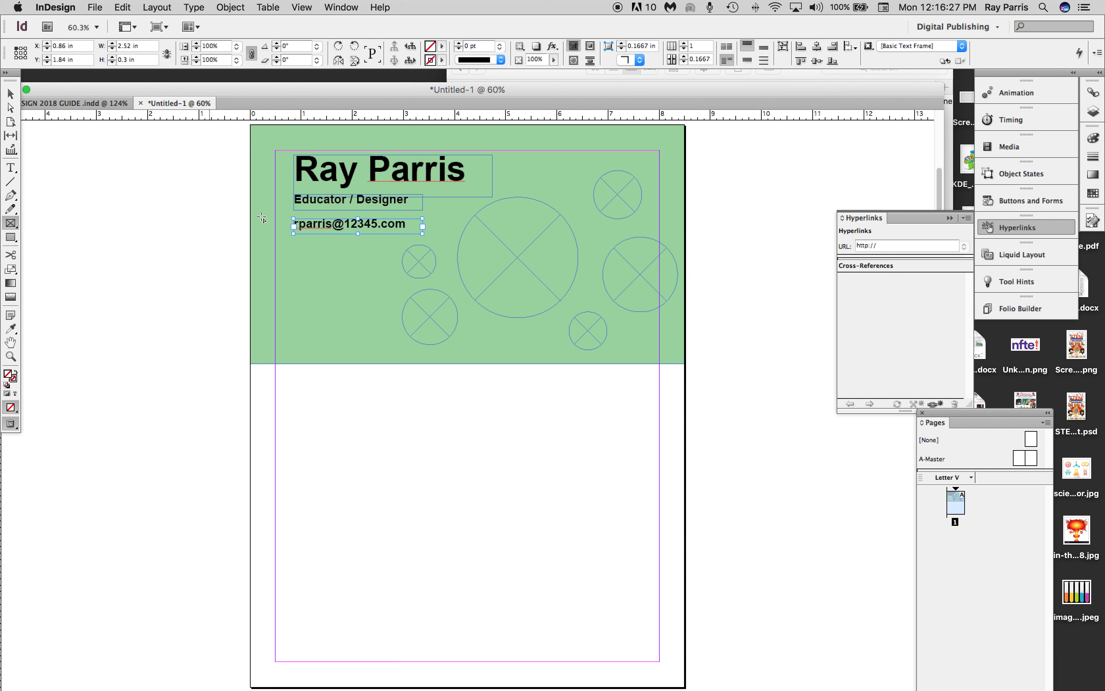
left_click_drag(276, 195, 291, 211)
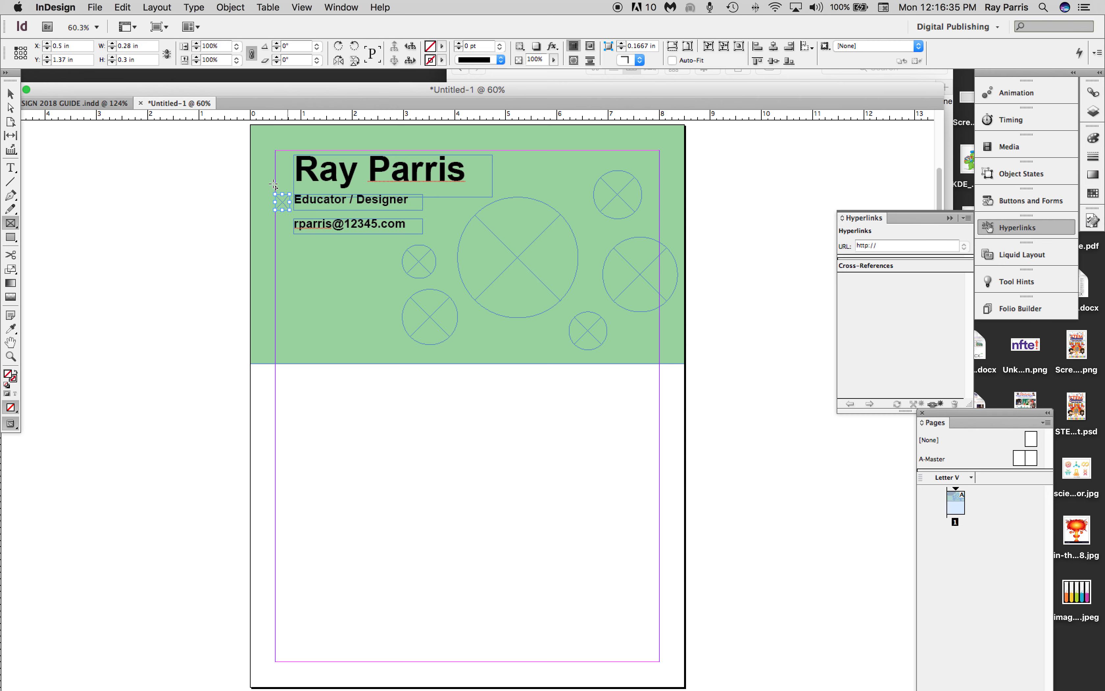
left_click(10, 94)
Place mail.png from the "resume images" folder into the small picture frame beside the "Educator / Designer" line.
left_click(95, 8)
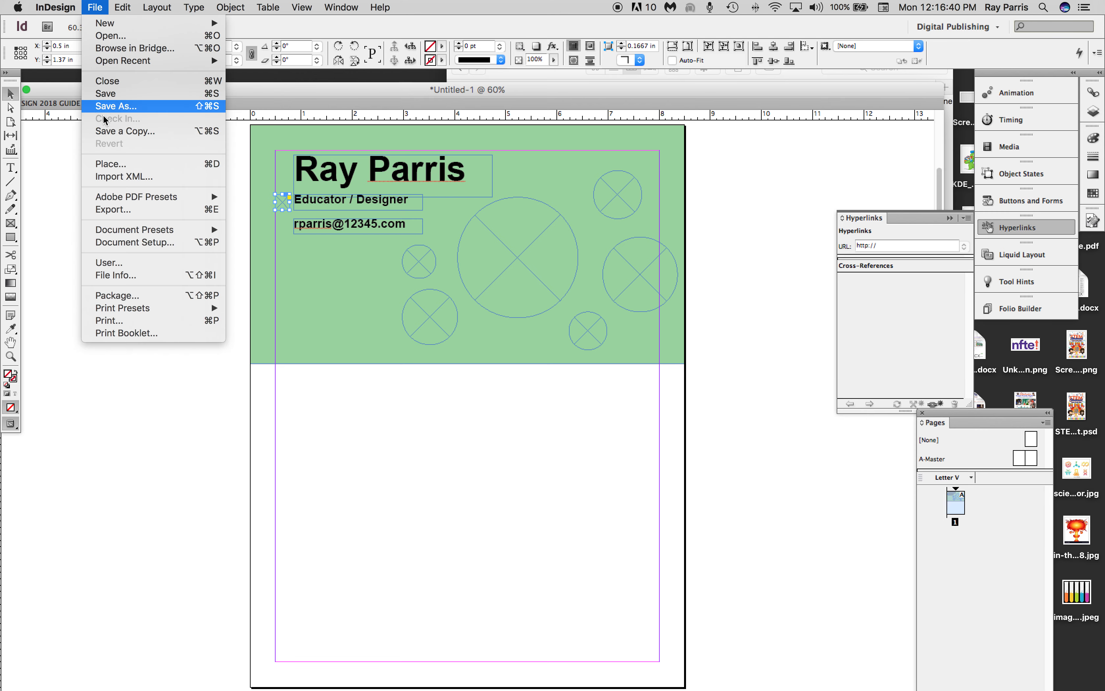
left_click(109, 168)
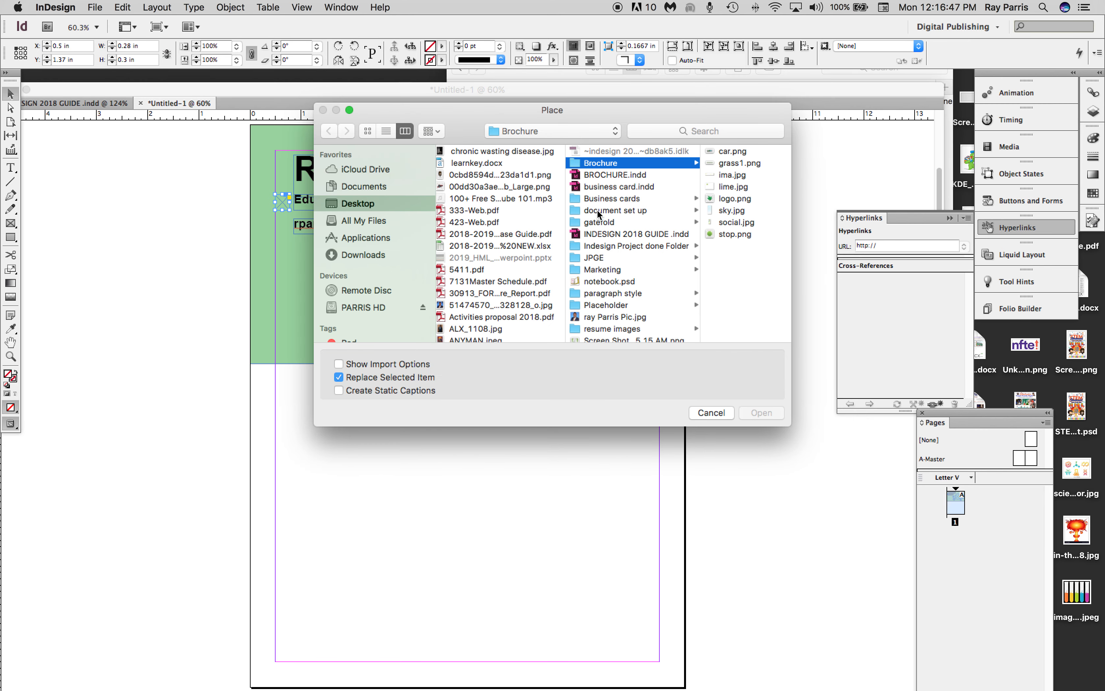
scroll(597, 215, "down", 1)
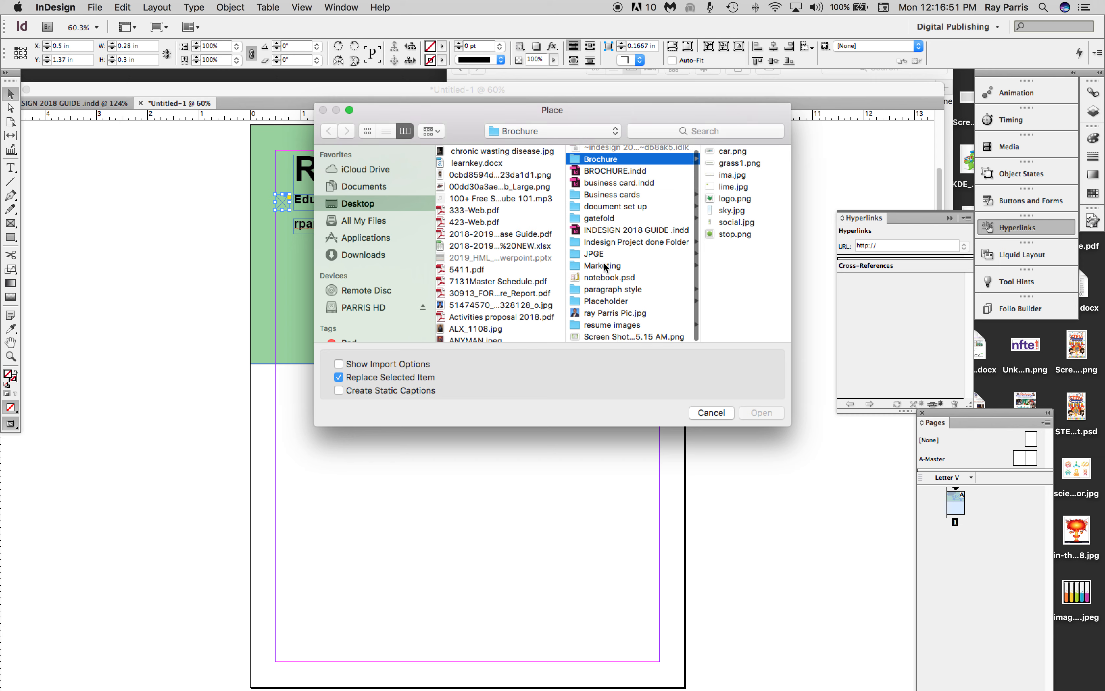
left_click(604, 324)
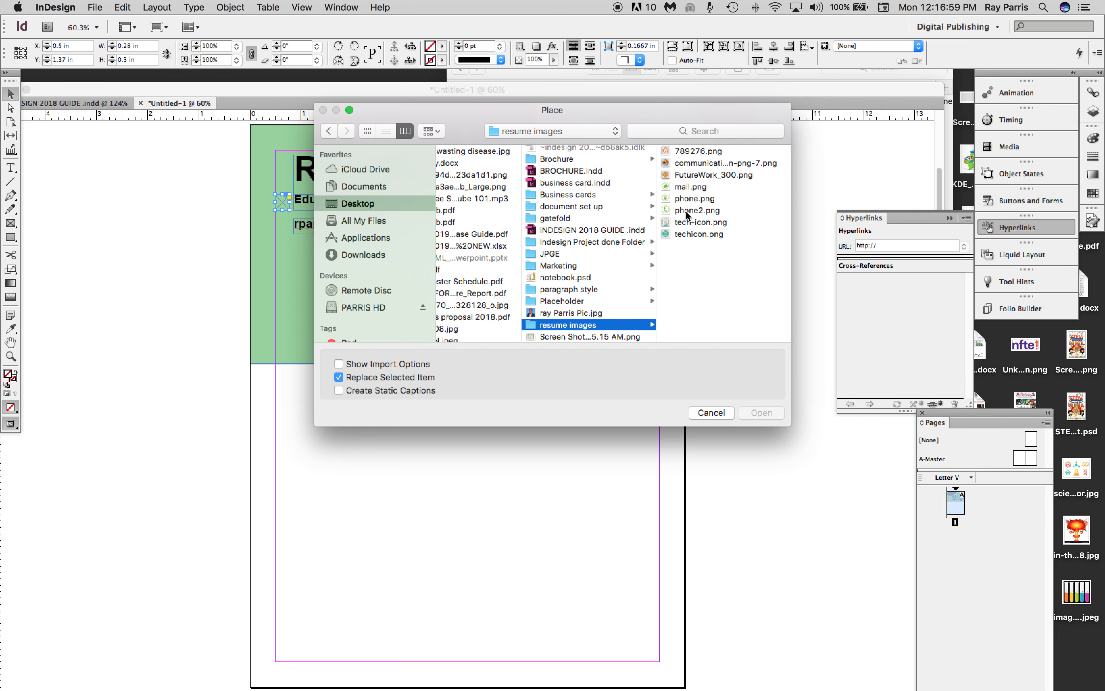
left_click_drag(454, 113, 574, 109)
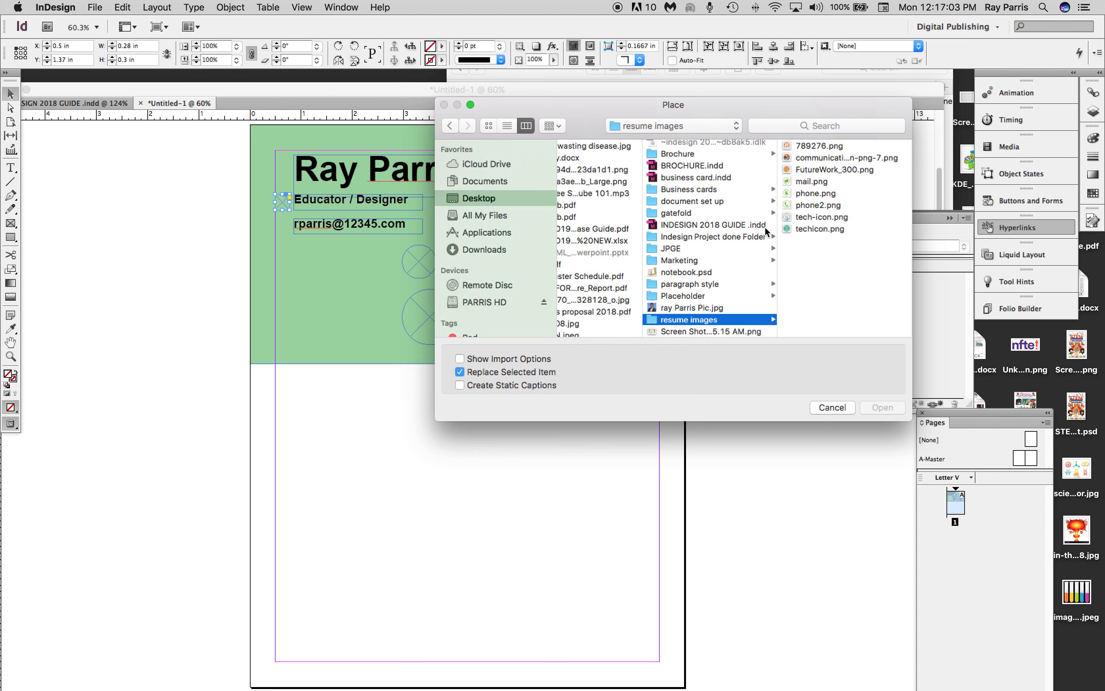
left_click(805, 182)
left_click(883, 408)
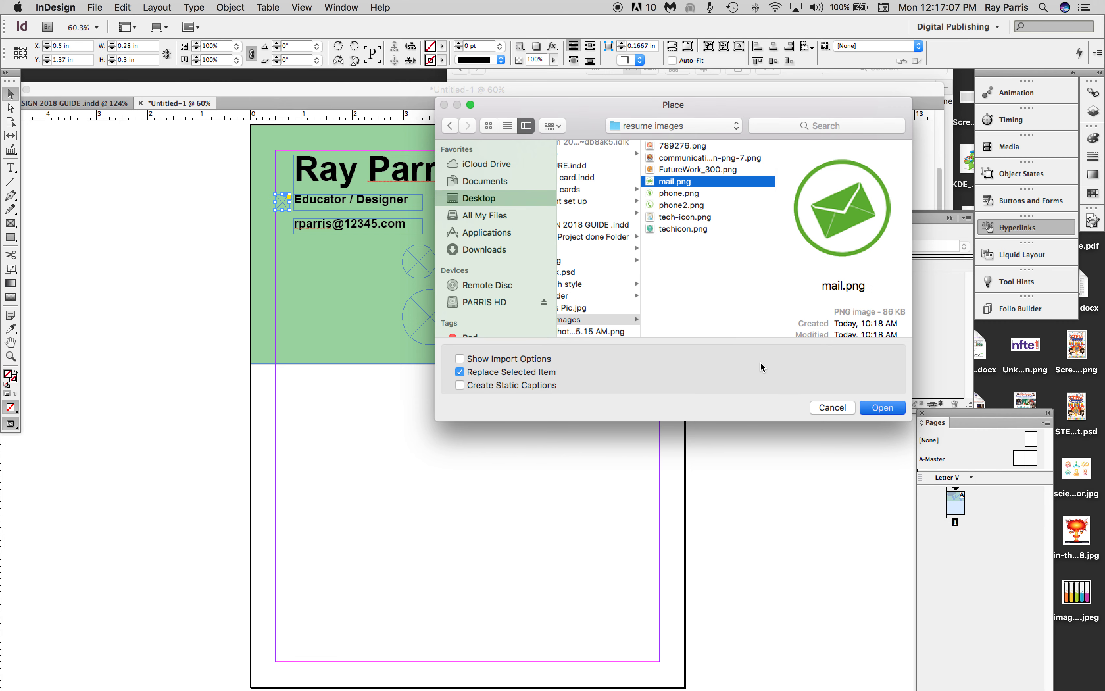
Turn on Auto-Fit for the placed mail icon and fit it inside its small frame.
left_click_drag(283, 206, 348, 267)
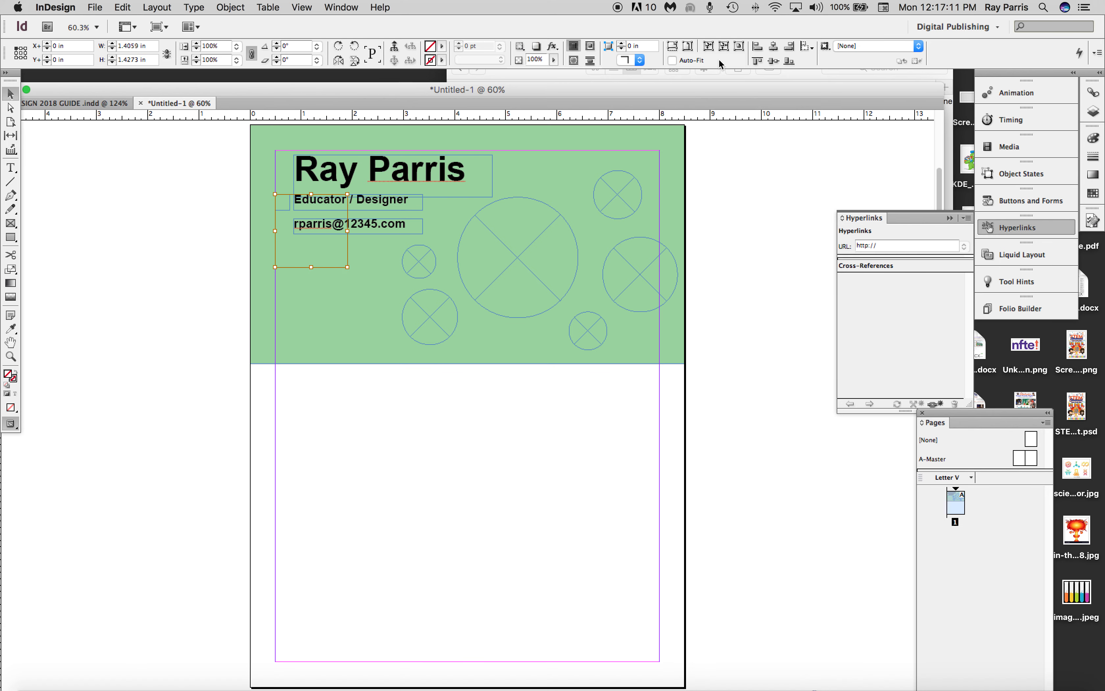
left_click(672, 60)
left_click(688, 47)
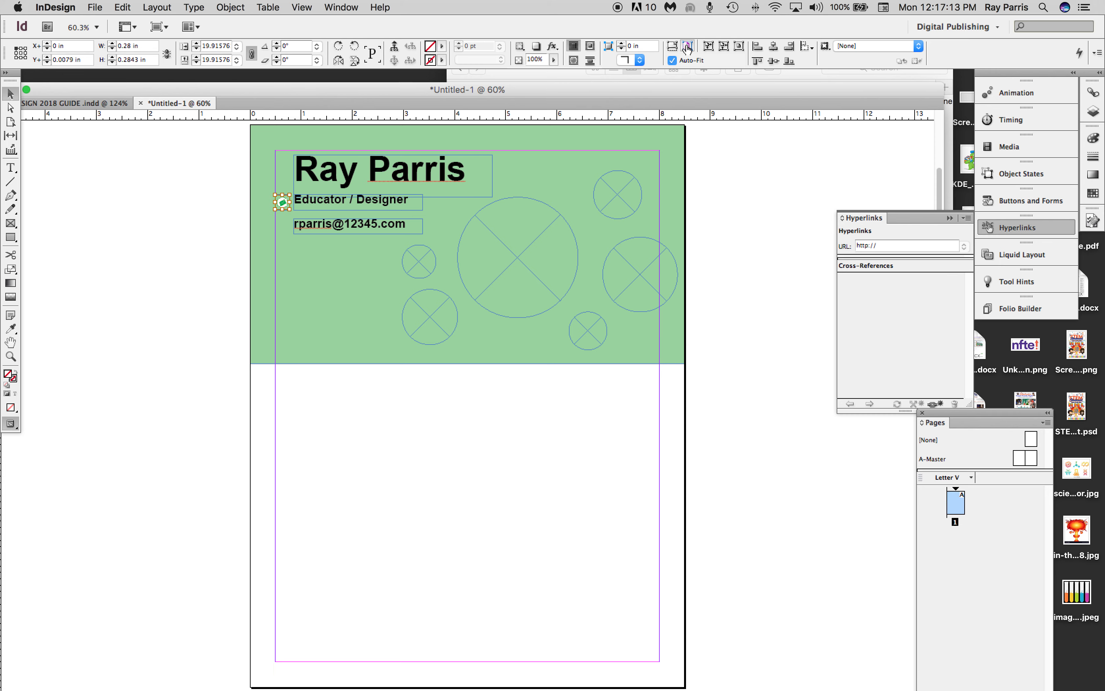
left_click(295, 272)
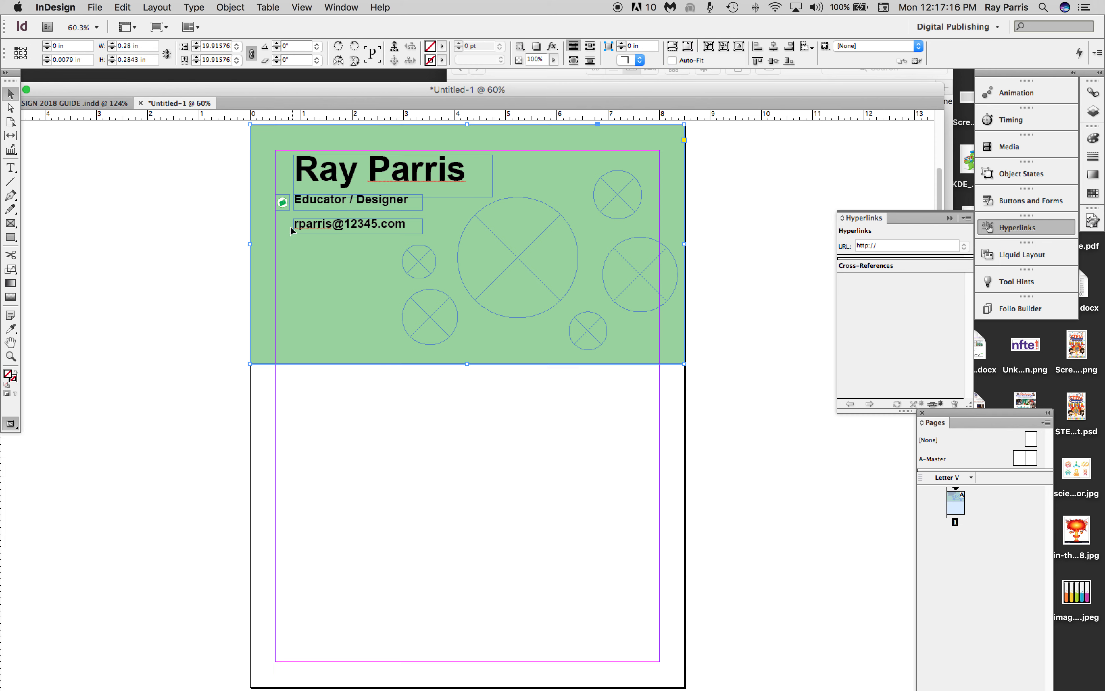
Duplicate the mail icon frame and stack the two icons beside and below the e-mail line, the lower one at about X 0.5, Y 2.34 in.
left_click(283, 204)
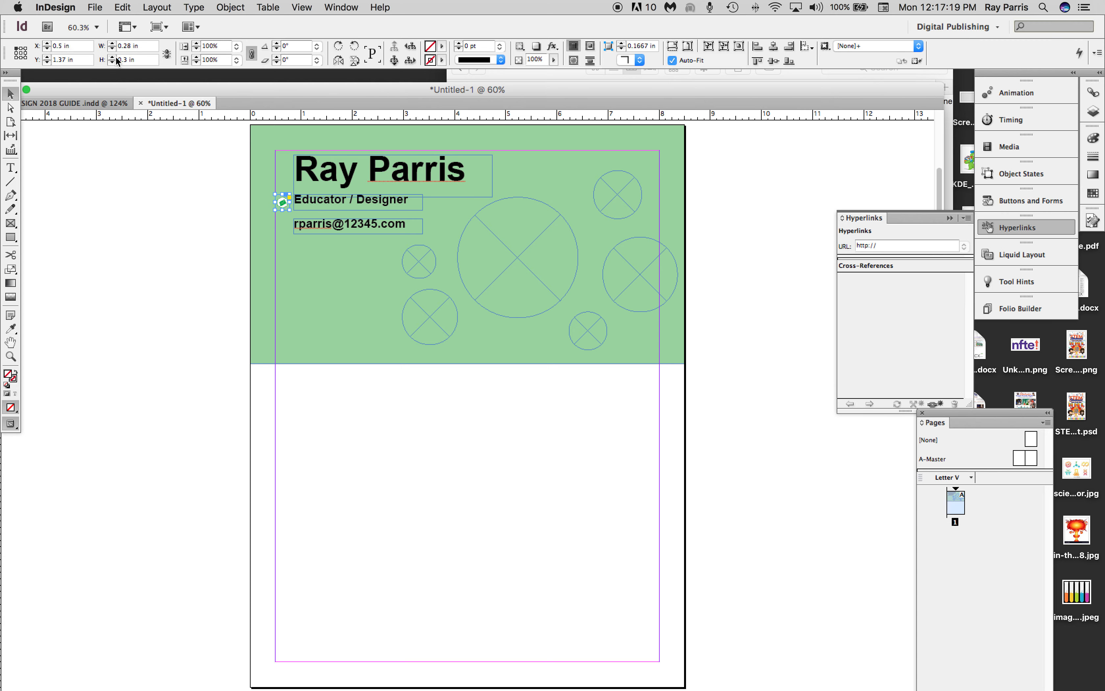
left_click(122, 7)
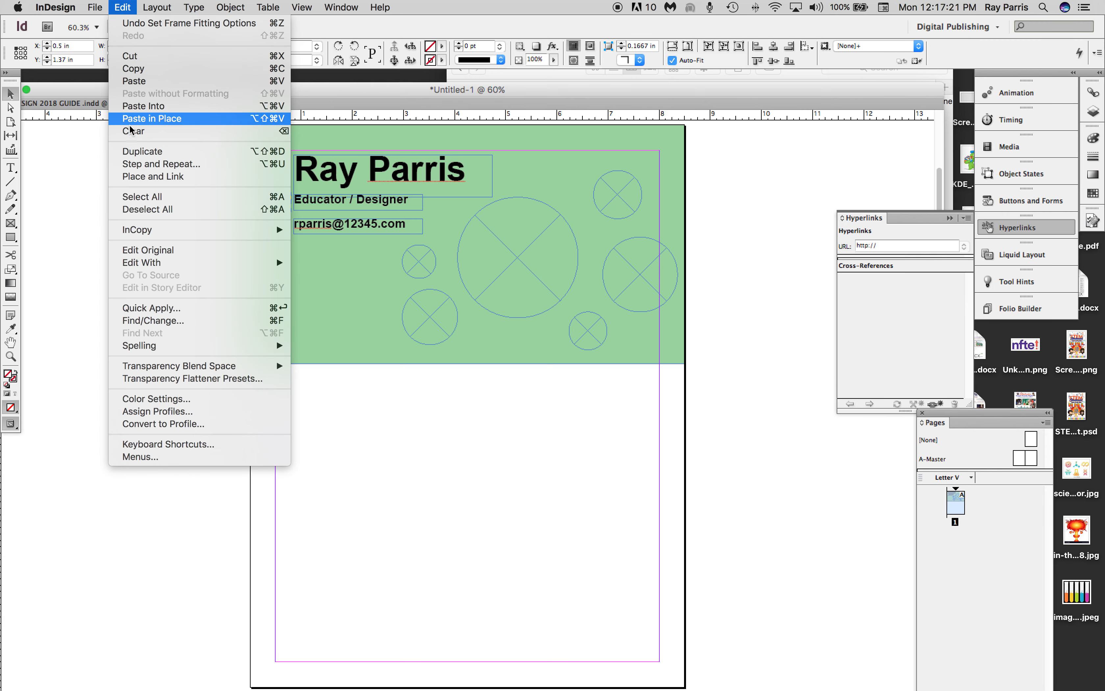
left_click(122, 7)
left_click(123, 7)
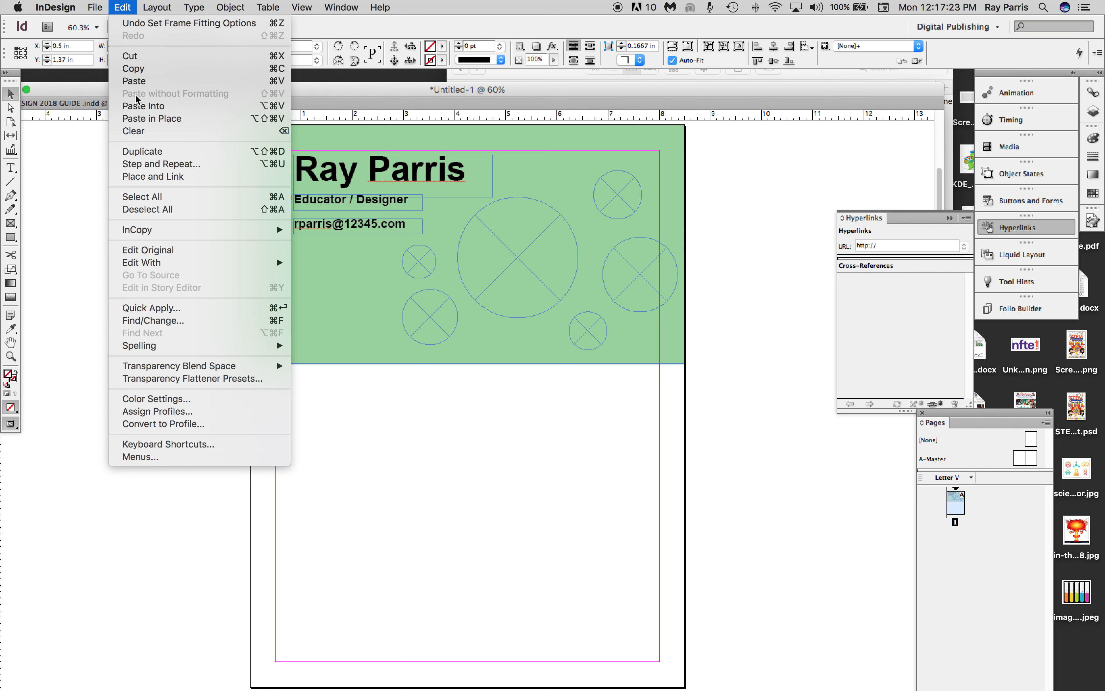
left_click(136, 83)
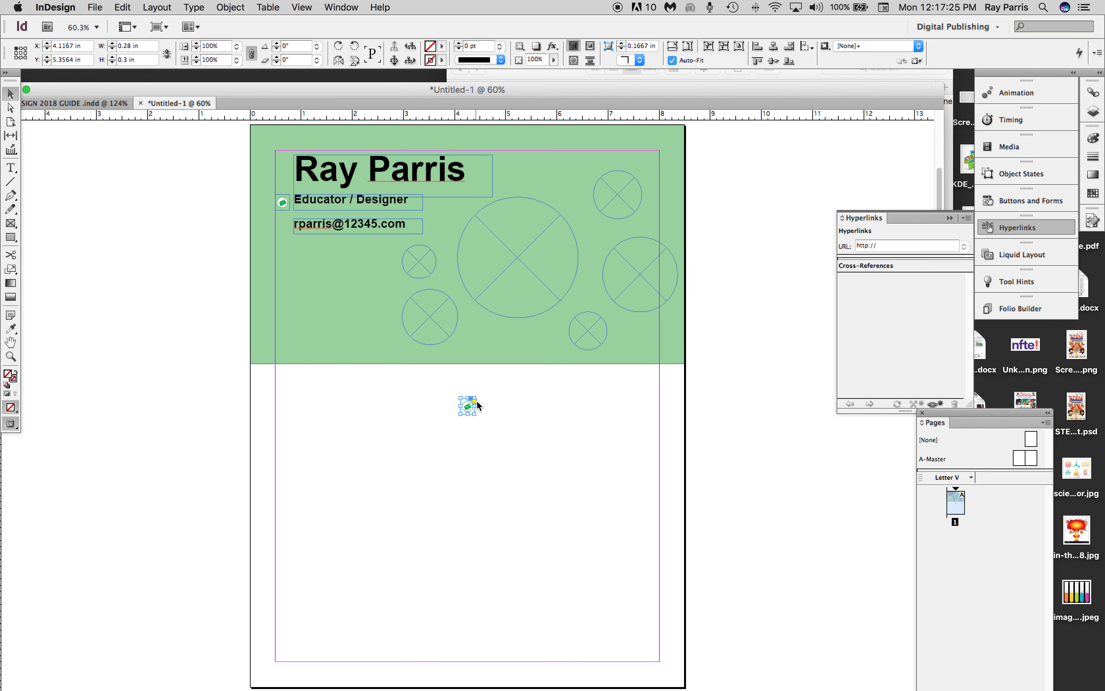
left_click_drag(469, 406, 281, 251)
Duplicate the e-mail text frame twice, aligning the copies below it at X 0.86 in and about Y 2.38 and 2.86 in.
left_click(322, 226)
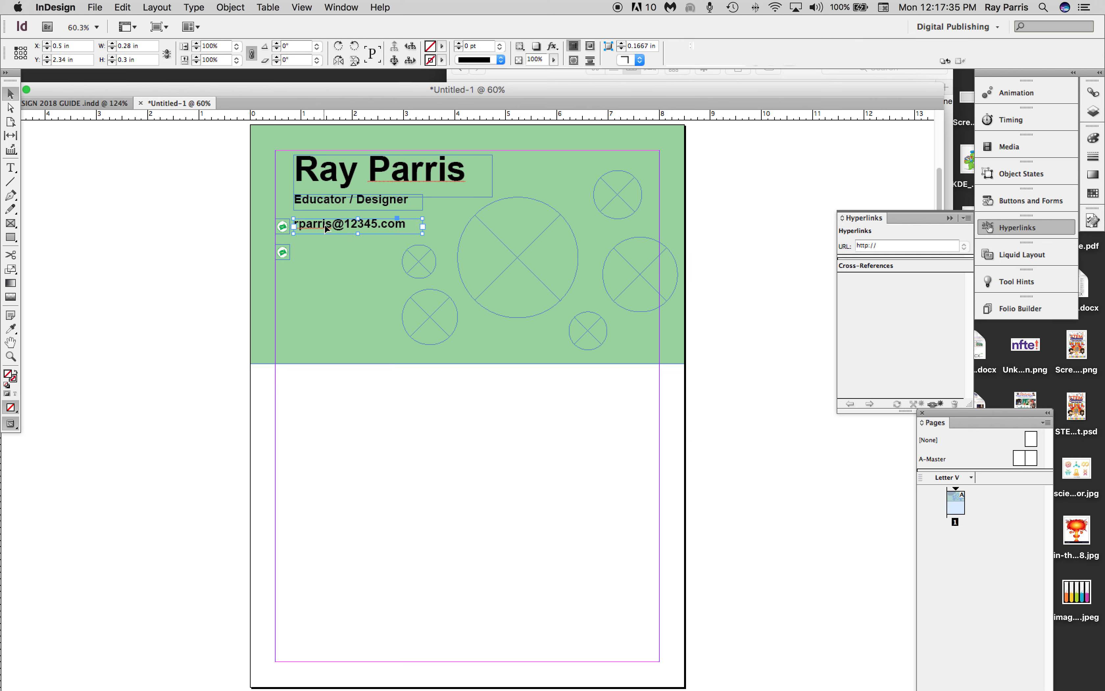
key("super+v")
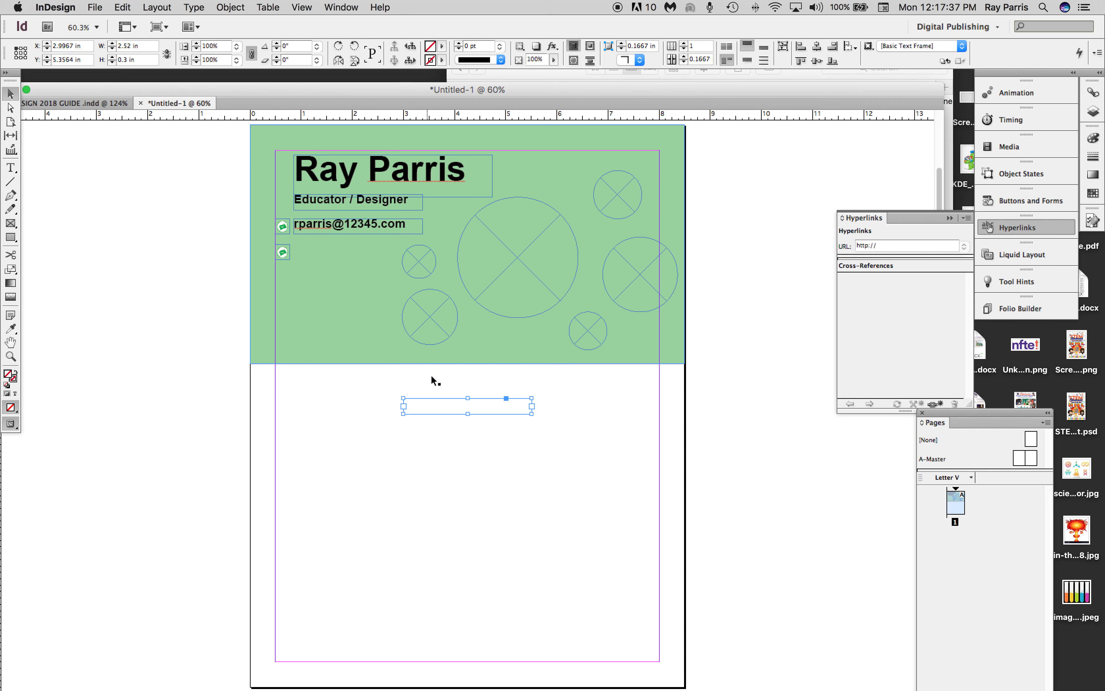
left_click_drag(453, 412, 345, 260)
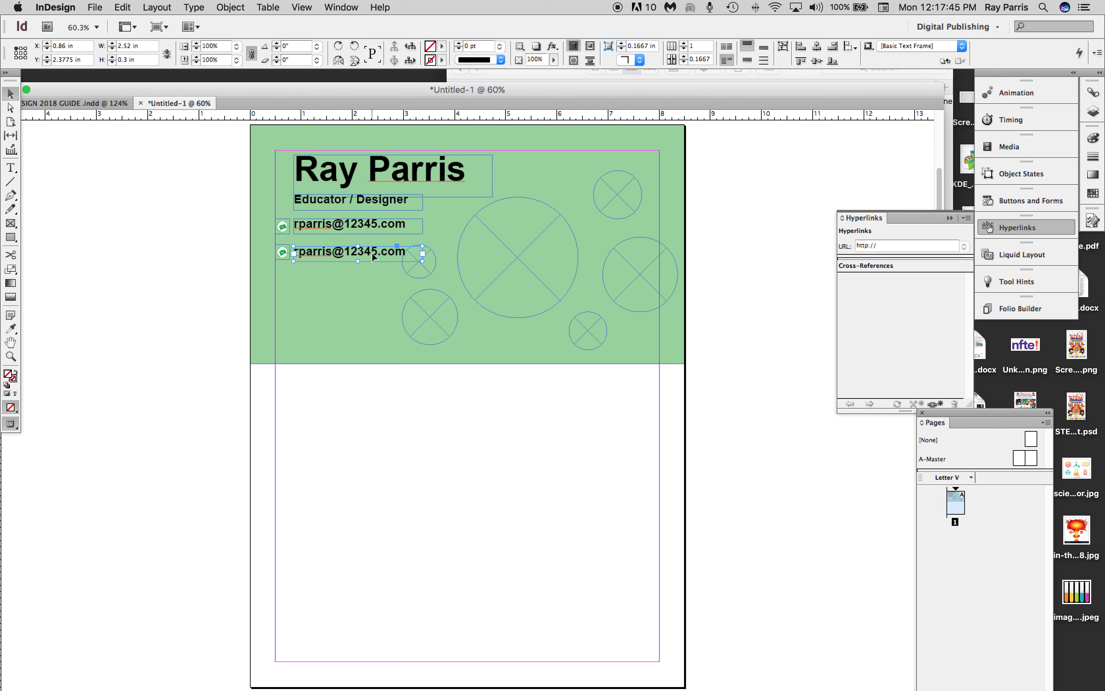
key("super+v")
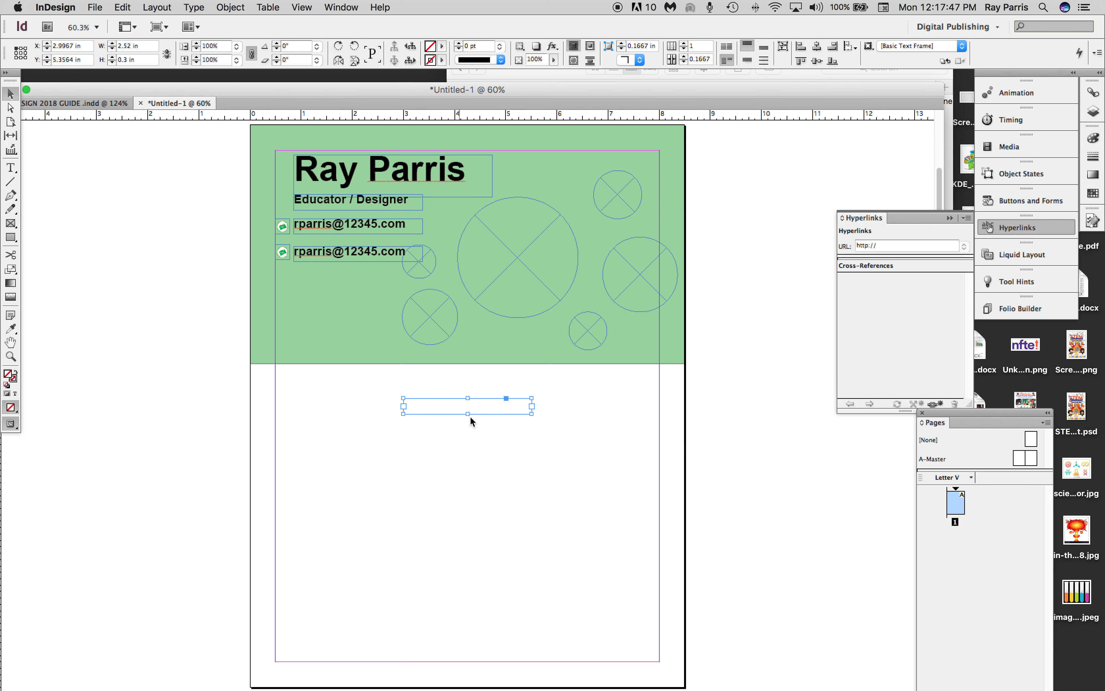
left_click_drag(481, 411, 373, 278)
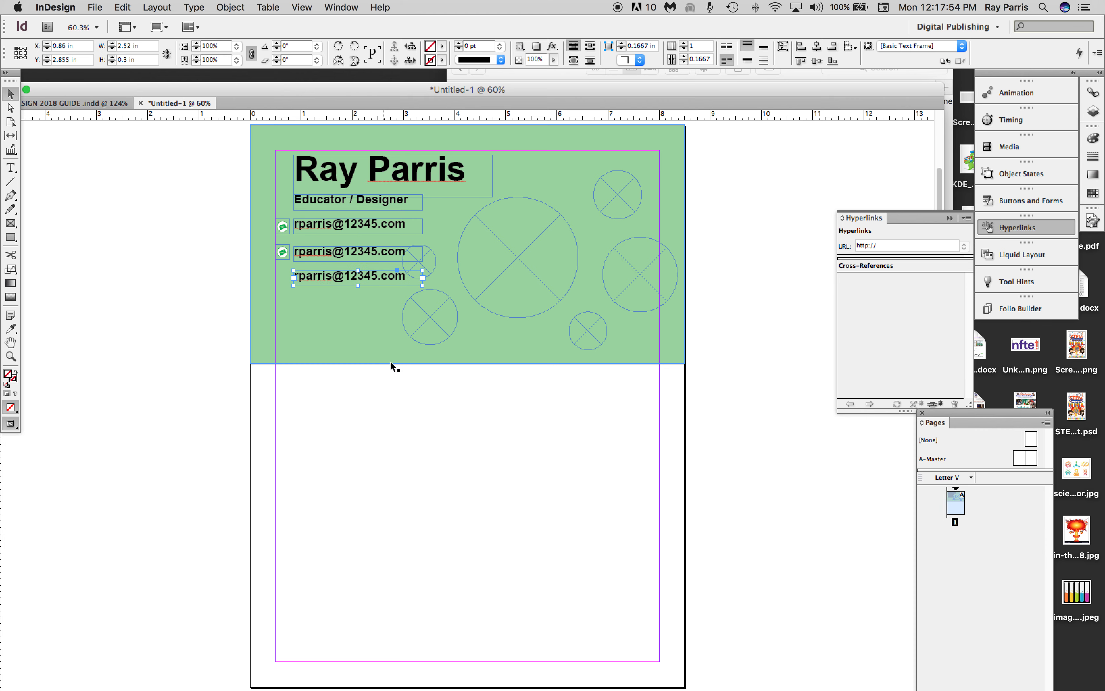
double_click(359, 278)
left_click_drag(408, 277, 273, 273)
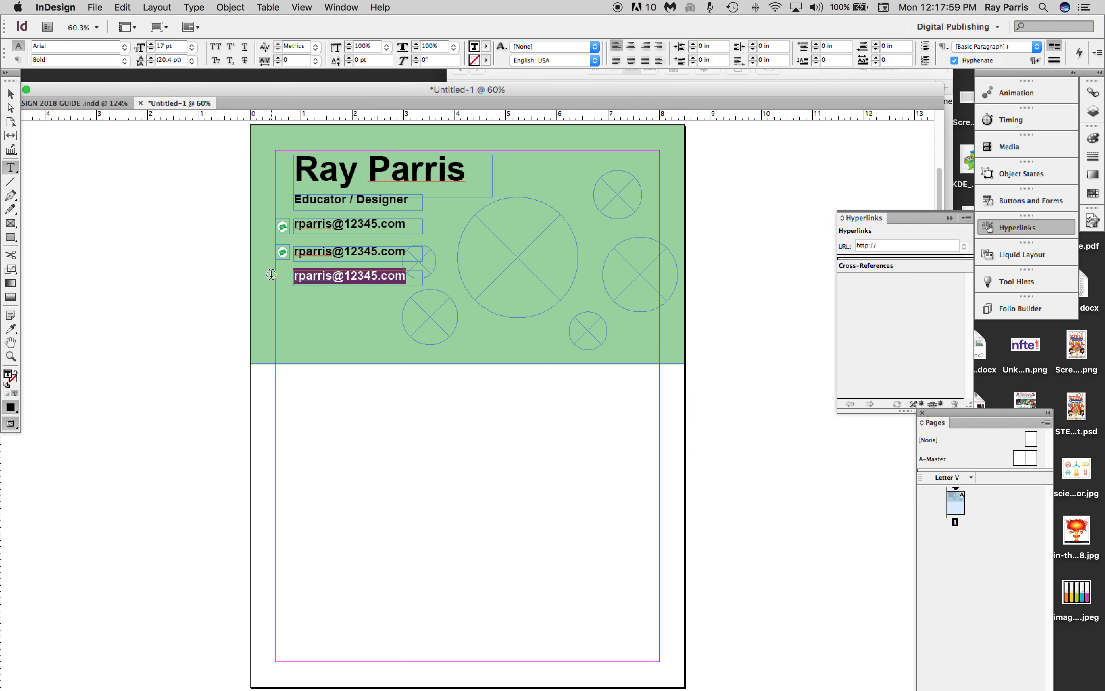
type("we")
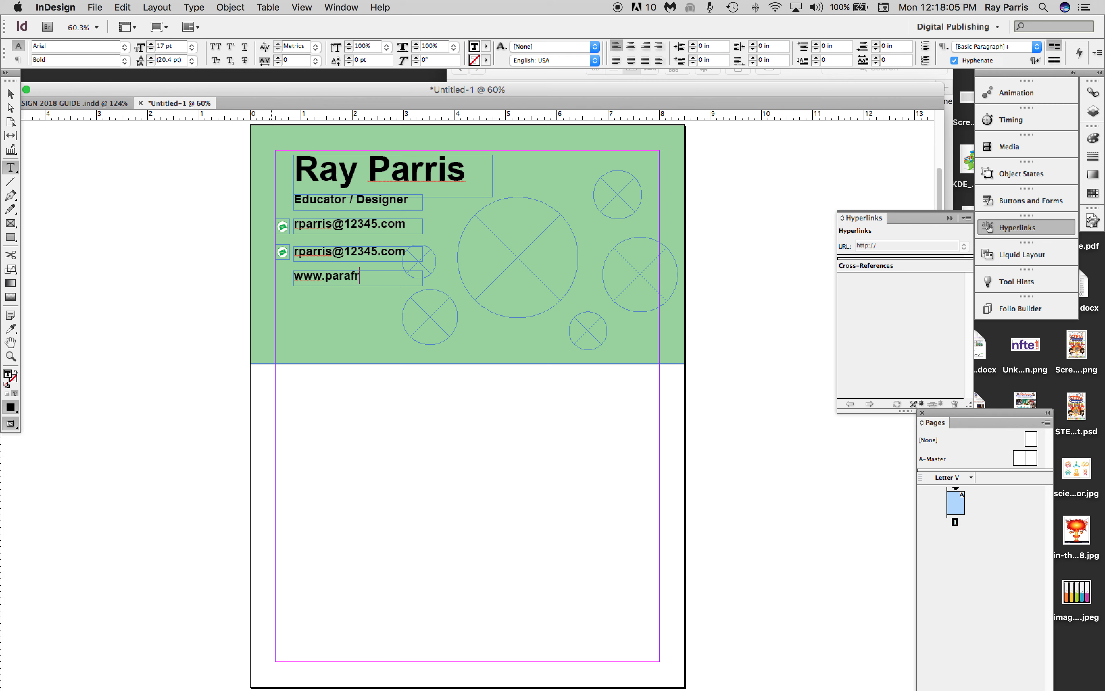
type("w.parafruit.com")
Replace the text in the middle duplicated frame with the person's phone number.
triple_click(382, 252)
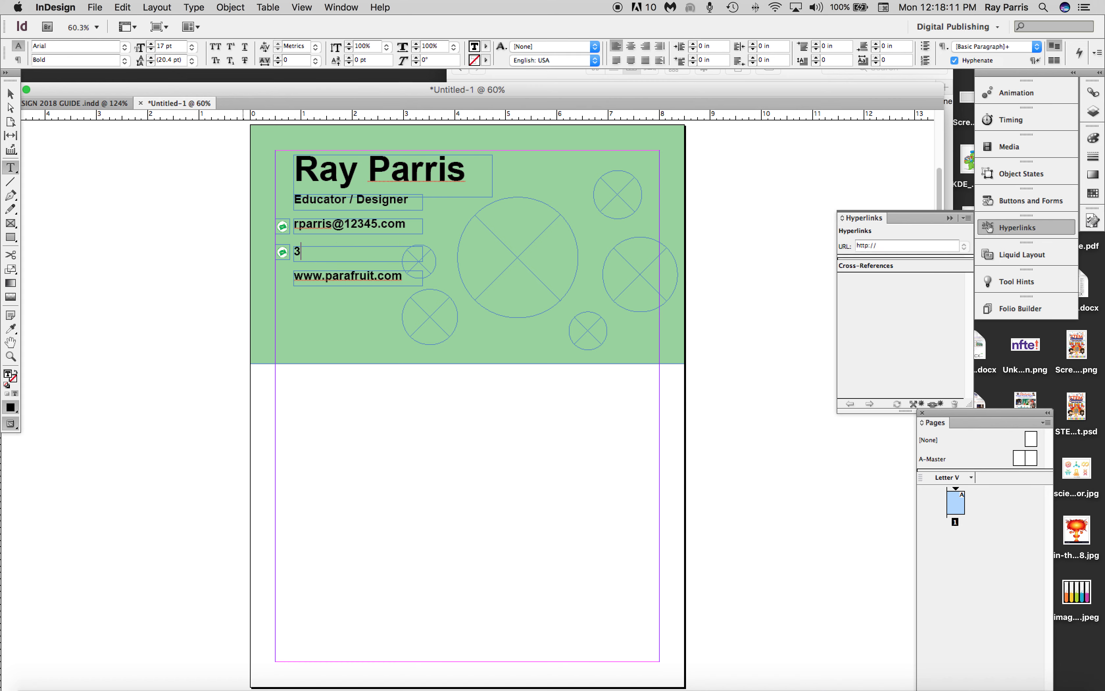
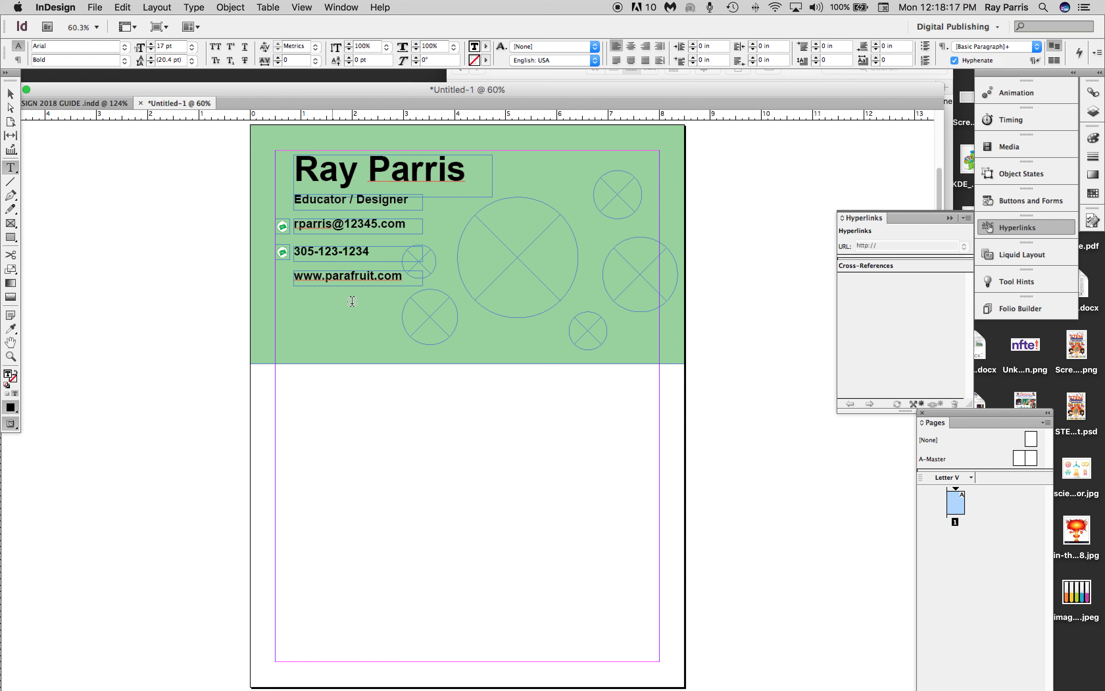
Set the font size of the e-mail, phone number and website lines to 13 pt.
left_click_drag(409, 225, 282, 226)
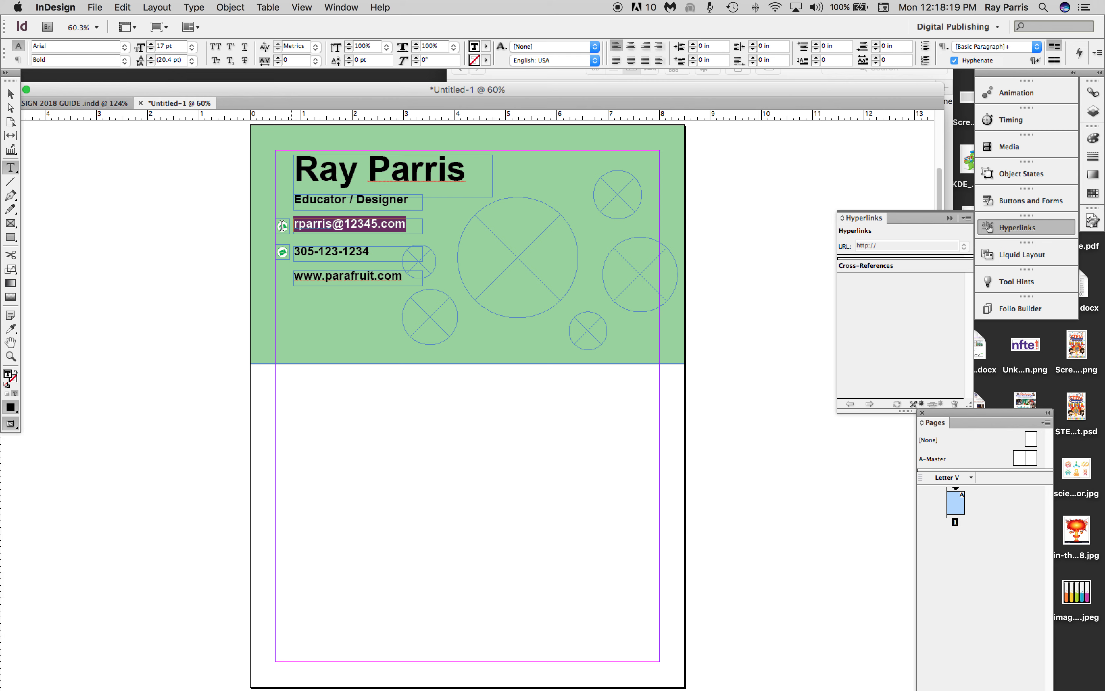
left_click(151, 50)
left_click(150, 50)
left_click(150, 50)
left_click(150, 51)
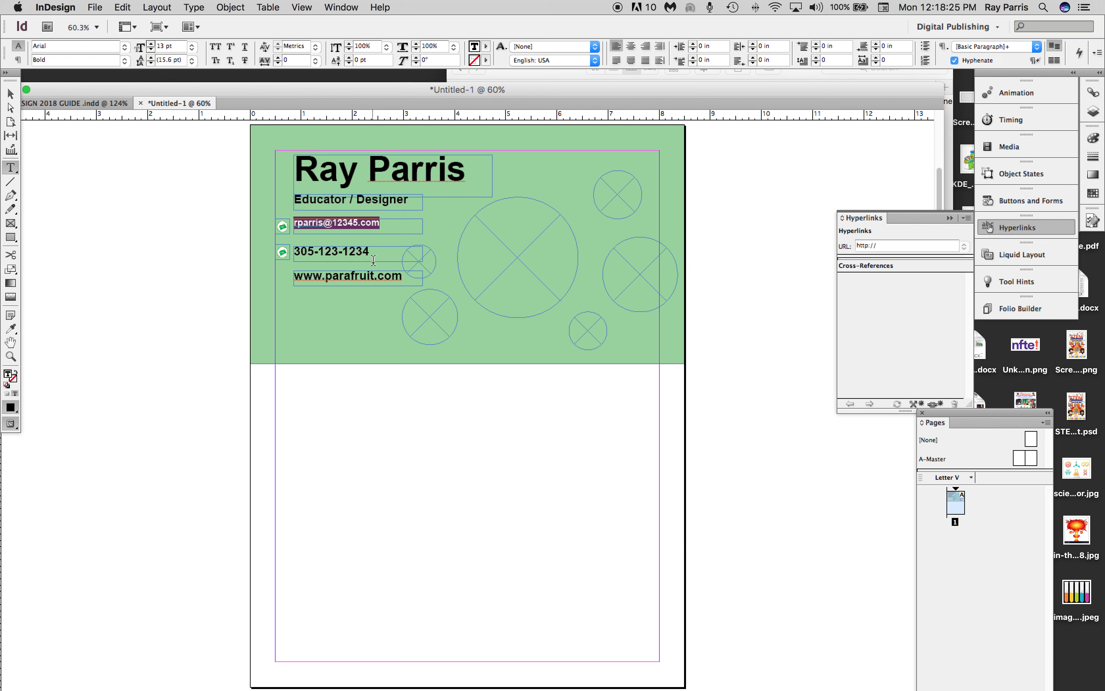
left_click_drag(370, 252, 292, 252)
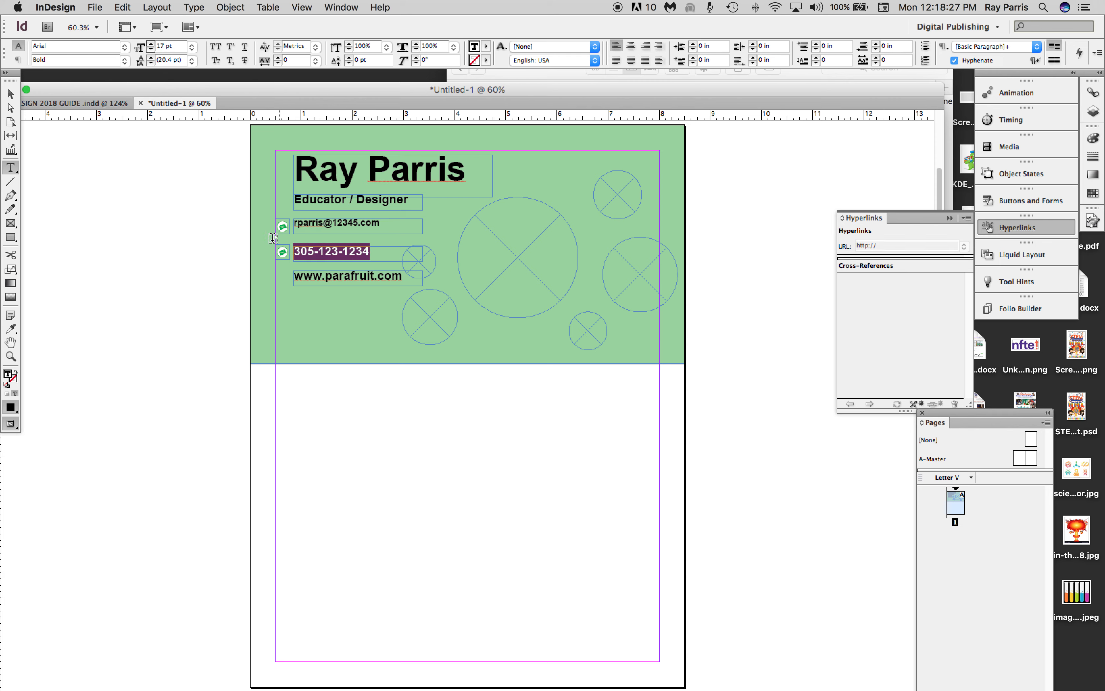
left_click(150, 51)
left_click(151, 50)
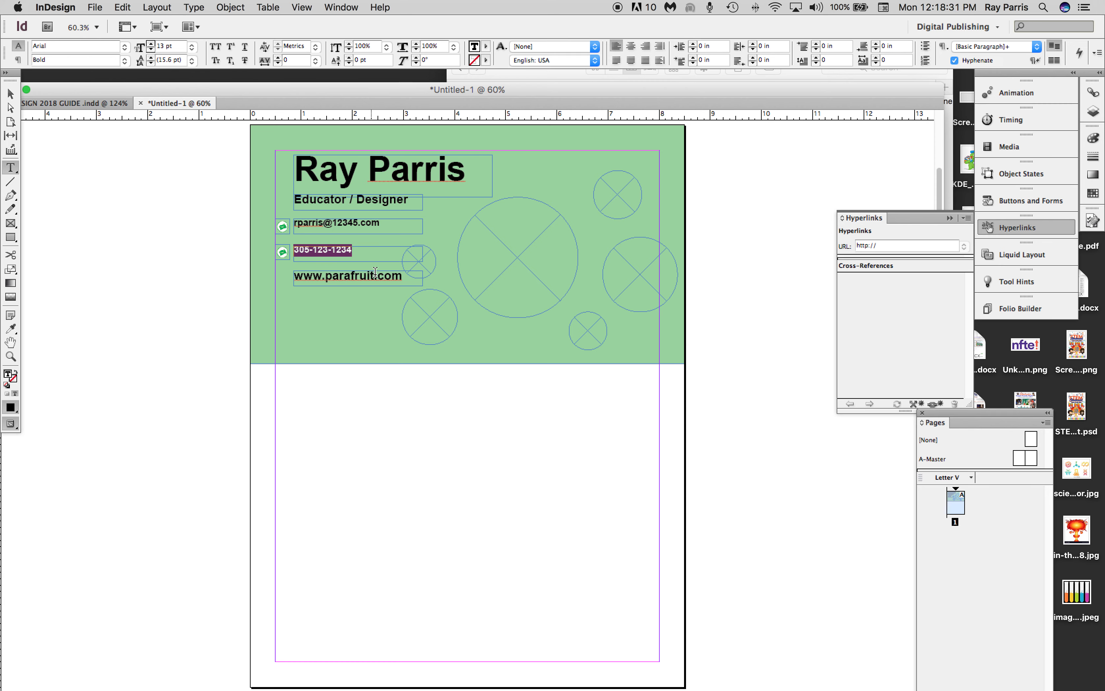
left_click_drag(410, 277, 293, 276)
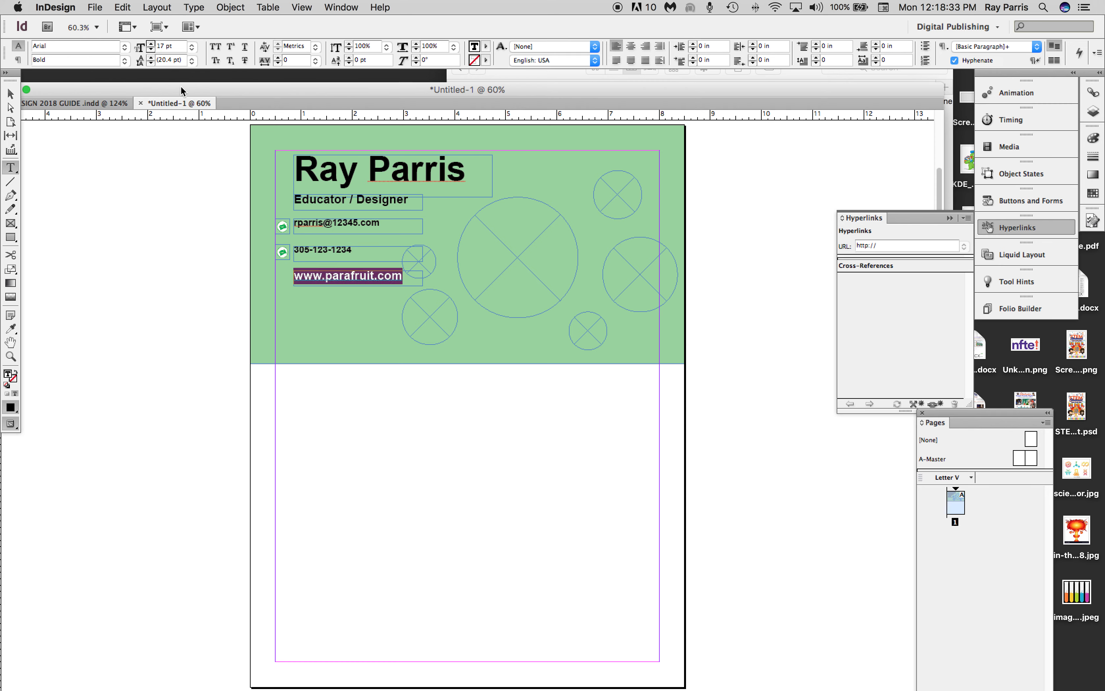
left_click(151, 50)
left_click(151, 50)
left_click(150, 50)
left_click(150, 50)
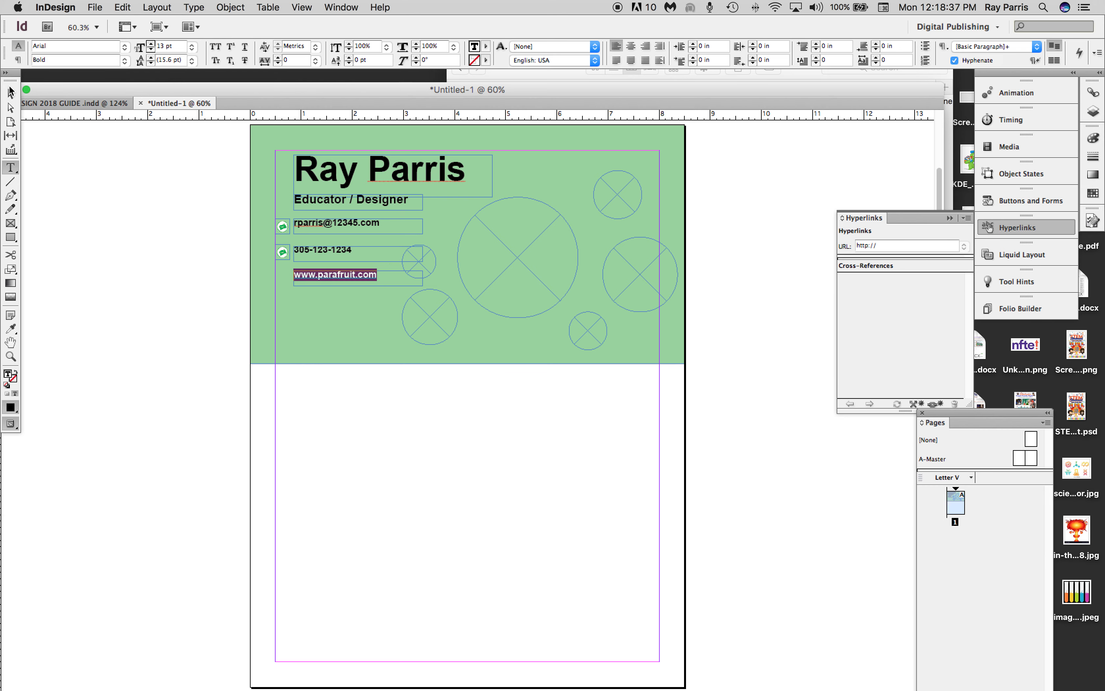
Move the phone number frame up directly beneath the e-mail frame, at about X 0.86 in, Y 2.14 in.
left_click(11, 91)
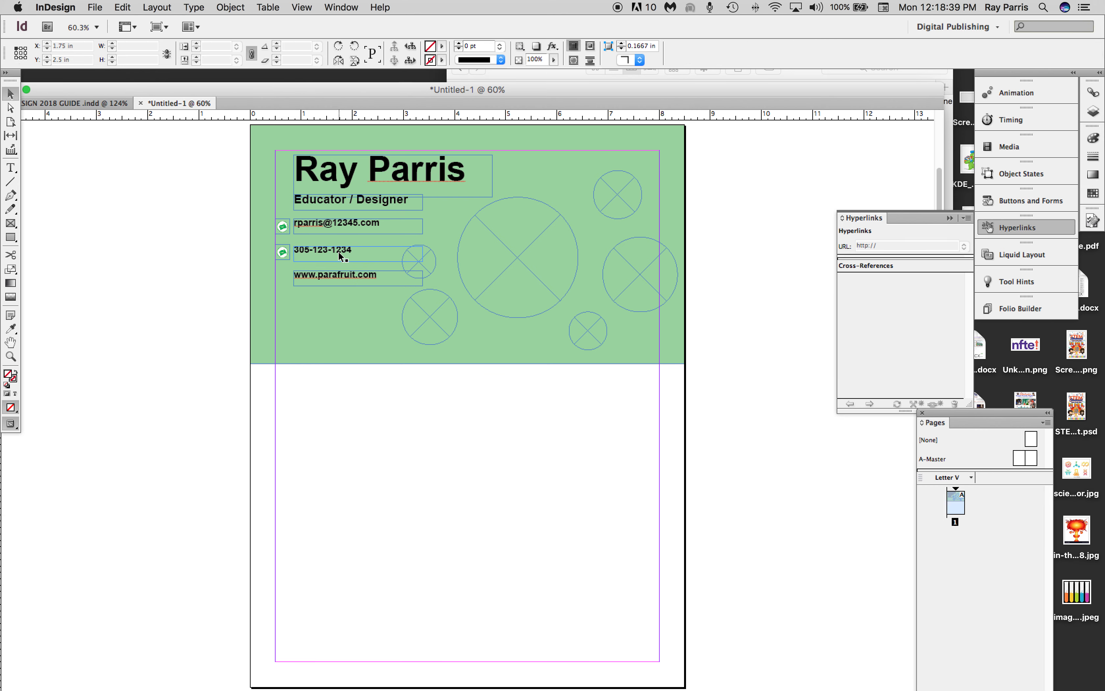
left_click_drag(339, 247, 358, 247)
key("Right")
key("Right")
key("Right")
key("Right")
key("Right")
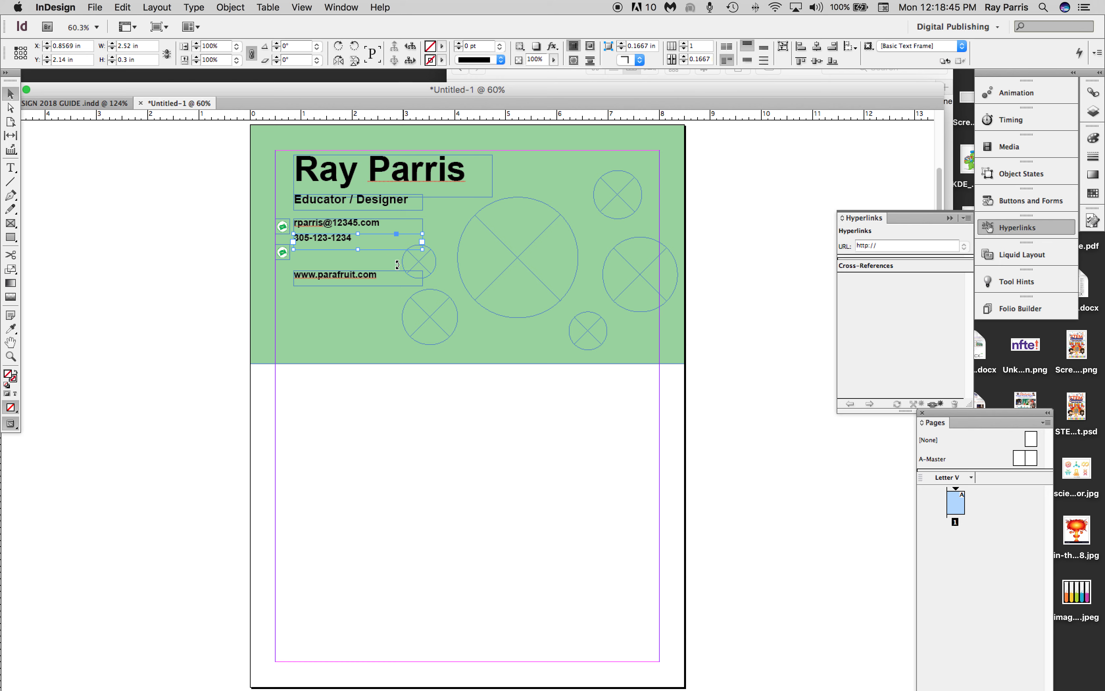
Nudge the website frame up directly beneath the phone number frame, to about Y 2.44 in.
left_click(359, 277)
key("Up")
key("Up")
key("Up")
key("Up")
key("Up")
key("Up")
key("Up")
key("Up")
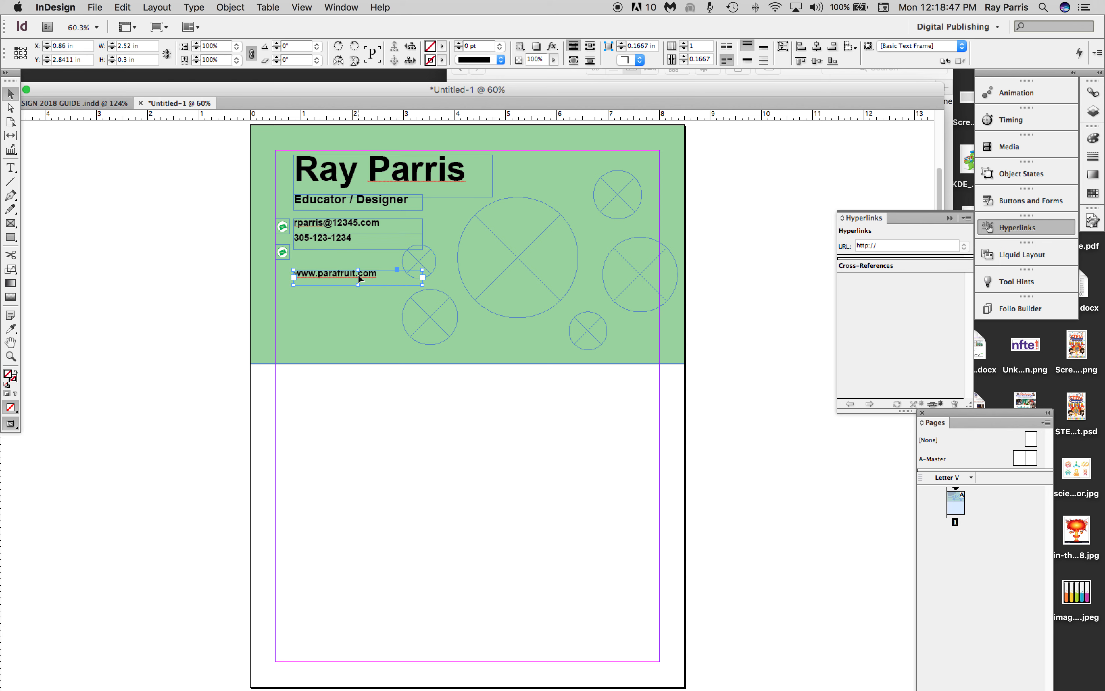
key("Up")
key("Up")
key("Up")
key("Up")
key("Up")
key("Up")
key("Up")
key("Up")
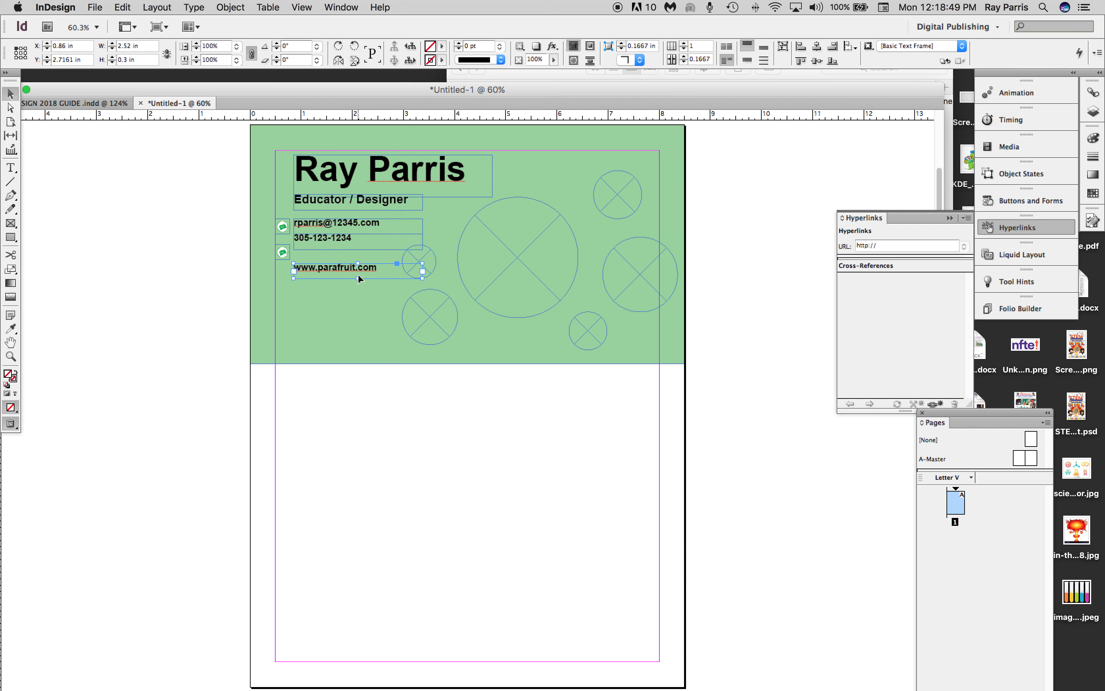
key("Up")
key("Up")
key("Up")
key("Up")
key("Up")
key("Up")
key("Up")
key("Up")
key("Up")
key("Up")
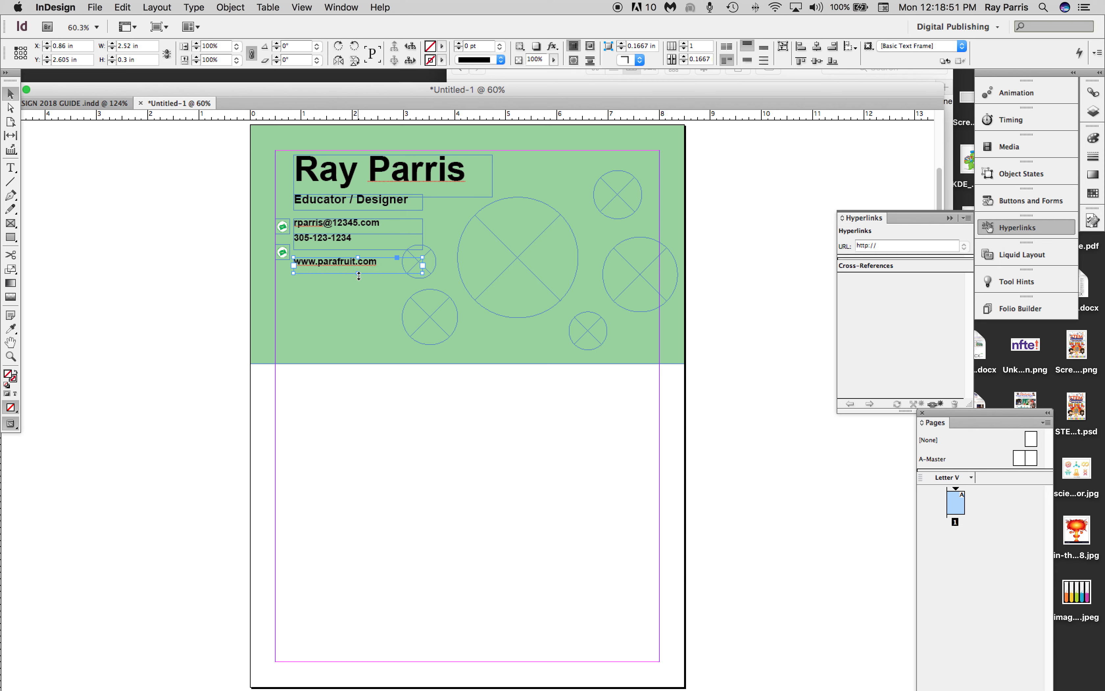
key("Up")
key("Up")
key("Up")
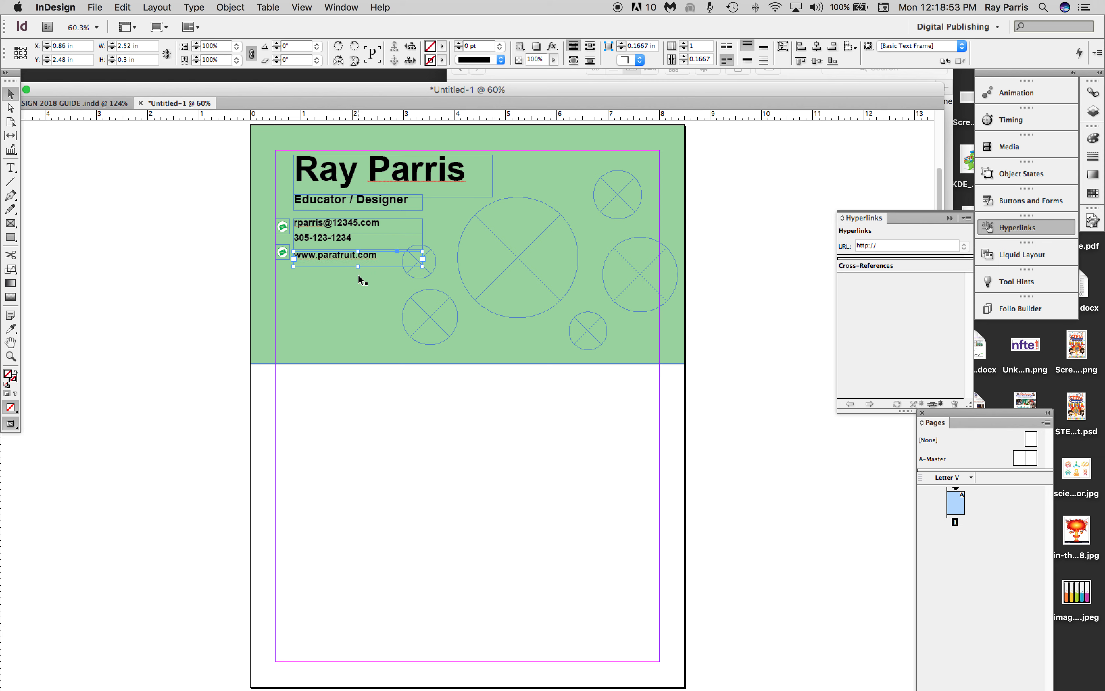
key("Up")
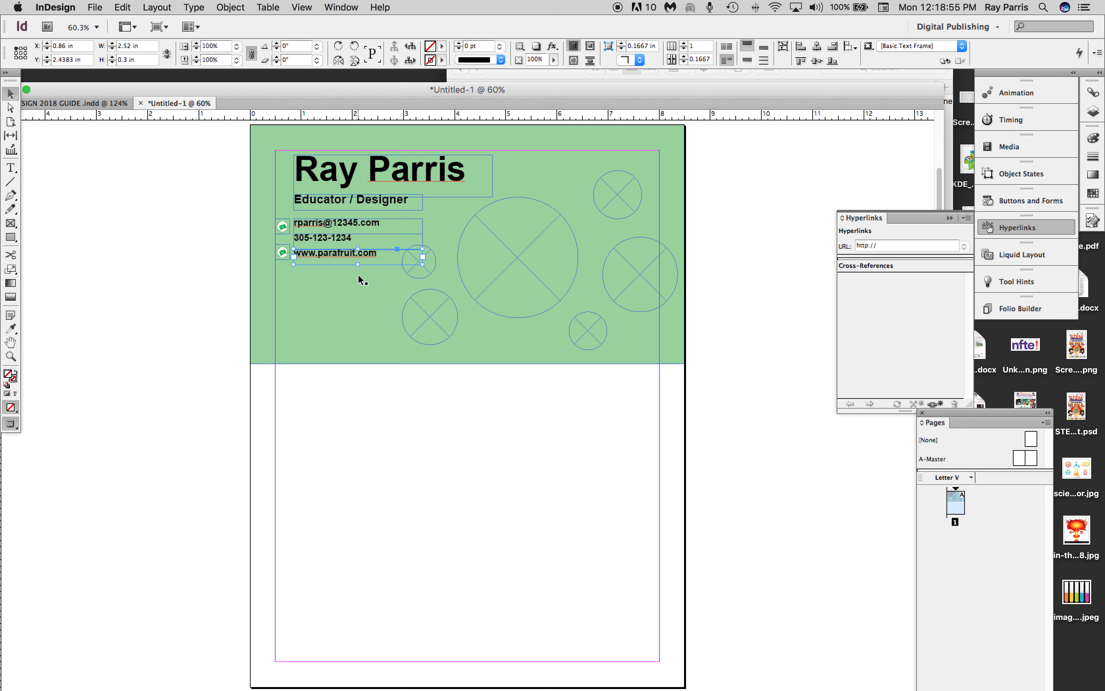
Move the second contact icon up beside the phone number line, to about X 0.5 in, Y 2.09 in.
left_click(344, 284)
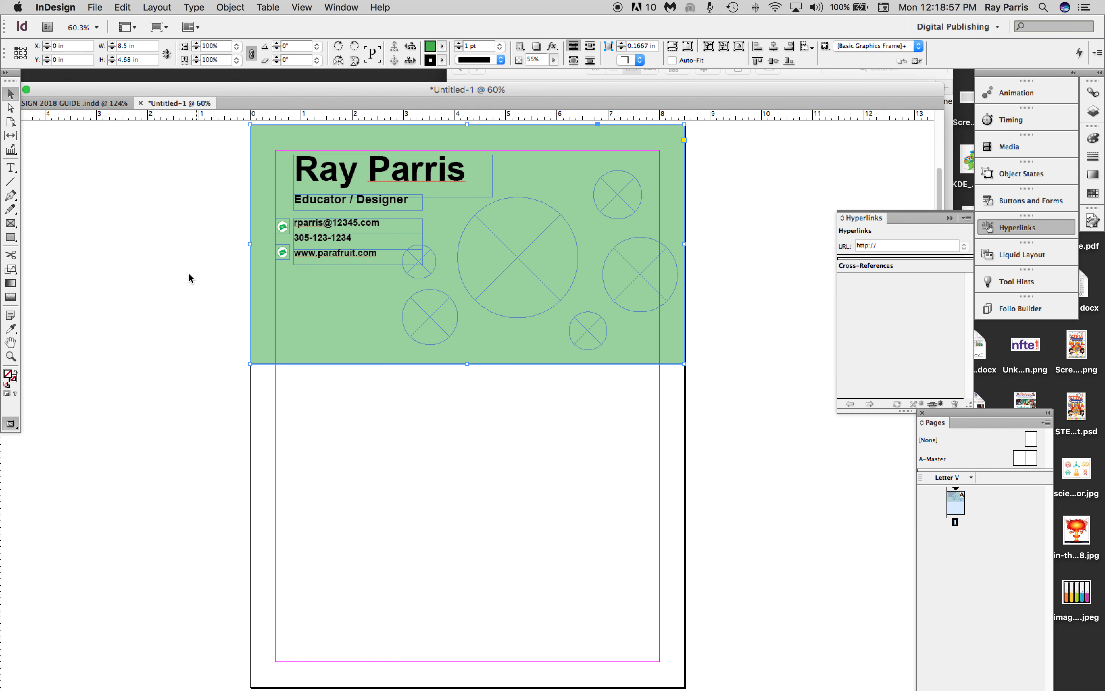
key("super+shift+a")
mouse_move(282, 249)
left_mouse_down()
mouse_move(284, 230)
mouse_move(283, 240)
left_mouse_up()
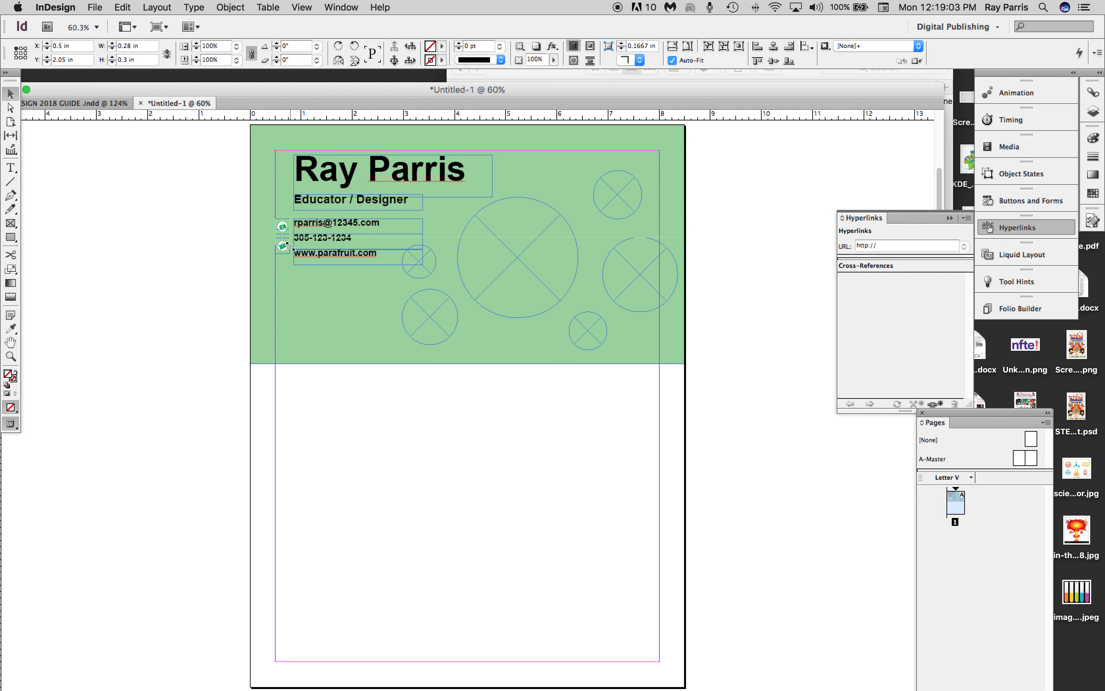
key("Down")
key("Down")
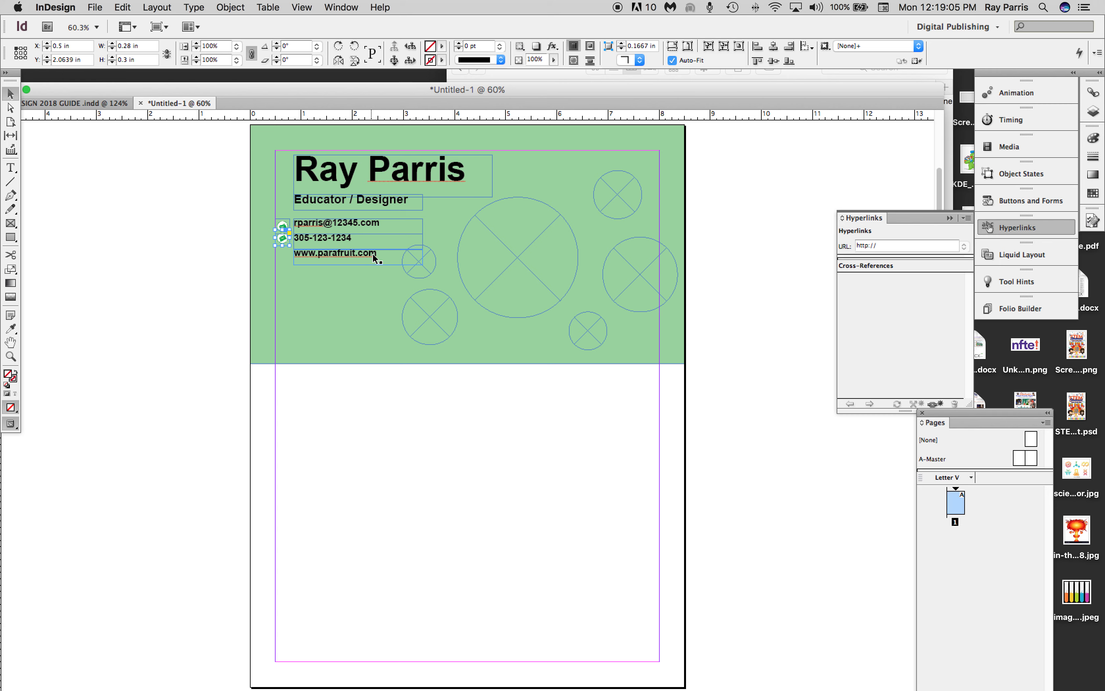
Nudge the top mail icon up level with the e-mail line, to about Y 1.78 in.
left_click(284, 226)
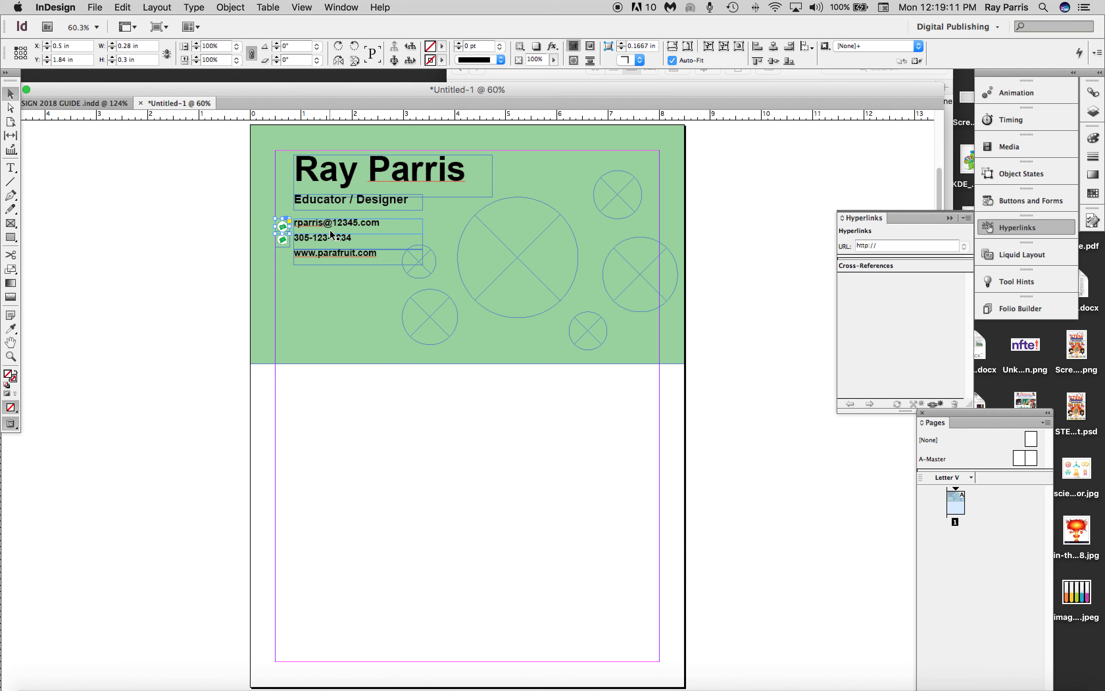
key("Up")
key("Up")
key("Up")
key("Up")
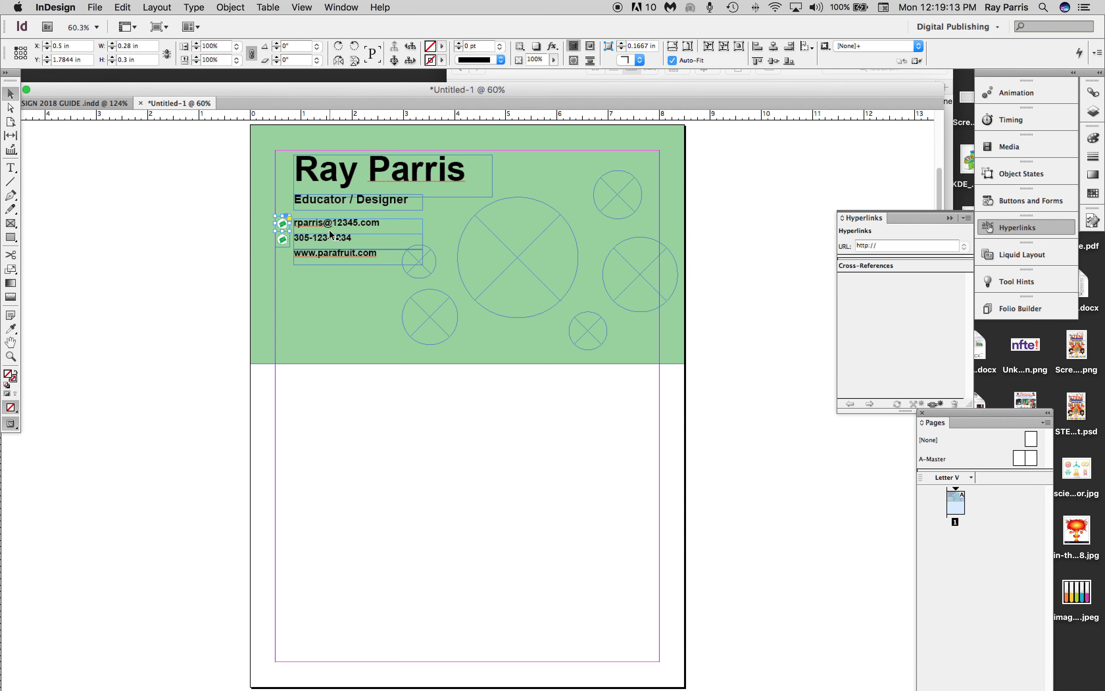
Duplicate the middle icon and place the copy beside the website line, at about X 0.5 in, Y 2.44 in.
left_click(284, 239)
key("super+c")
key("super+v")
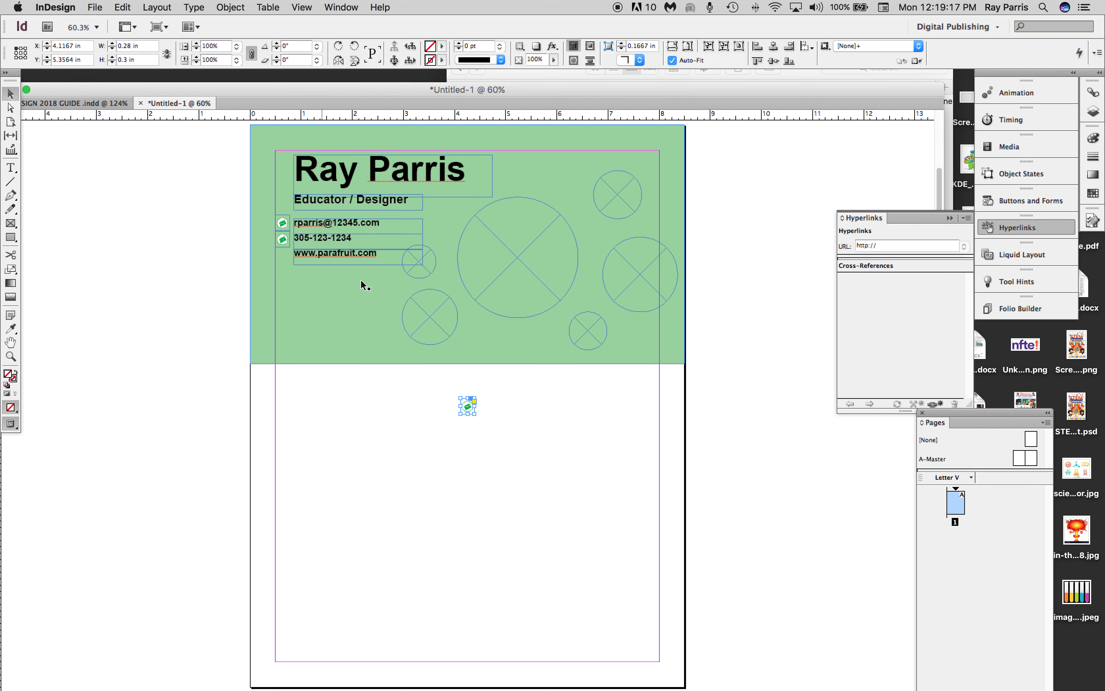
left_click_drag(469, 406, 286, 257)
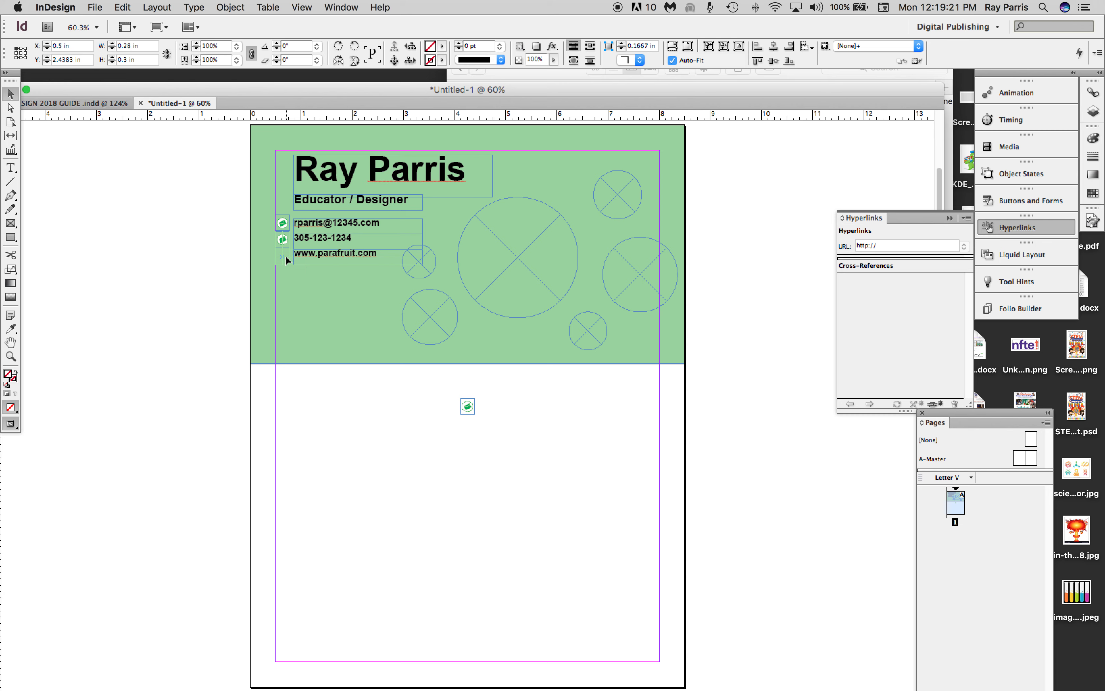
left_click(222, 276)
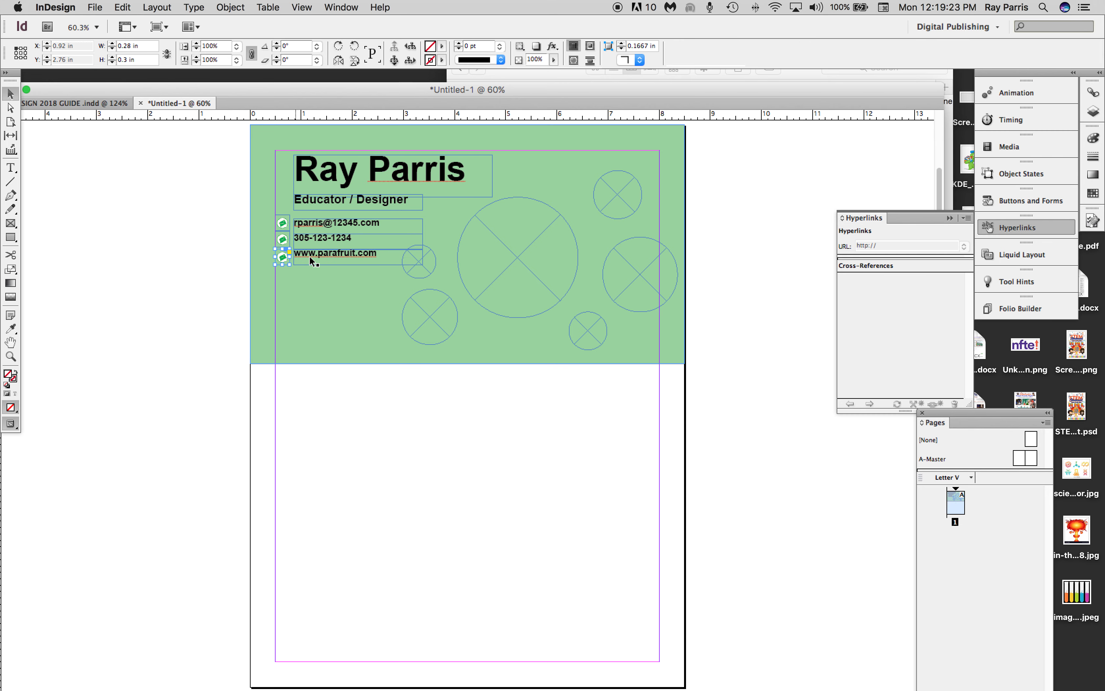
Nudge the website and phone number text frames vertically so each lines up with its icon.
left_click_drag(313, 256, 314, 260)
key("Up")
key("Up")
left_click(322, 238)
key("Up")
key("Up")
key("Down")
key("Down")
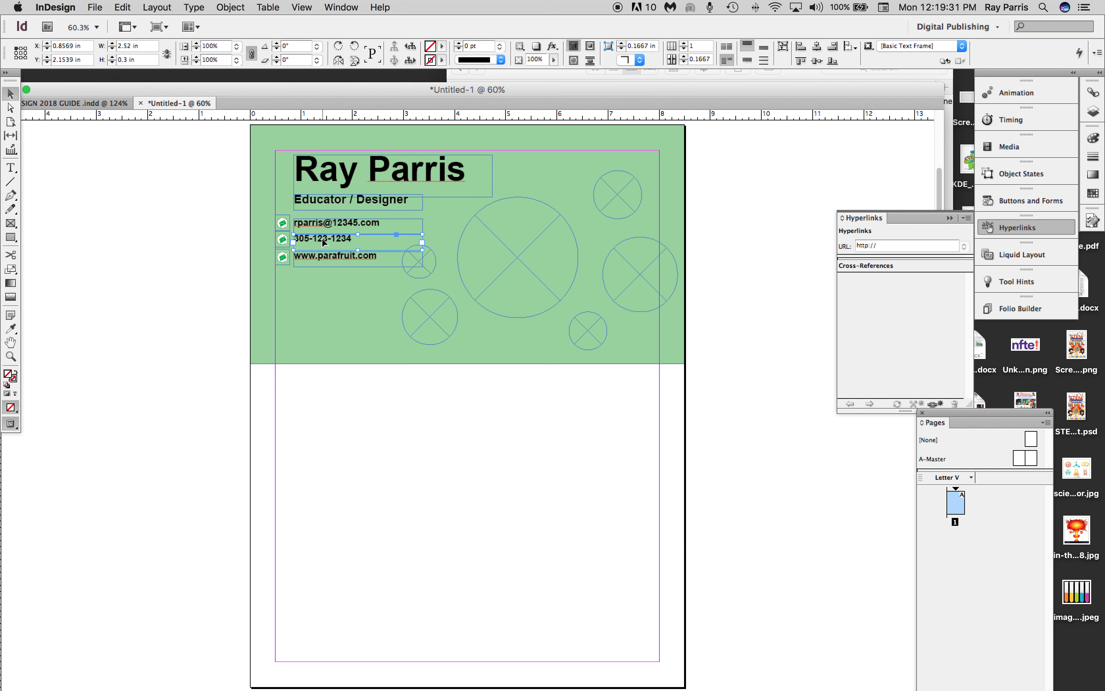
left_click(227, 282)
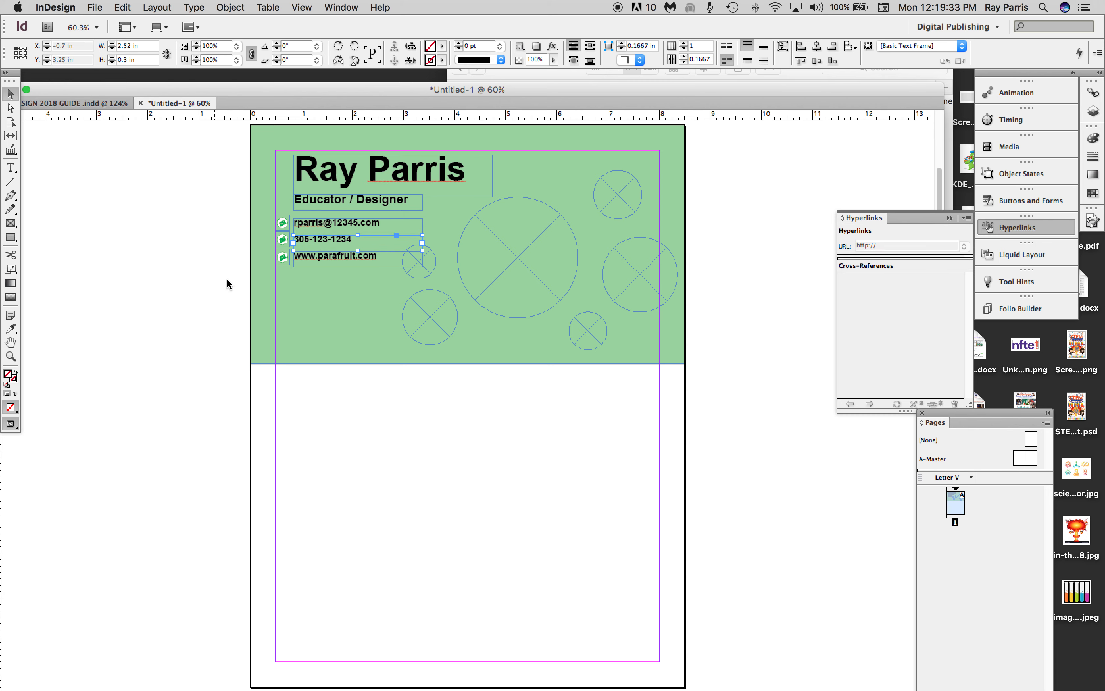
Try Place and Link on the middle icon's image, and delete the linked copy placed below the header.
left_click(284, 241)
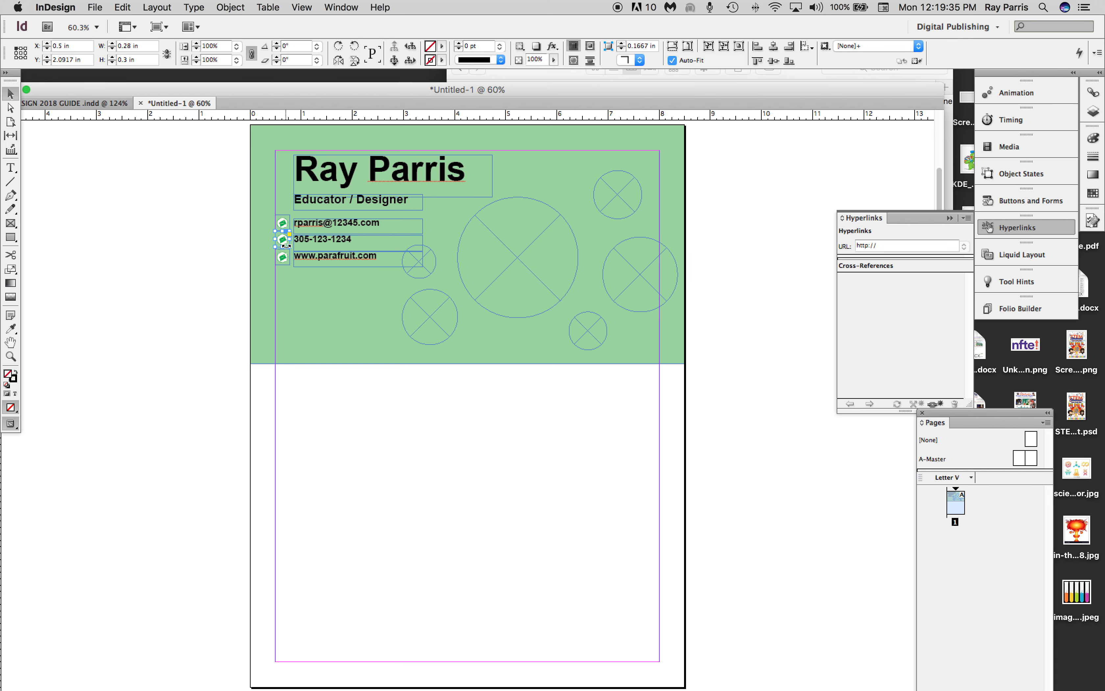
left_click(283, 239)
left_click(122, 7)
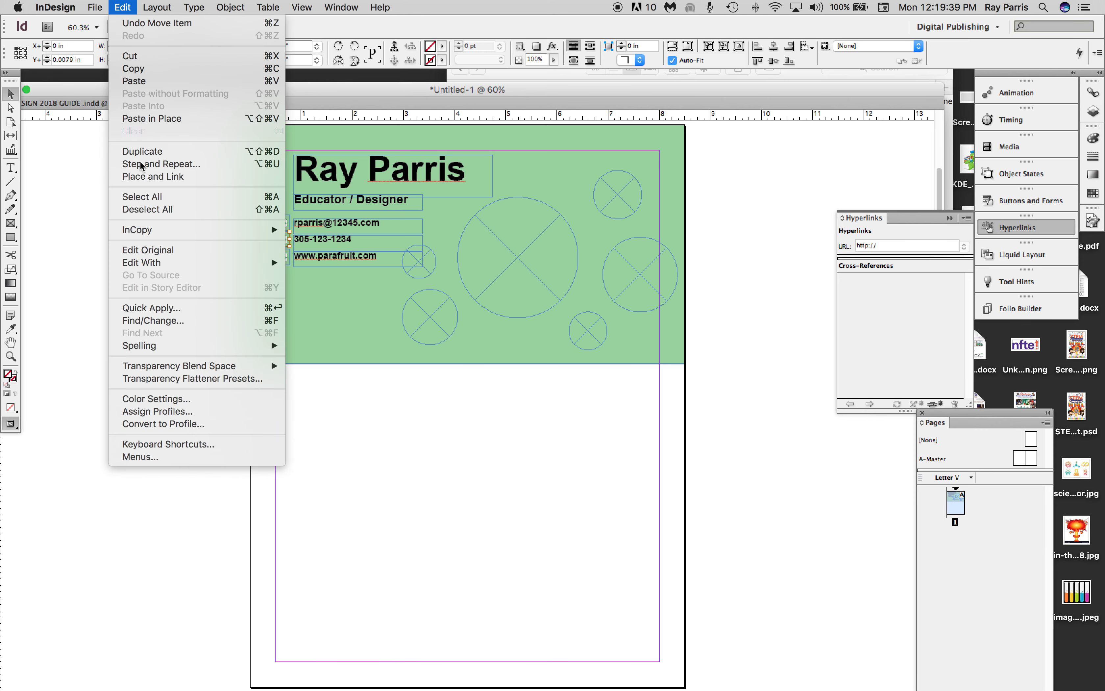
left_click(150, 178)
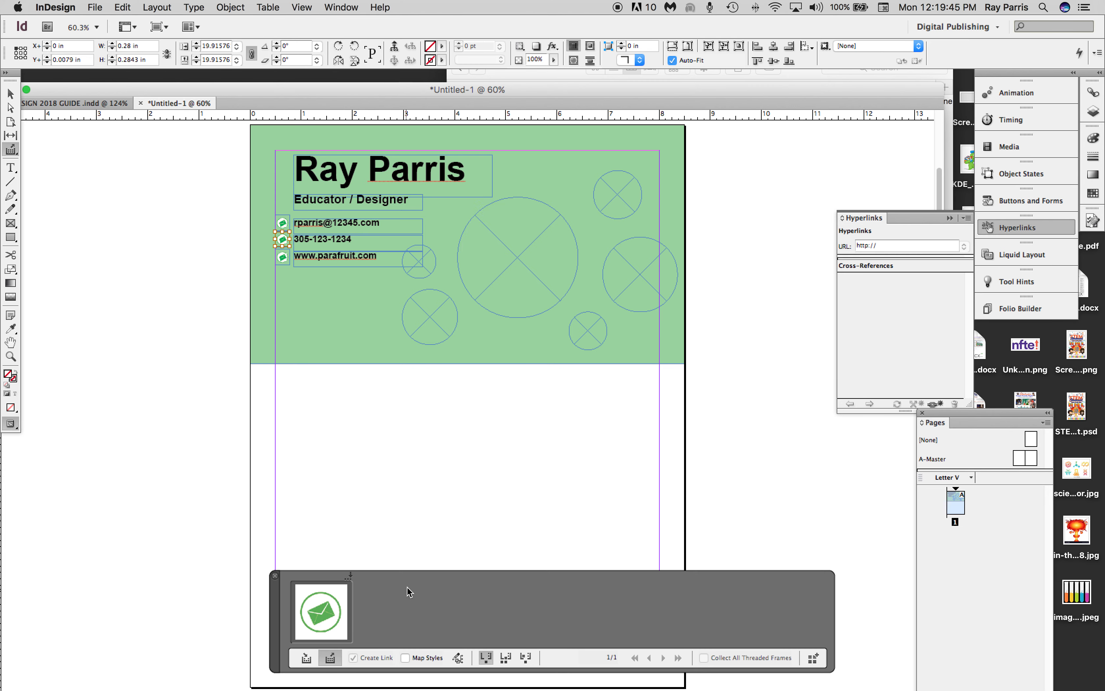
left_click(321, 397)
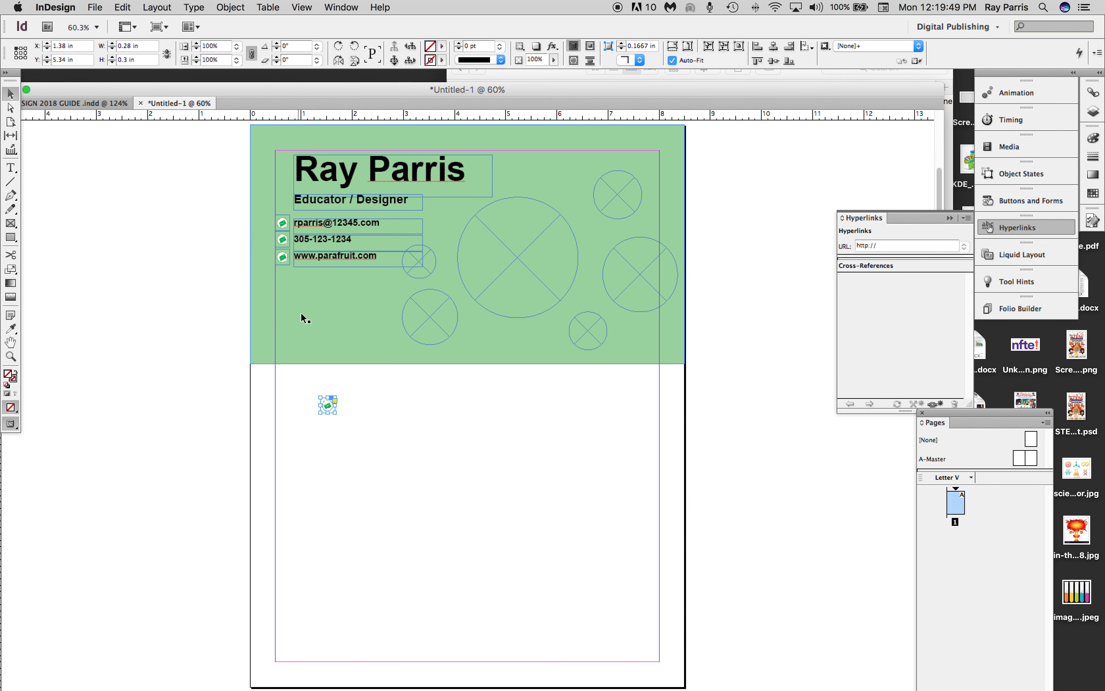
key("Delete")
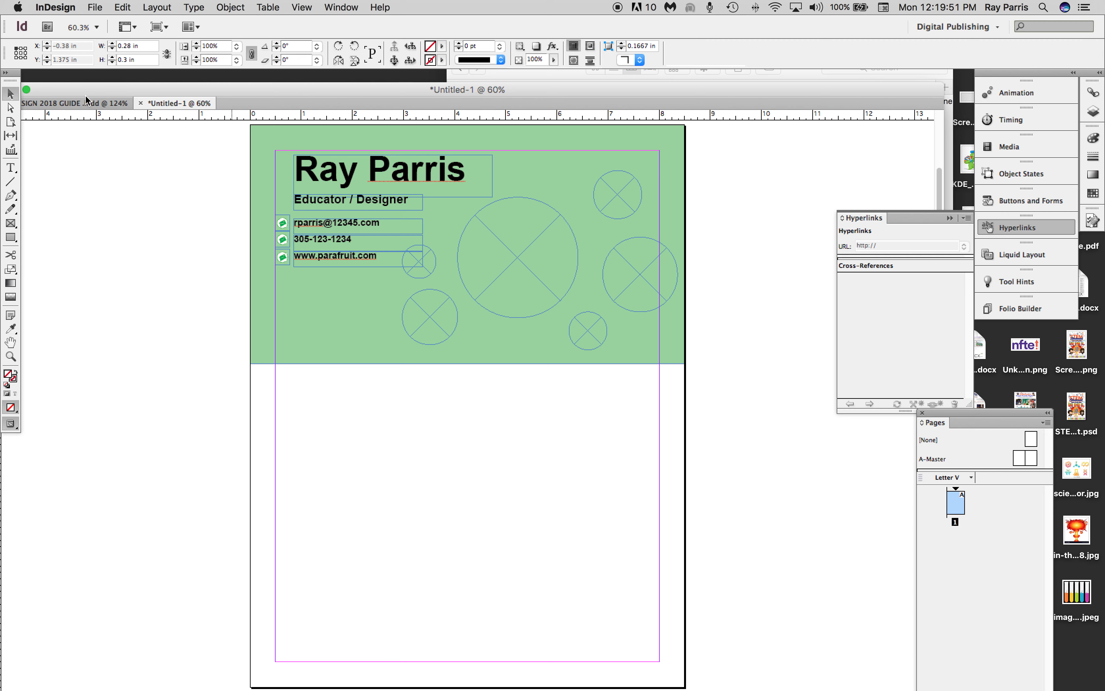
left_click(95, 6)
left_click(320, 280)
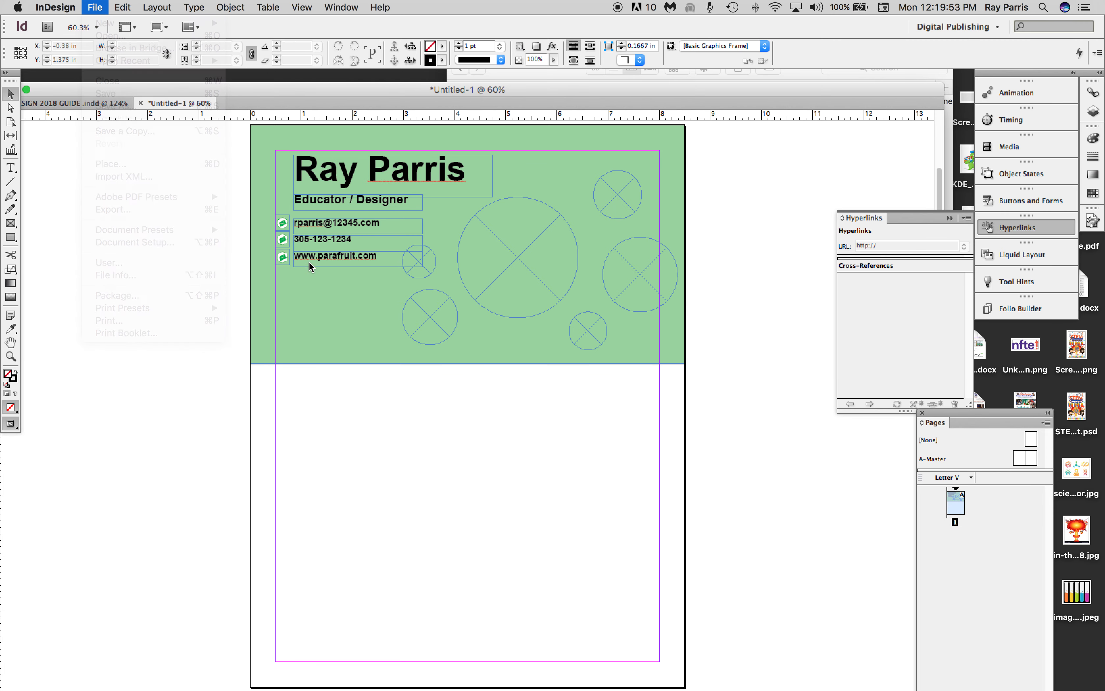
Replace the image in the icon frame beside the phone number with phone2.png.
left_click(285, 244)
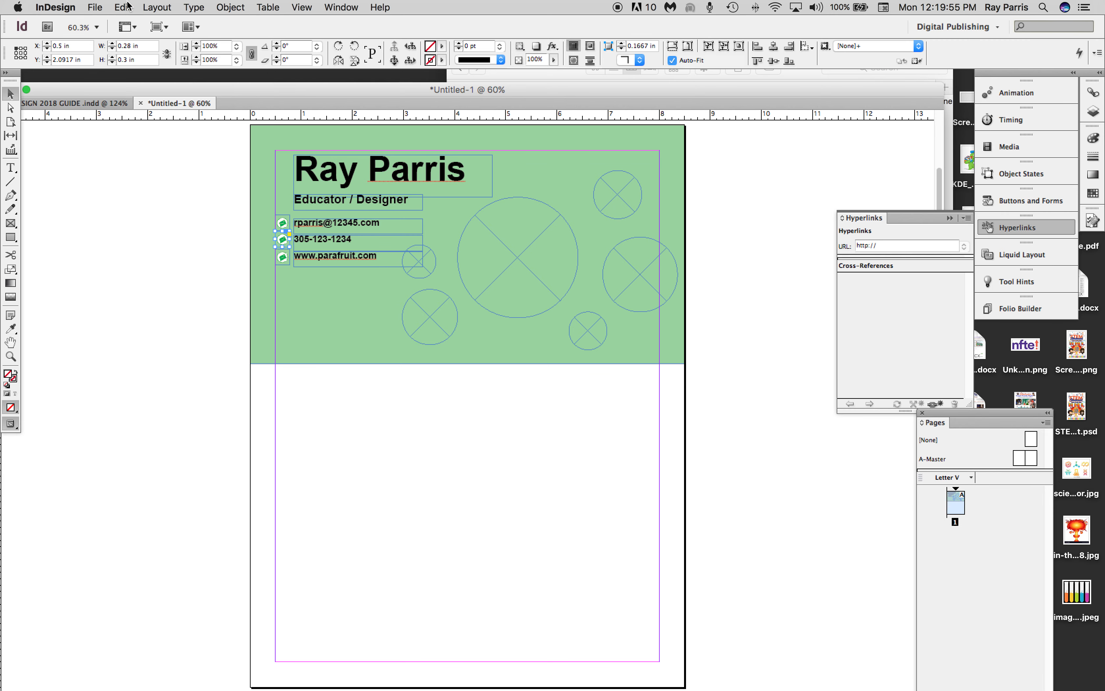
left_click(122, 7)
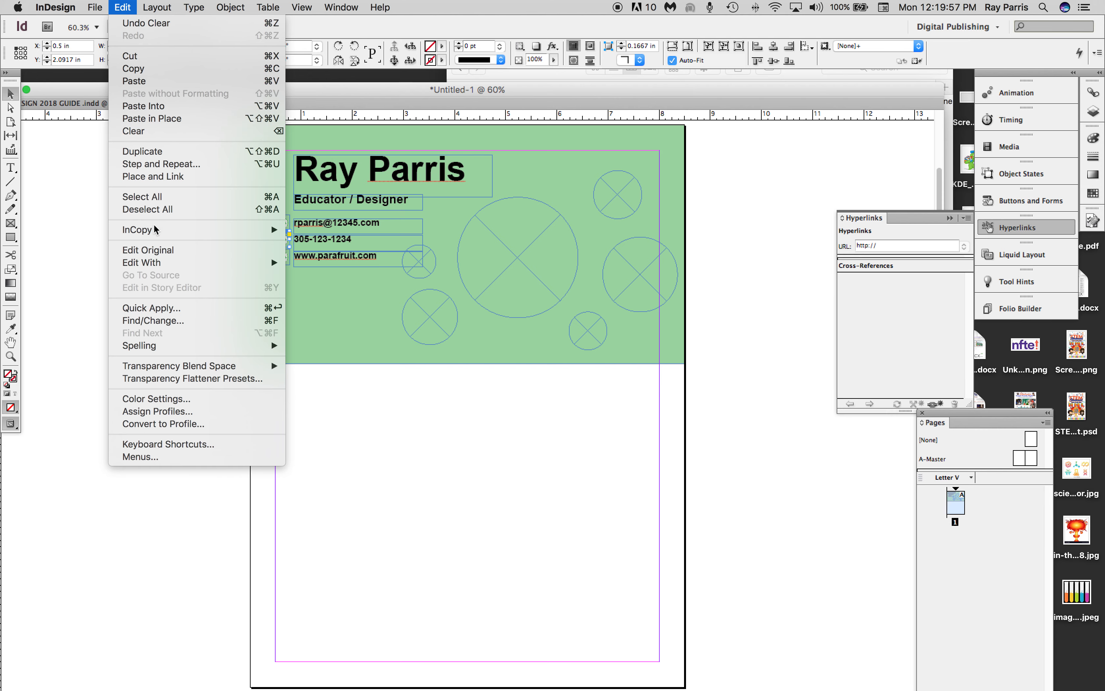
mouse_move(149, 6)
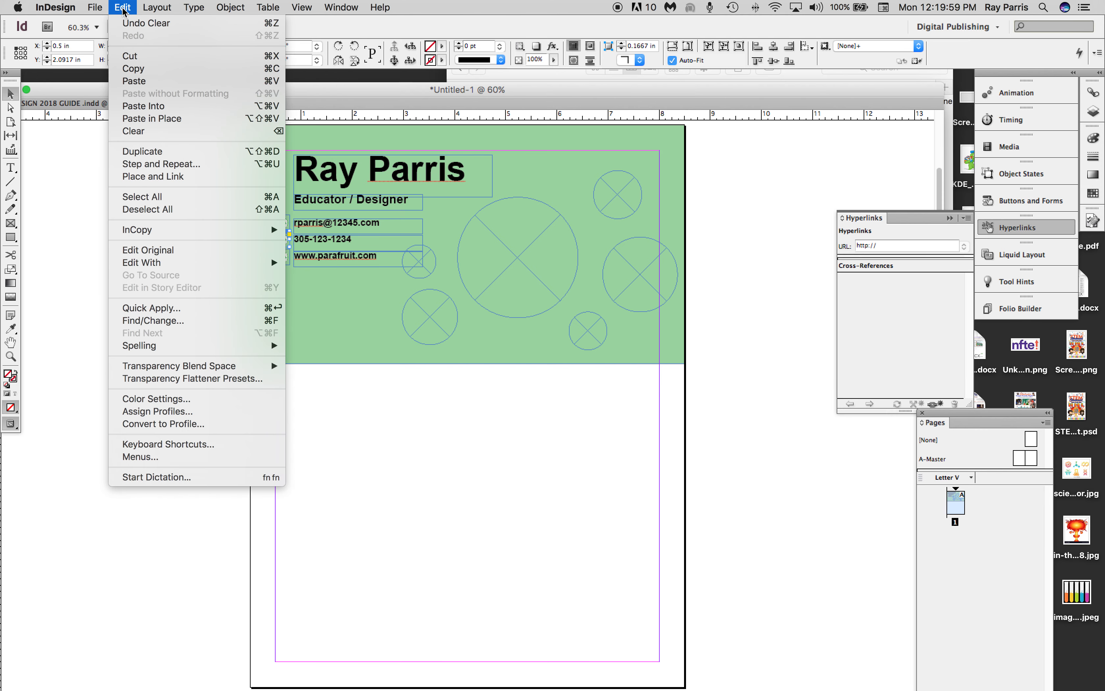
mouse_move(95, 6)
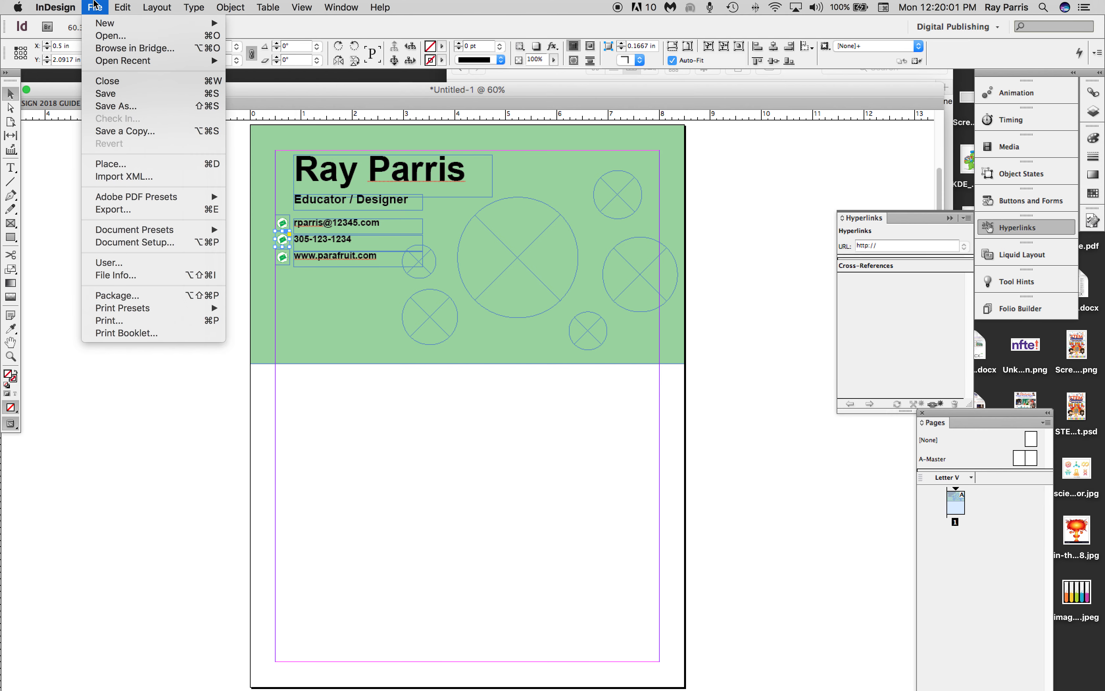
left_click(105, 164)
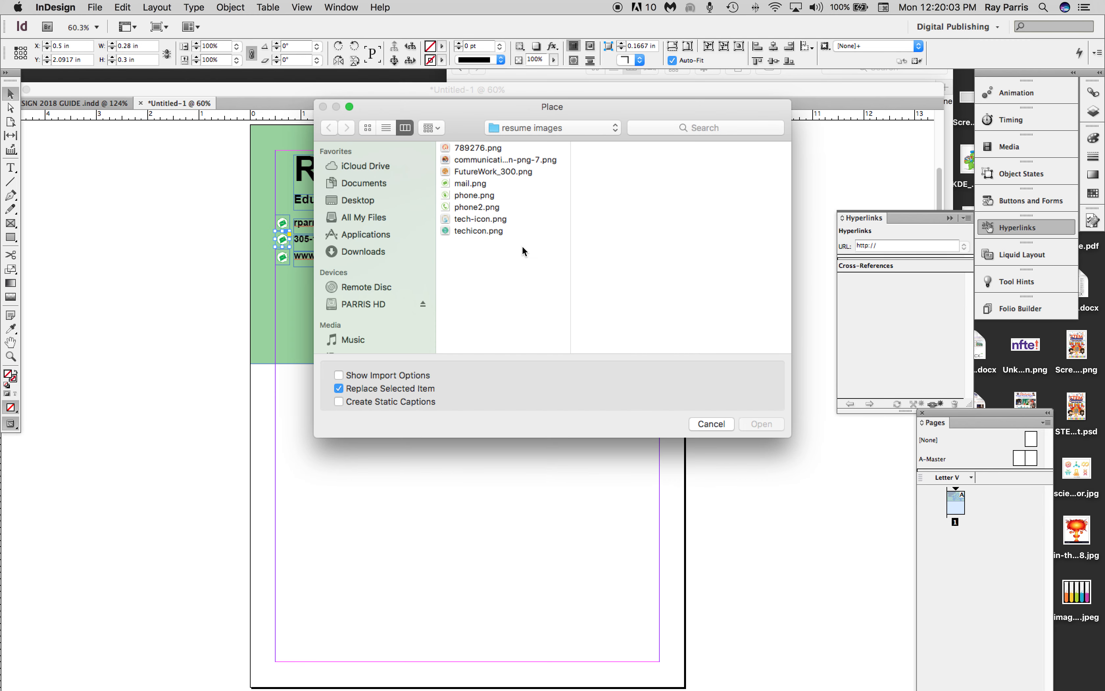
left_click(462, 207)
left_click(760, 424)
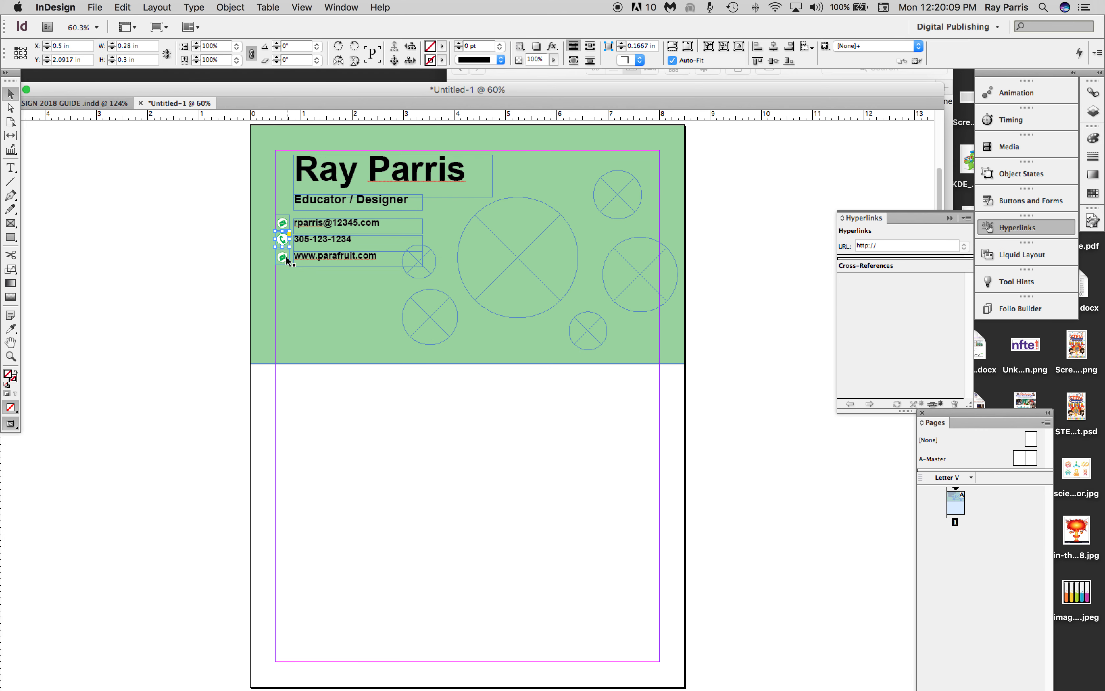
Replace the image in the icon frame beside the website line with phone.png.
left_click(96, 6)
left_click(106, 162)
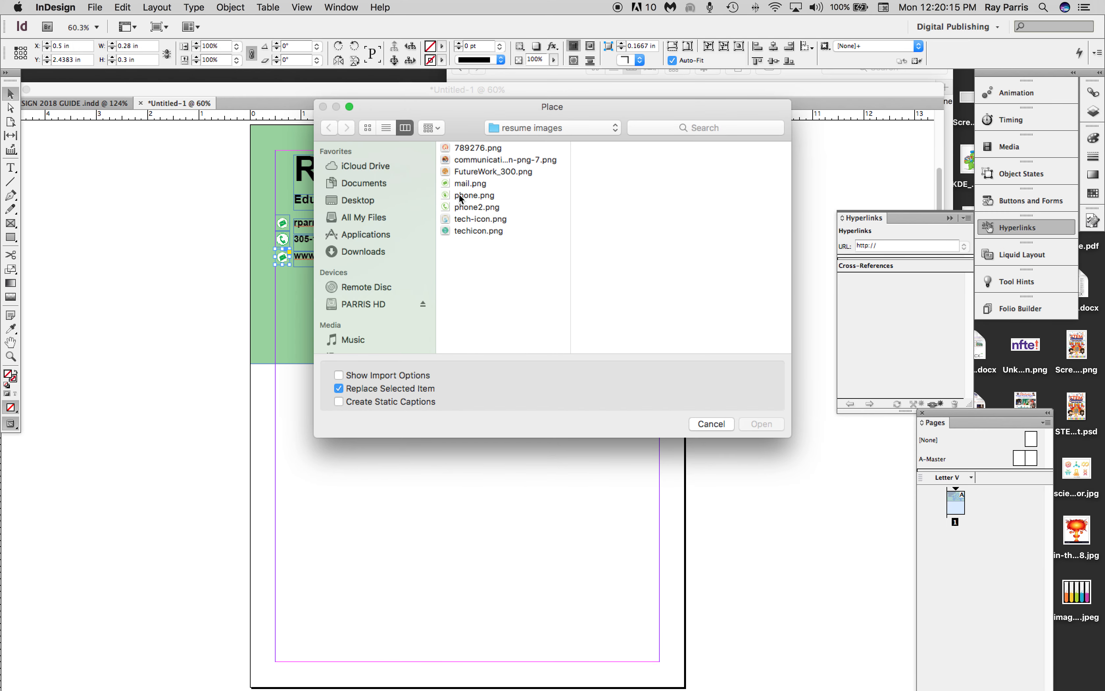
left_click(461, 198)
left_click(753, 424)
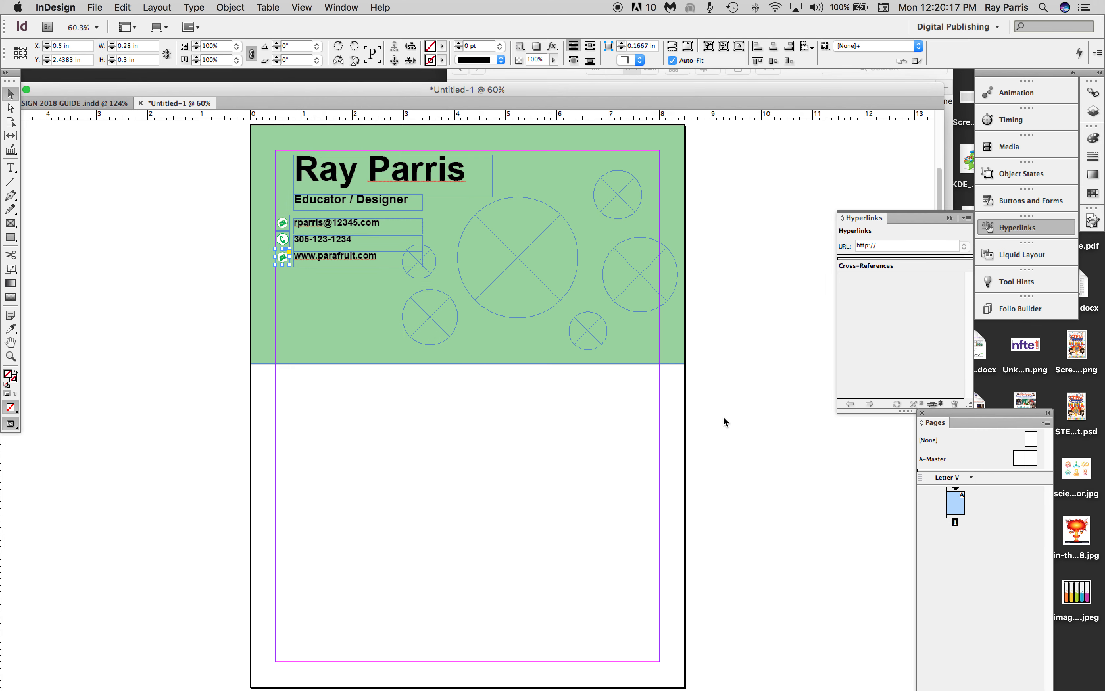
Inspect the three contact icons and their alignment with the e-mail, phone number and website lines up close.
left_click(157, 330)
key("z")
left_click(163, 160)
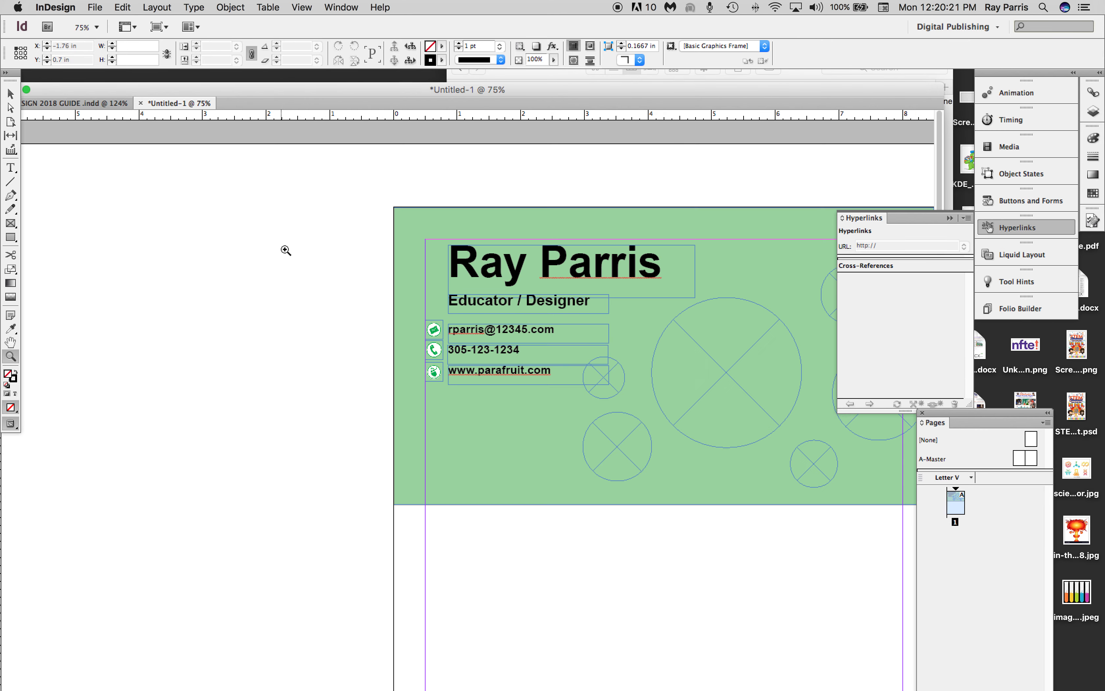
left_click(459, 369)
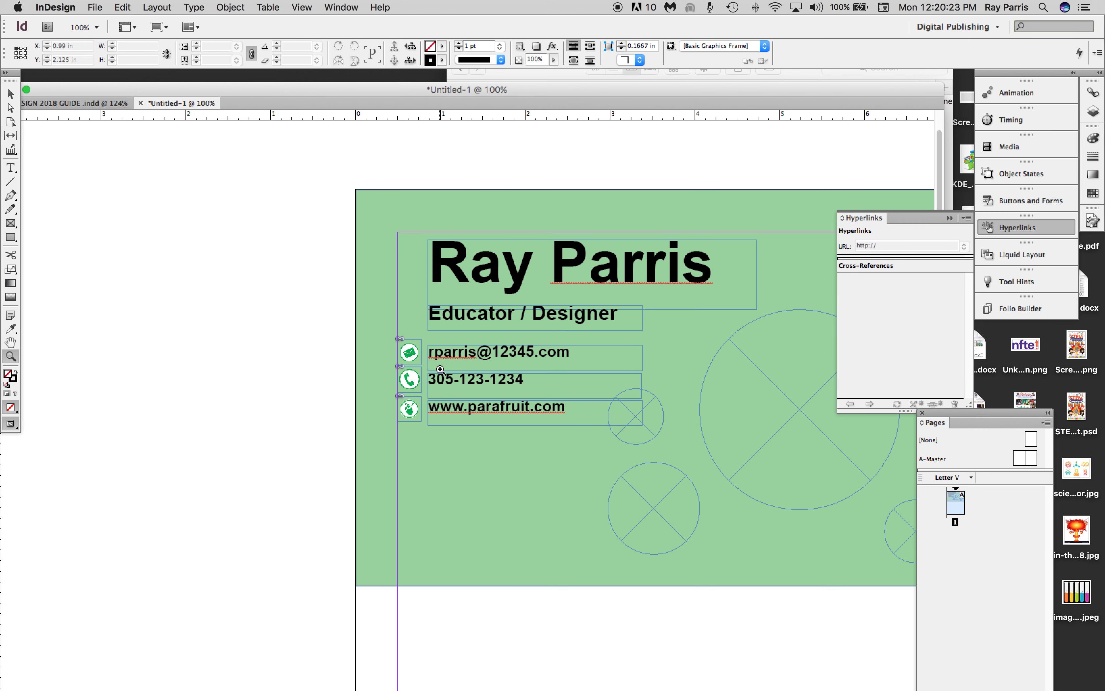
left_click(440, 369)
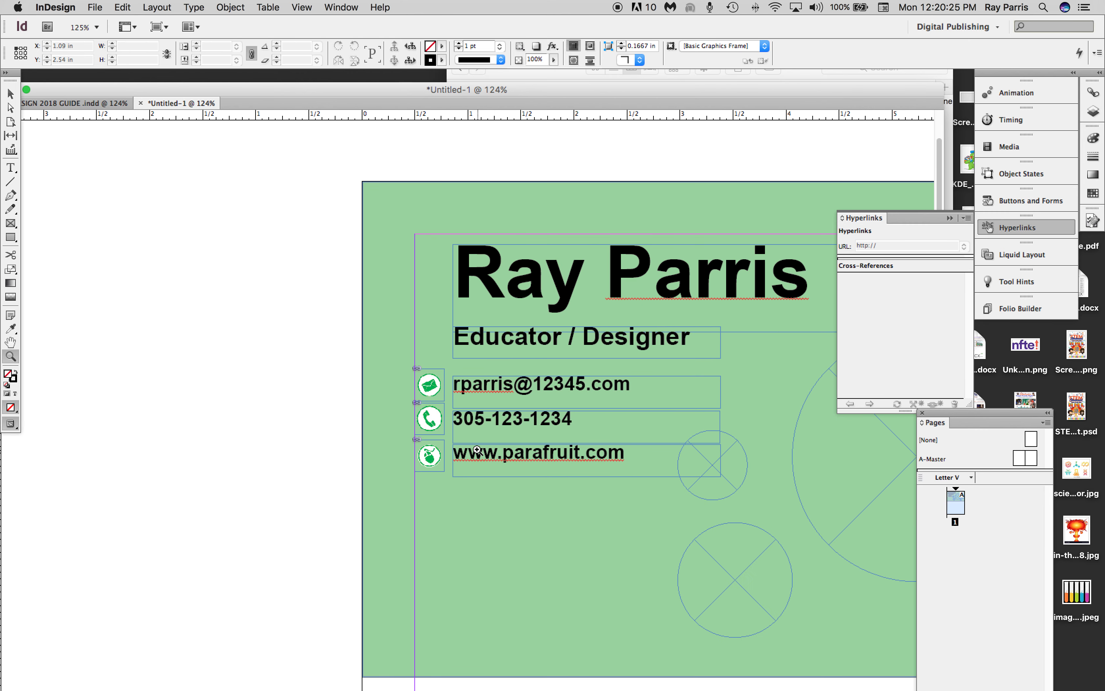
left_click(571, 436, "alt")
left_click(570, 436, "alt")
left_click(570, 436, "alt")
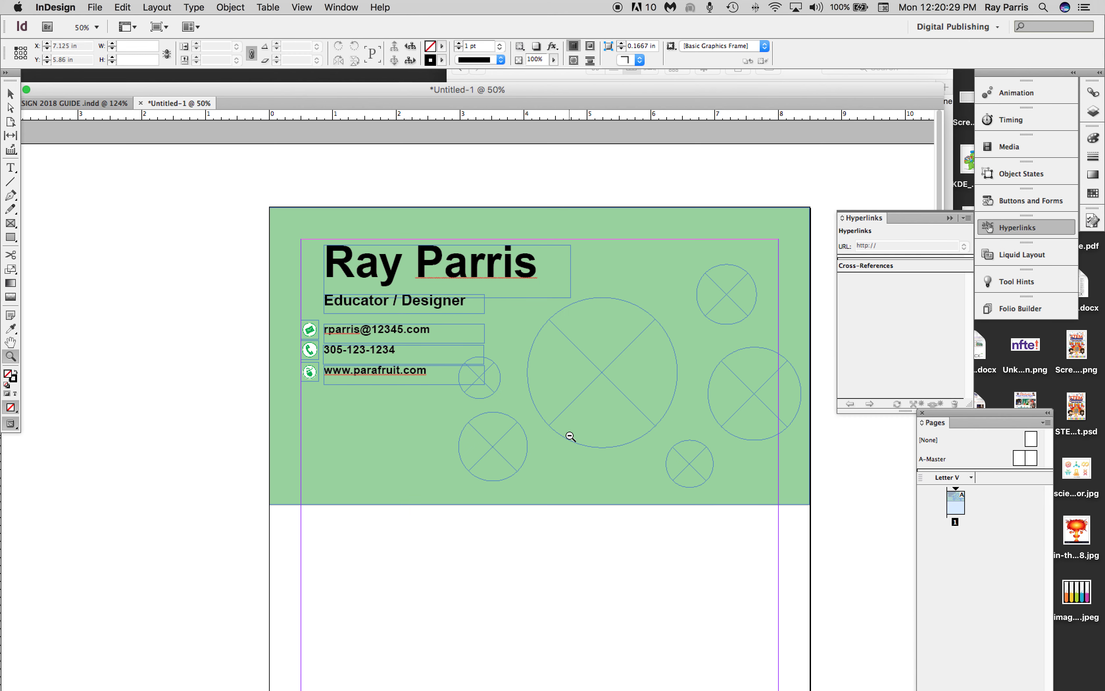
Give the large circular frame a 4 pt yellow stroke using the C=0 M=0 Y=100 K=0 swatch.
left_click(10, 93)
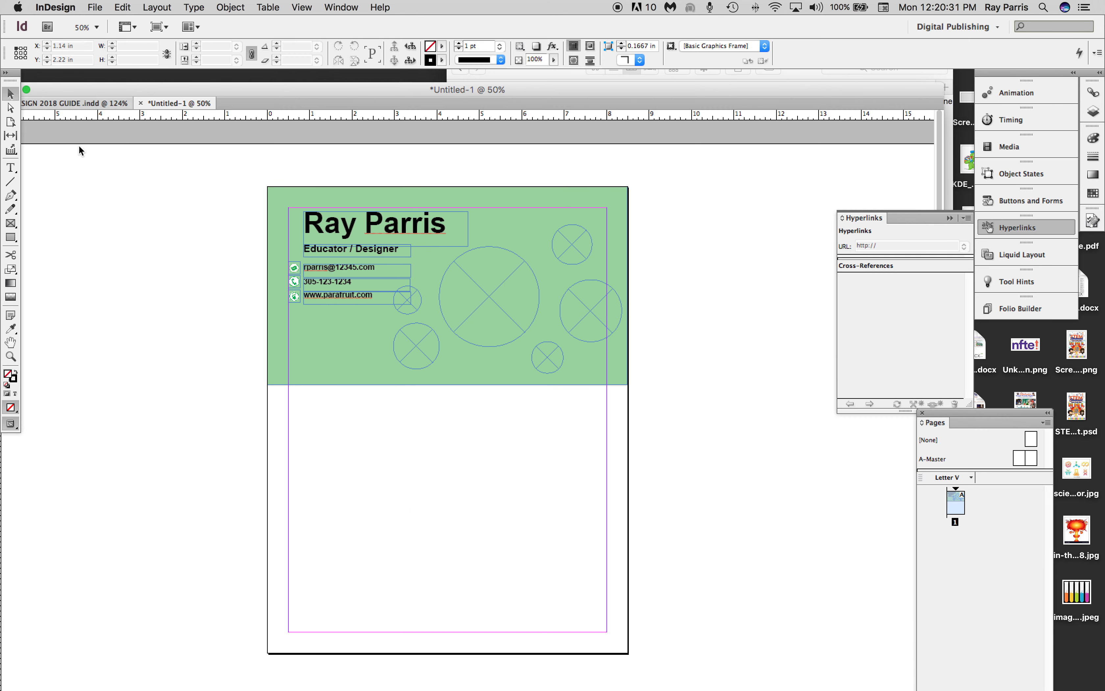
left_click(503, 301)
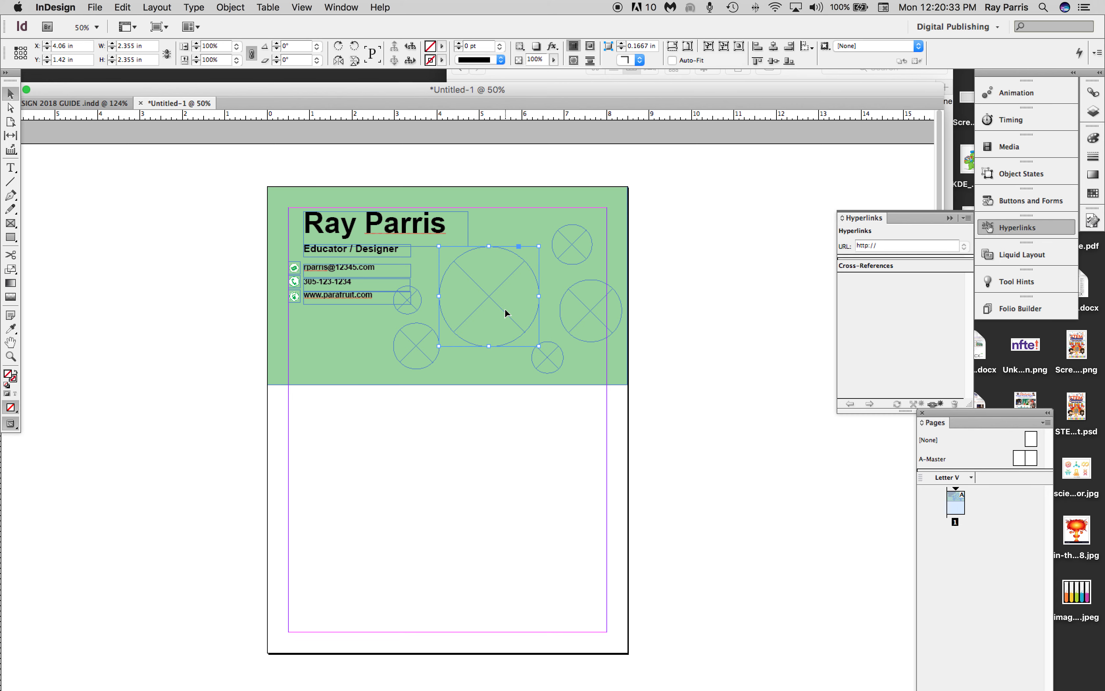
left_click(443, 59)
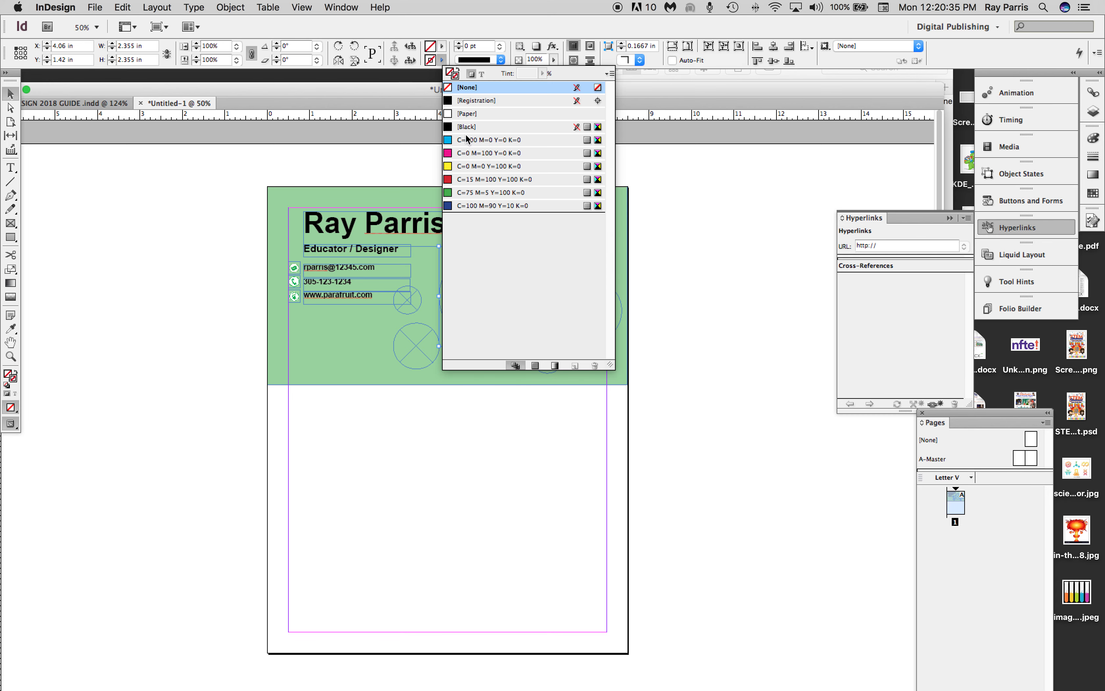
left_click(468, 167)
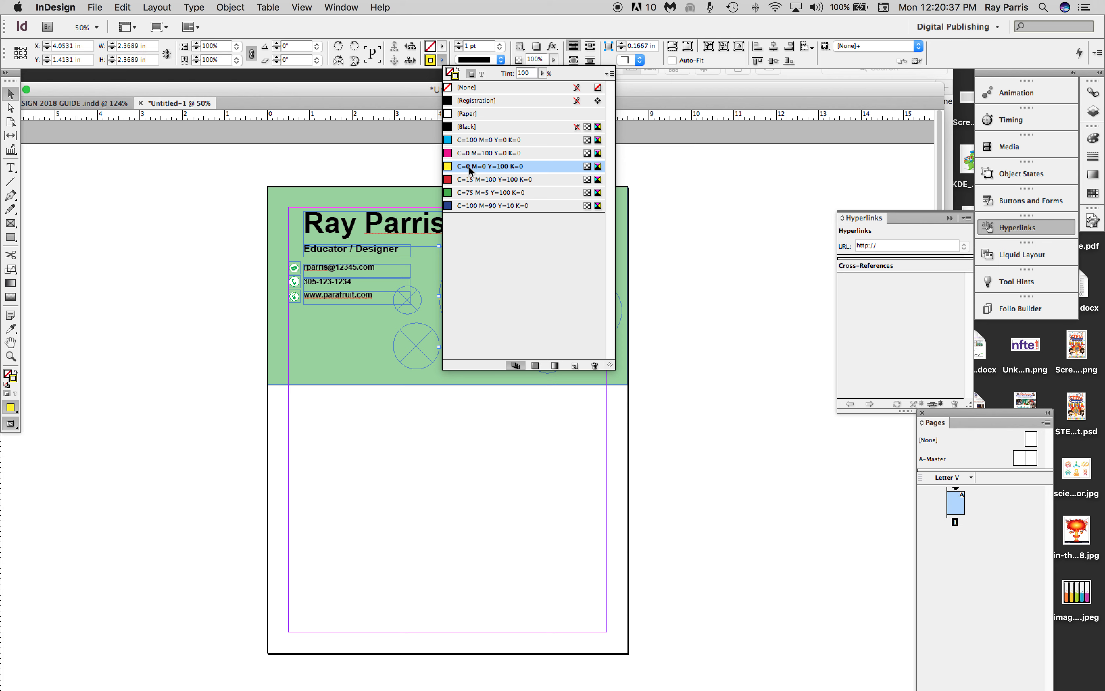
left_click(459, 43)
left_click(458, 43)
left_click(458, 43)
left_click(459, 43)
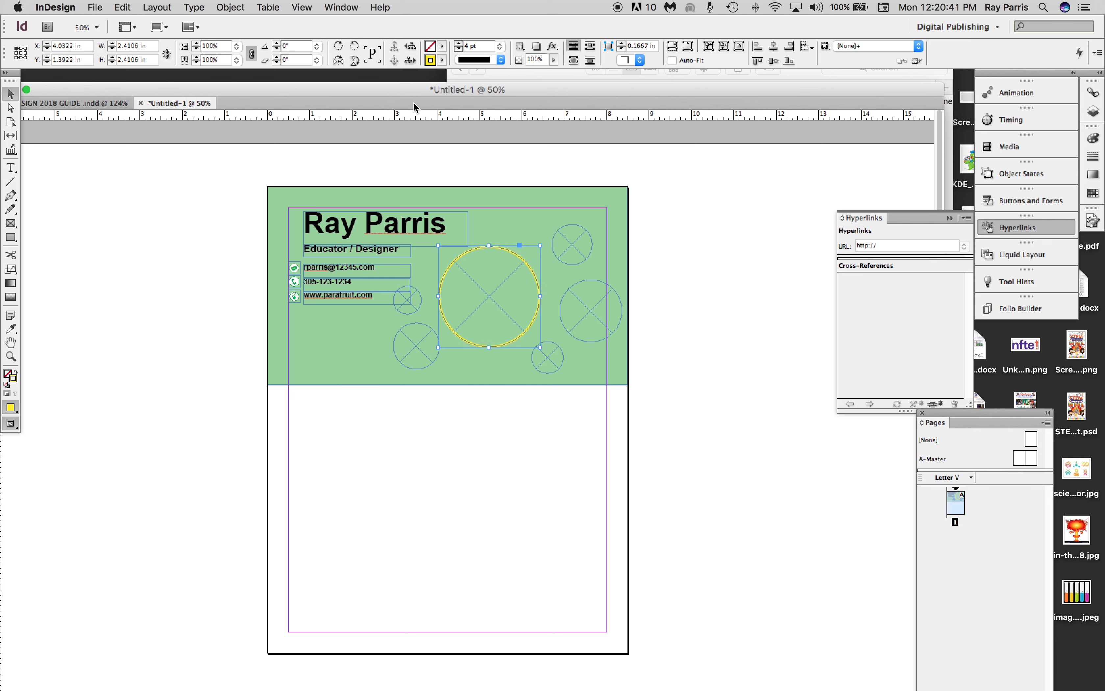
Give the five smaller circular frames around the large one a 4 pt yellow stroke using the C=0 M=0 Y=100 K=0 swatch.
left_click(423, 342)
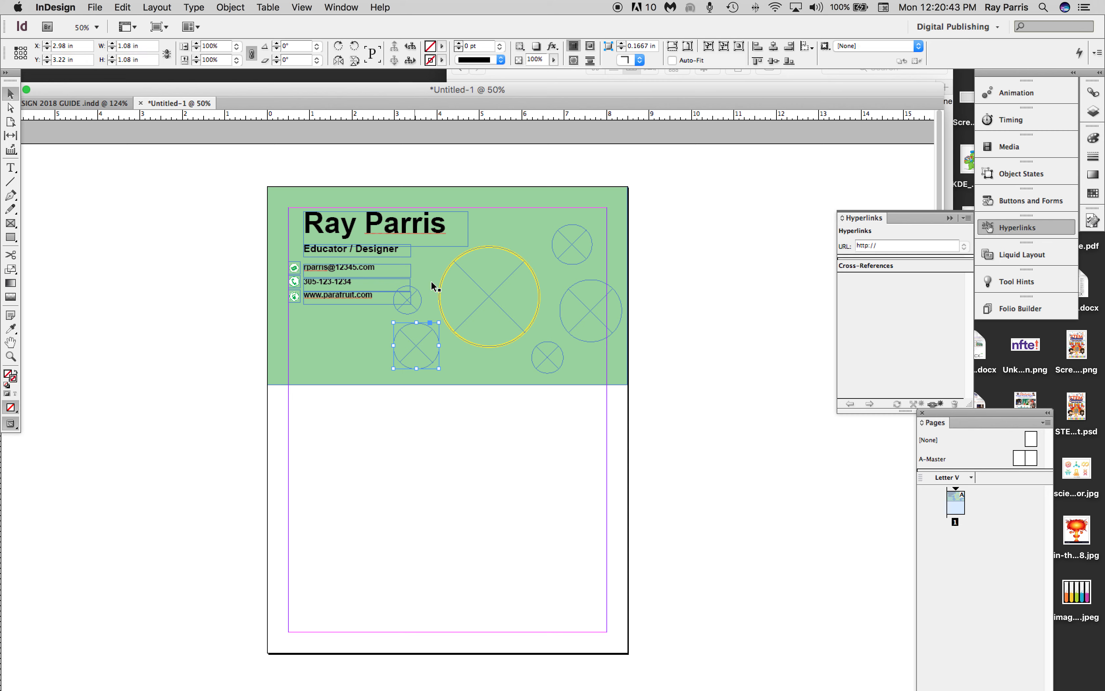
left_click(567, 352, "shift")
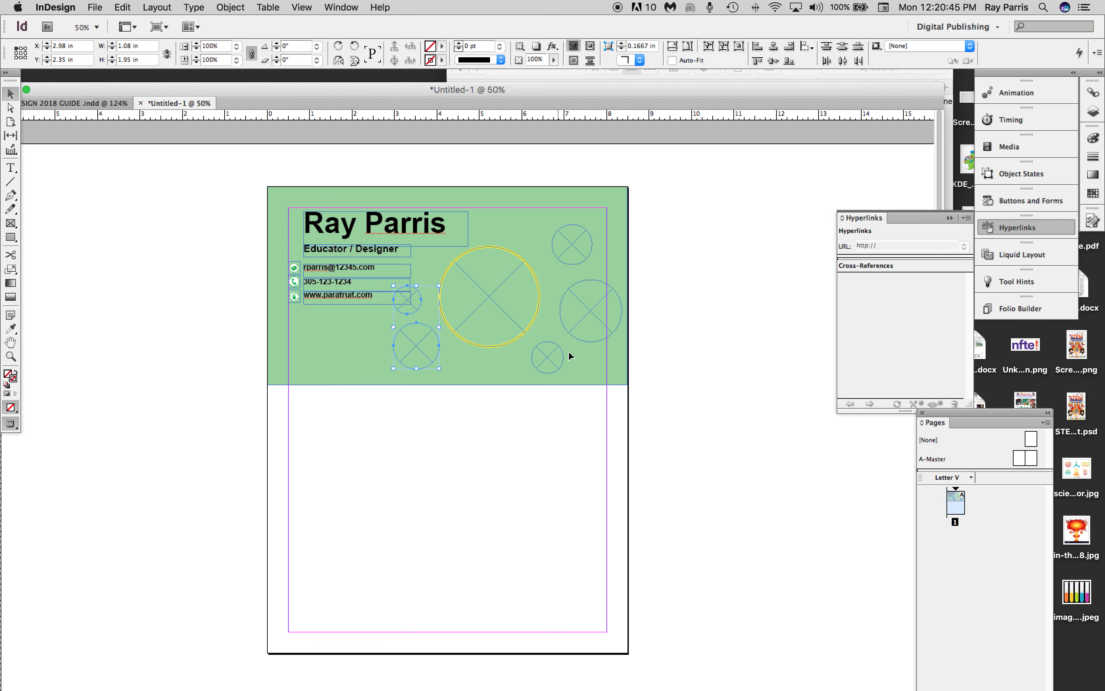
left_click(585, 256, "shift")
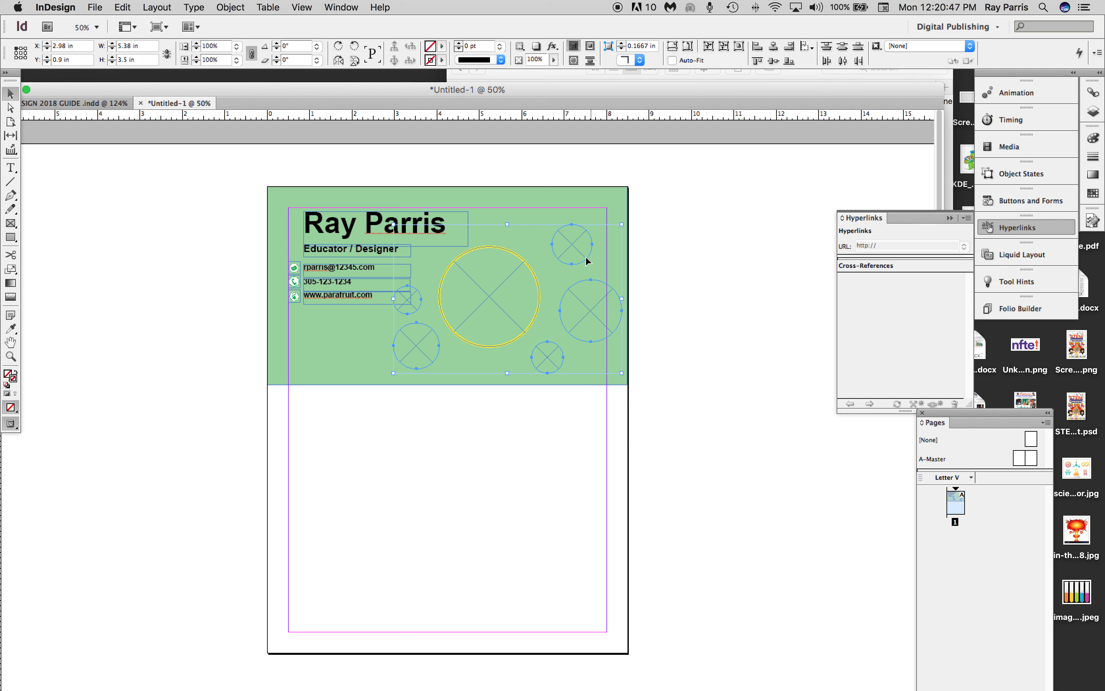
left_click(442, 61)
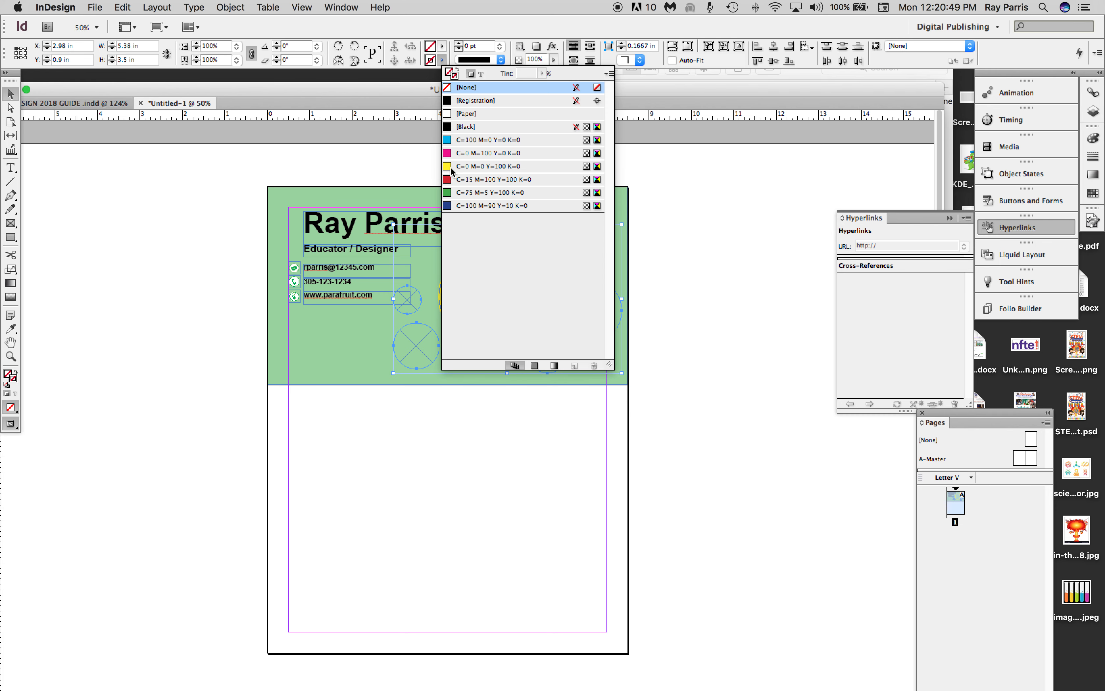
left_click(451, 168)
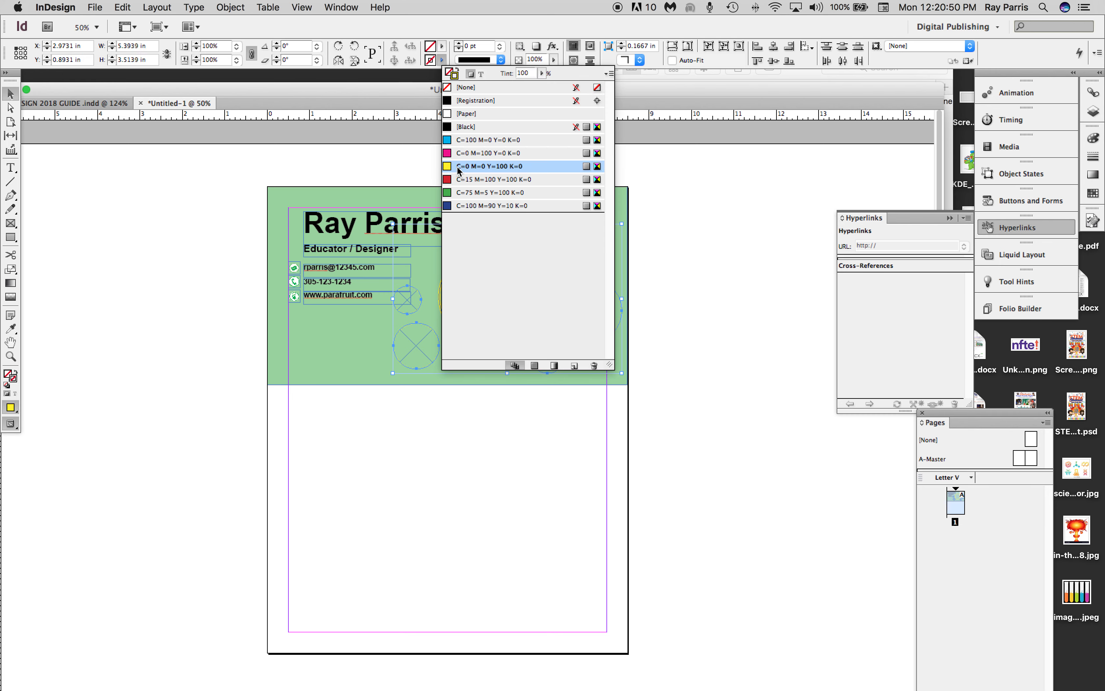
left_click(460, 45)
left_click(460, 44)
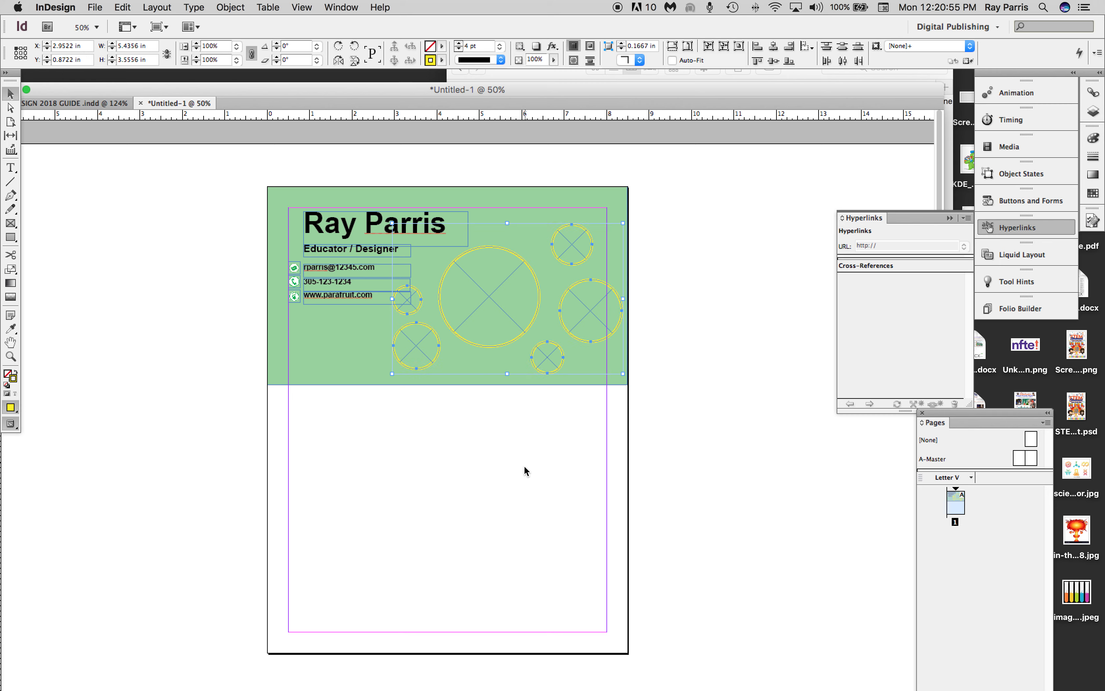
left_click(512, 444)
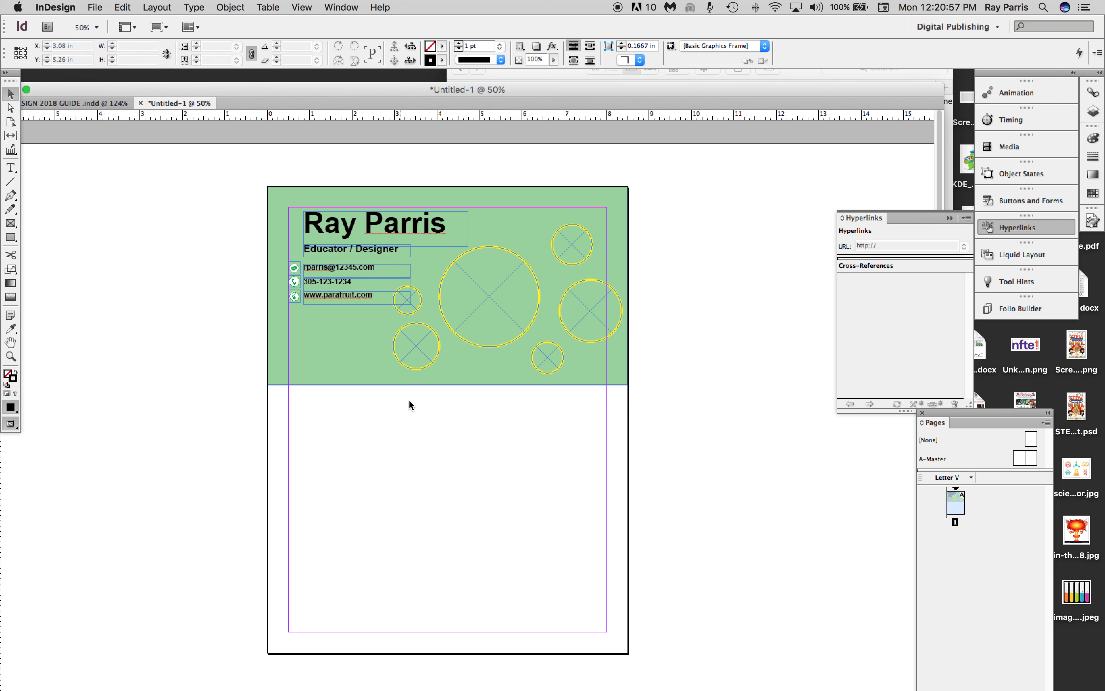
Place the portrait JPG from the INDESIGN NFTE folder into the large circular frame.
left_click(479, 293)
left_click(96, 8)
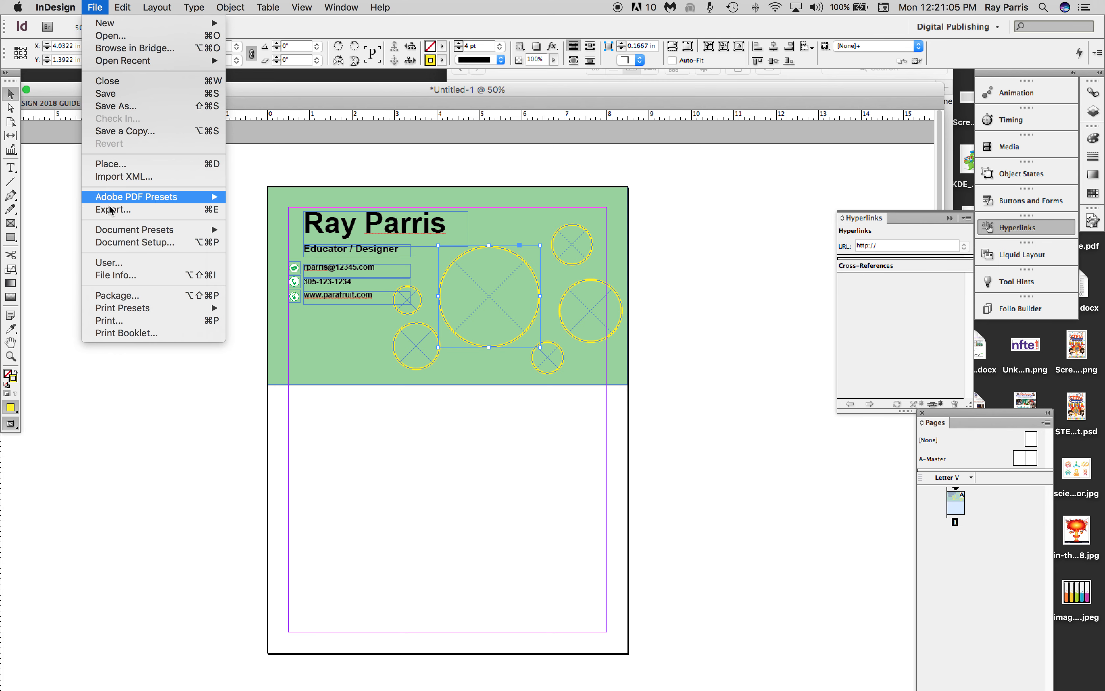
left_click(118, 166)
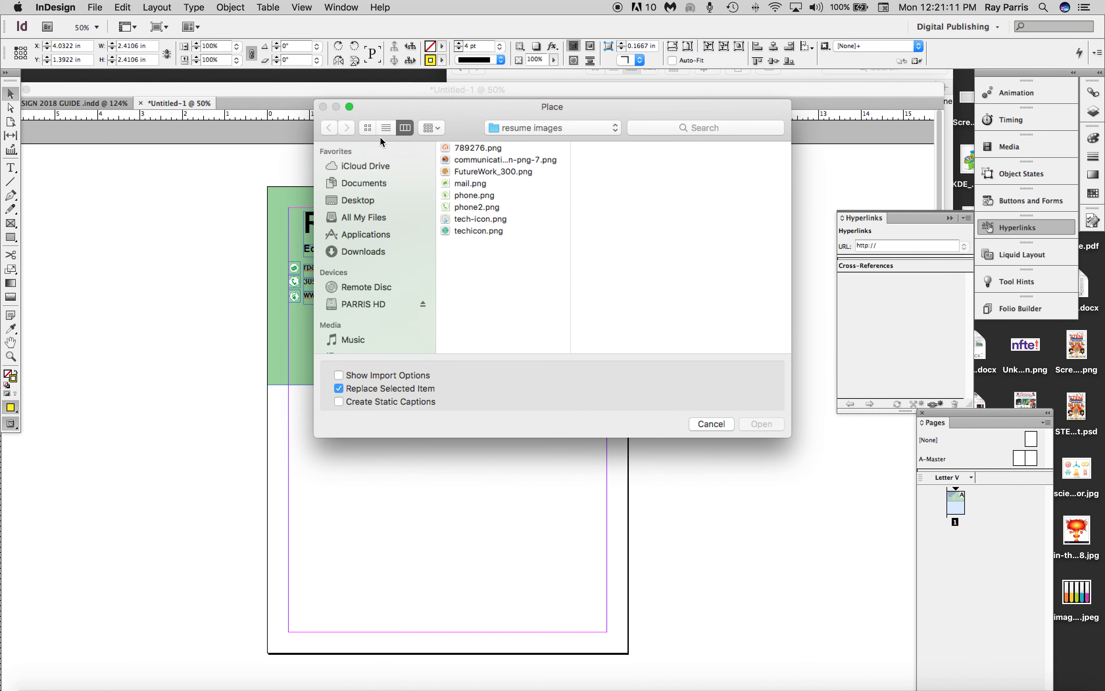
left_click(612, 129)
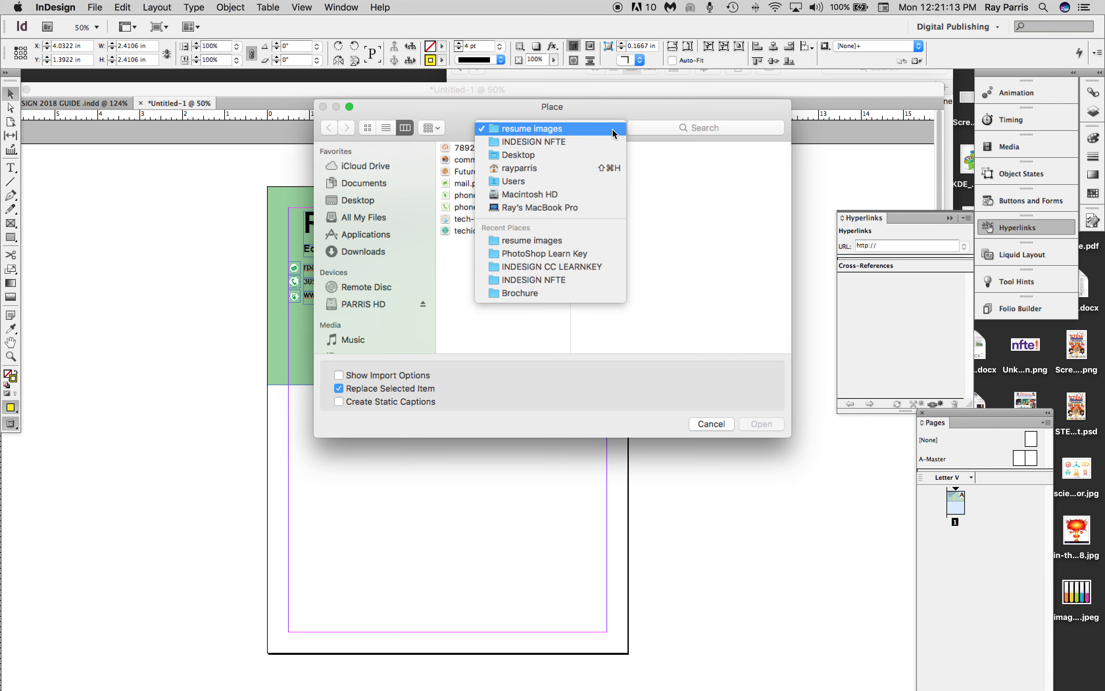
left_click(542, 142)
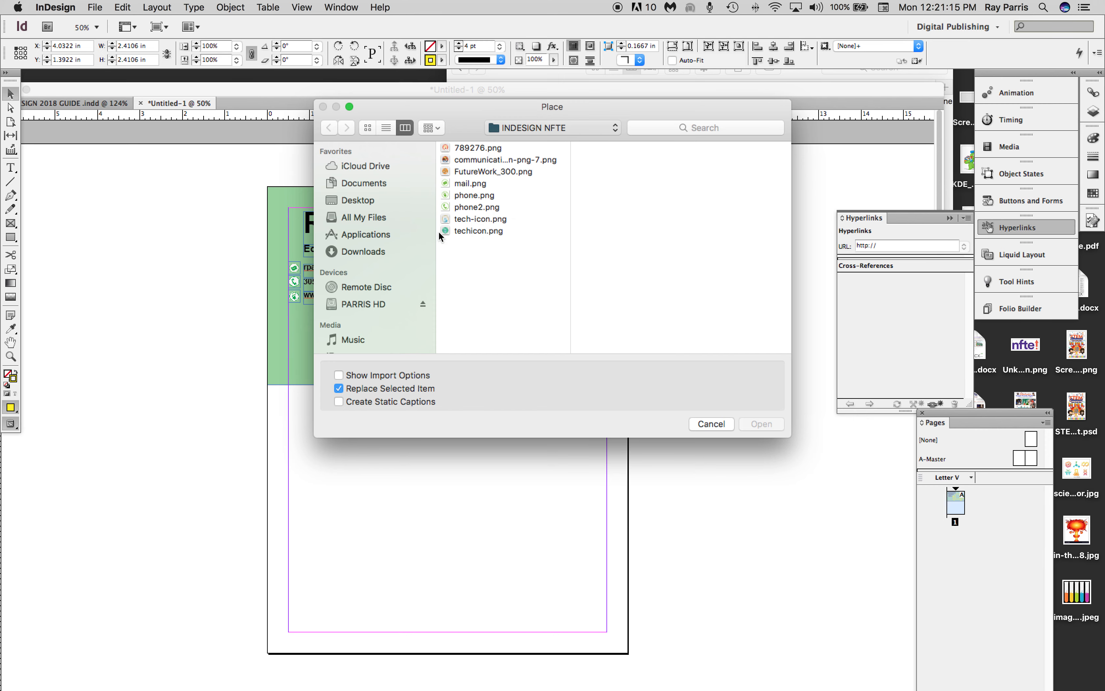
left_click(610, 326)
left_click(548, 315)
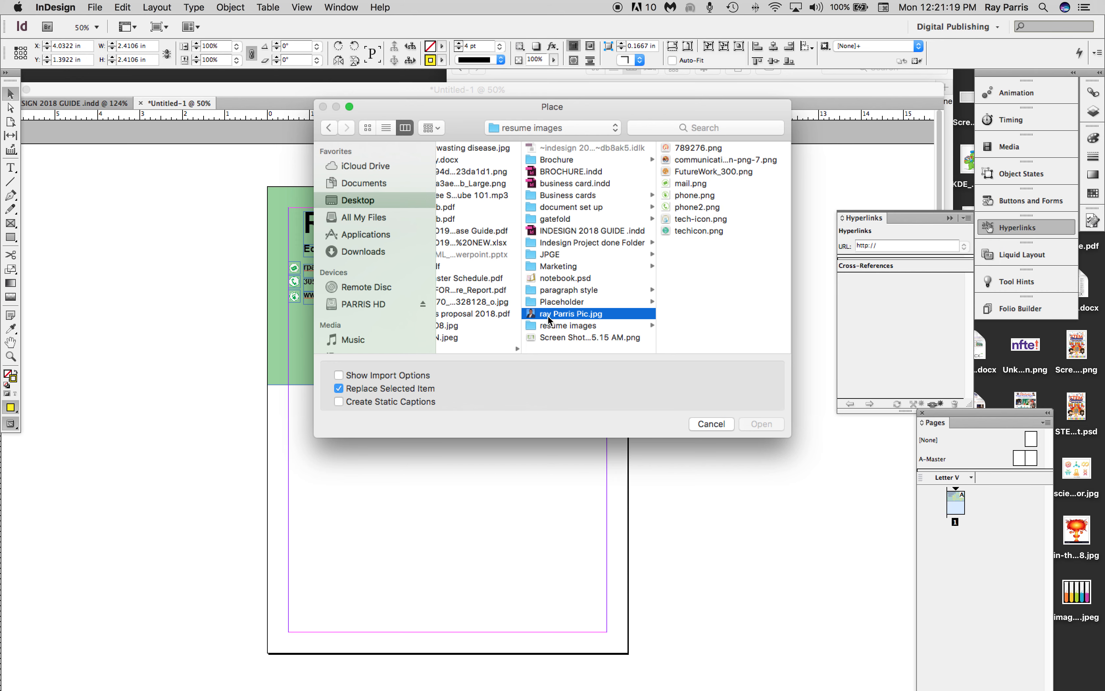
left_click(750, 420)
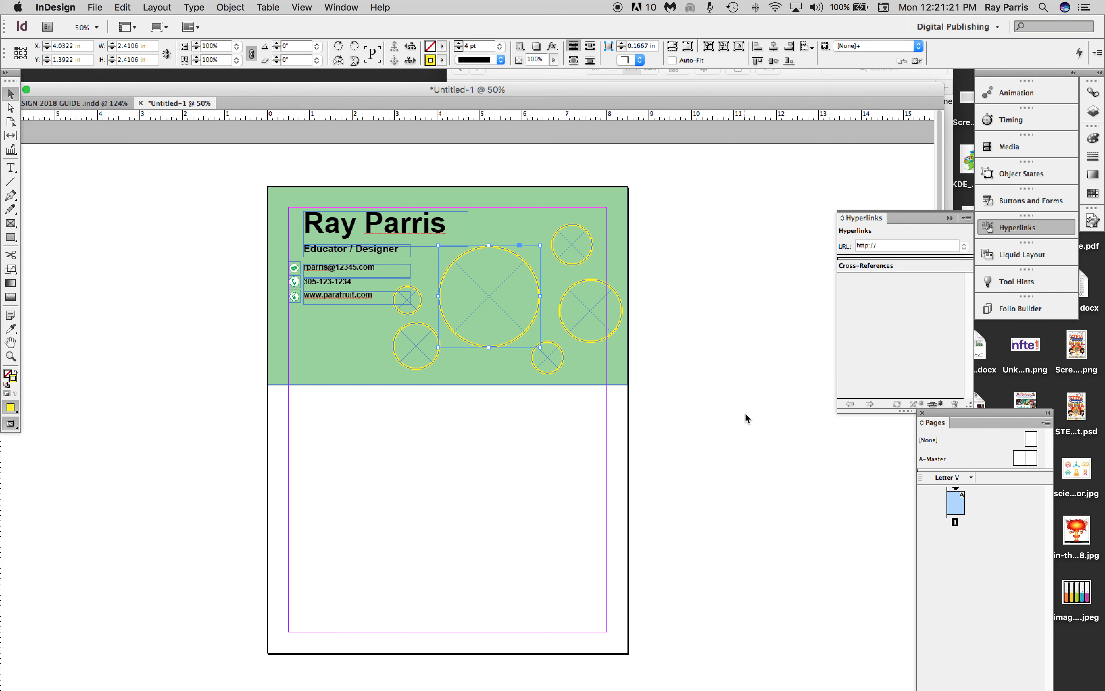
Enable Auto-Fit for the portrait and fit it proportionally inside the large circular frame.
double_click(514, 271)
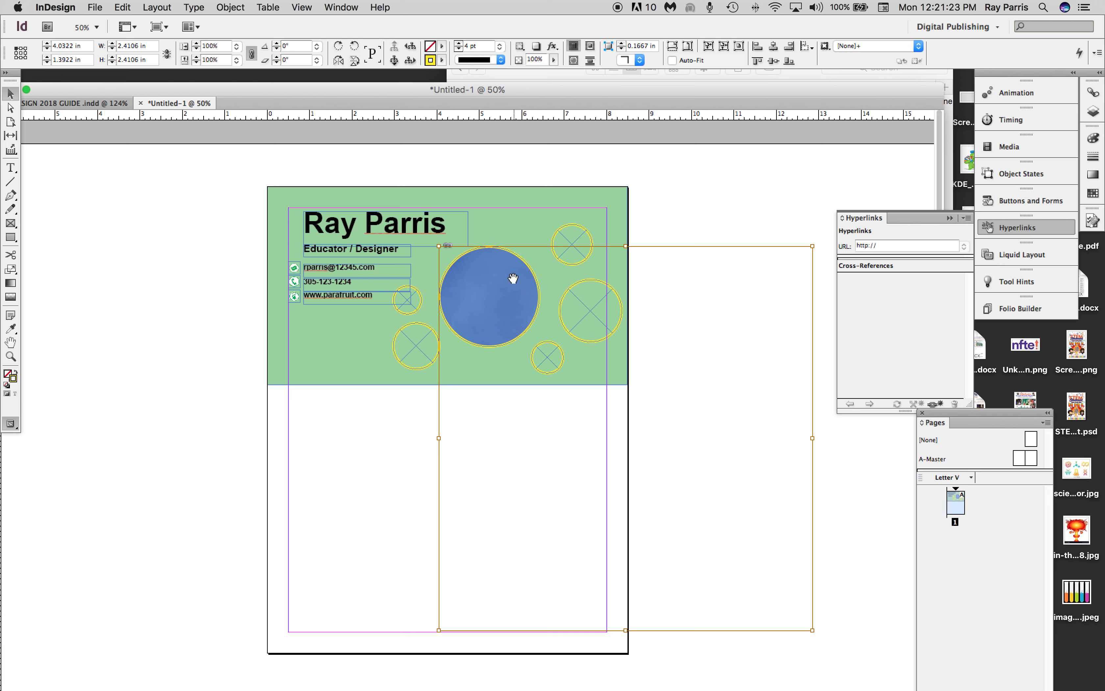
left_click(672, 60)
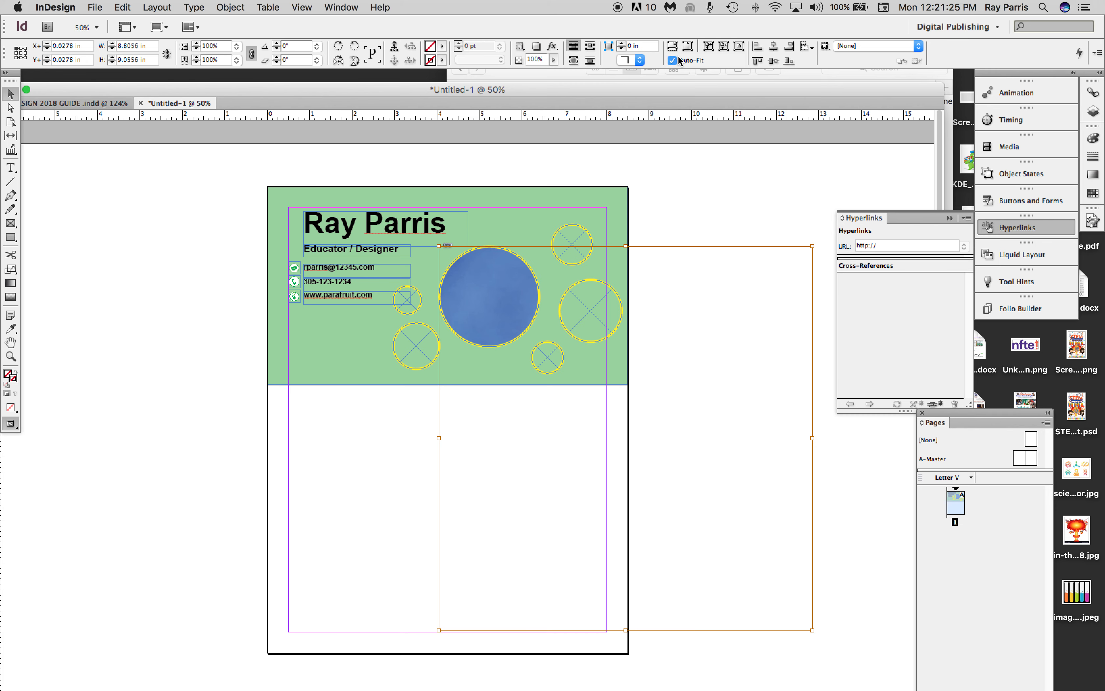
left_click(688, 46)
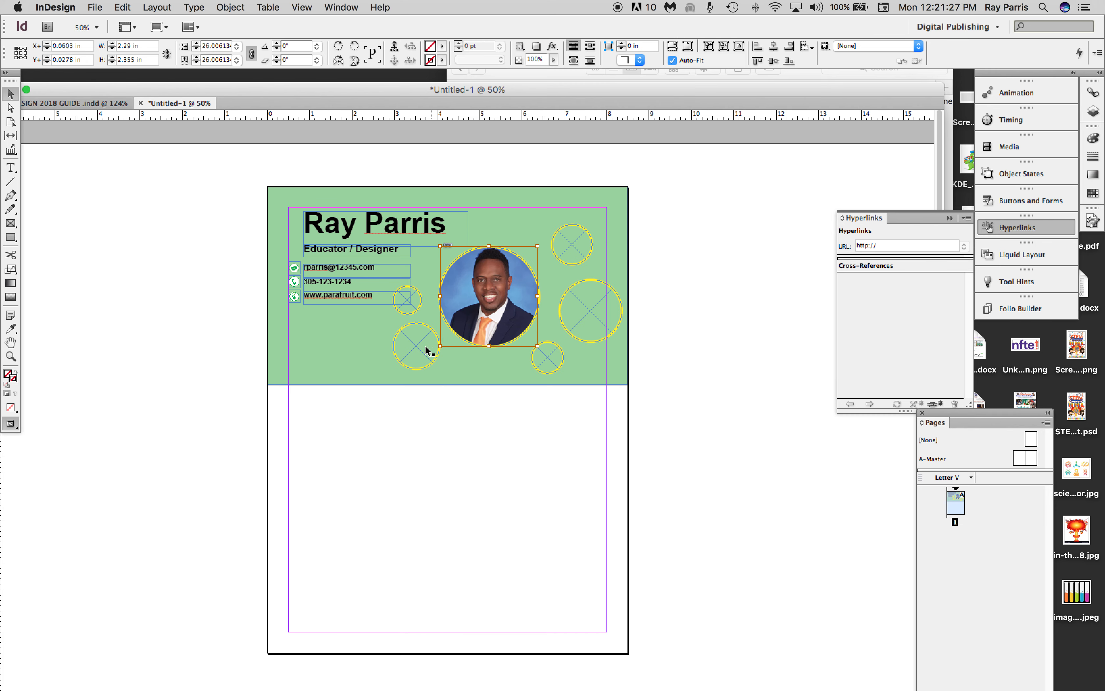
Place 789276.png from the resume images folder in the circular frame below and left of the portrait, fitted proportionally with Auto-Fit on.
left_click(410, 361)
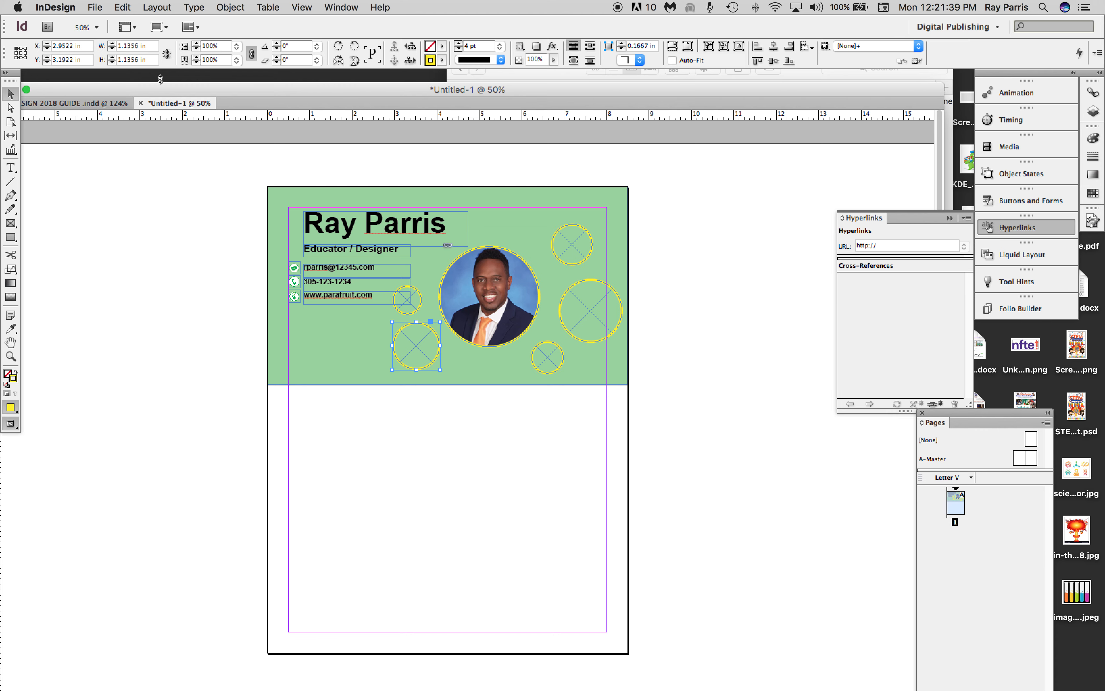
left_click(95, 7)
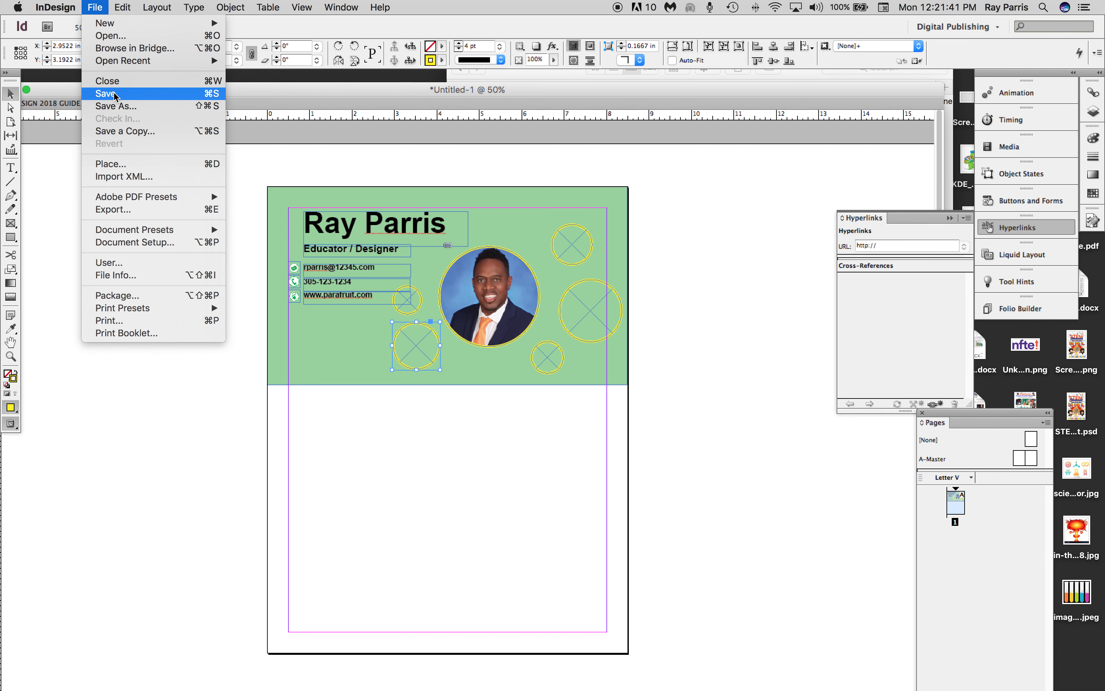
left_click(117, 166)
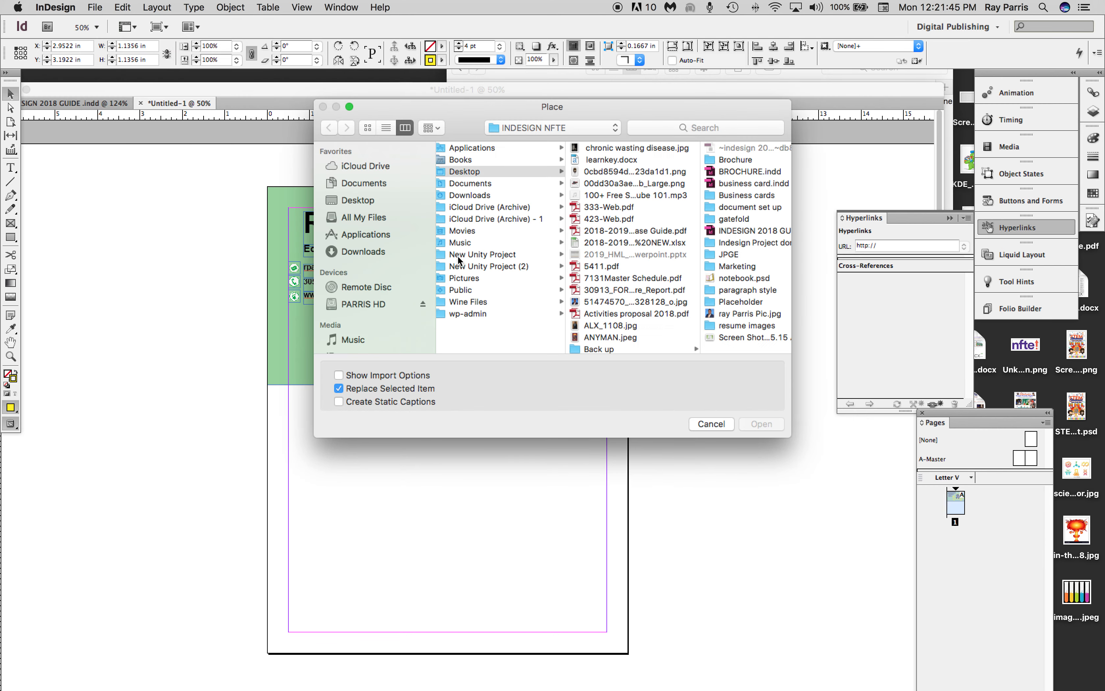
left_click(739, 325)
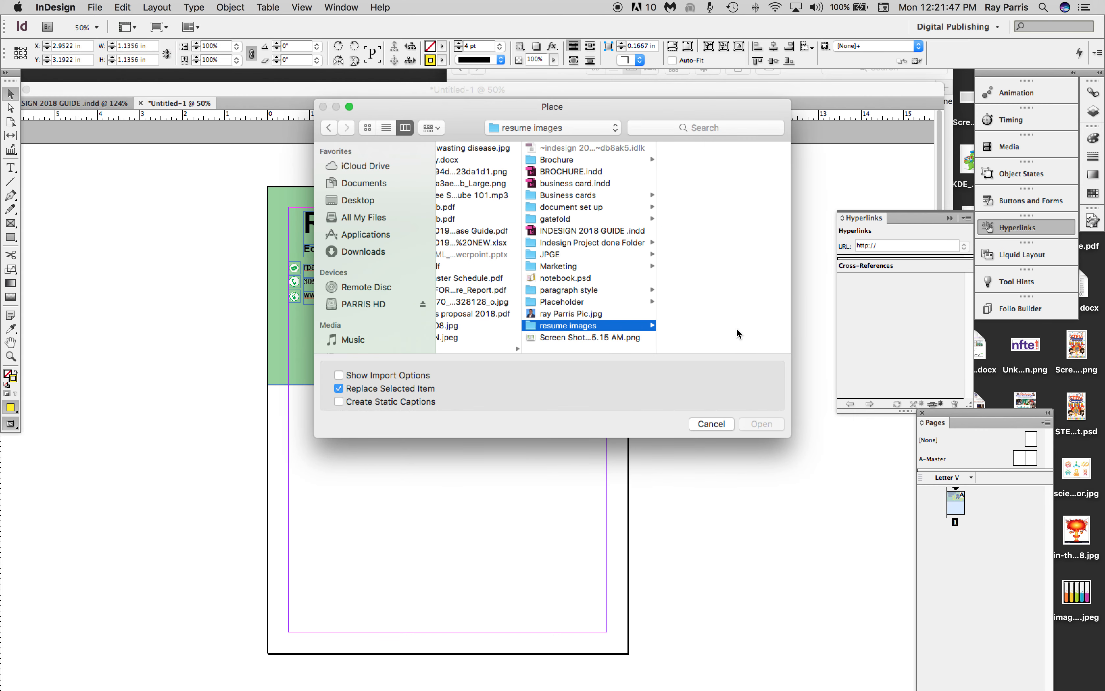
left_click(686, 148)
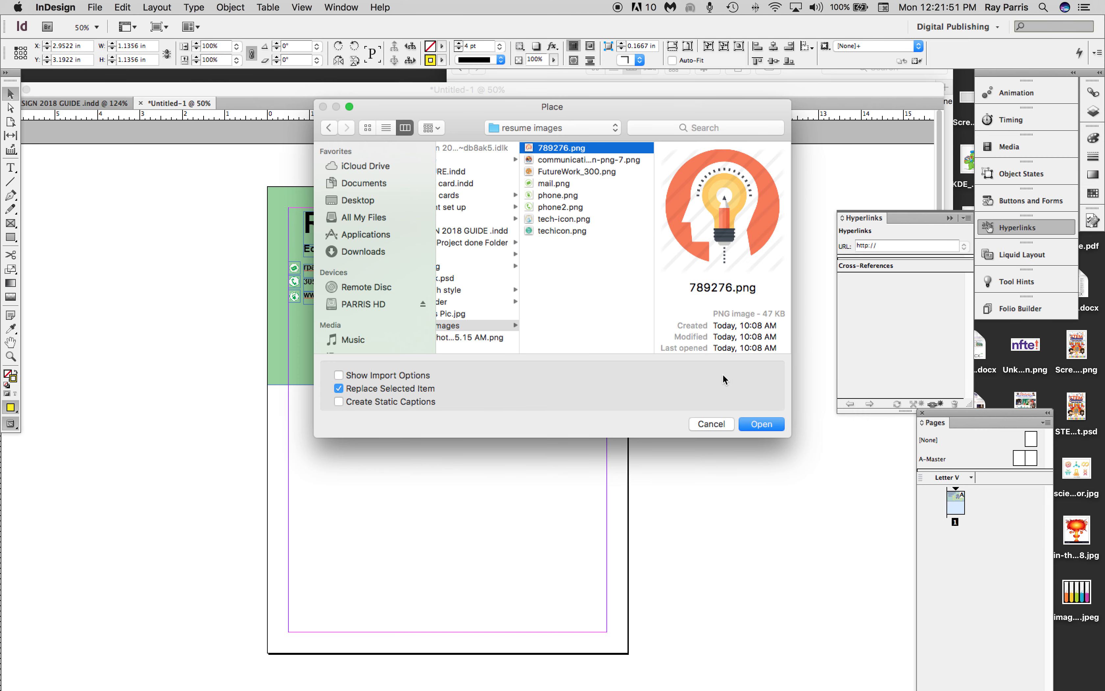
left_click(757, 422)
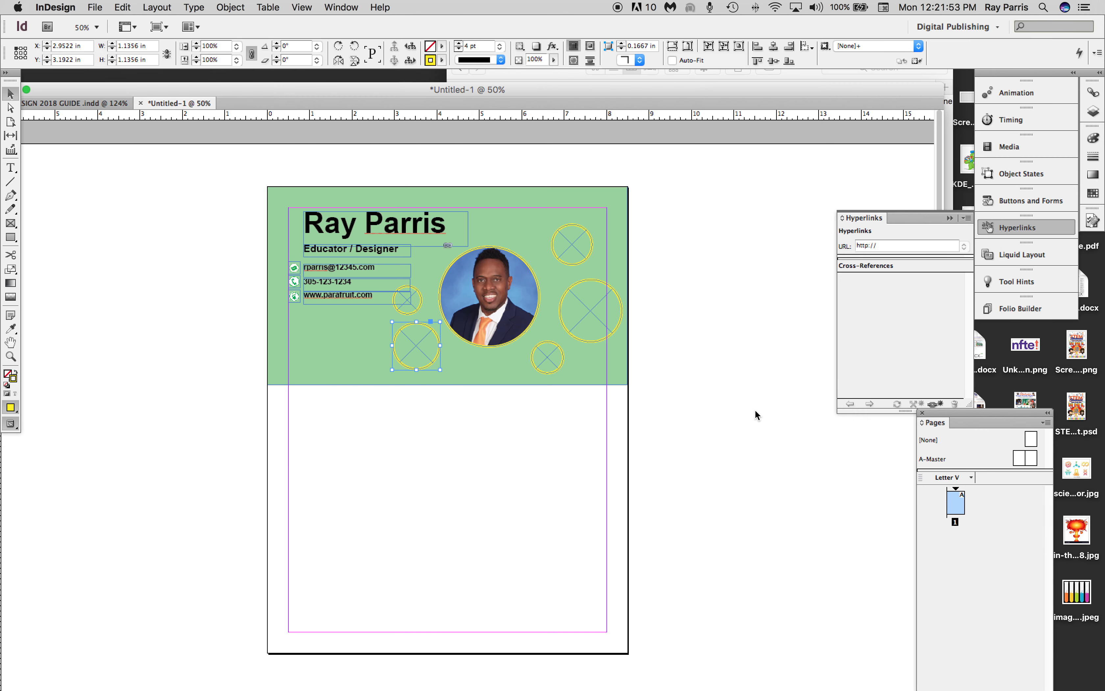
double_click(429, 360)
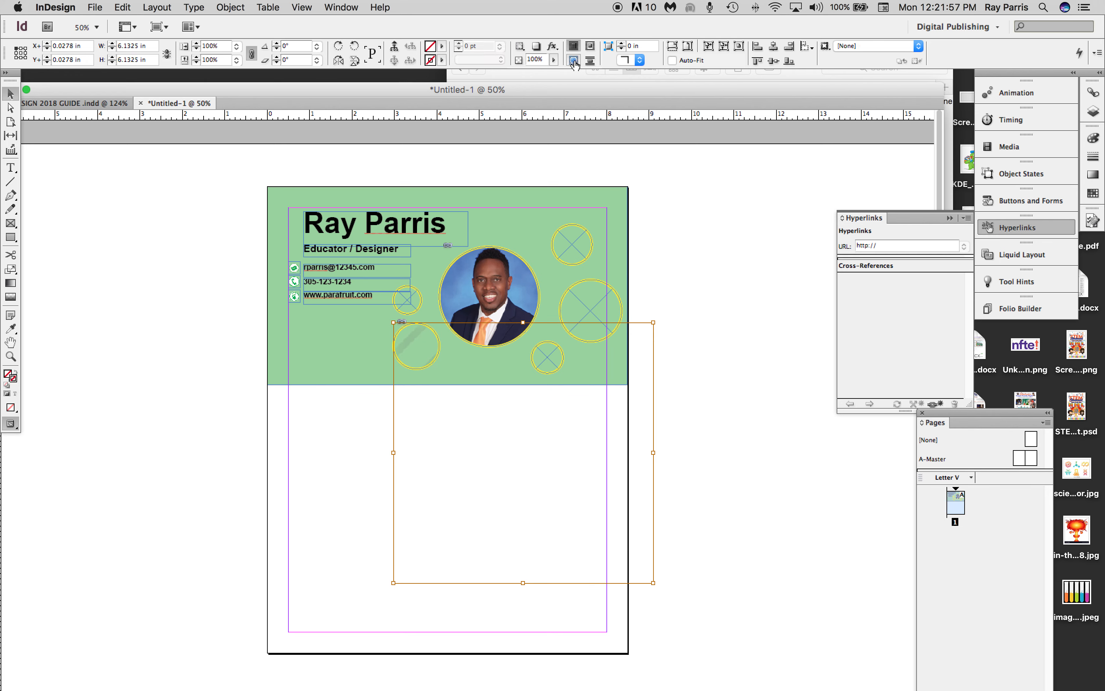
left_click(672, 60)
left_click(688, 46)
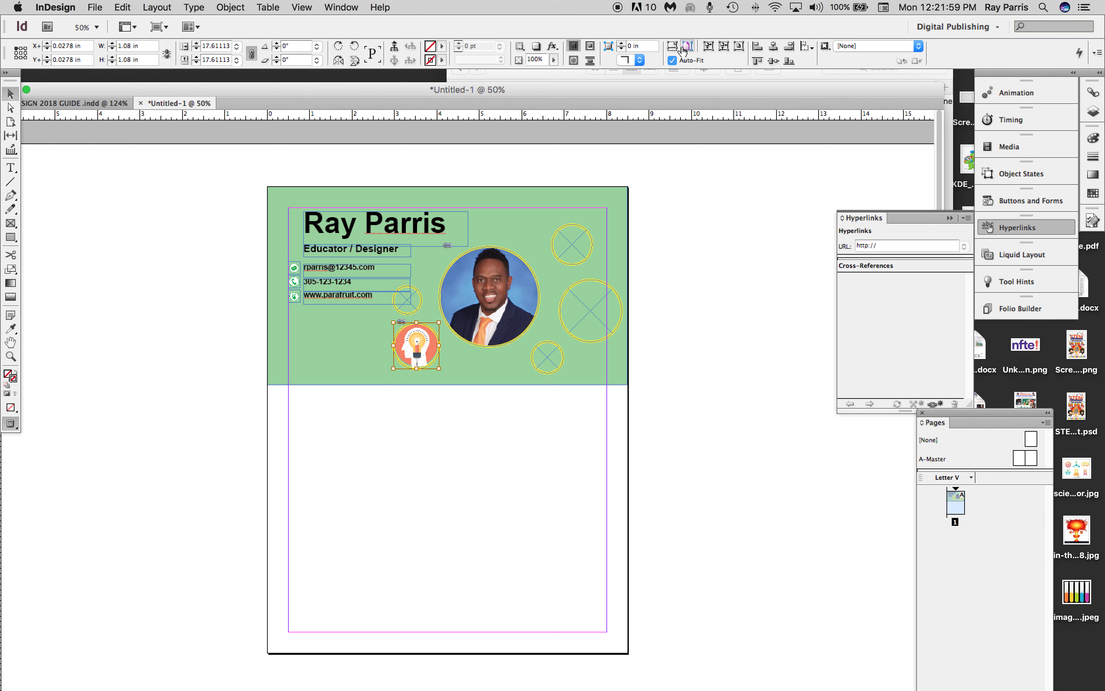
Place communication-skill-icon-png-7.png in the small circular frame below and right of the portrait, scaled with Auto-Fit.
left_click(554, 360)
left_click(95, 8)
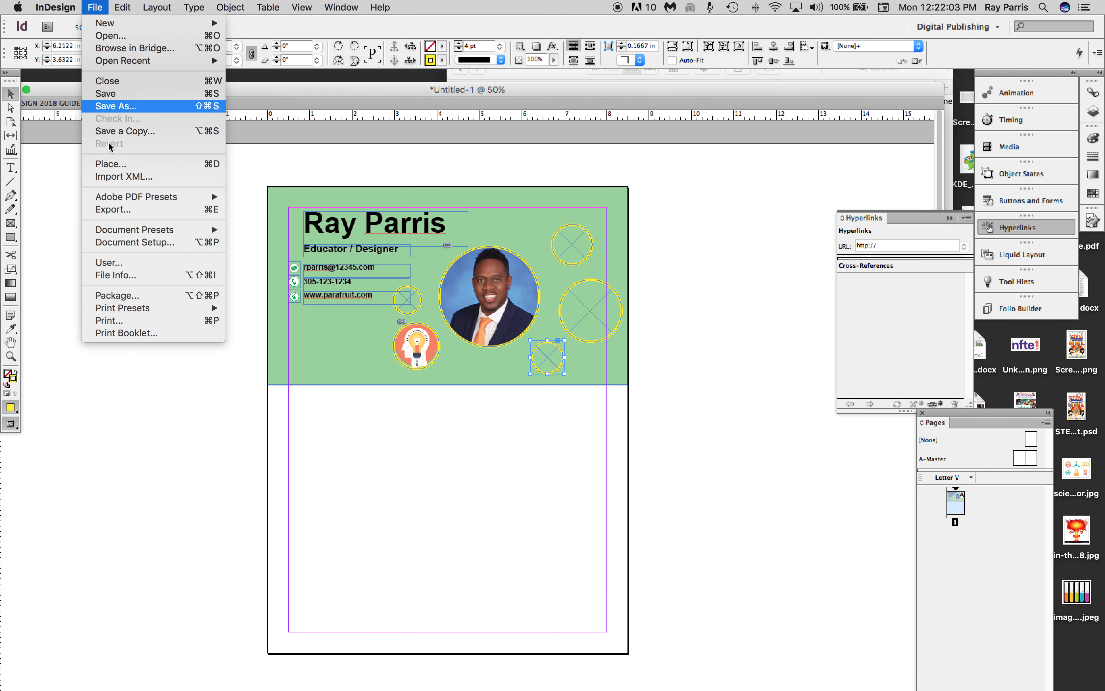
left_click(128, 165)
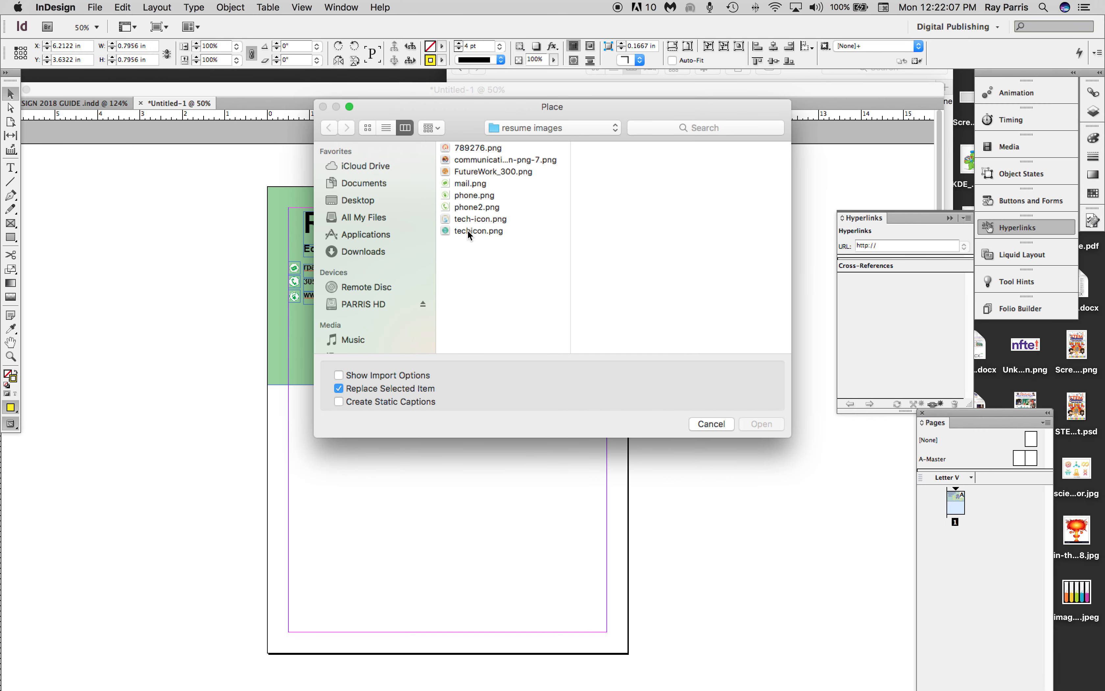
left_click(466, 231)
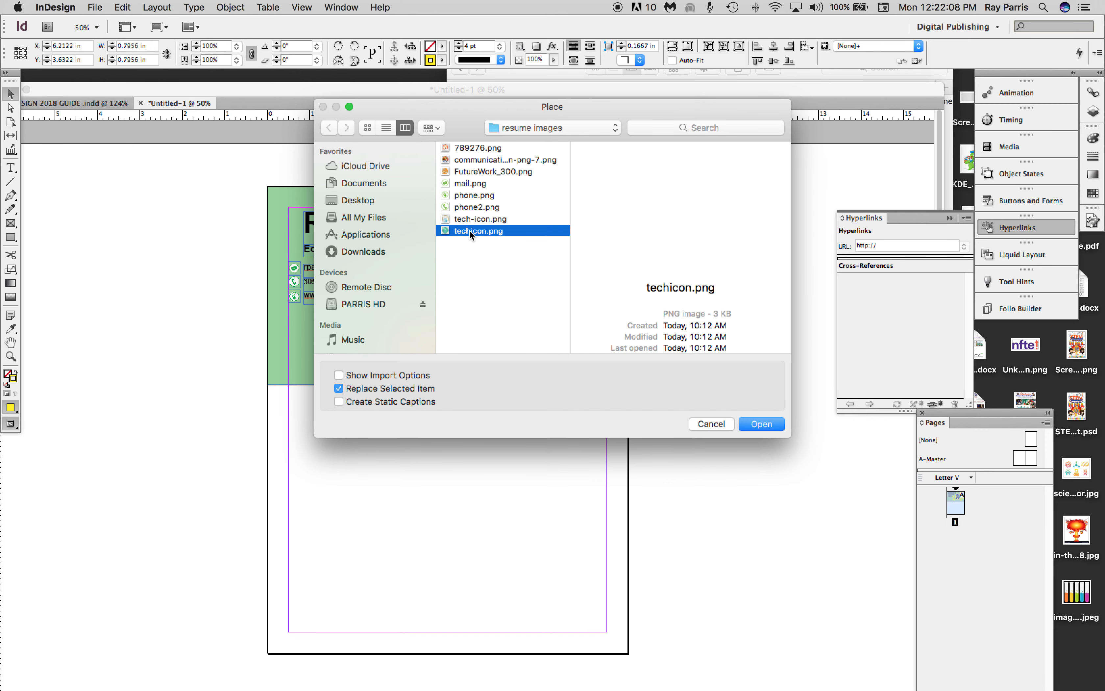
left_click(467, 158)
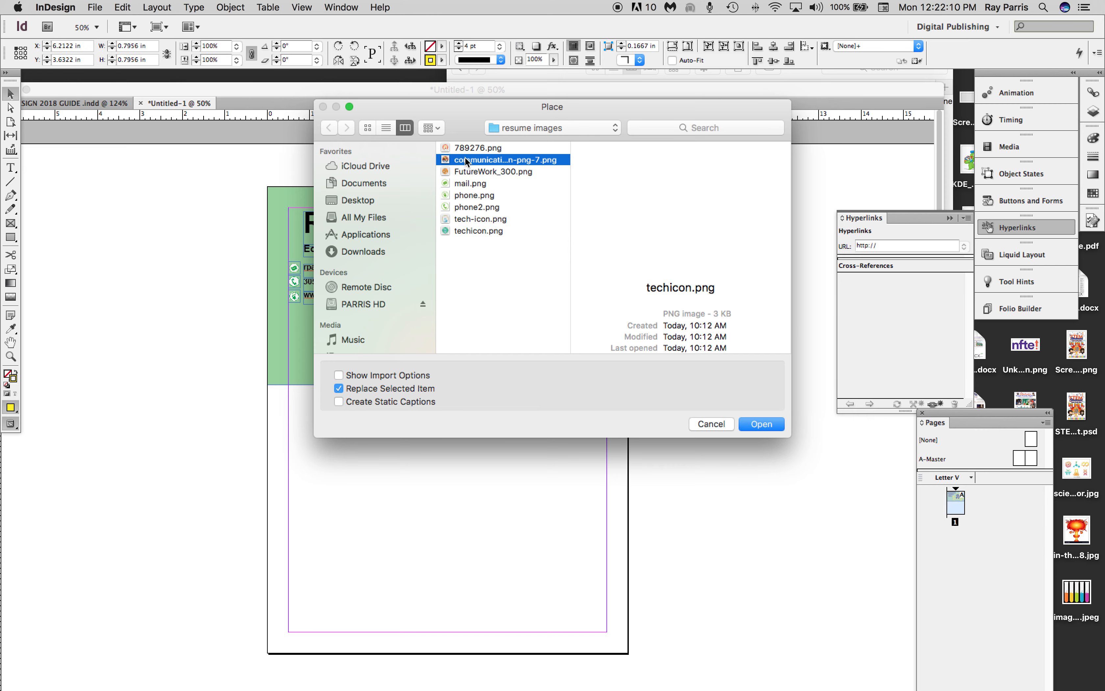
left_click(759, 424)
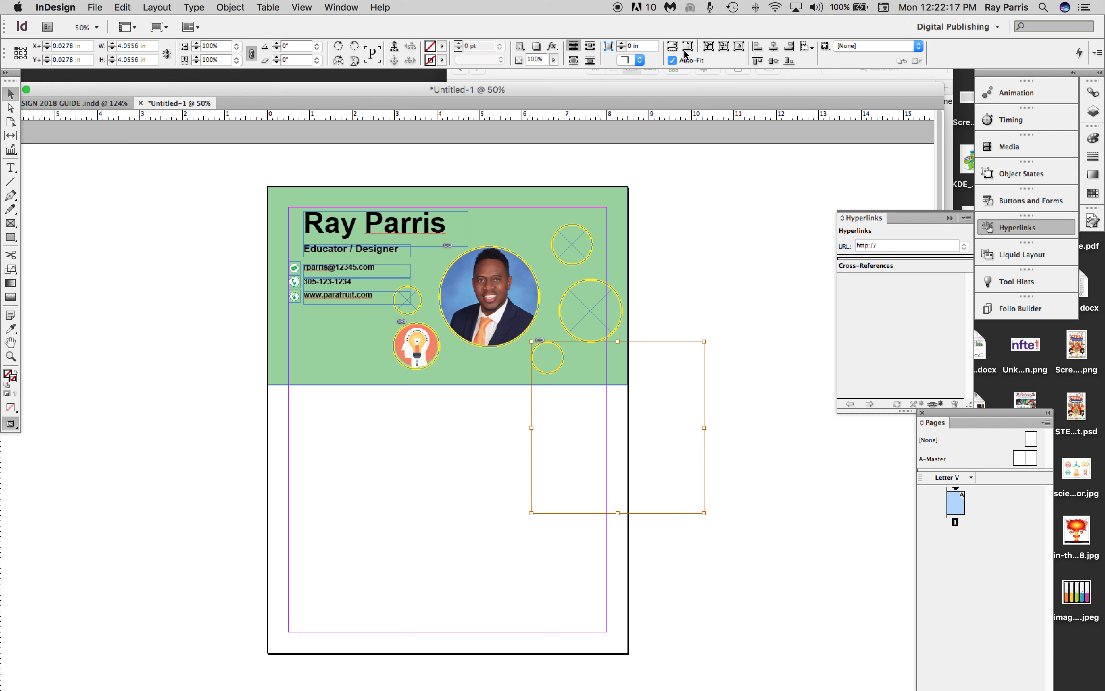
left_click(671, 61)
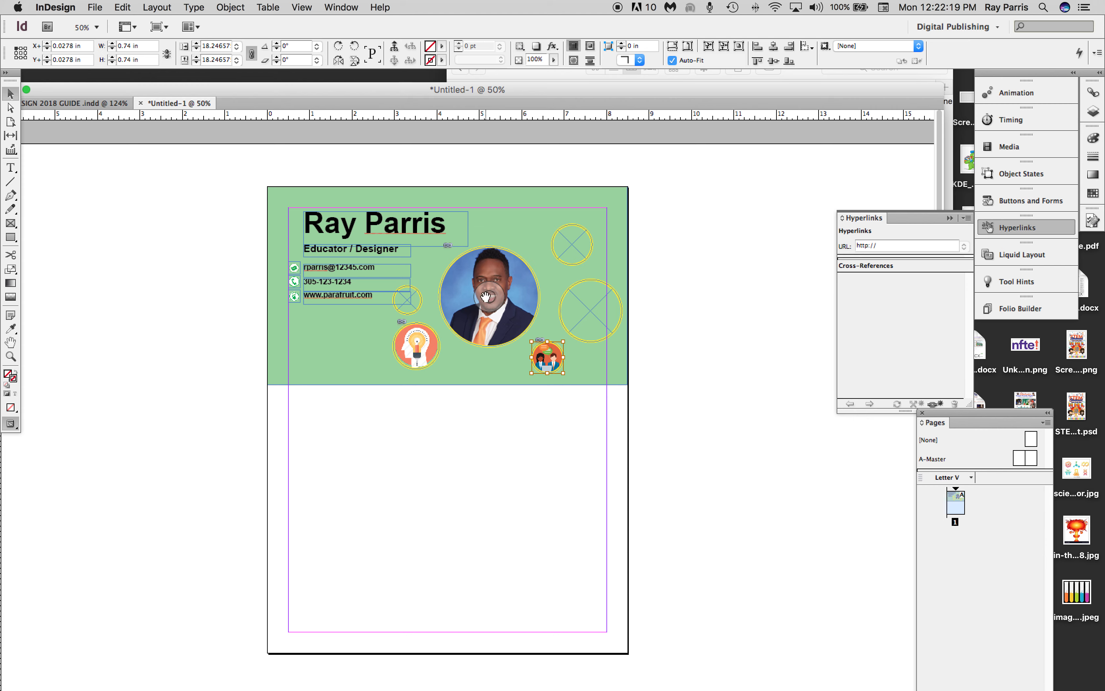
Place FutureWork_300.png in the second-largest circular frame, right of the portrait, and scale it with Auto-Fit.
left_click(576, 310)
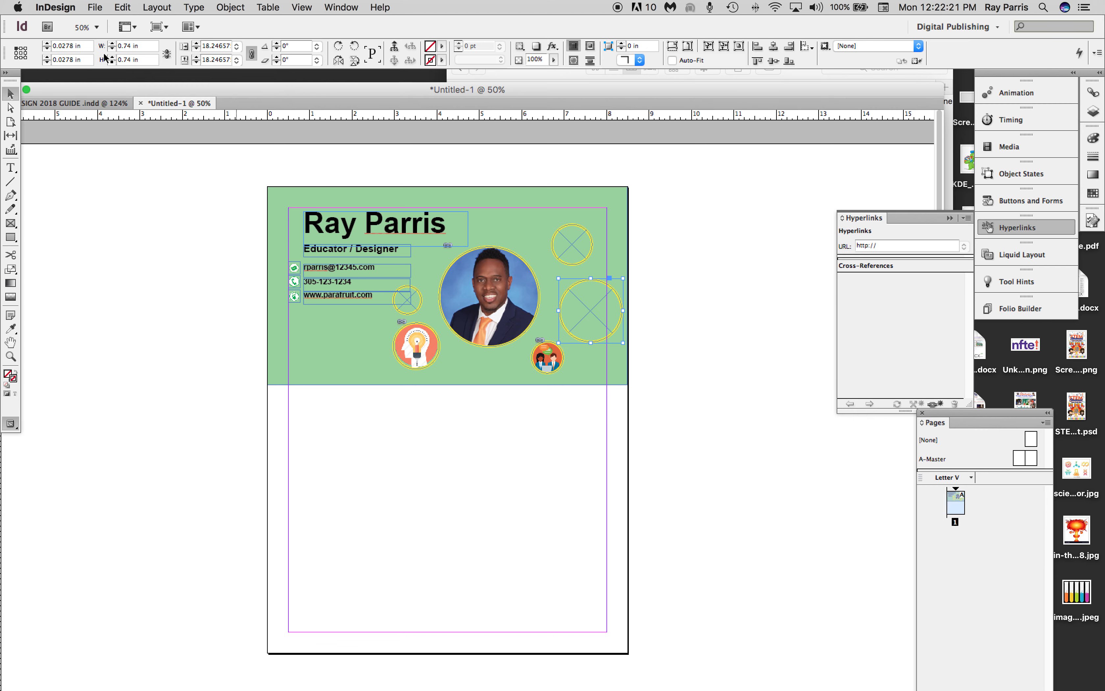
left_click(96, 8)
left_click(102, 166)
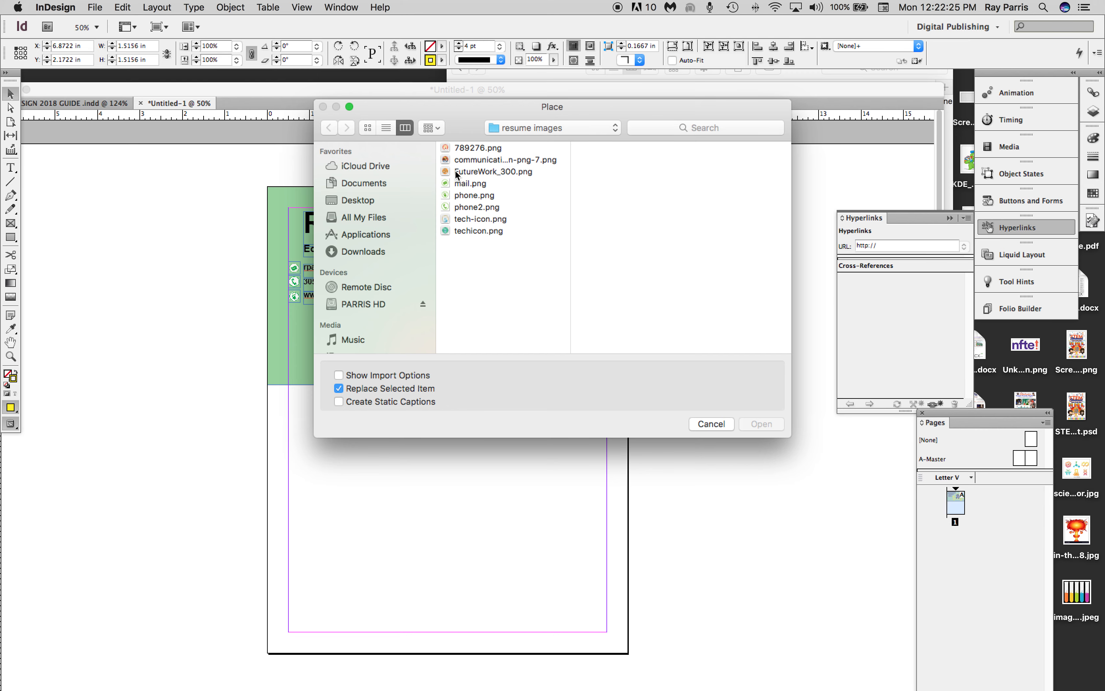
left_click(457, 171)
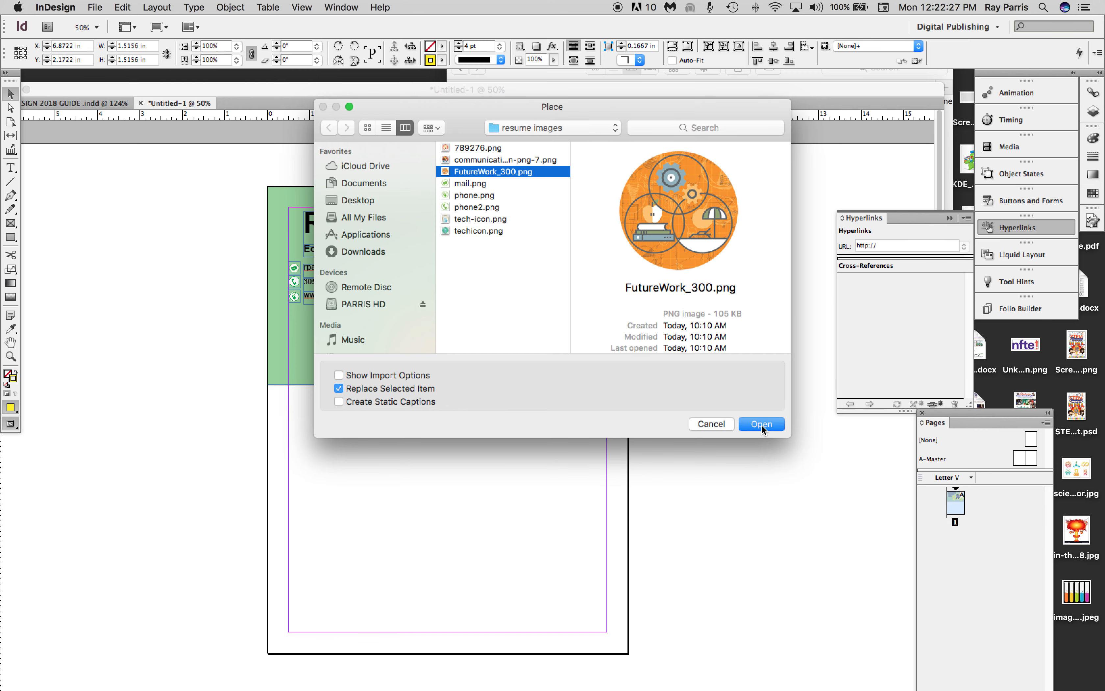
left_click(762, 424)
double_click(589, 335)
left_click(673, 60)
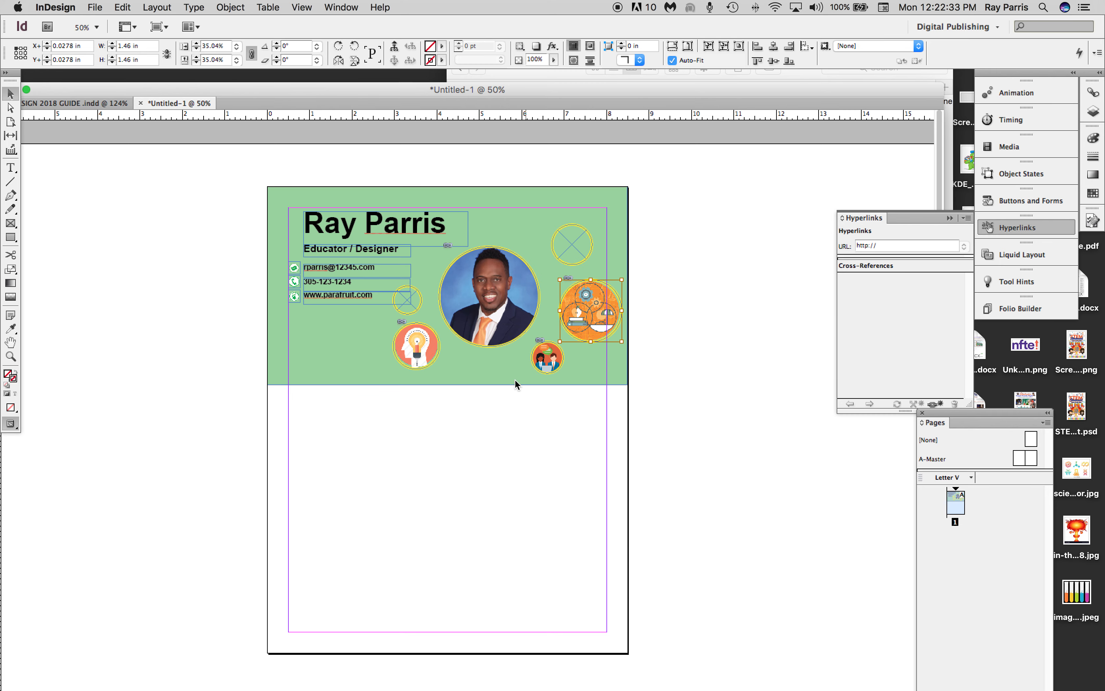
Place tech-icon.png from the resume images folder in the empty circular frame above and right of the portrait, scaled with Auto-Fit.
left_click(568, 249)
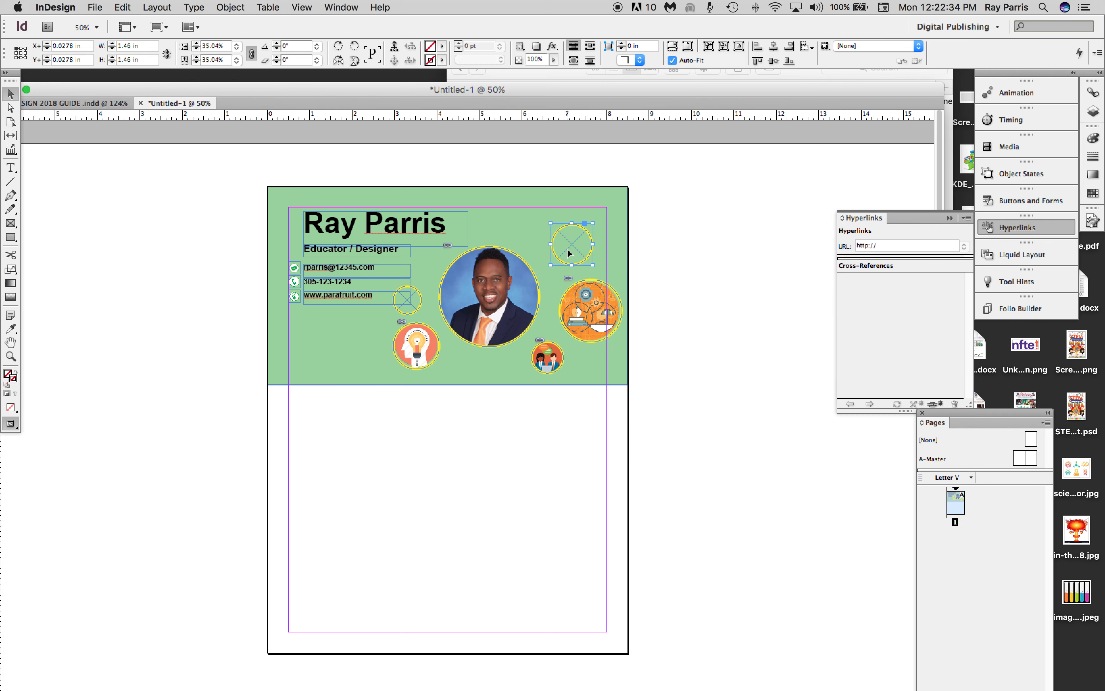
left_click(96, 8)
left_click(105, 166)
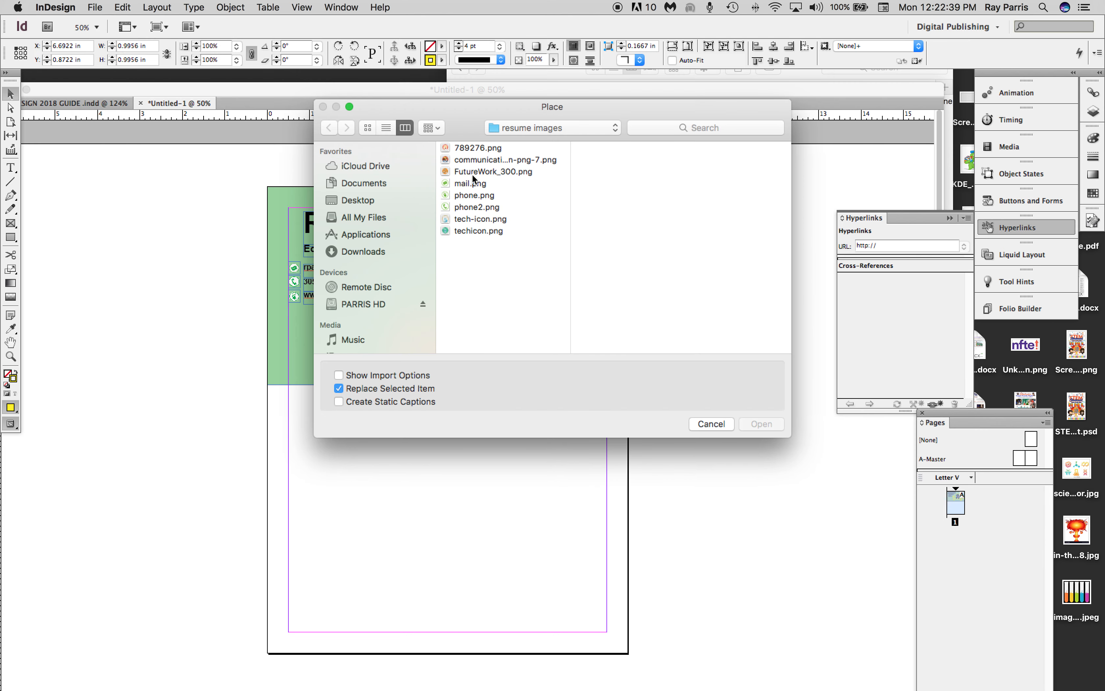
left_click(465, 219)
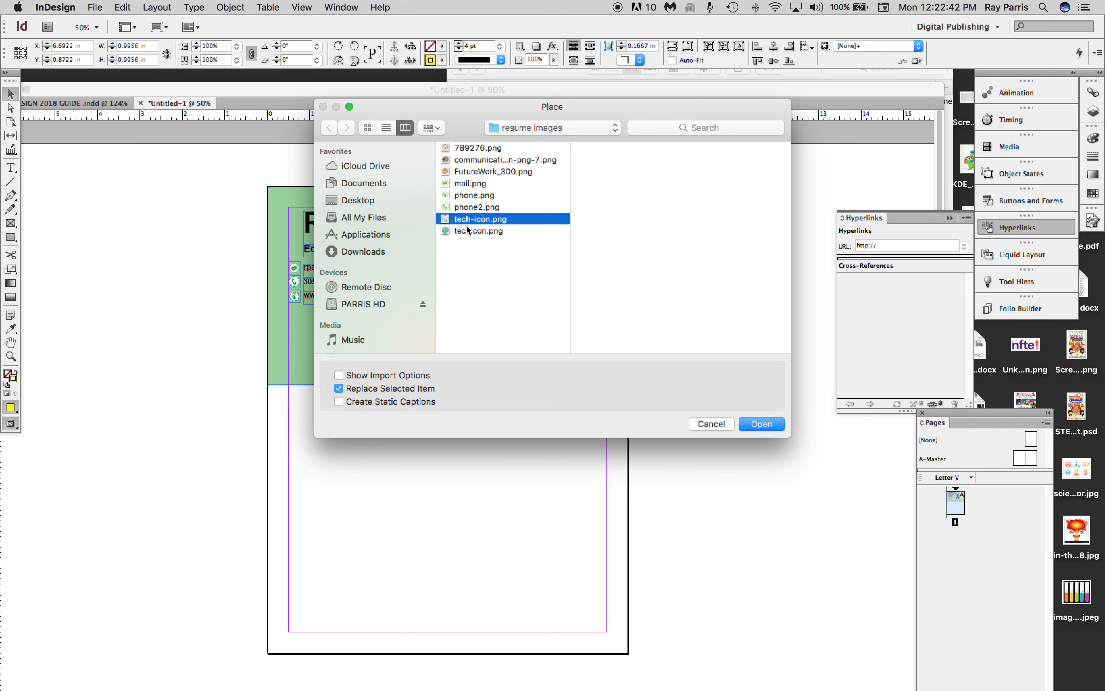
left_click(761, 423)
left_click(571, 245)
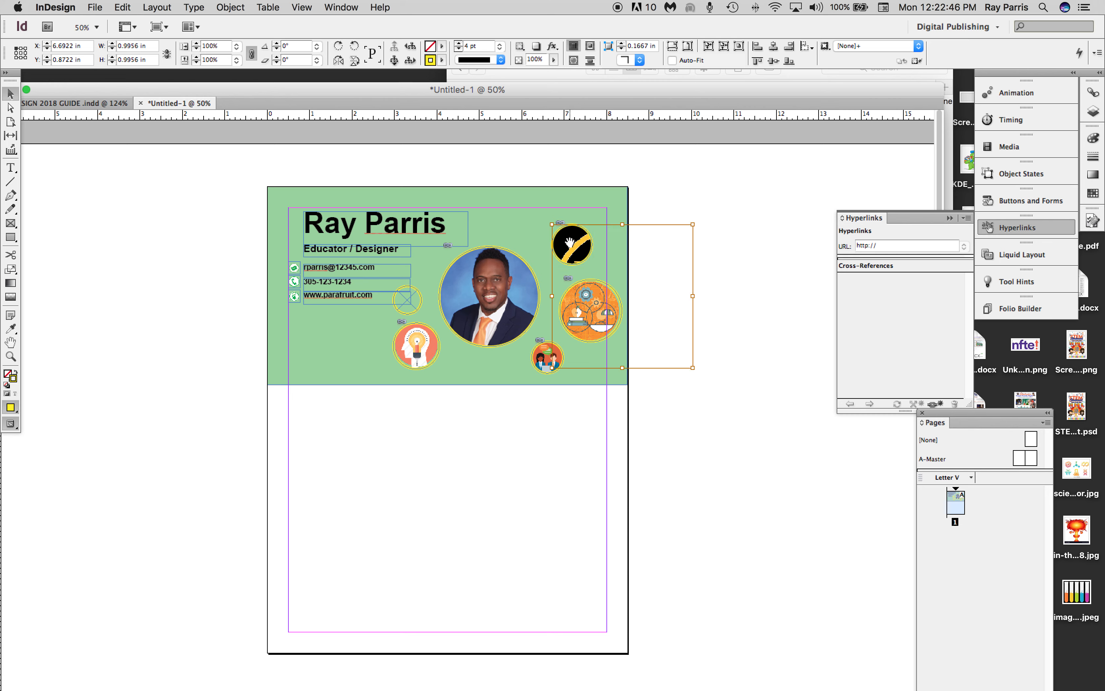
left_click(672, 61)
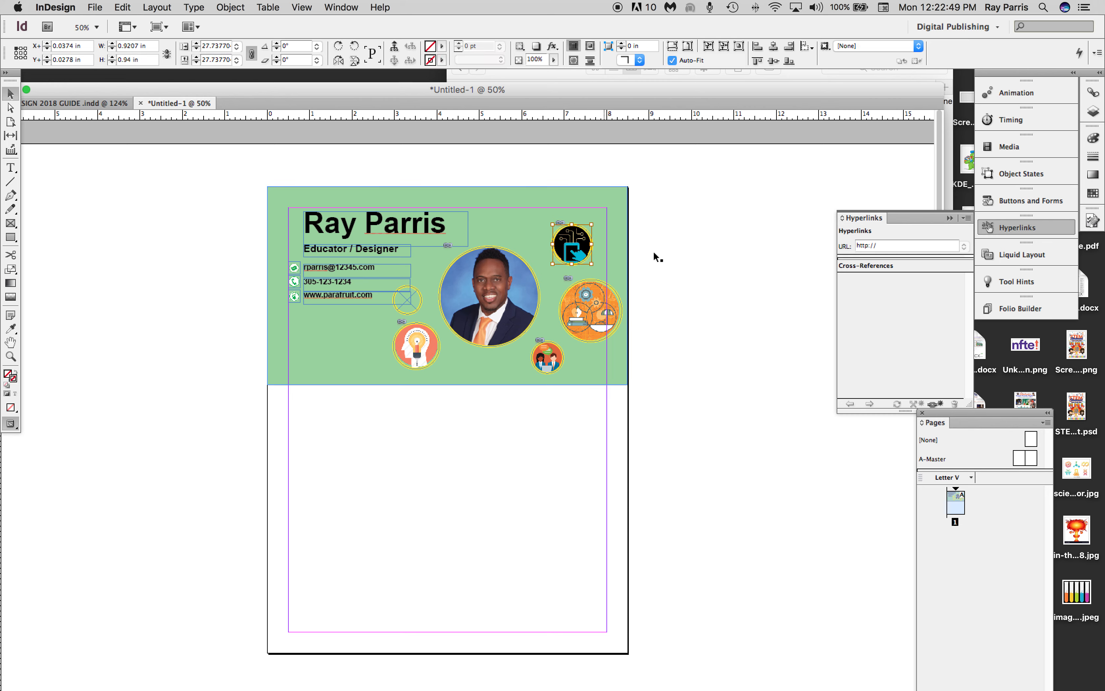
Place techicon.png in the small empty circular frame beside the contact lines, with Auto-Fit on and the content fitted to the frame.
left_click(415, 309)
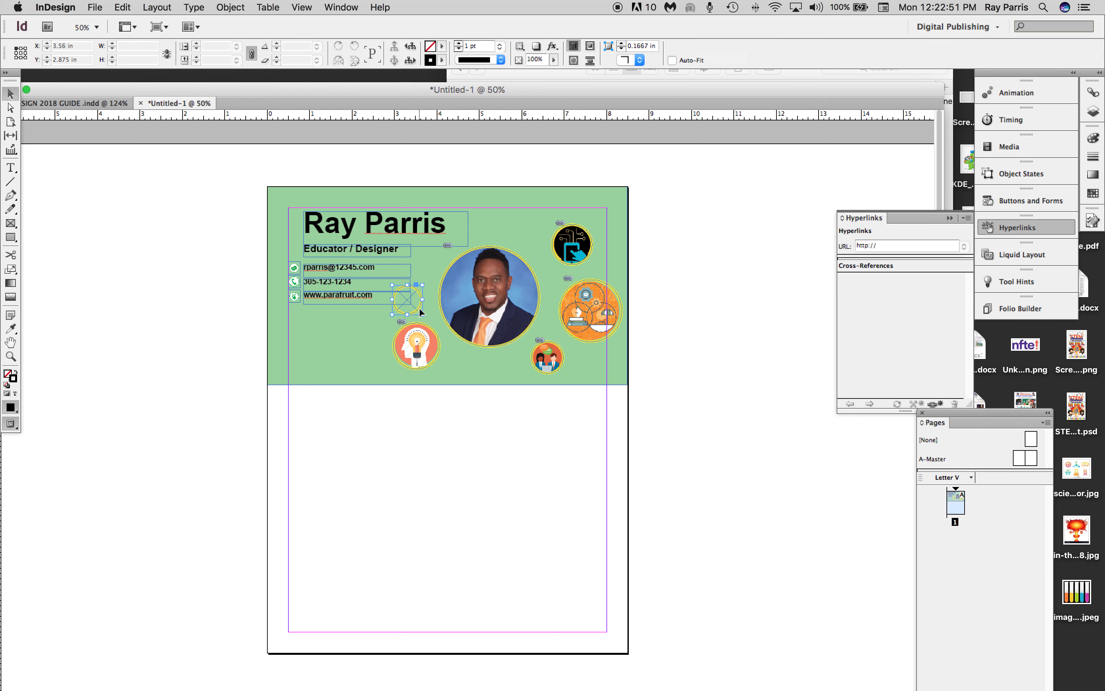
left_click(94, 8)
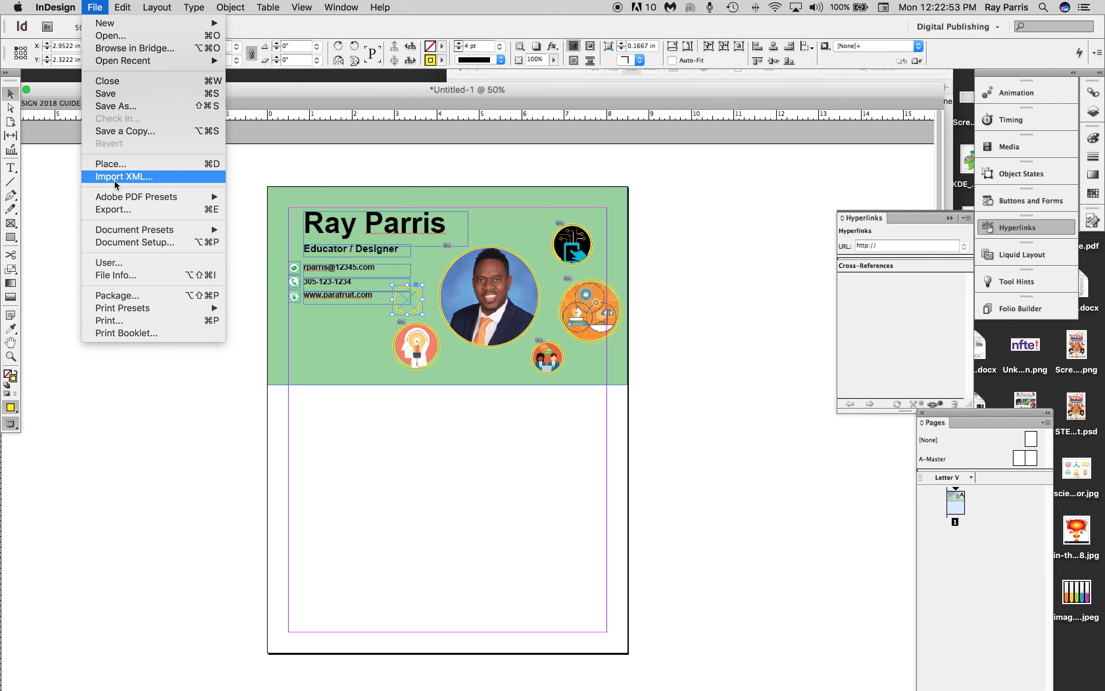
left_click(114, 172)
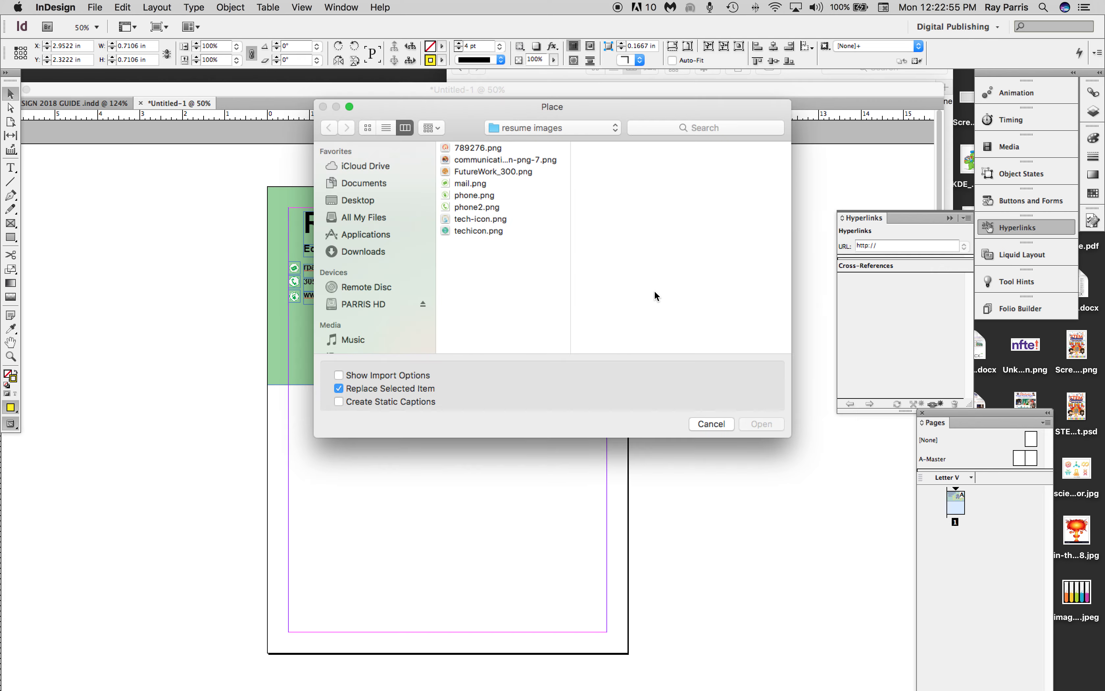
left_click(475, 235)
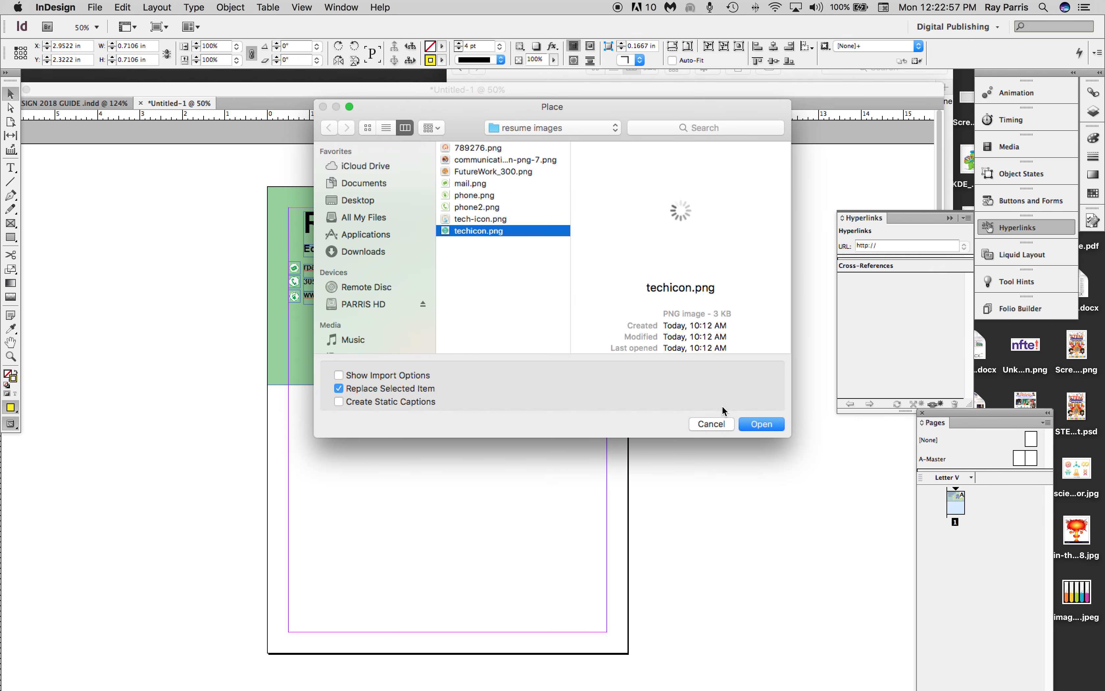
left_click(761, 423)
left_click(414, 307)
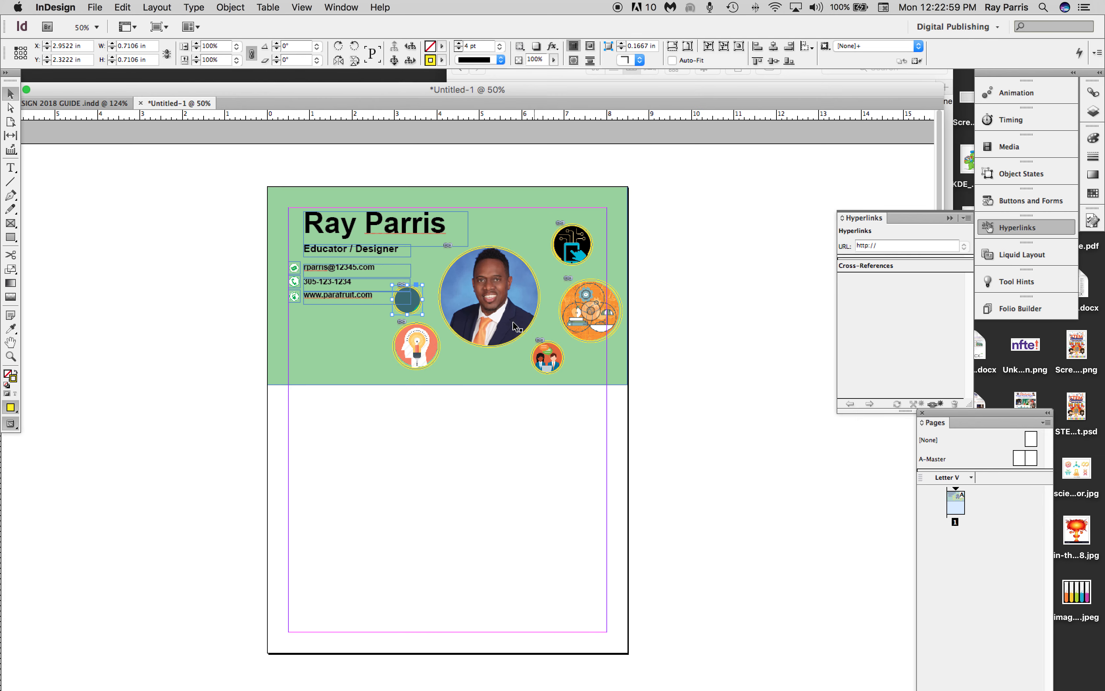
left_click(415, 304)
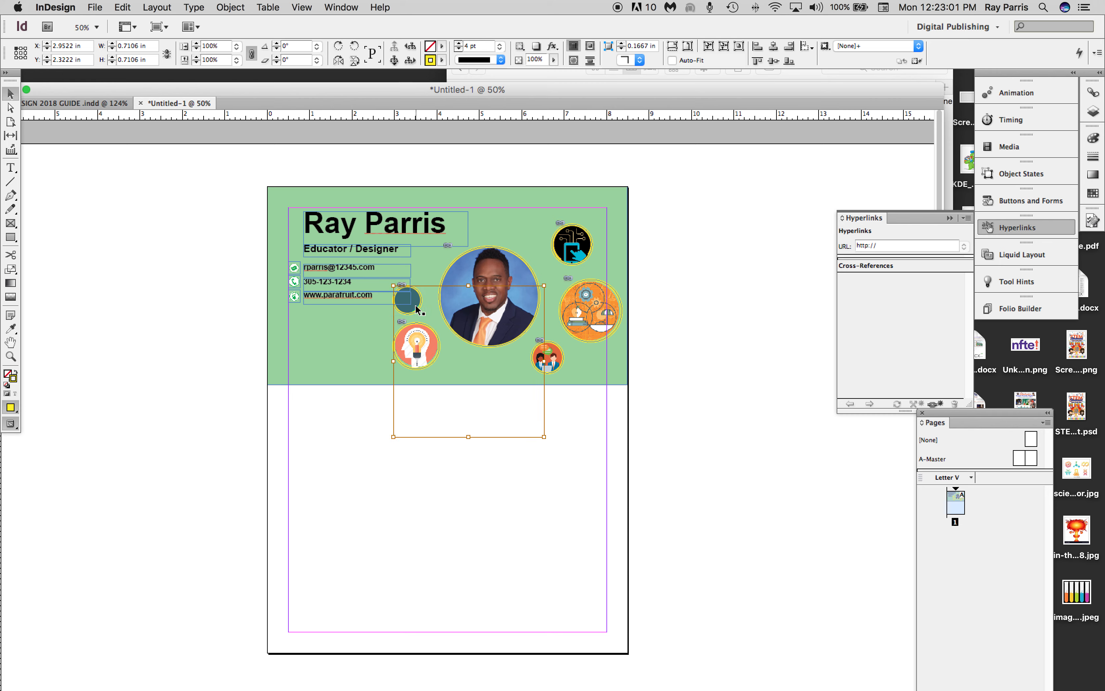
left_click(672, 60)
left_click(689, 46)
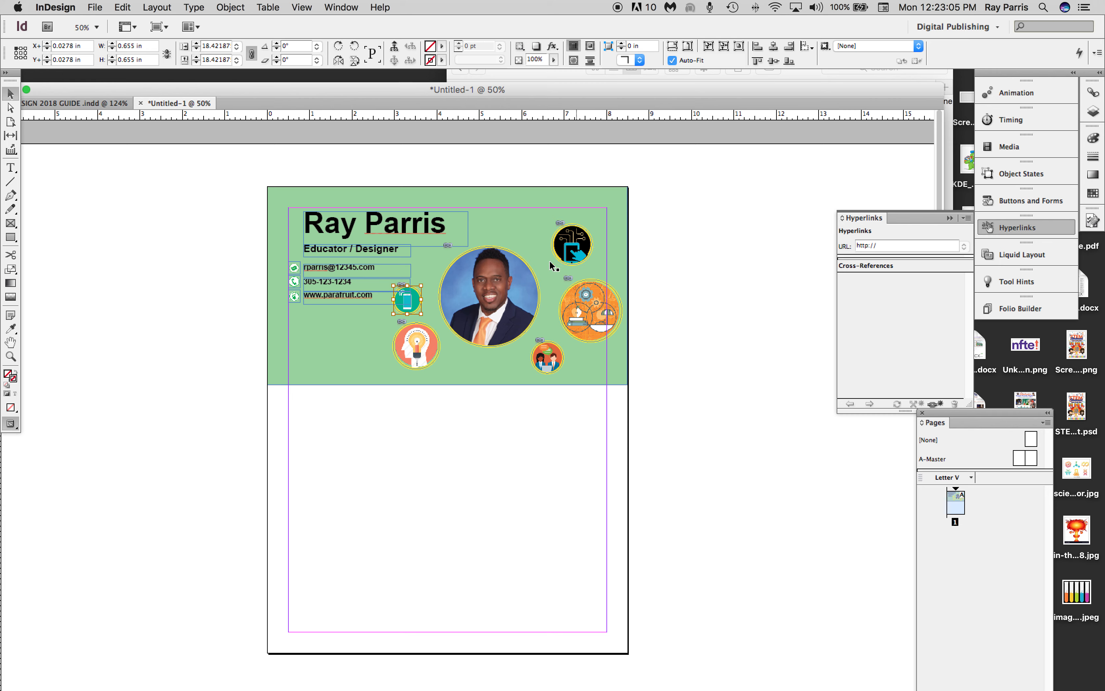
Draw a line about 0.63 in long from the portrait to the upper-right icon, with a 3 pt C=0 M=0 Y=100 K=0 yellow stroke.
left_click(9, 182)
left_click_drag(531, 265, 555, 254)
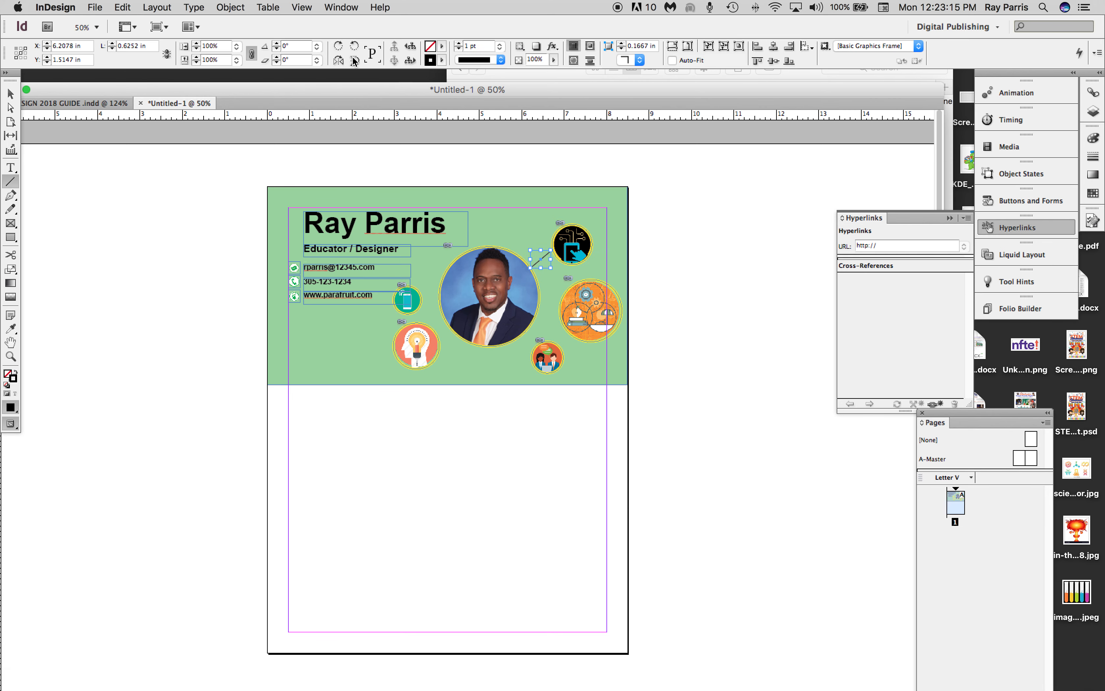
left_click(442, 60)
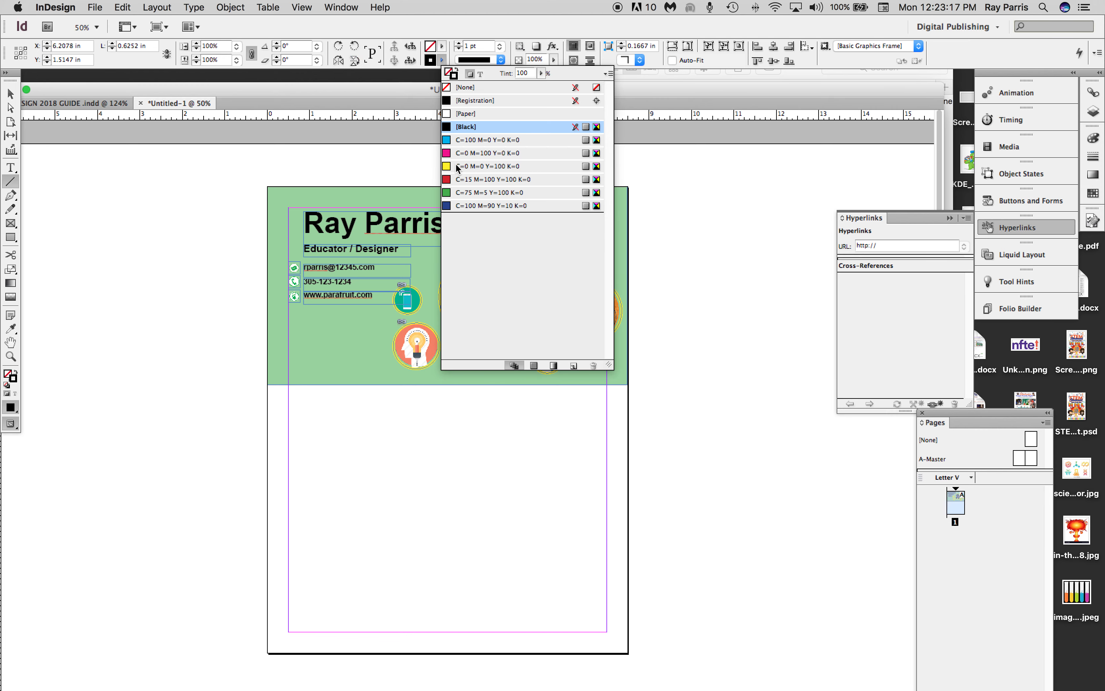
left_click(457, 168)
left_click(457, 44)
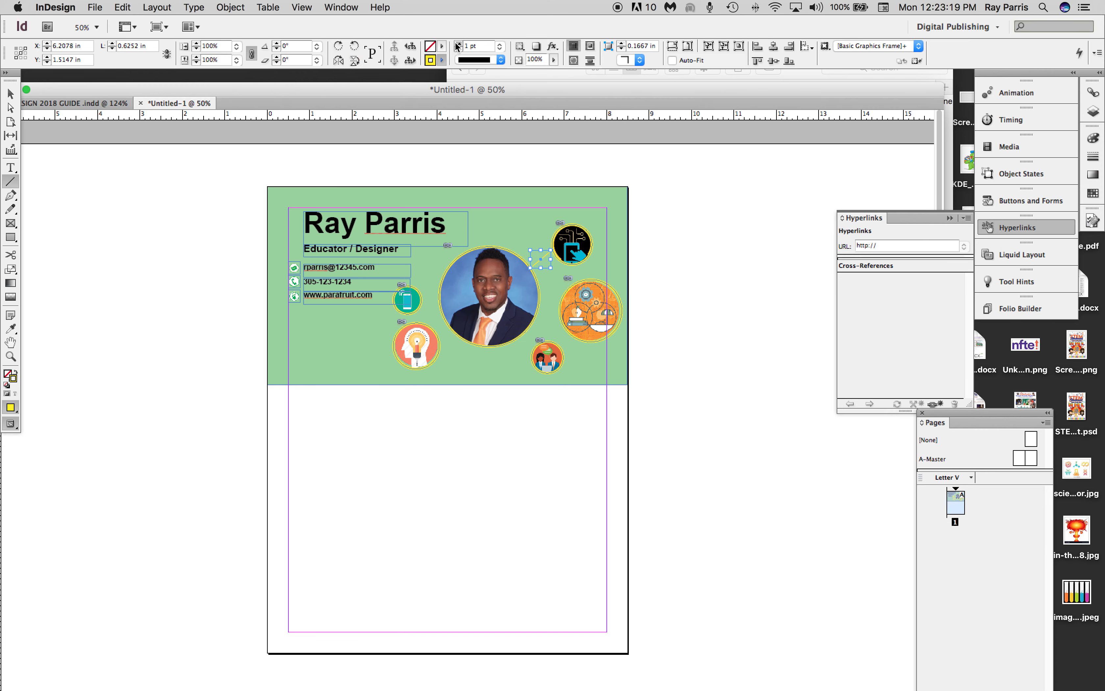
left_click(457, 43)
left_click(11, 94)
left_click(636, 293)
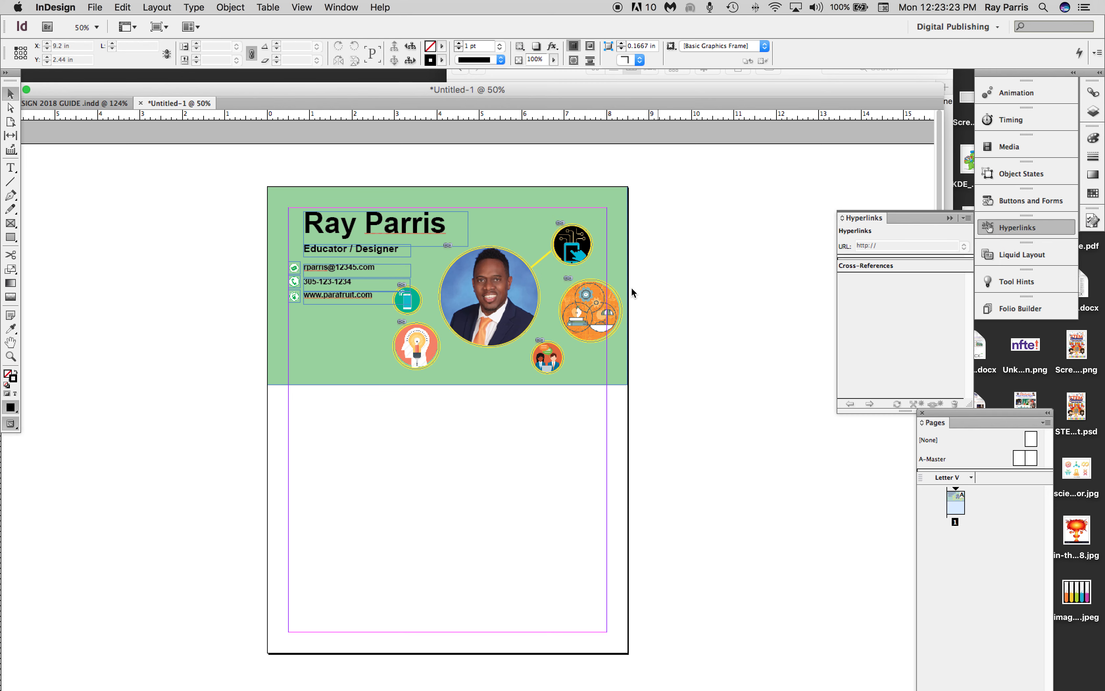
Duplicate the yellow line and place the copy, rotated -38°, between the portrait and the large orange icon circle.
left_click(544, 258)
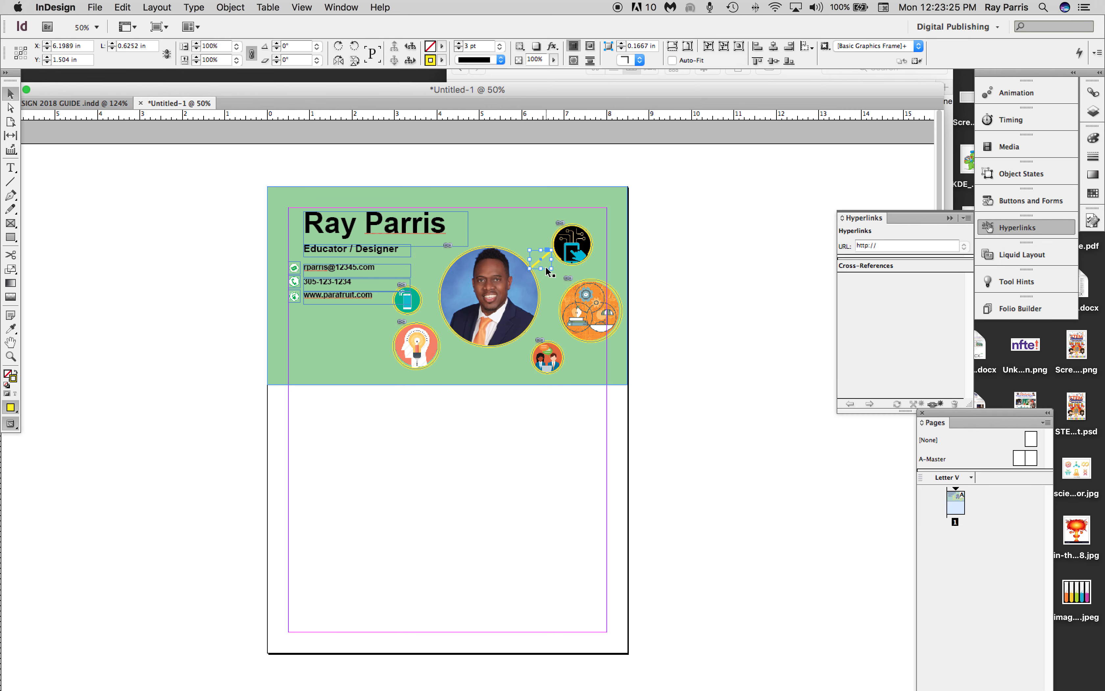
key("super+c")
key("super+v")
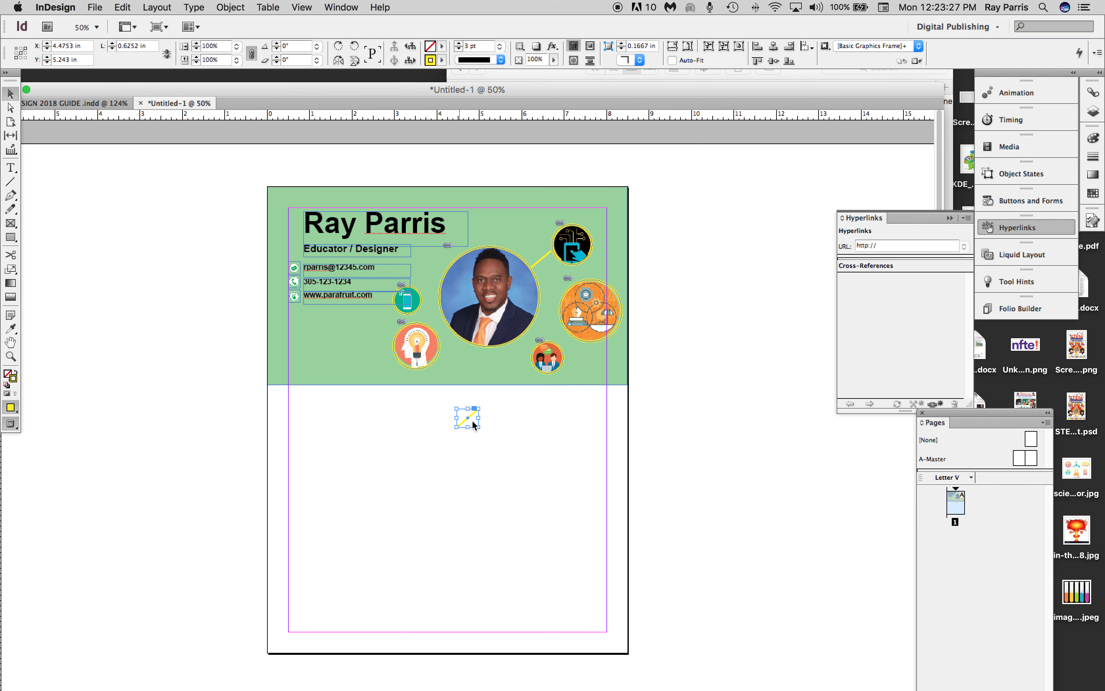
left_click_drag(473, 413, 536, 305)
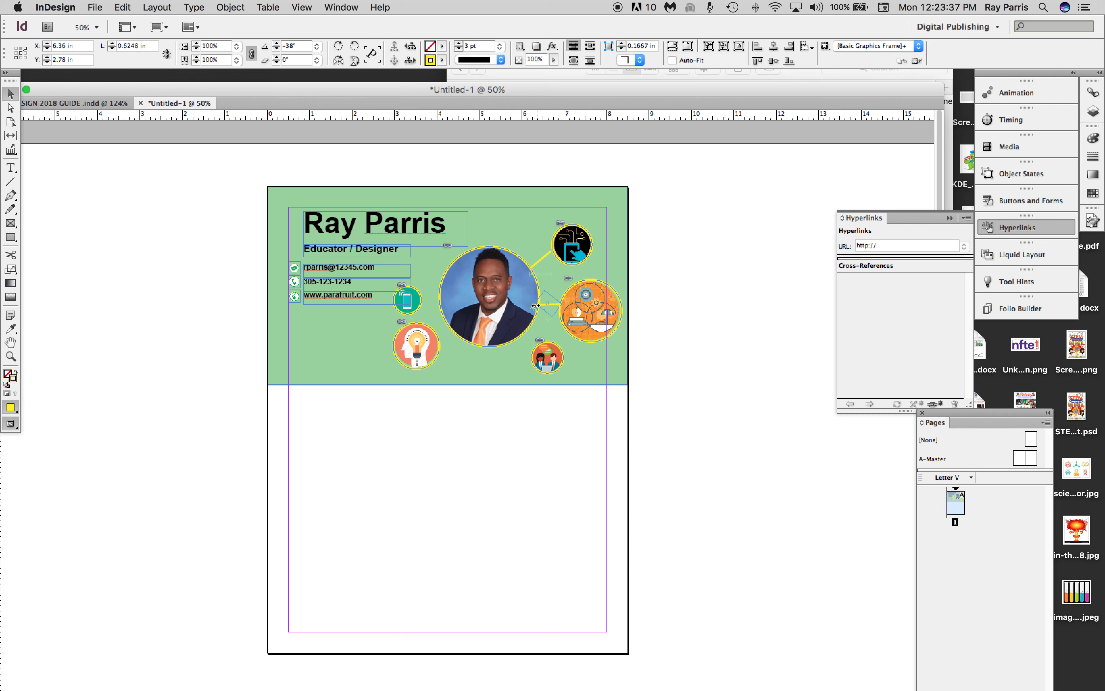
left_click(644, 260)
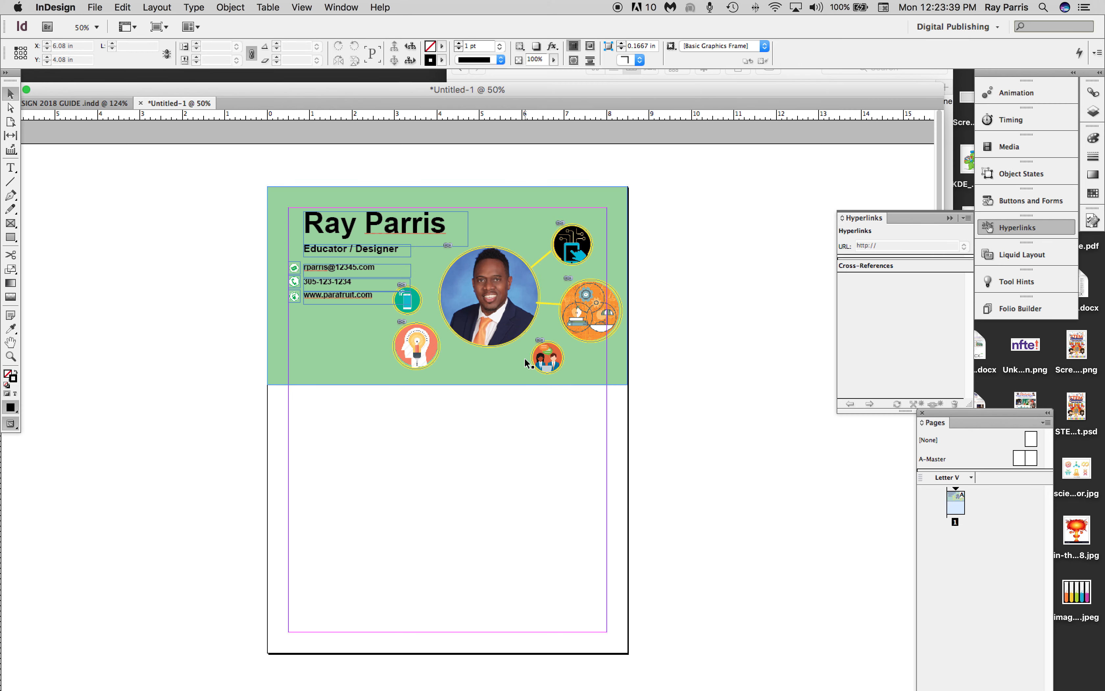
Duplicate the near-horizontal connector line and place the copy between the portrait and the phone icon circle, shortened to about 0.56 in.
left_click(553, 304)
left_click(552, 302)
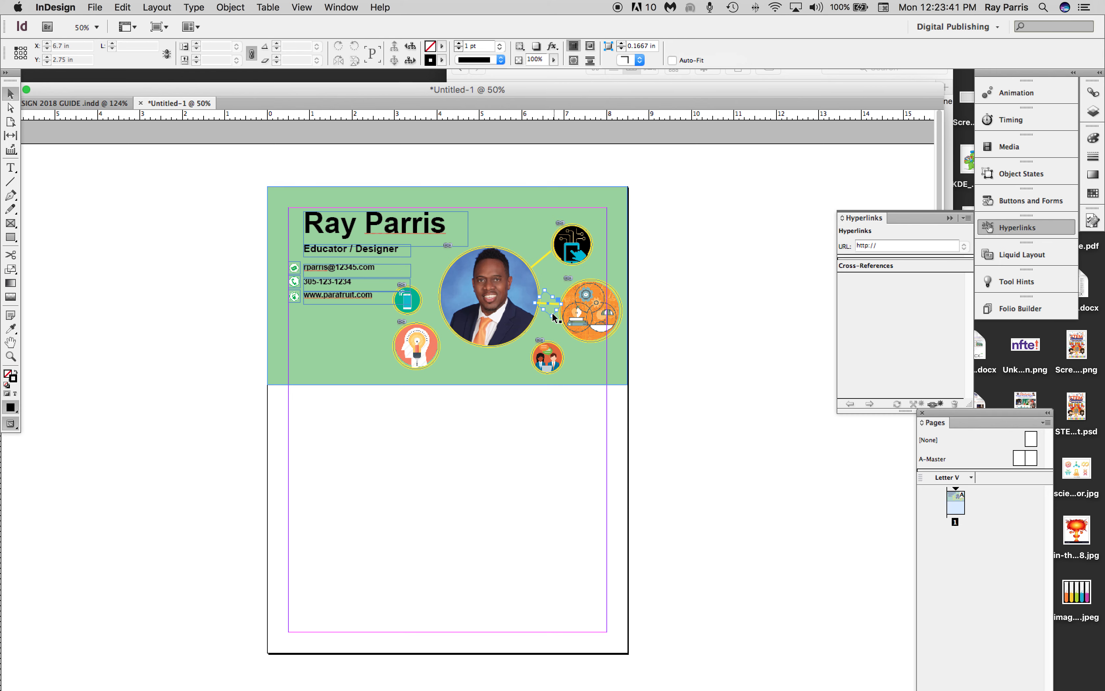
key("super+v")
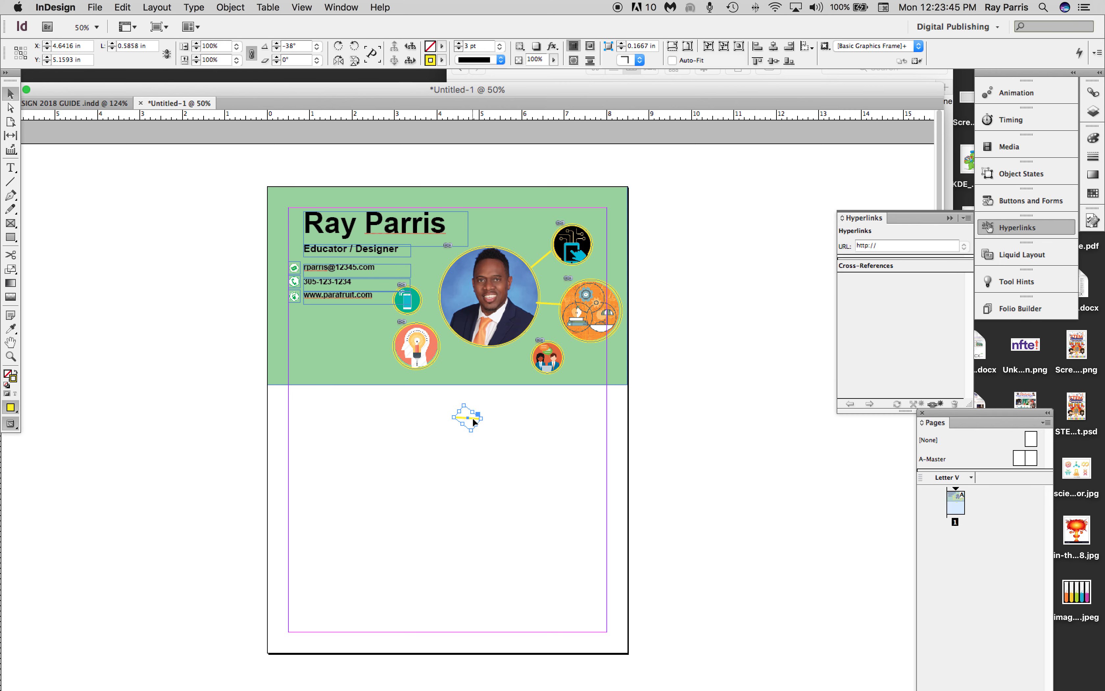
left_click_drag(475, 421, 451, 304)
left_click_drag(450, 302, 451, 304)
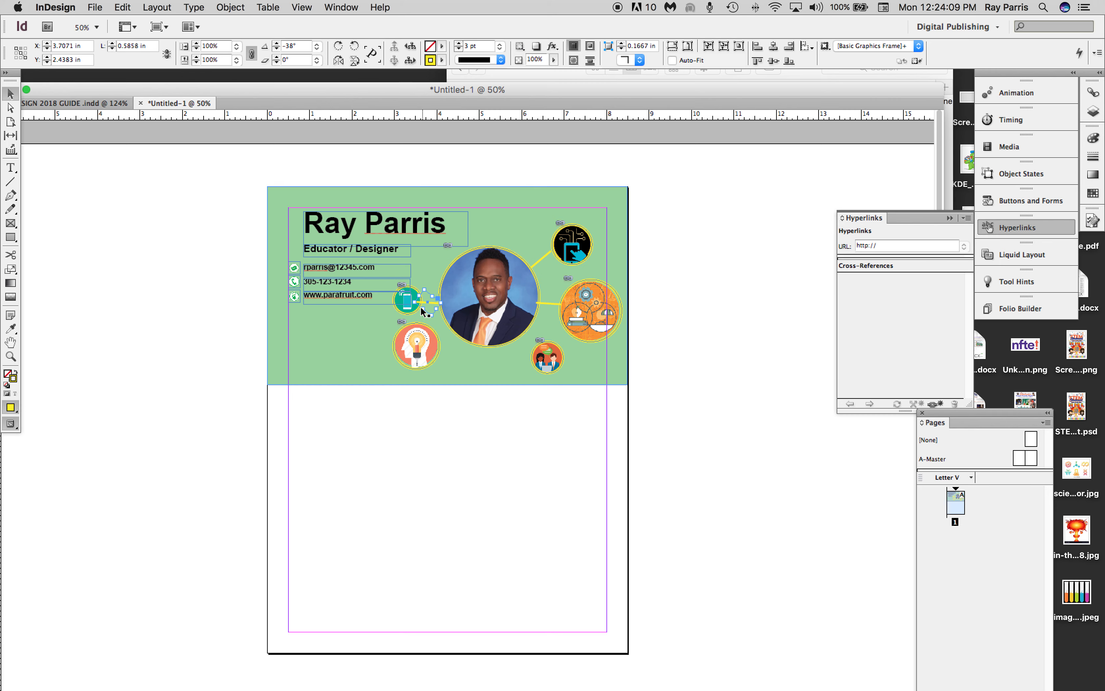
left_click_drag(416, 302, 419, 302)
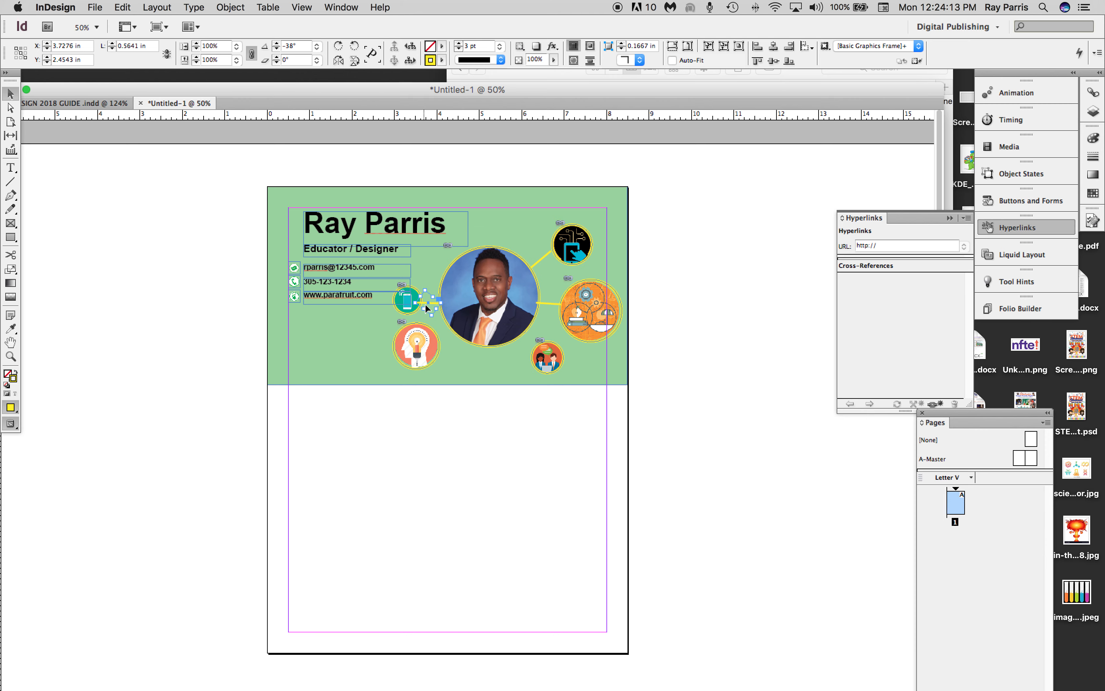
Send the connector line left of the portrait backward and bring the phone icon circle to the front.
right_click(430, 304)
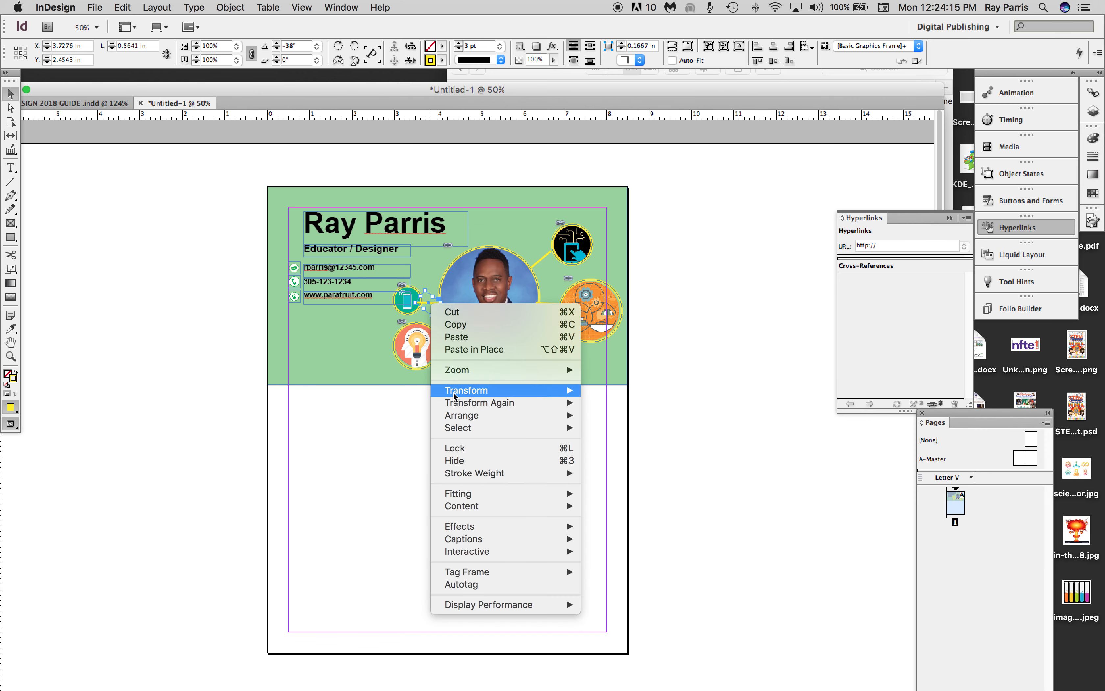
mouse_move(462, 414)
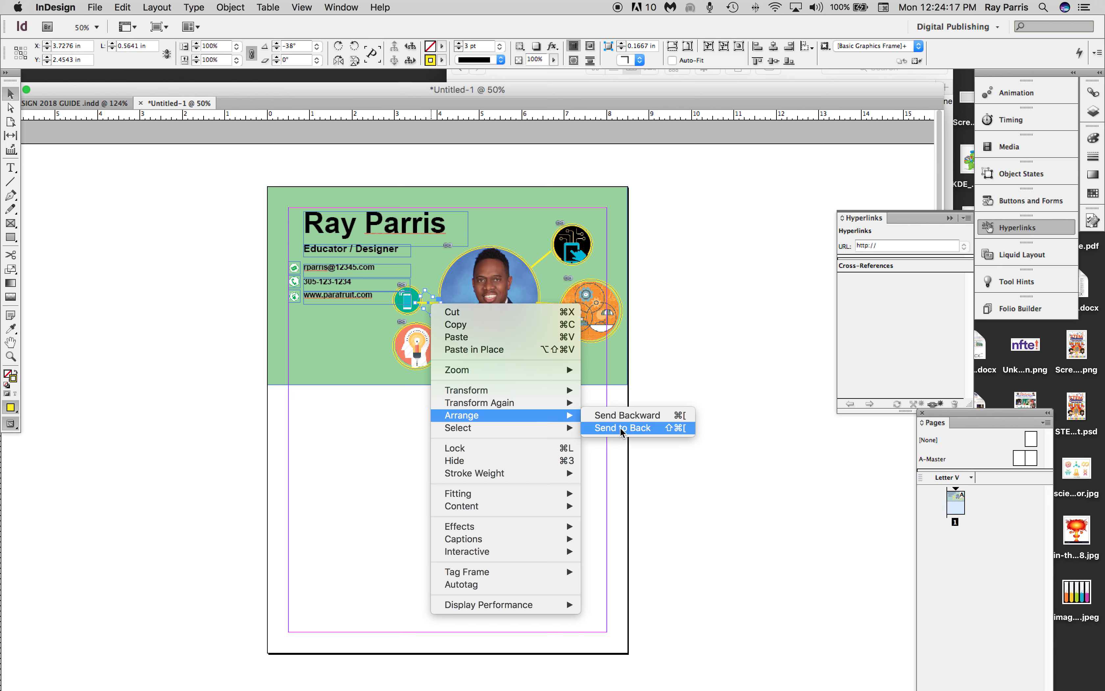
left_click(623, 419)
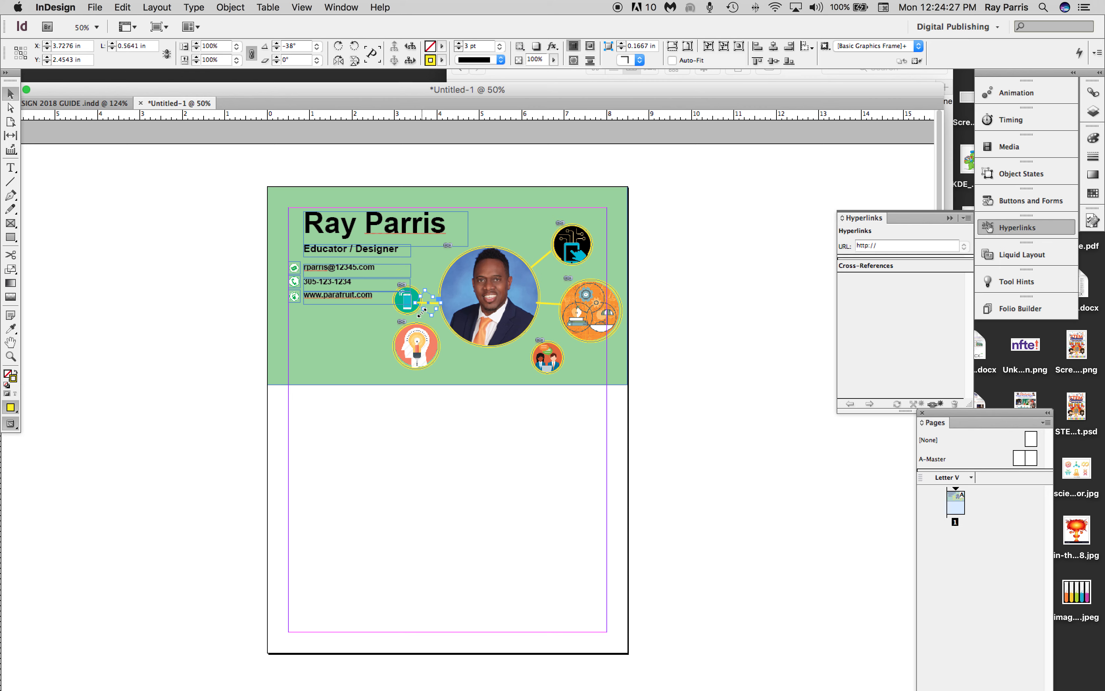
left_click(399, 311)
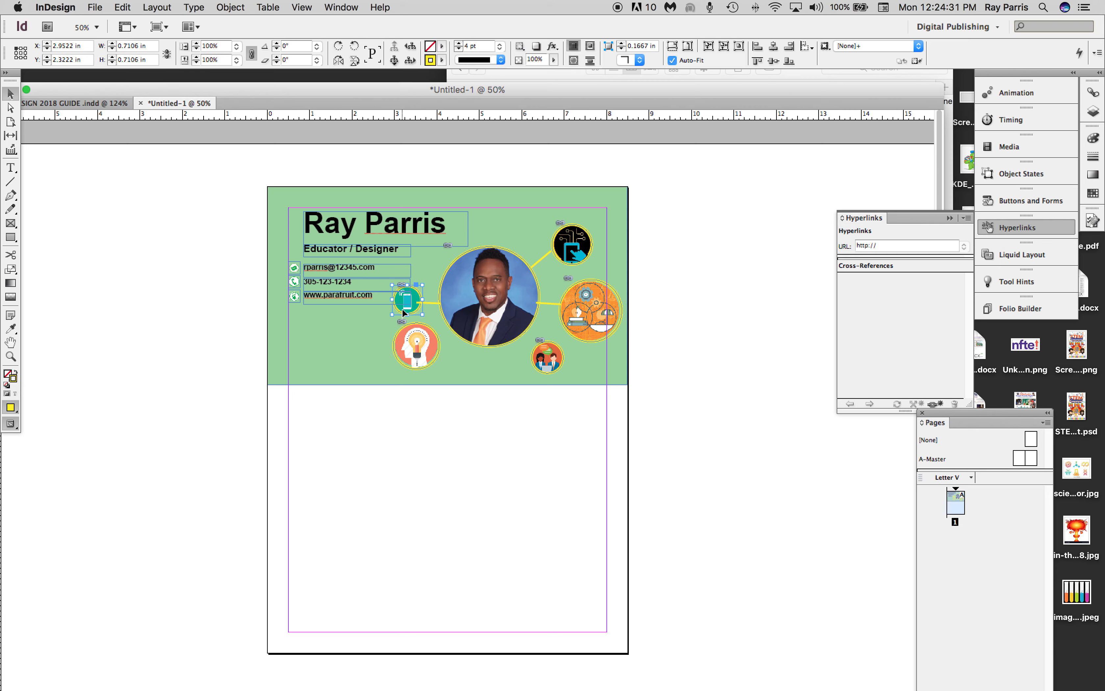
right_click(402, 308)
mouse_move(442, 421)
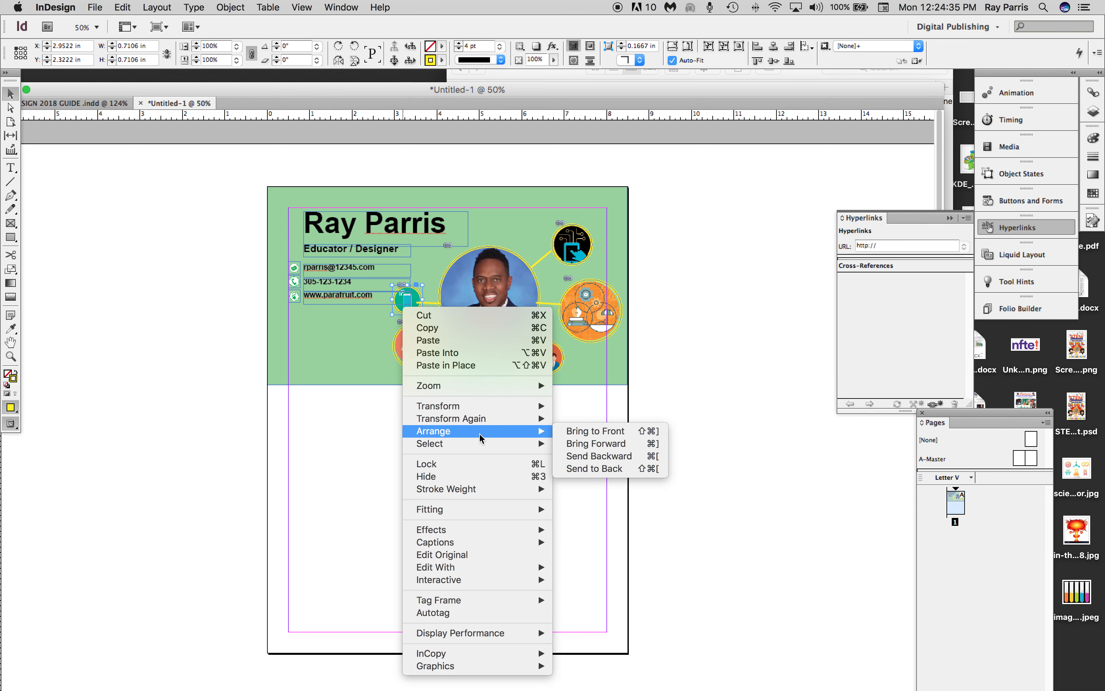
left_click(594, 434)
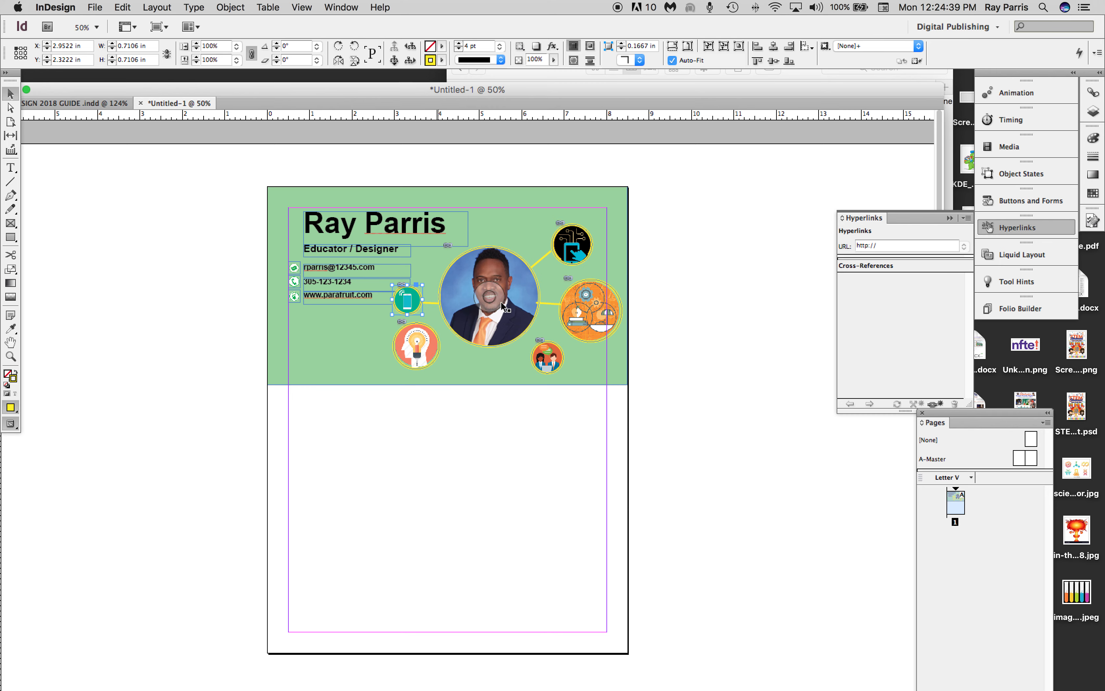
Duplicate the diagonal yellow line and place the copy between the portrait and the light-bulb head icon.
left_click(539, 264)
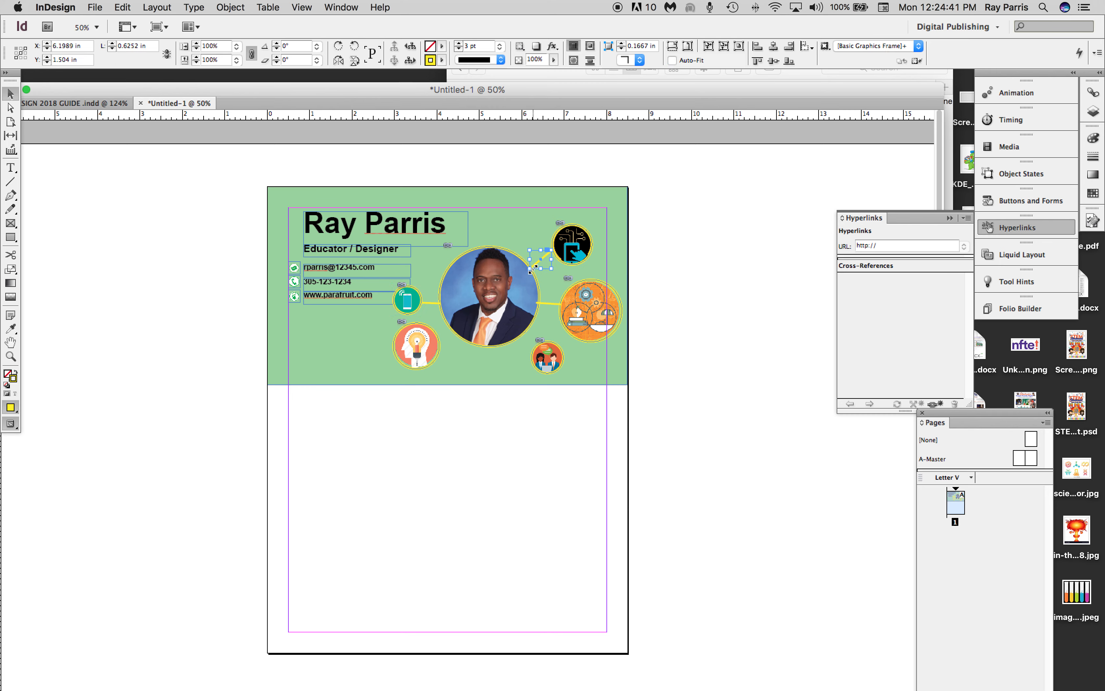
key("super+c")
key("super+v")
left_click_drag(474, 417, 452, 347)
left_click(480, 429)
left_click_drag(471, 414, 441, 319)
Bring the light-bulb head icon circle to the front, over the end of its connector line.
left_click(405, 354)
right_click(408, 356)
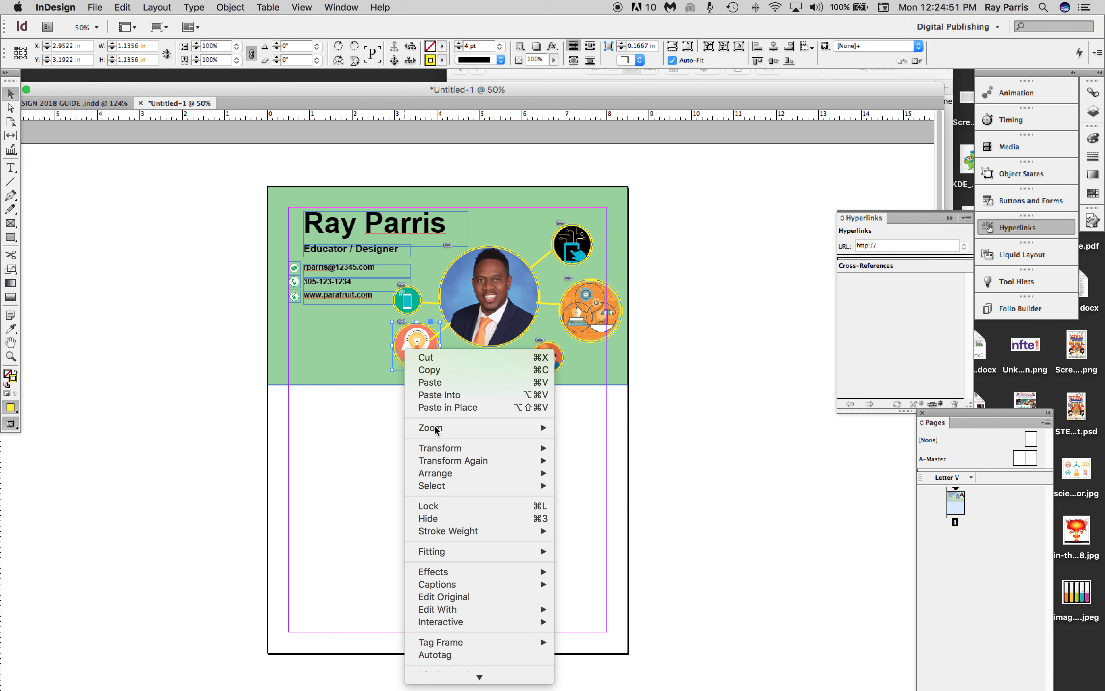
mouse_move(438, 473)
left_click(589, 475)
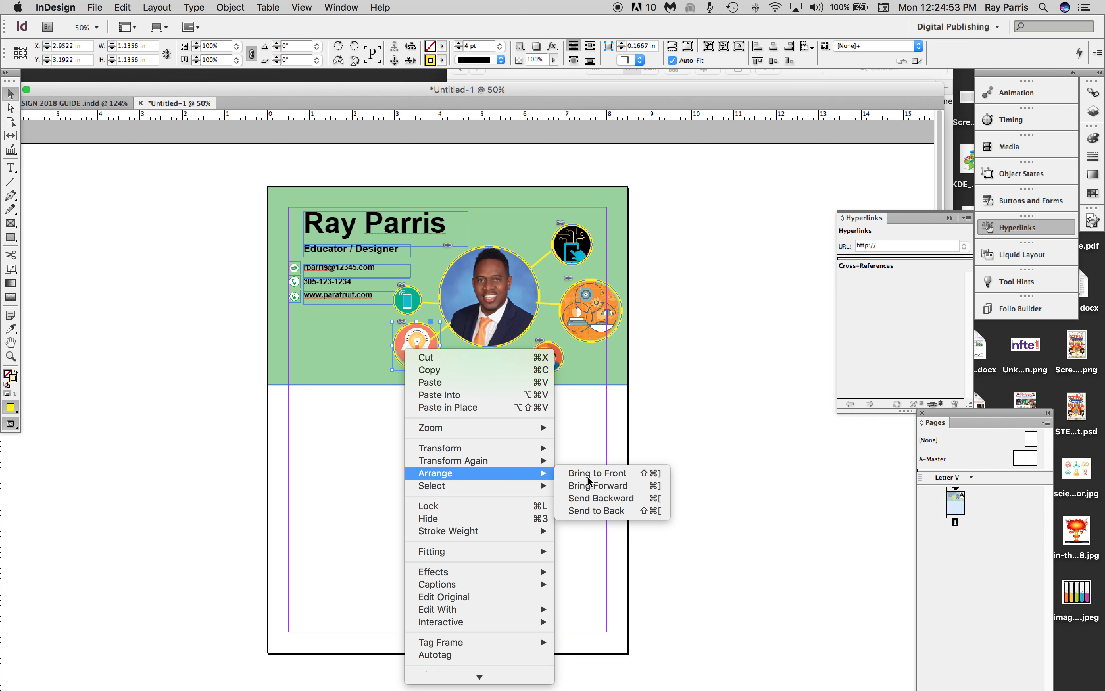
Bring the circular portrait to the front, over the inner ends of the connector lines.
left_click(478, 331)
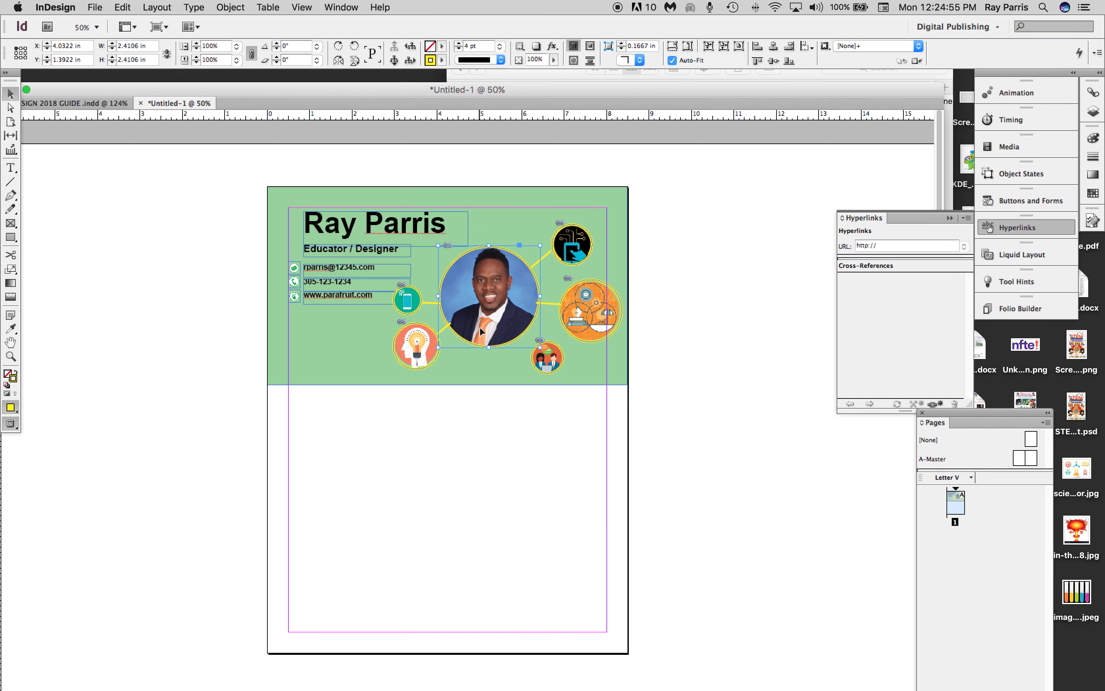
right_click(482, 331)
mouse_move(516, 450)
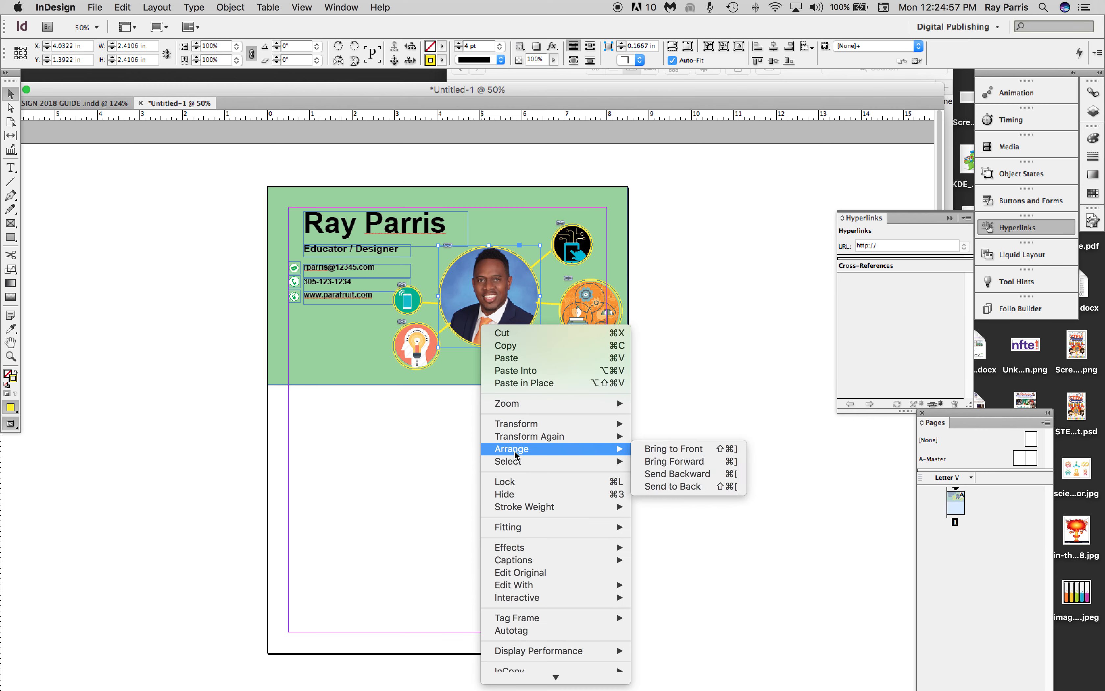
left_click(676, 450)
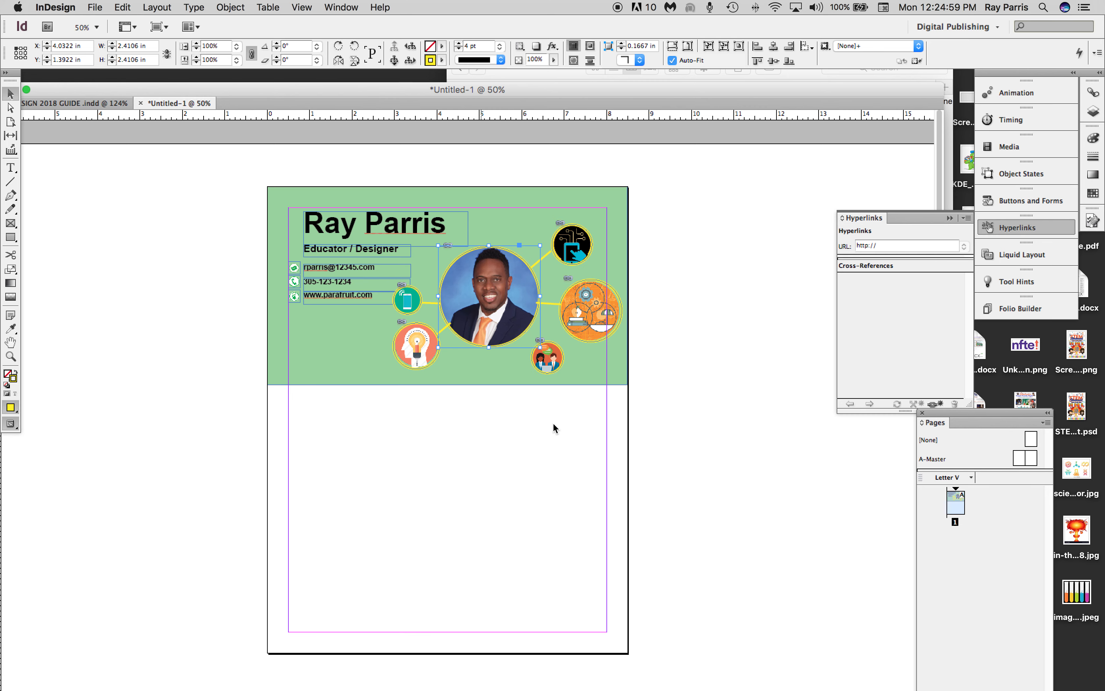
left_click(522, 430)
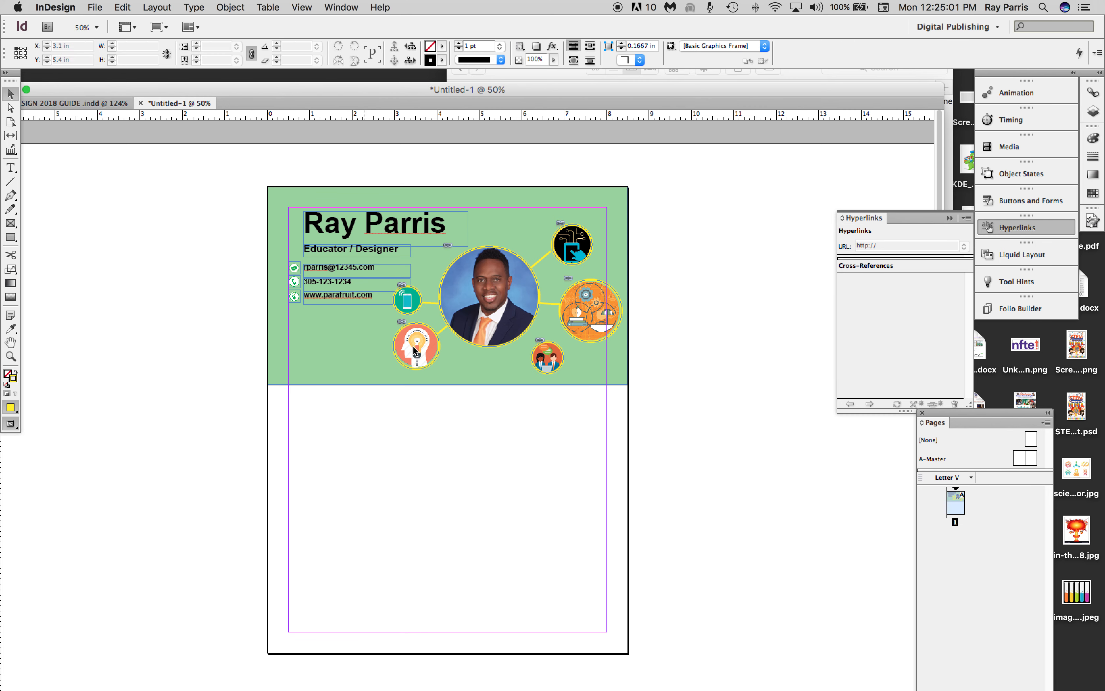
Duplicate the short yellow connector line right of the portrait and place the copy between the portrait and the people icon circle, rotated to about -72°.
left_click(551, 304)
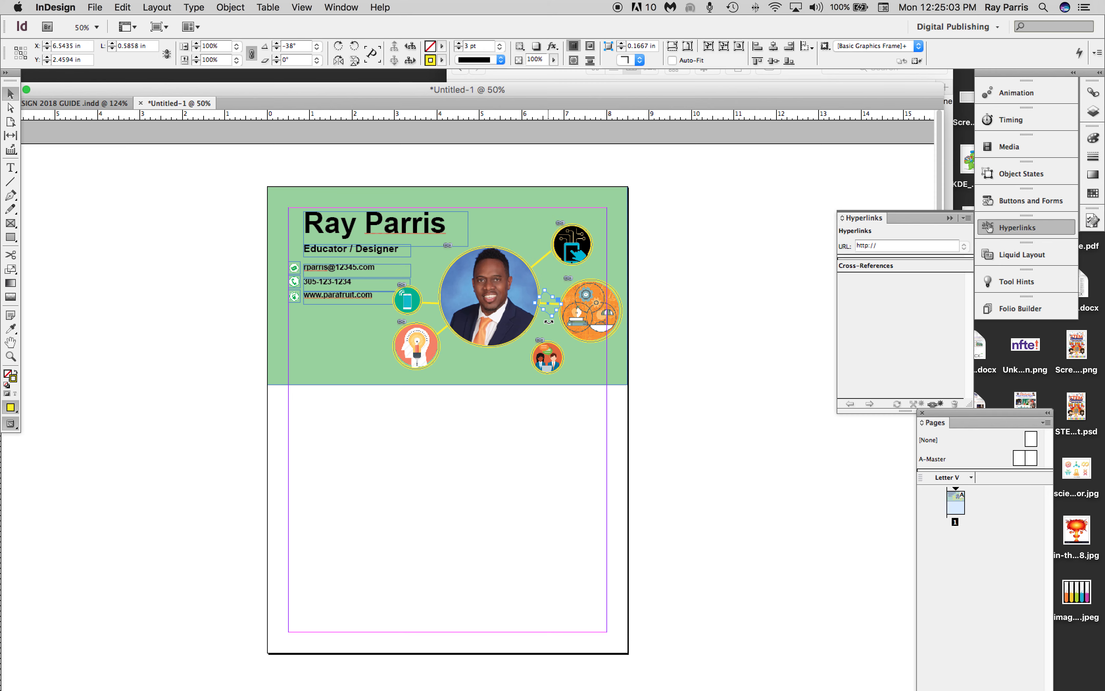
left_click_drag(544, 320, 556, 366)
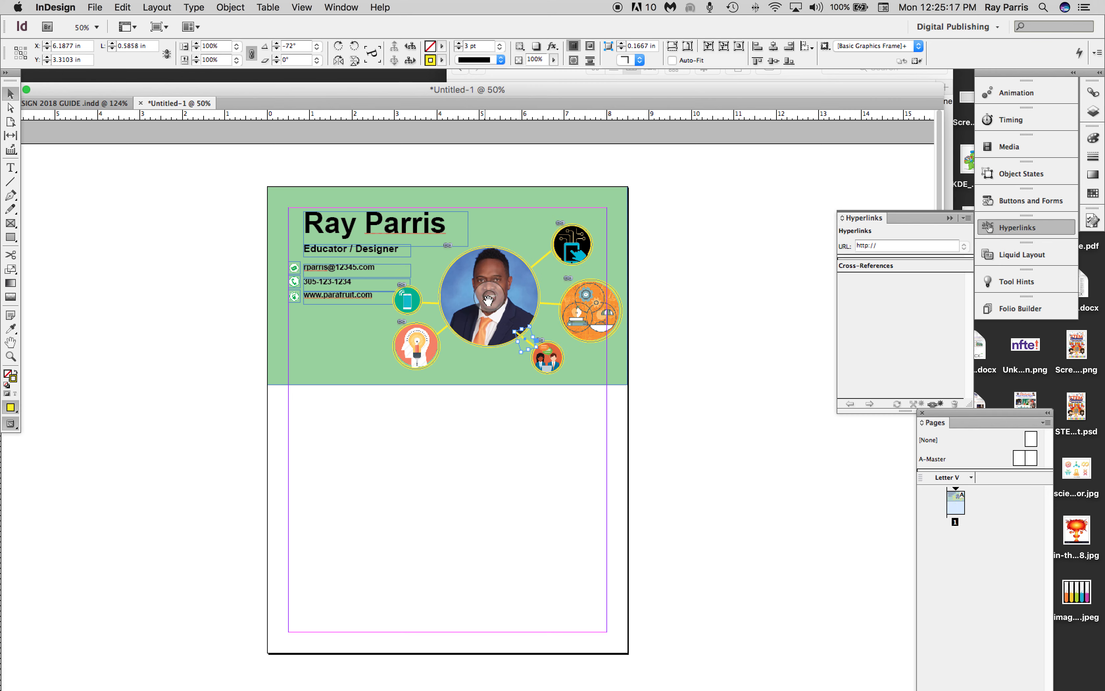
Bring the portrait and the people icon circle to the front together, over the ends of their connector line.
left_click(517, 319)
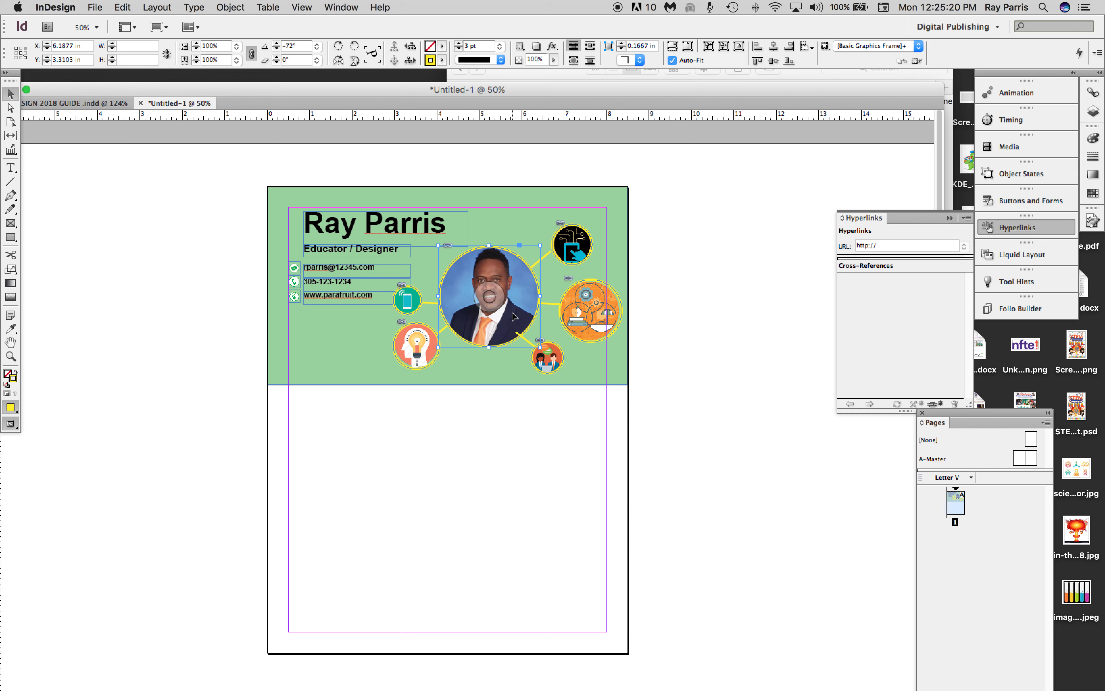
left_click(553, 368, "shift")
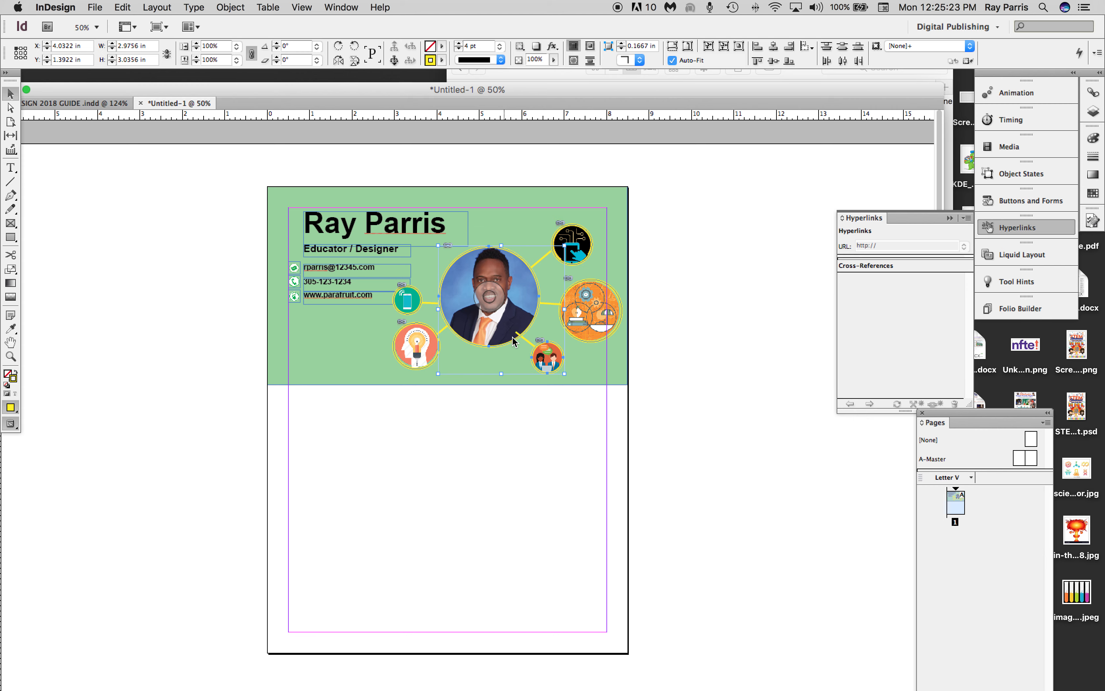
right_click(505, 321)
mouse_move(548, 432)
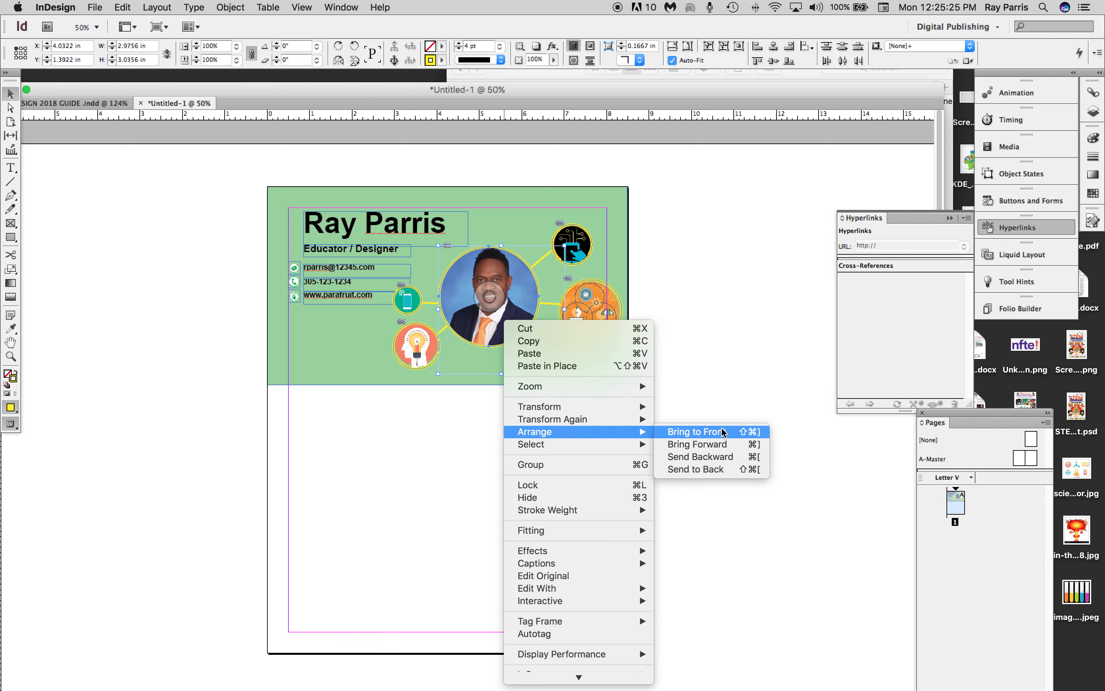
left_click(723, 431)
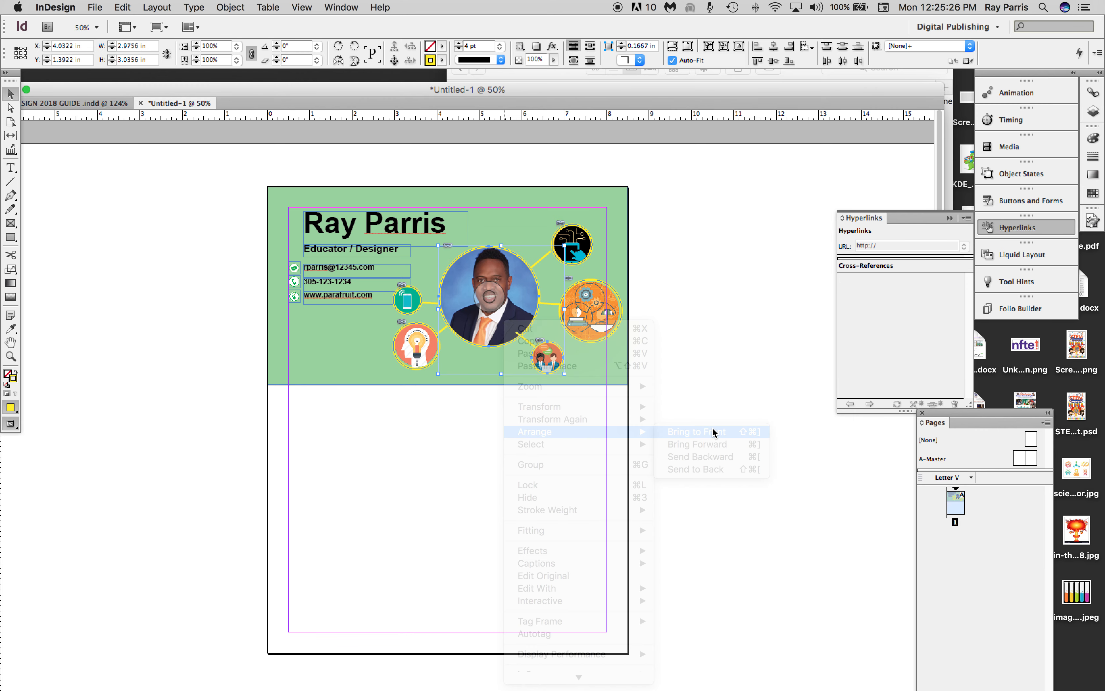
left_click(447, 469)
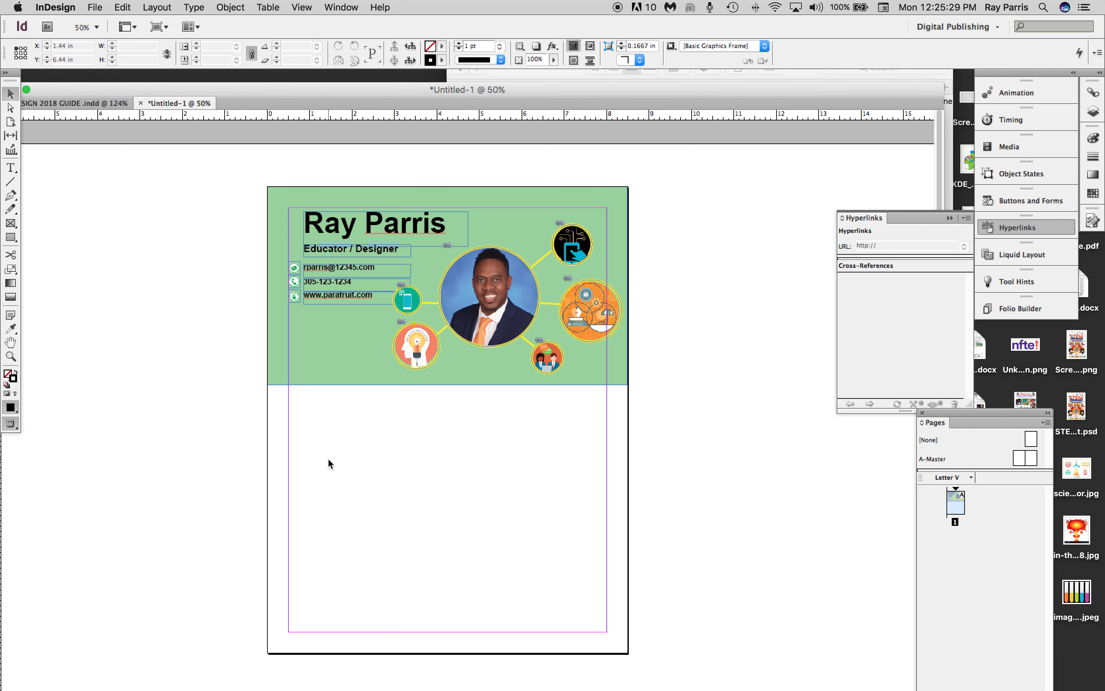
Extend the green header rectangle downward to 5.04 in high and draw a small text frame just below its left part.
left_click(353, 381)
left_click_drag(450, 385, 448, 400)
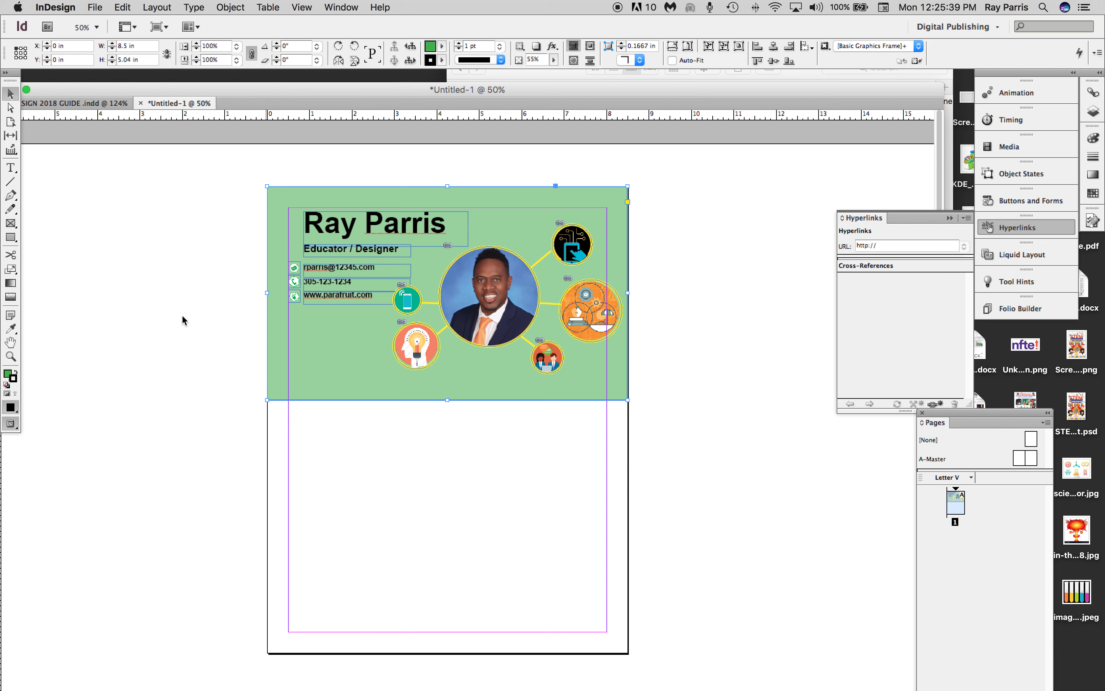
left_click(11, 167)
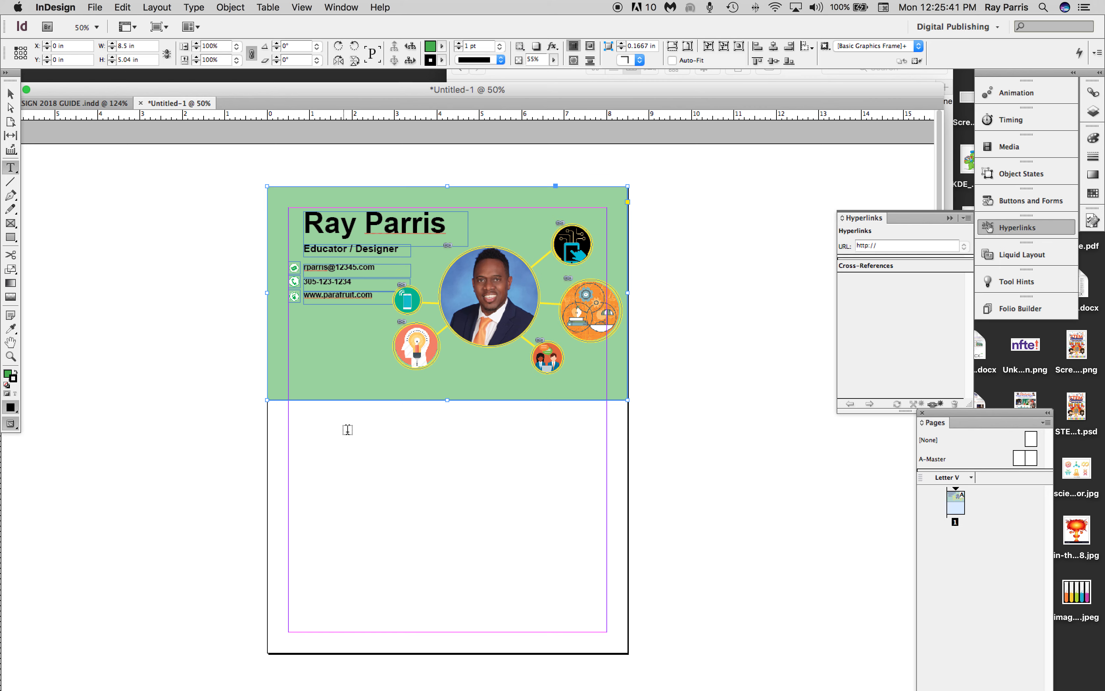
left_click_drag(295, 414, 386, 434)
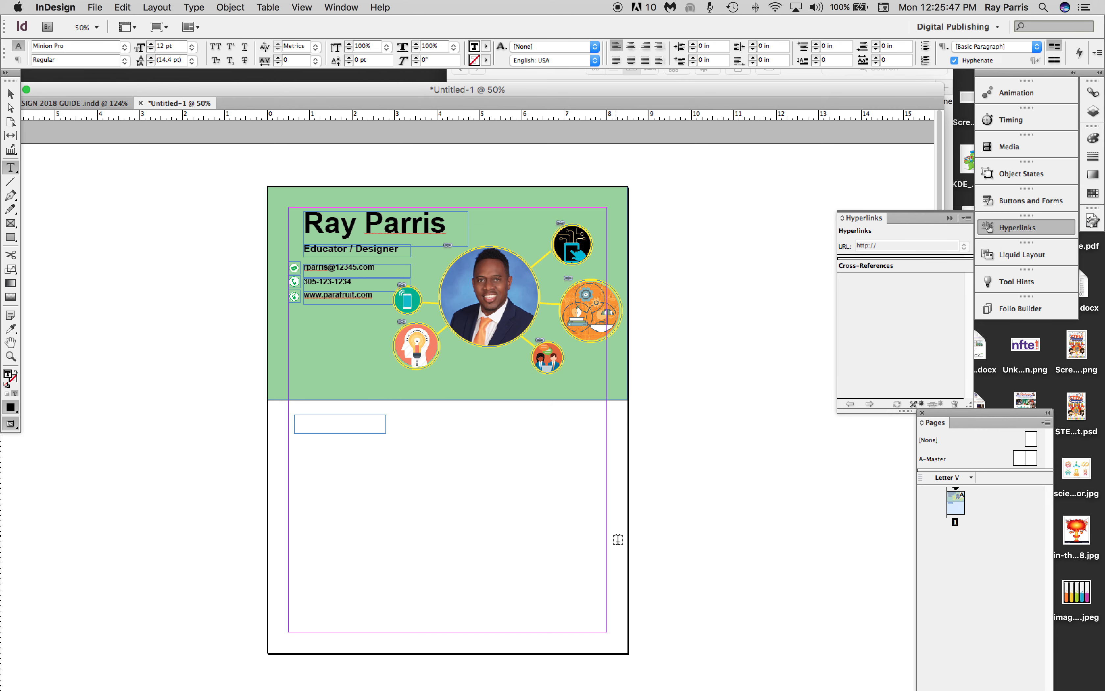
Switch to the resume document in Word, copy the heading PROFESSIONAL EXPERIENCE, and paste it into the new text frame in InDesign.
key("super+Tab")
left_click_drag(566, 389, 608, 394)
left_click(772, 389)
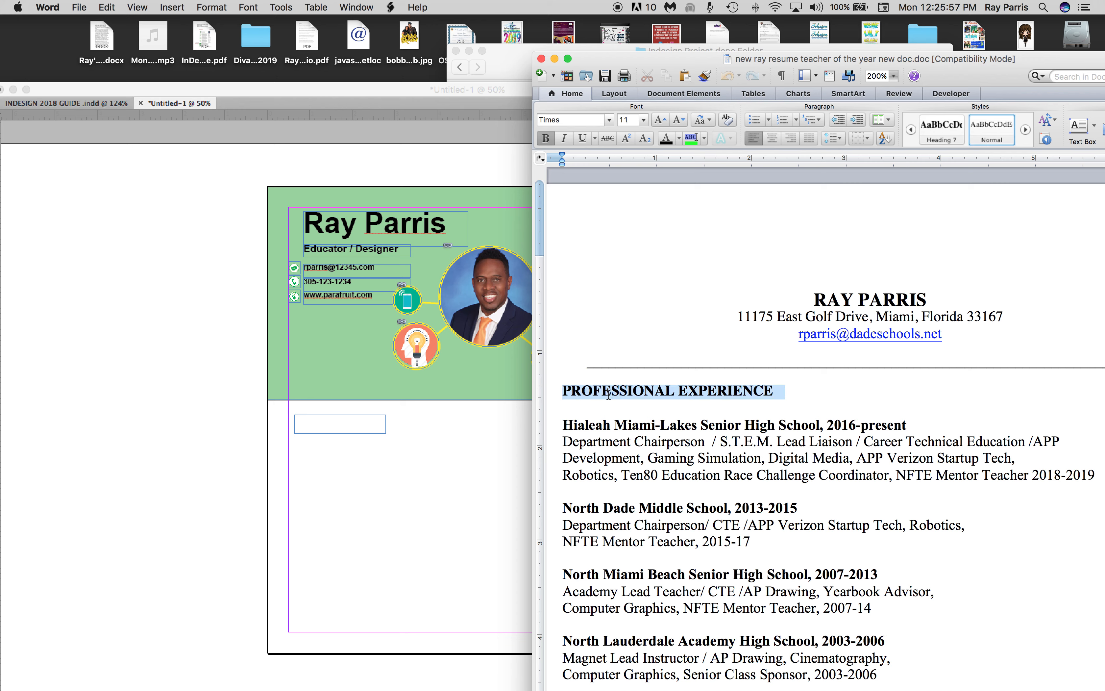
left_click(681, 390)
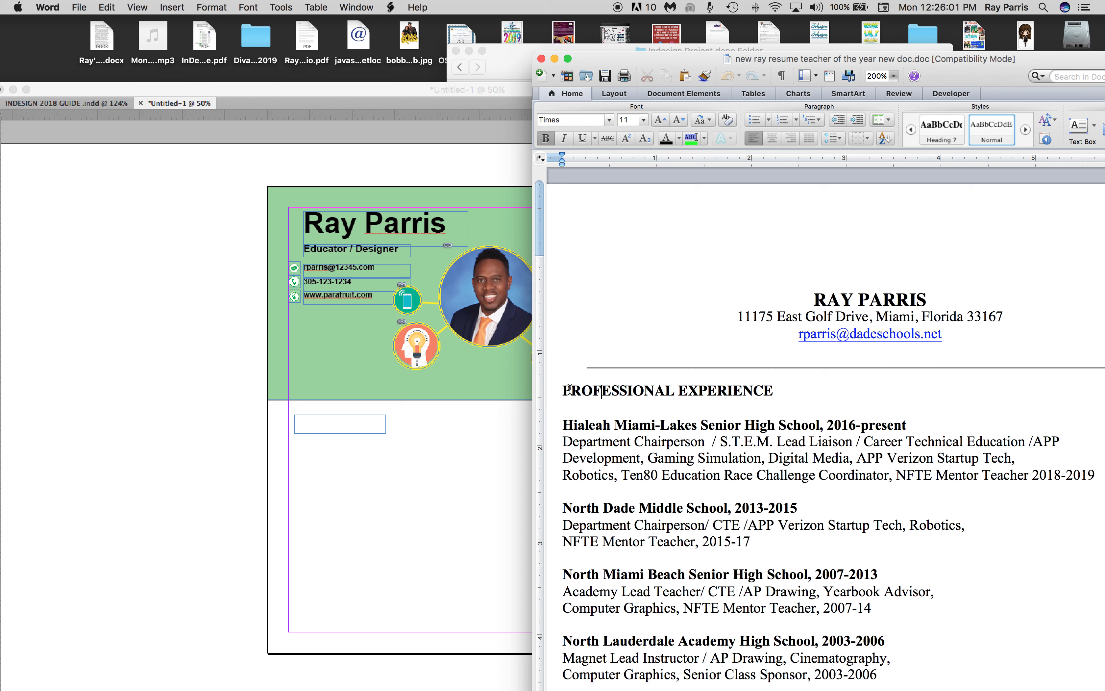
left_click_drag(565, 391, 743, 385)
key("super+c")
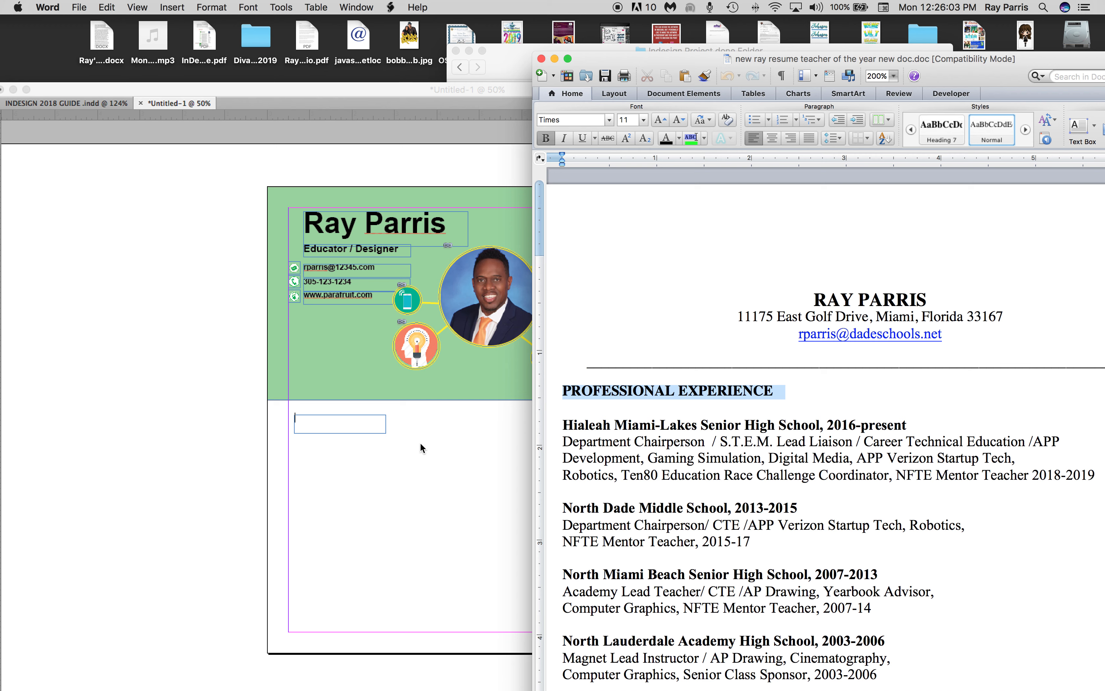
left_click(315, 427)
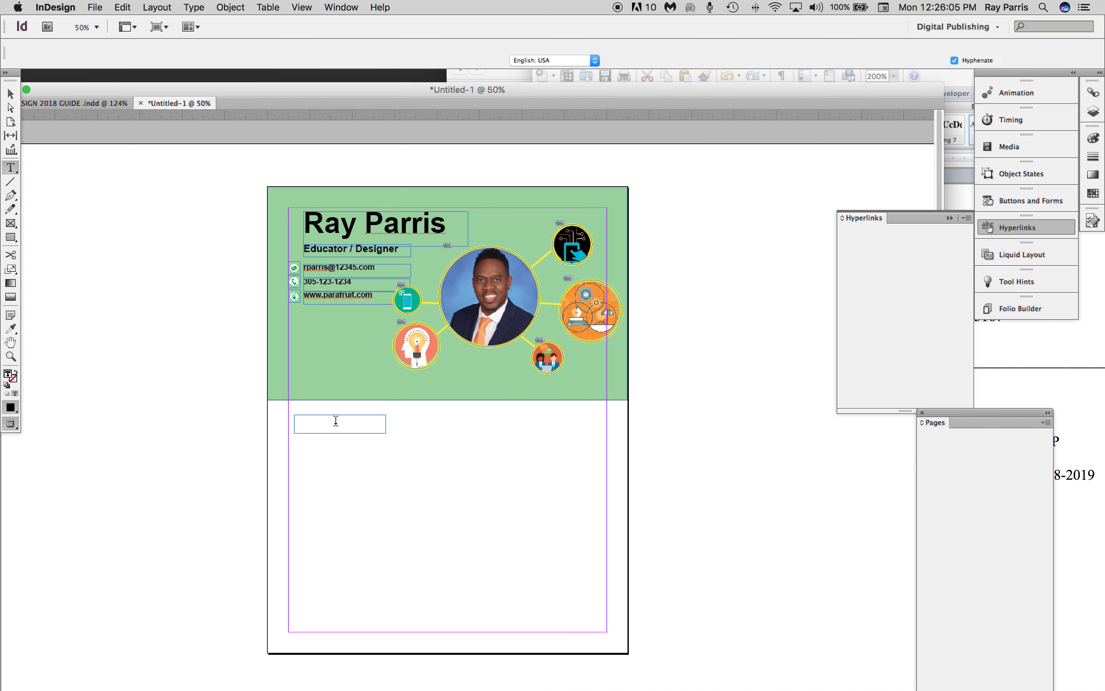
key("super+v")
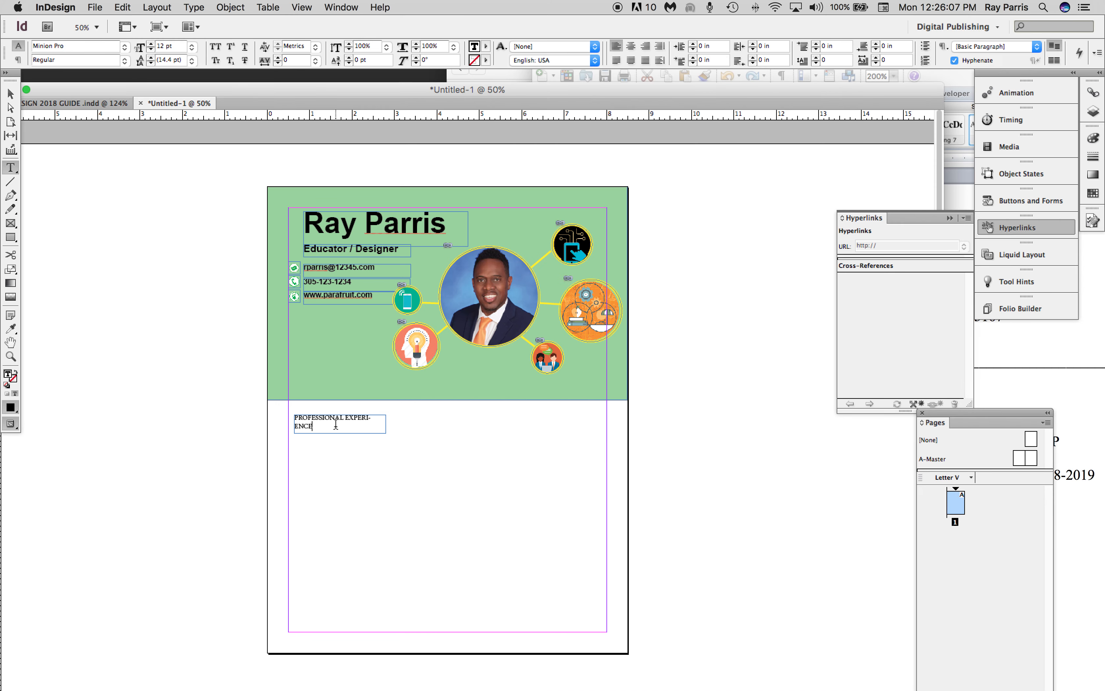
Check the font and size of the Educator / Designer title line and select its text frame.
left_click_drag(336, 424, 283, 404)
left_click(360, 251)
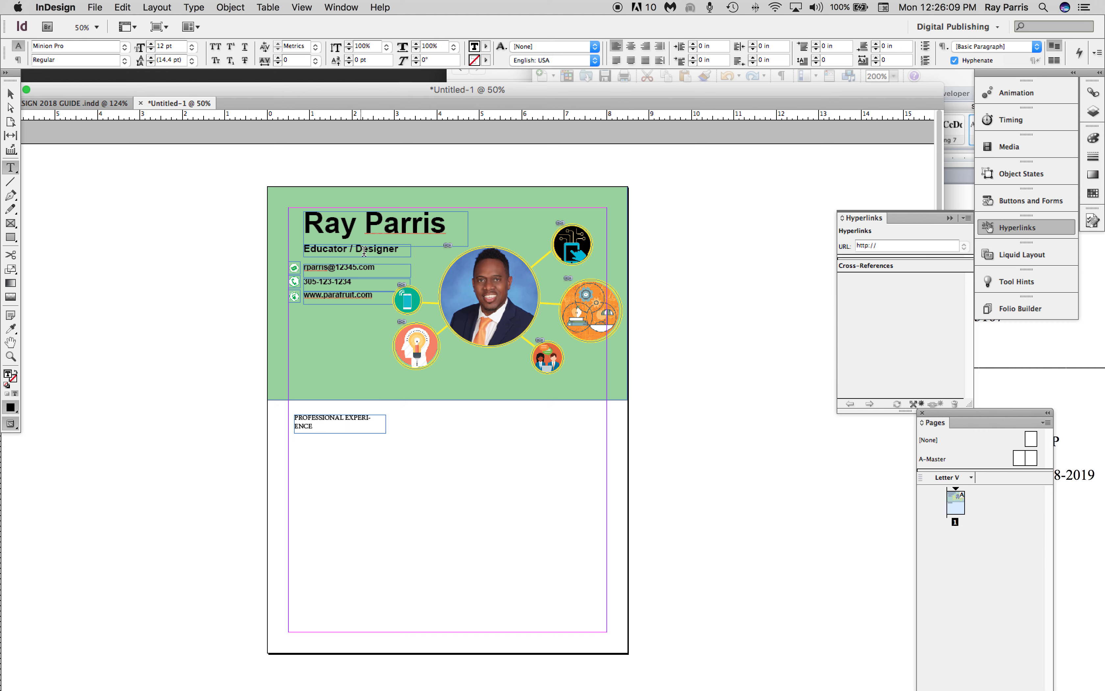
left_click_drag(400, 250, 301, 250)
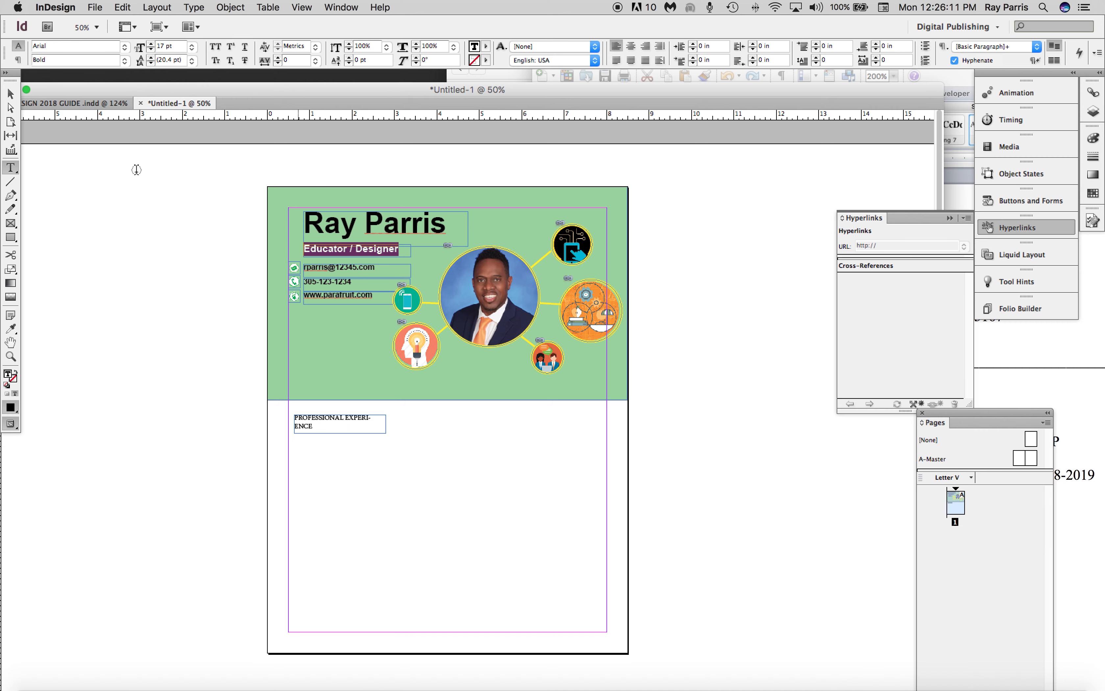
left_click(10, 94)
left_click(405, 259)
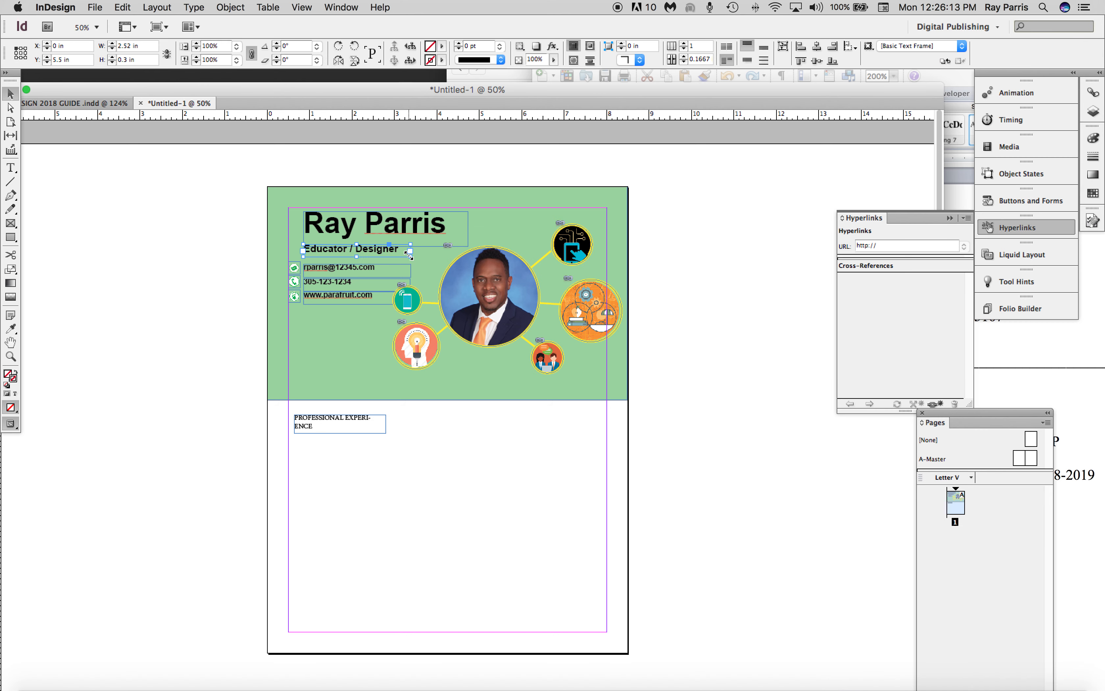
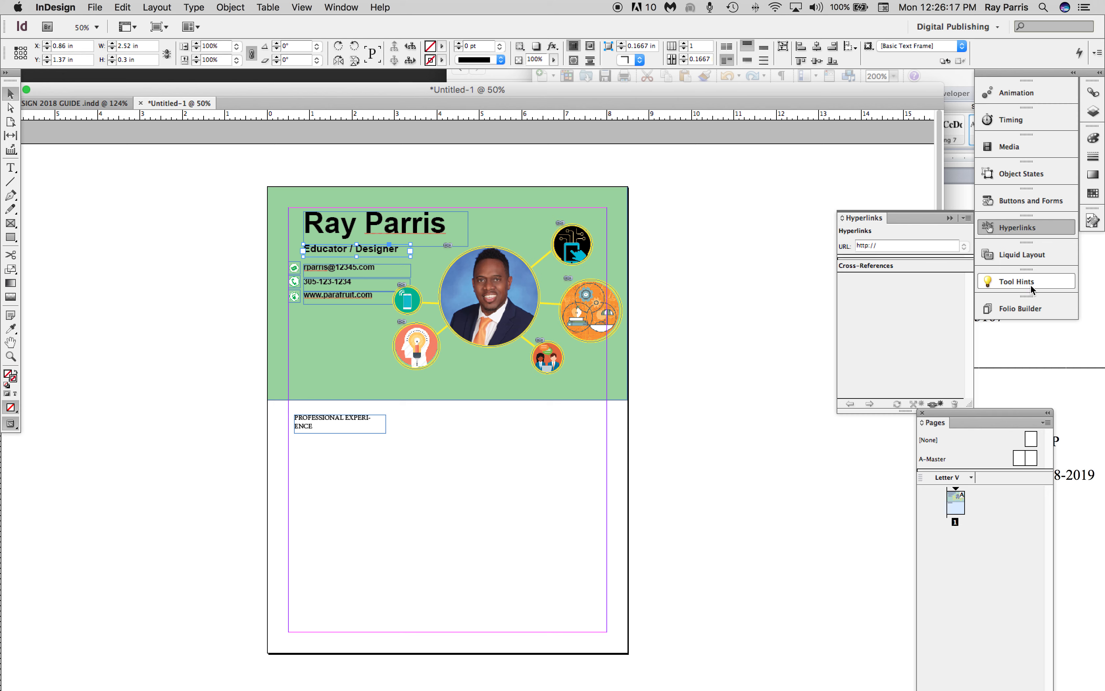
Create a character style named title from the formatting of the Educator / Designer line.
left_click(232, 7)
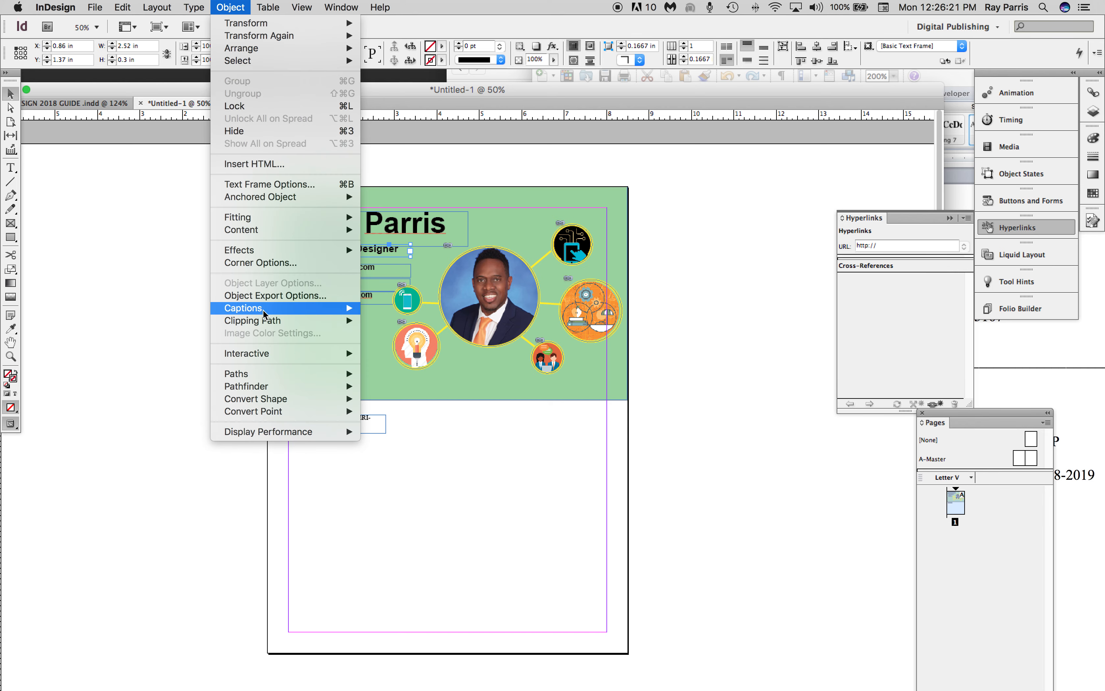
mouse_move(342, 7)
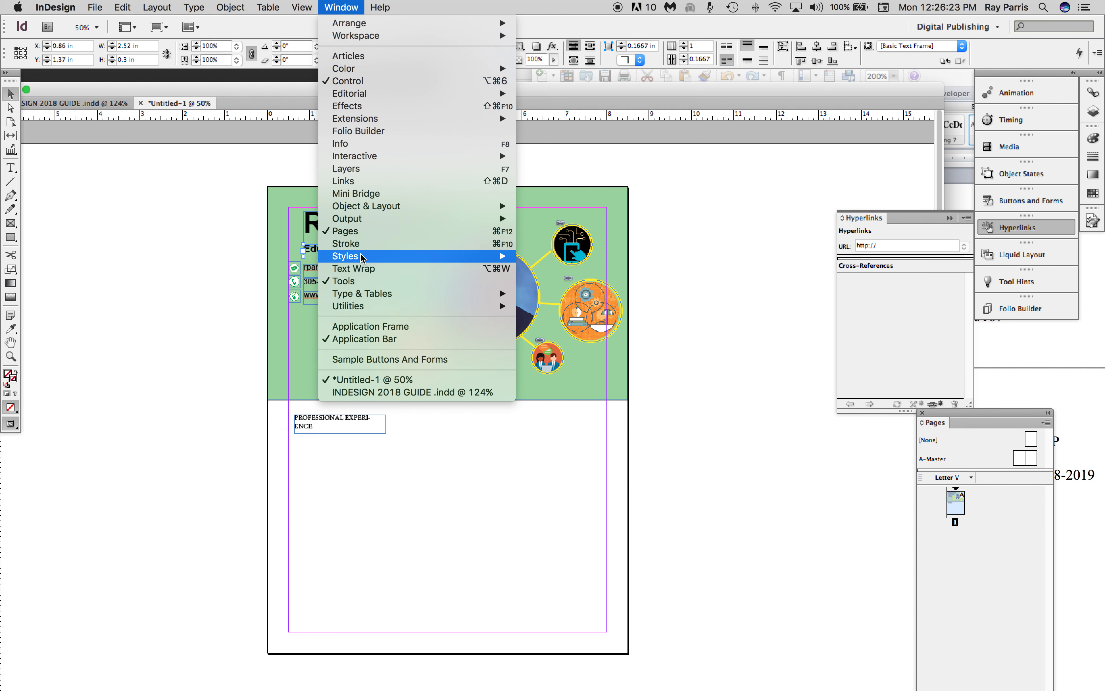
mouse_move(361, 260)
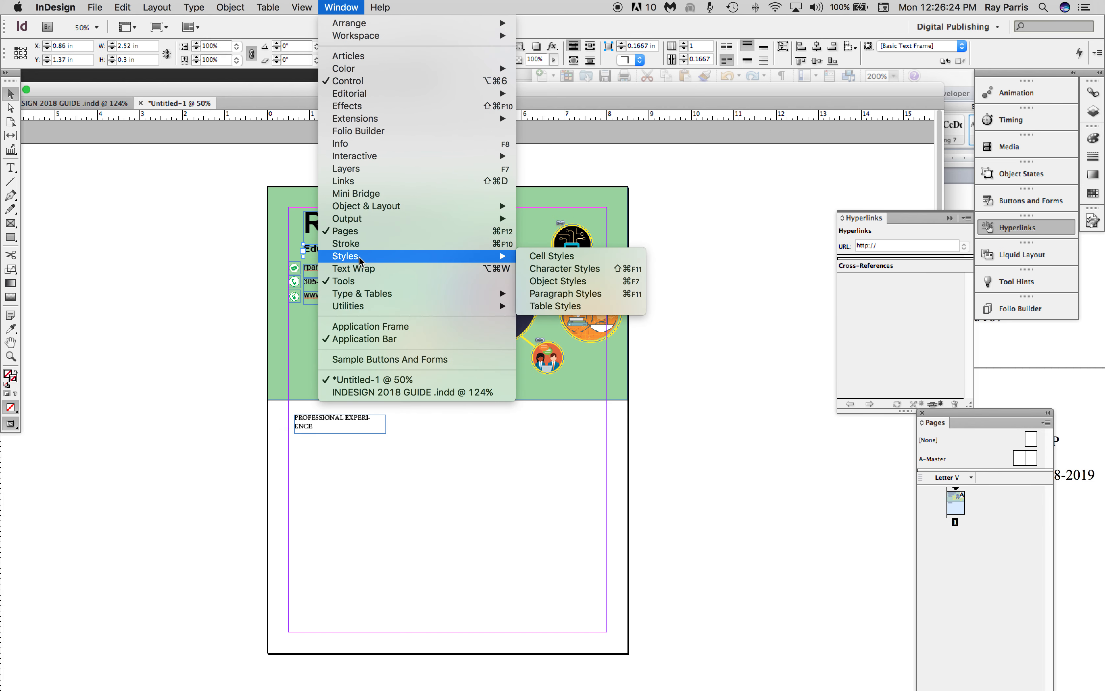
left_click(547, 270)
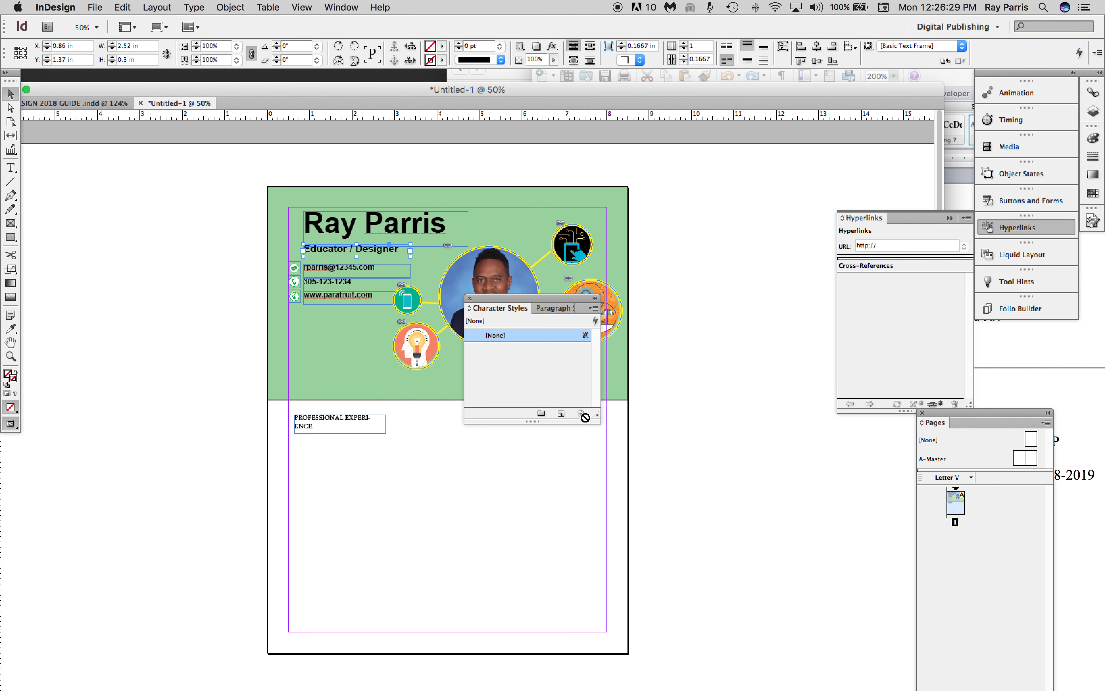
left_click(561, 413)
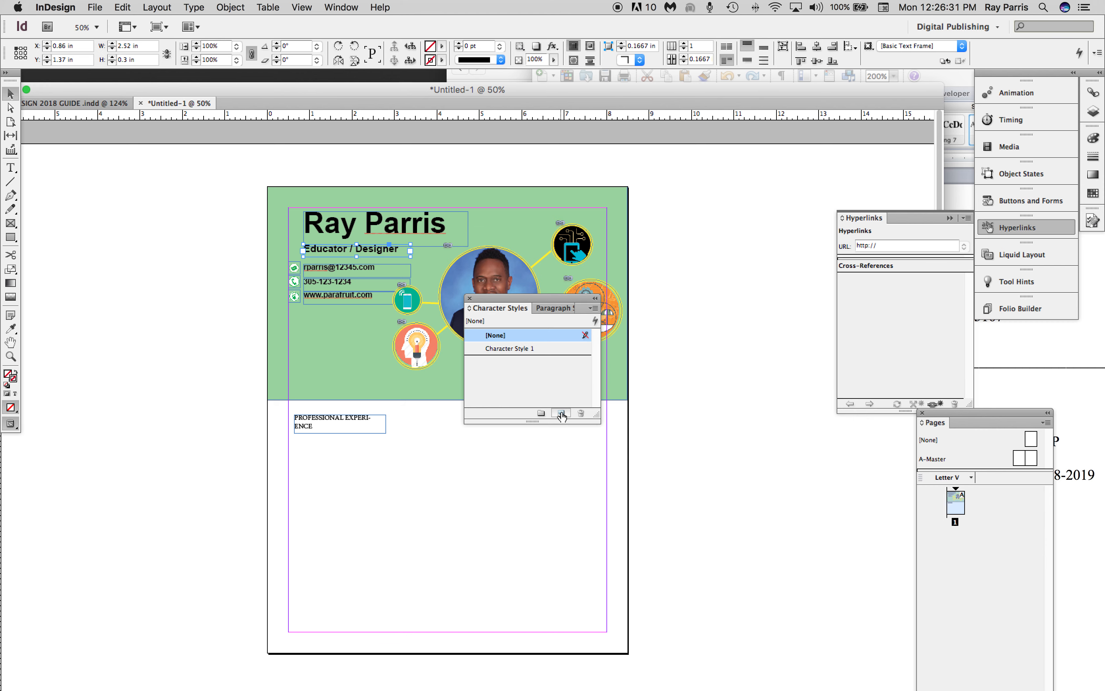
double_click(514, 349)
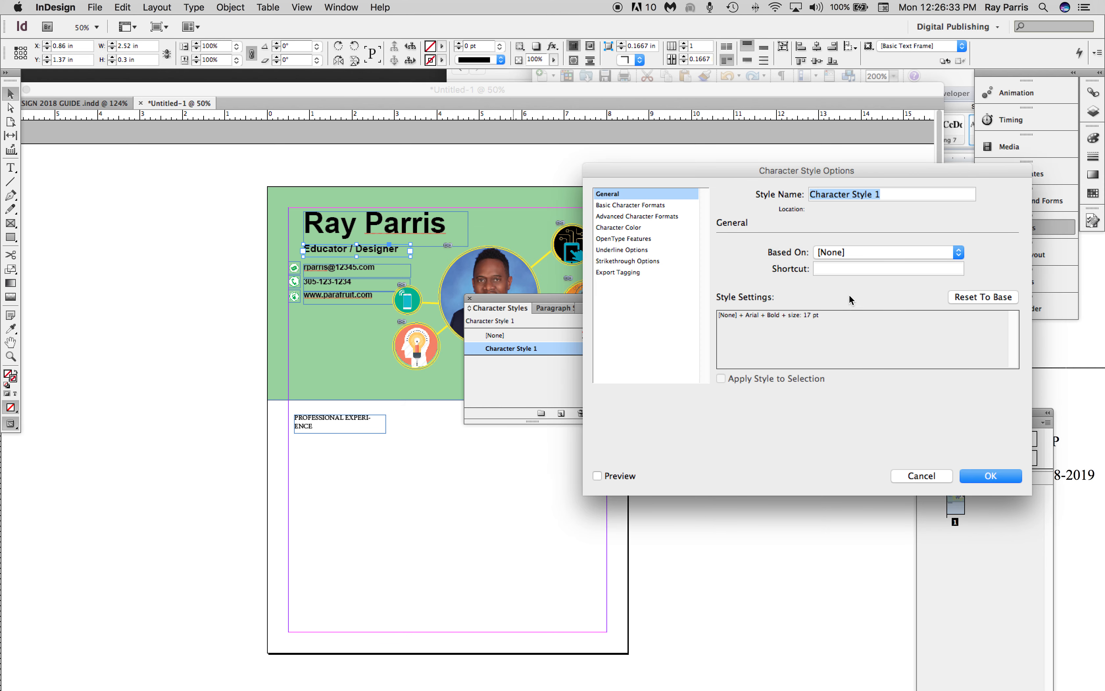
left_click_drag(888, 193, 737, 199)
type("title")
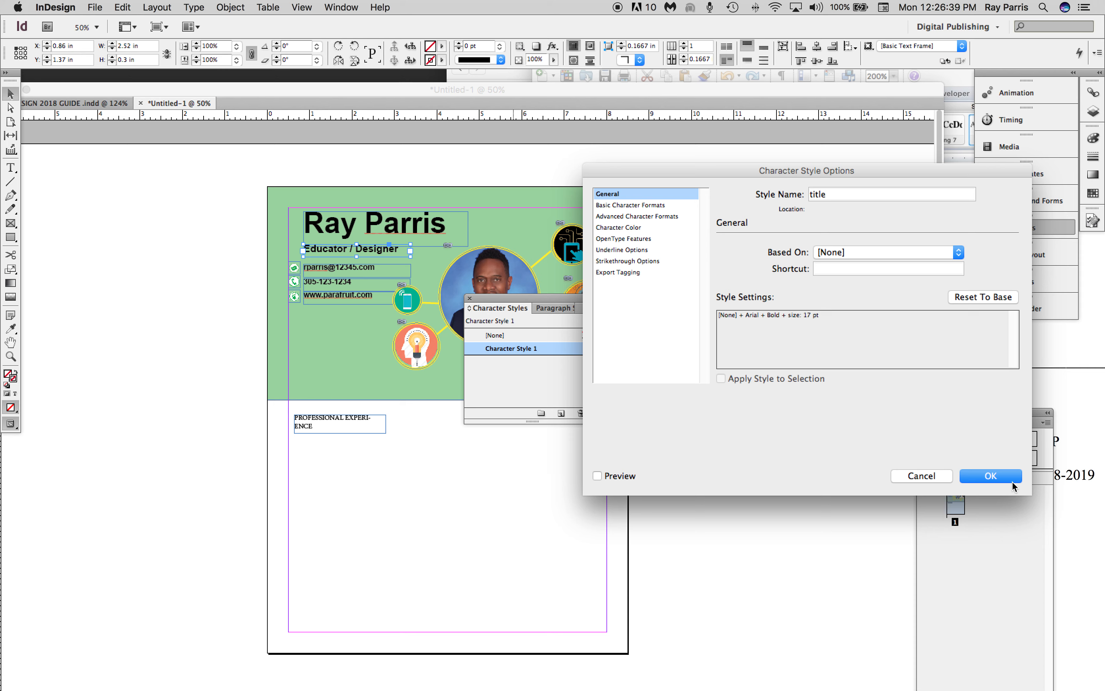
left_click(1007, 477)
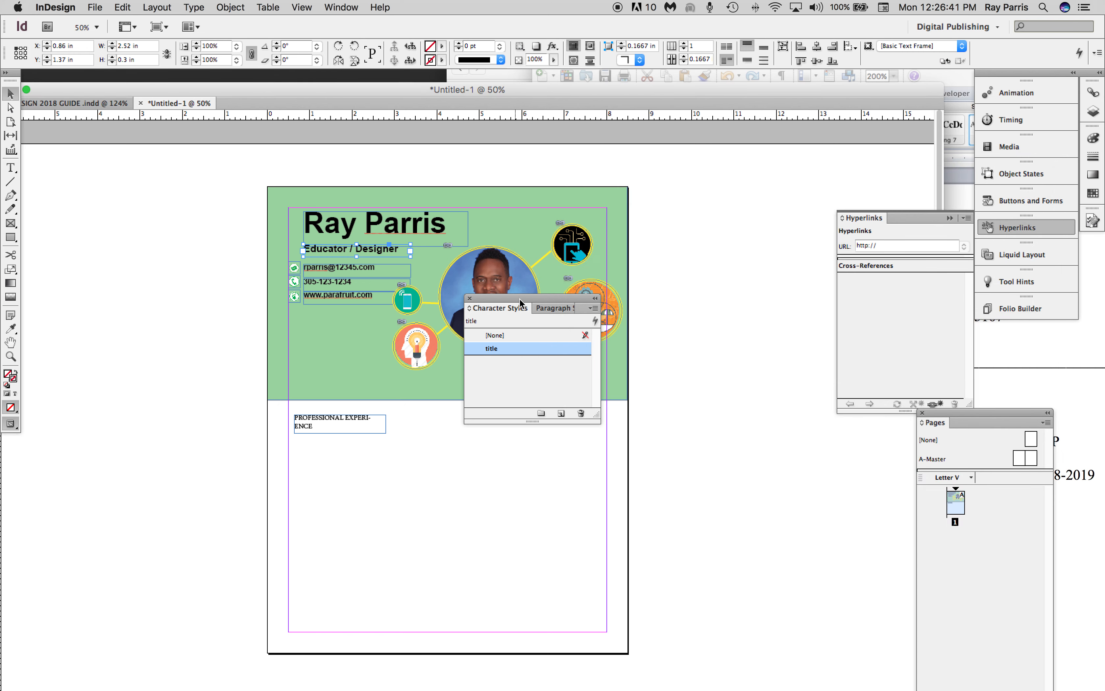
Apply the title character style to the whole PROFESSIONAL EXPERIENCE heading and widen its text frame to about 3.7 in.
left_click_drag(521, 302, 762, 243)
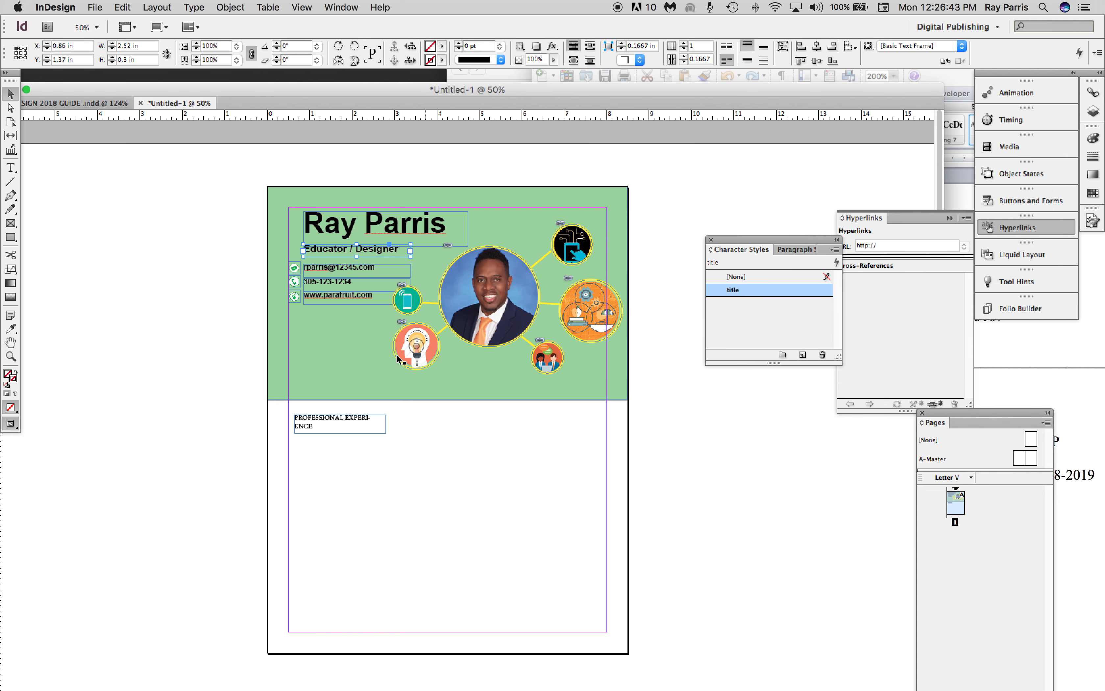
double_click(328, 424)
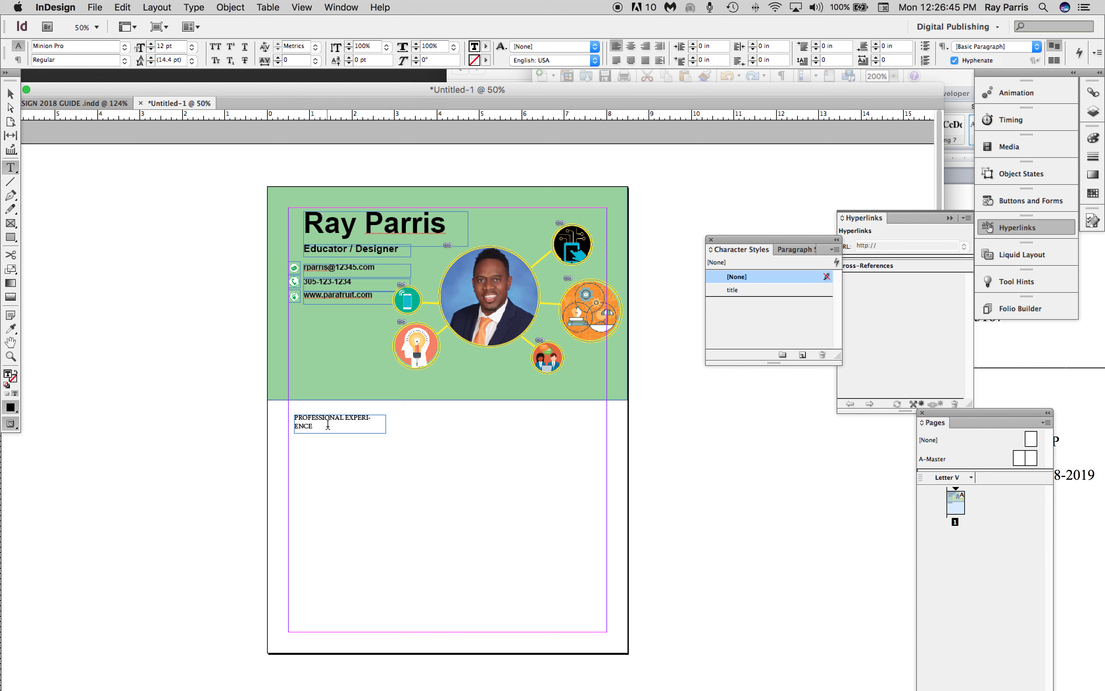
key("super+a")
left_click(731, 293)
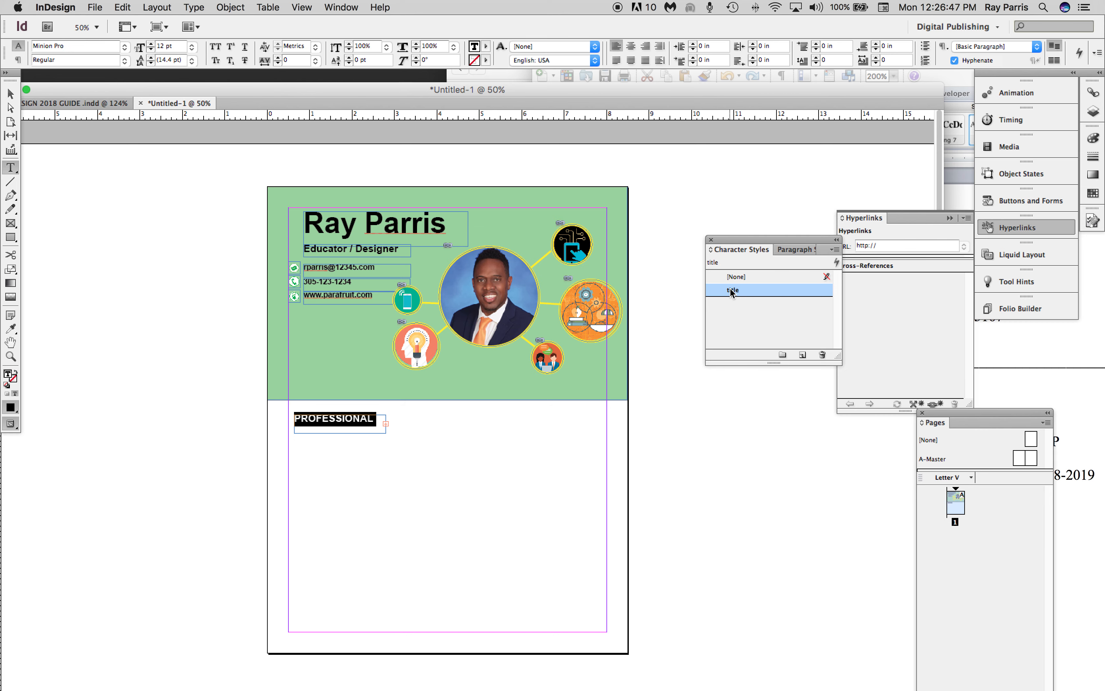
left_click(12, 96)
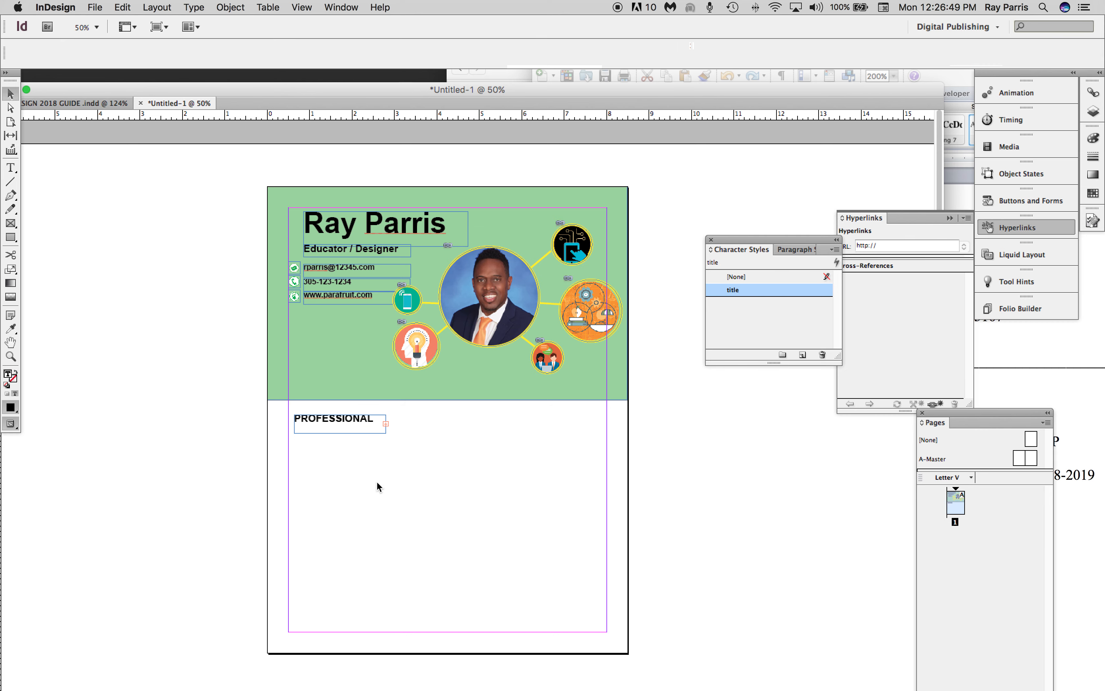
left_click_drag(389, 434, 445, 434)
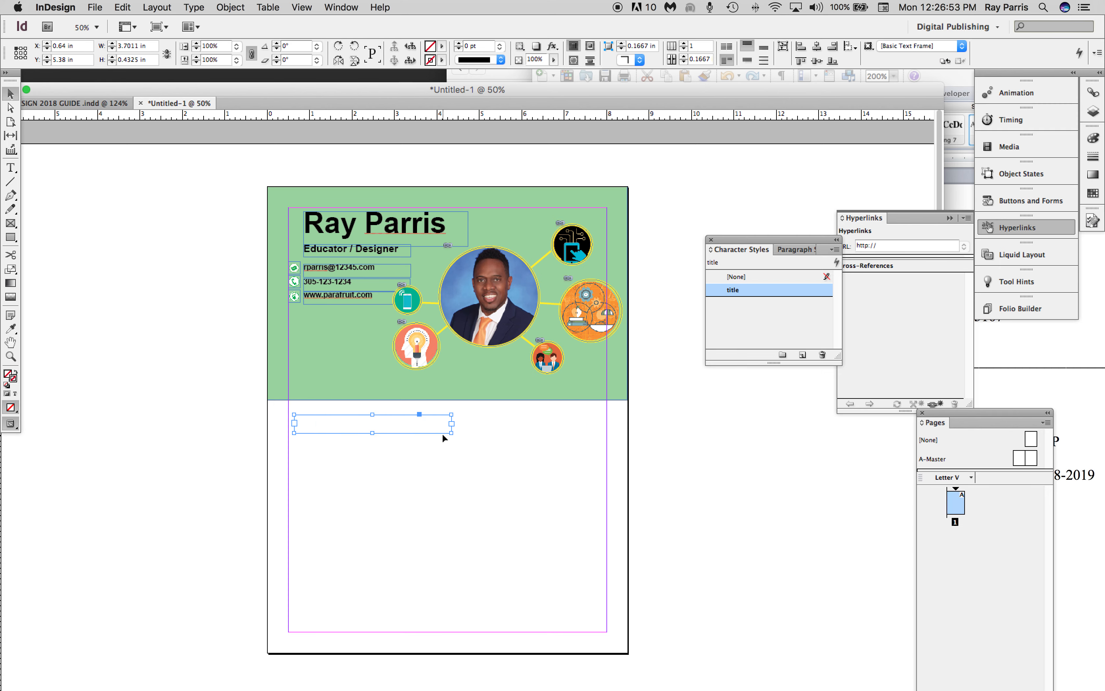
Shorten the heading below the green header to EXPERIENCE by deleting the word PROFESSIONAL.
double_click(374, 421)
key("BackSpace")
key("BackSpace")
key("BackSpace")
key("BackSpace")
key("BackSpace")
key("BackSpace")
key("BackSpace")
key("BackSpace")
key("BackSpace")
key("BackSpace")
key("BackSpace")
key("BackSpace")
key("BackSpace")
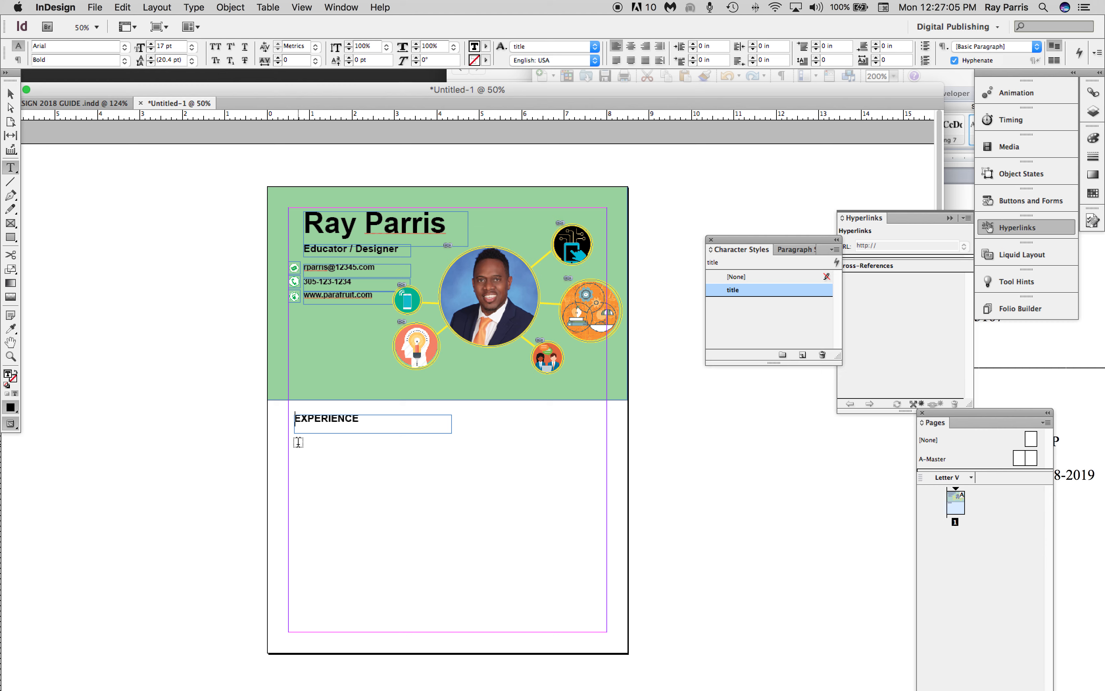
Draw a text frame about 2.94 by 0.94 in below EXPERIENCE and paste in the Hialeah Miami-Lakes Senior High School entry copied from the Word resume.
left_click_drag(300, 443, 425, 482)
left_click(1043, 378)
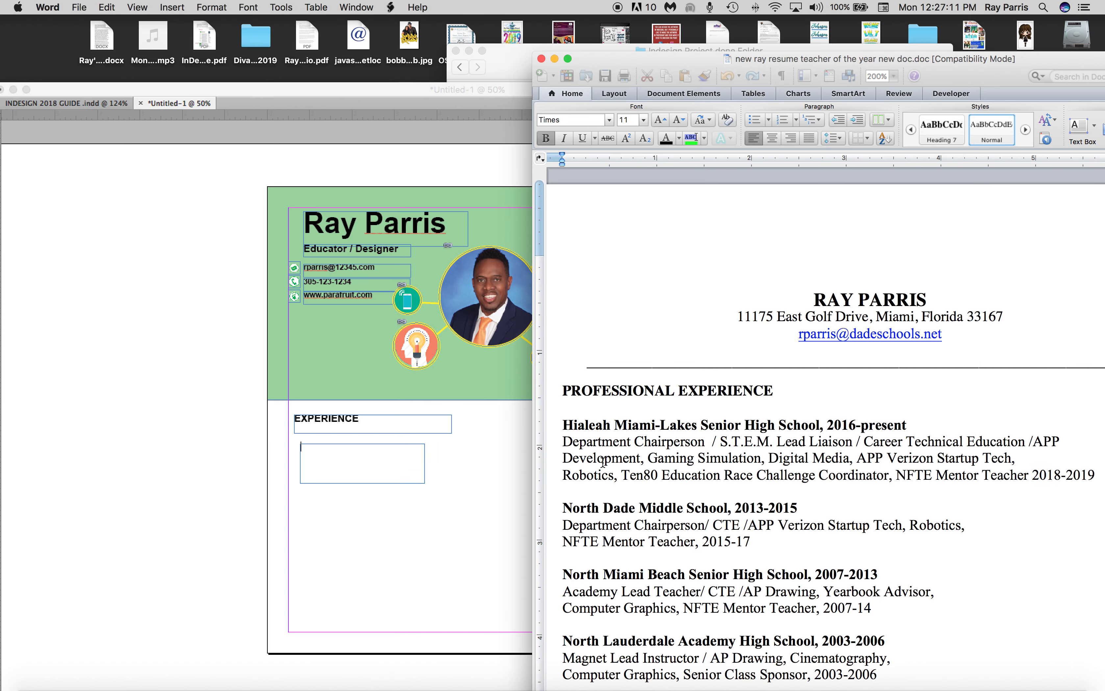
left_click_drag(571, 427, 1085, 469)
left_click(306, 449)
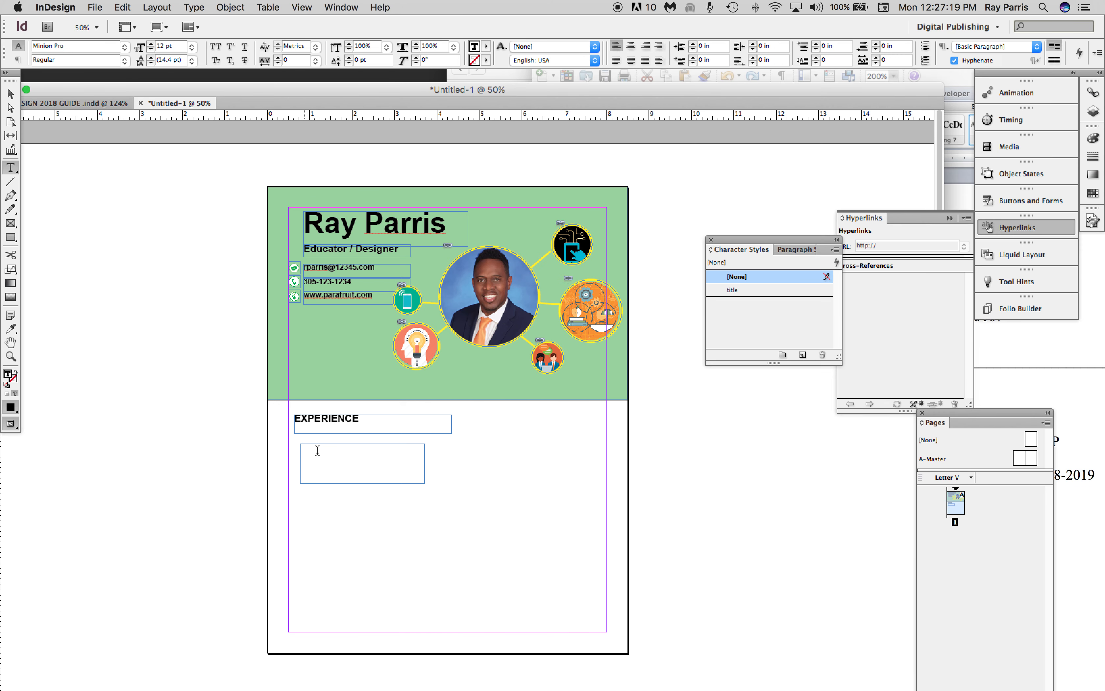
key("super+v")
Widen the job entry's text frame to about 3.78 in and move it up close beneath the EXPERIENCE heading.
left_click(11, 93)
left_click(387, 457)
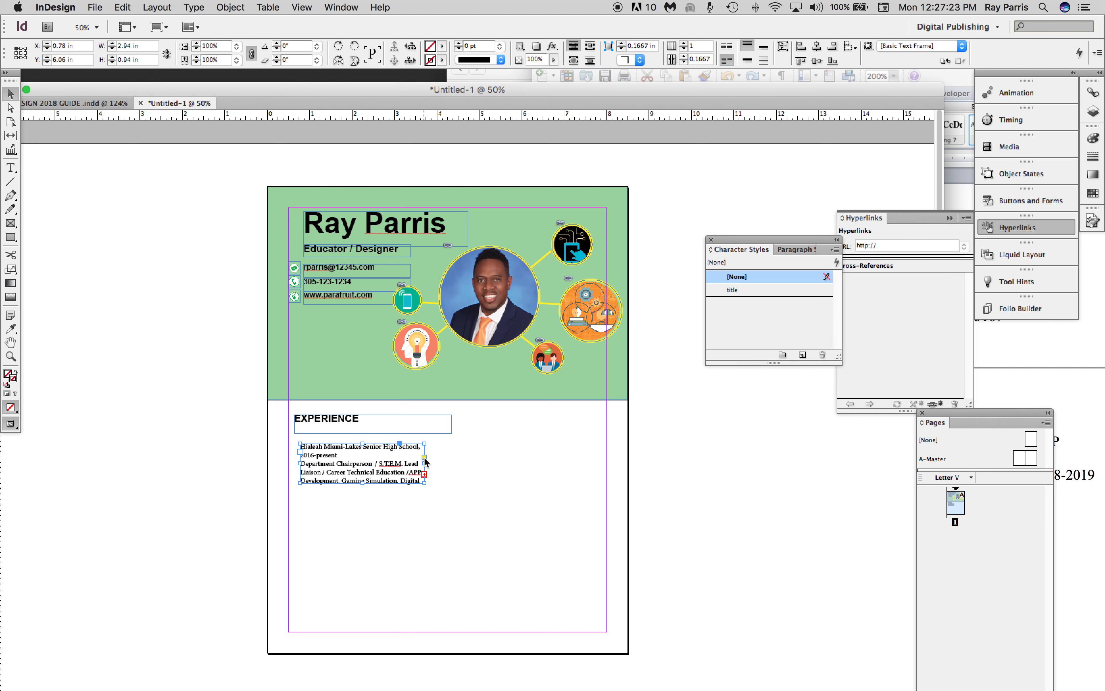
left_click_drag(425, 463, 455, 461)
left_click_drag(482, 460, 452, 453)
double_click(307, 458)
key("super+v")
key("Escape")
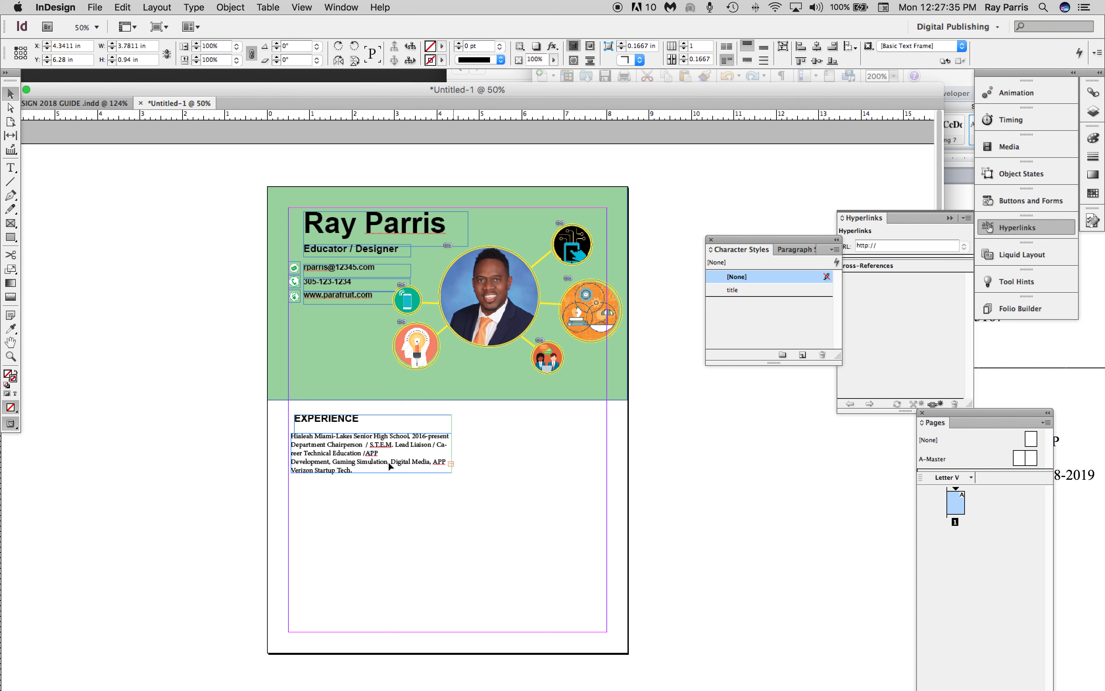
Join the Development line to the preceding APP line with a period, and set the whole job entry to 10 pt.
double_click(354, 470)
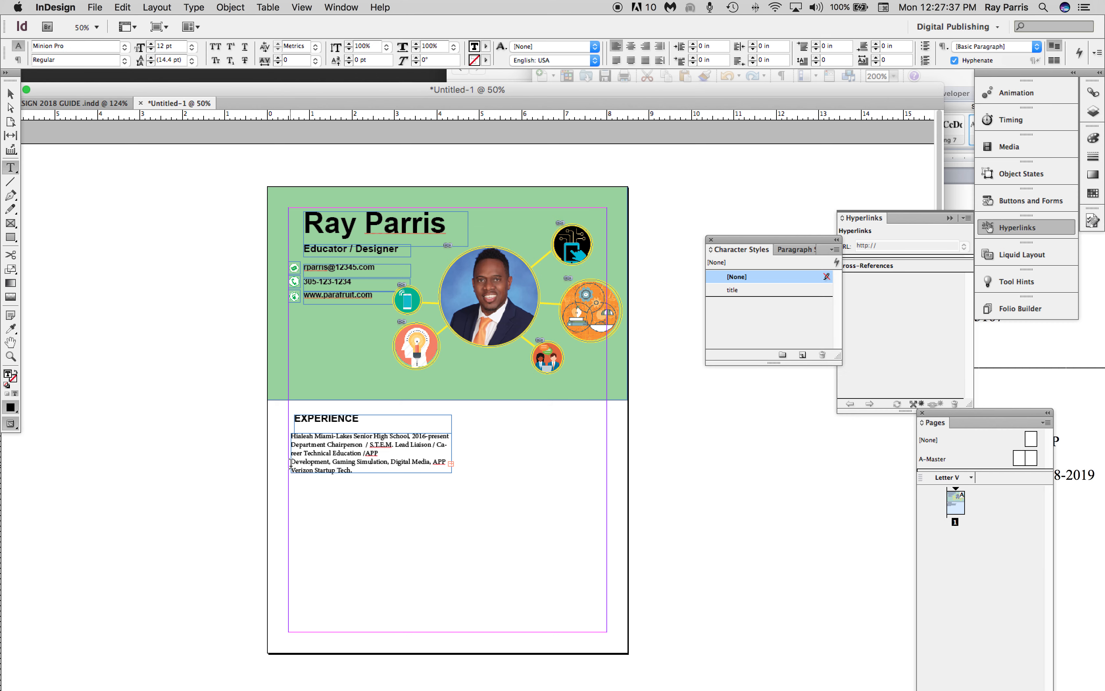
key("BackSpace")
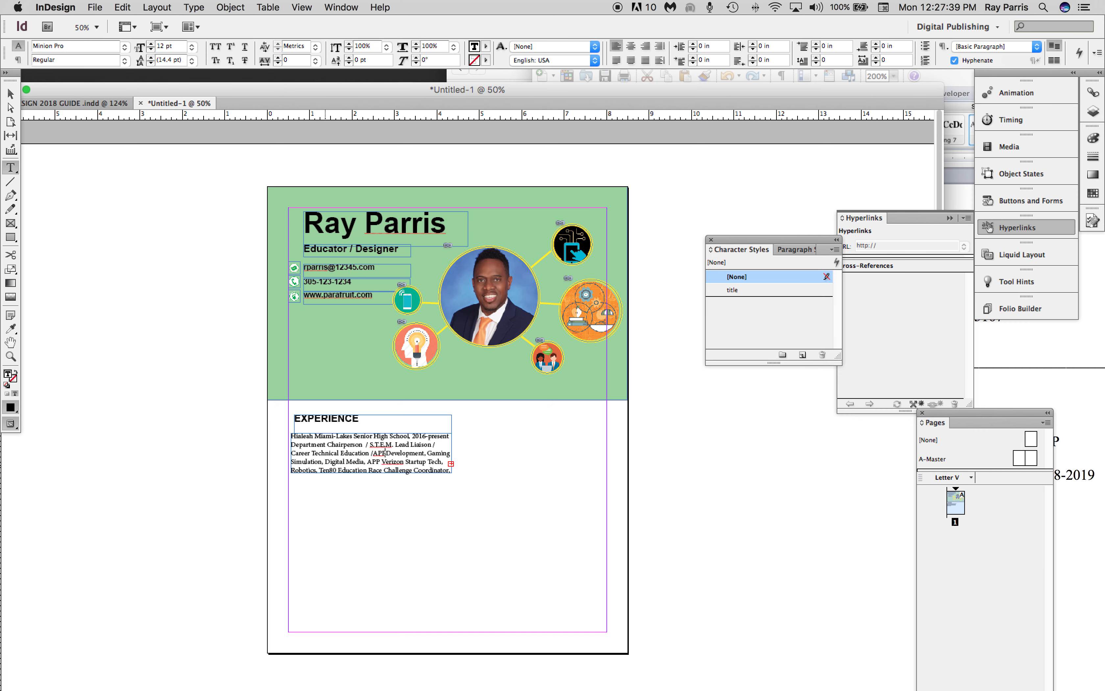
key("BackSpace")
type(".")
key("super+a")
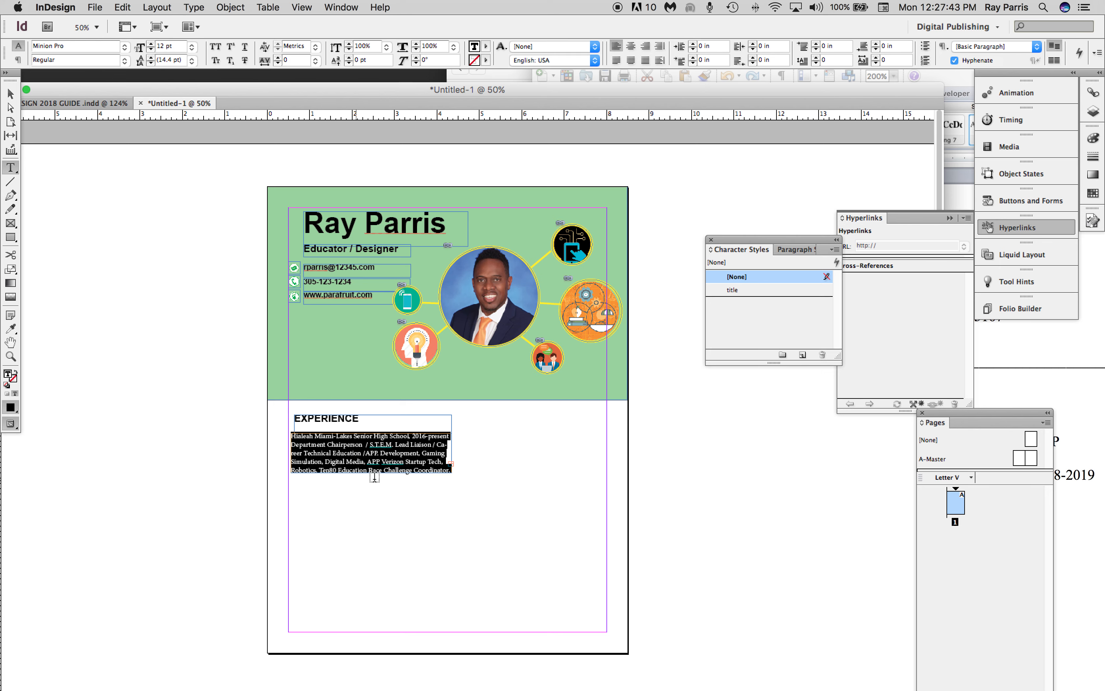
left_click(150, 49)
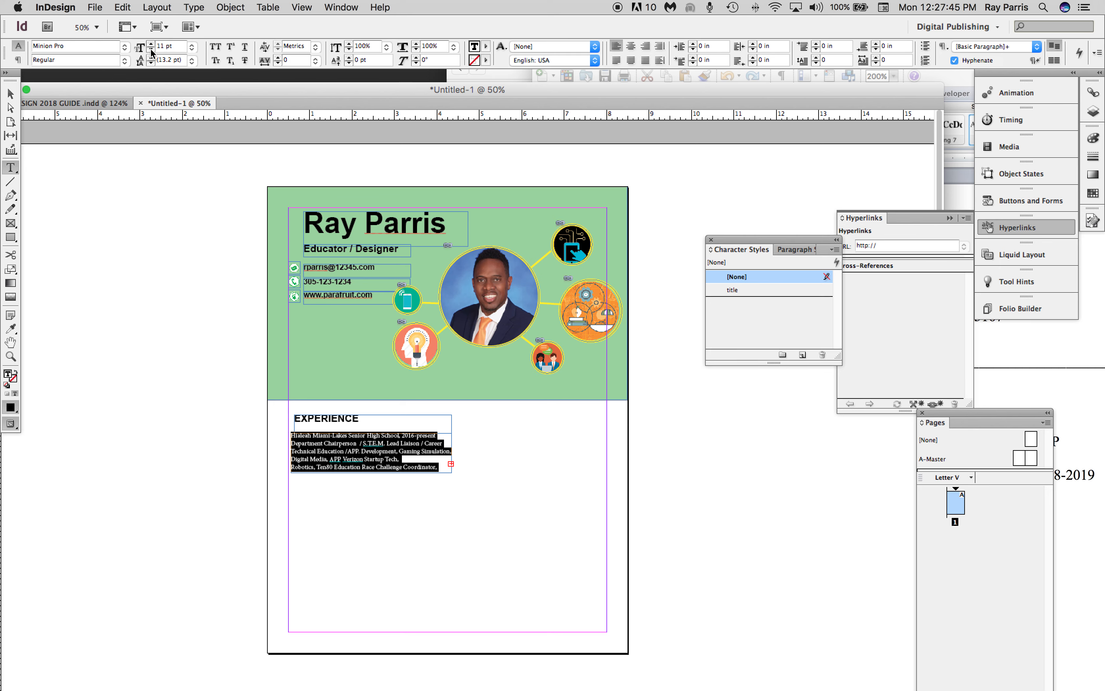
Move the job entry's frame up directly under EXPERIENCE, fine-tuning it to about X 0.63 in and Y 5.67 in.
left_click(456, 420)
key("v")
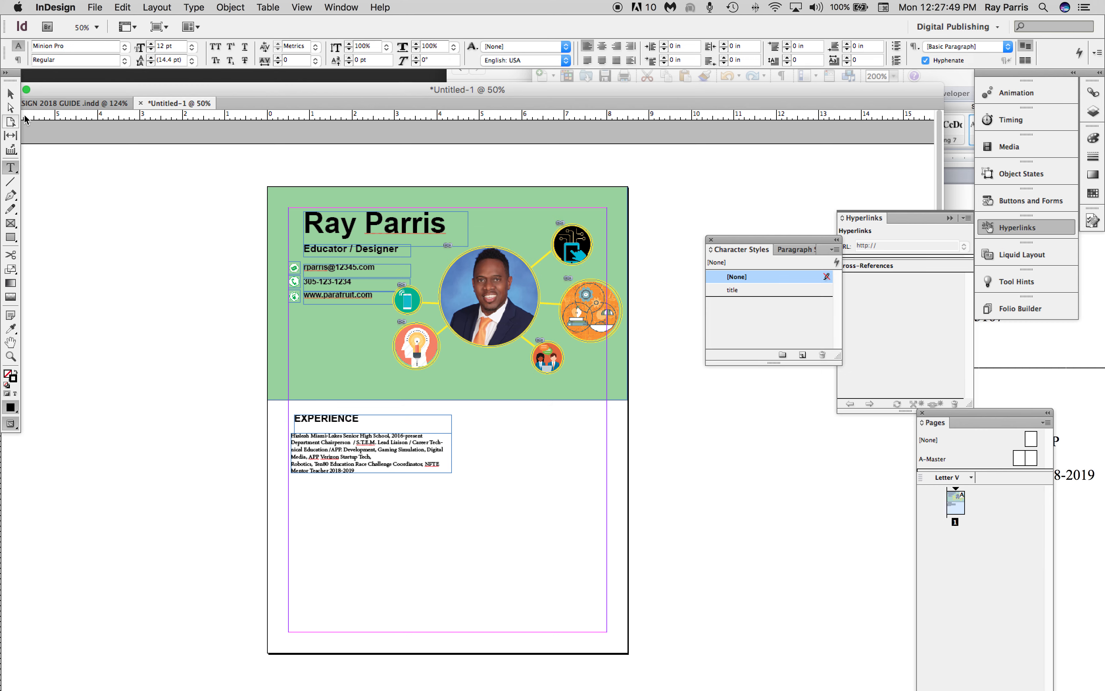
left_click_drag(360, 449, 365, 450)
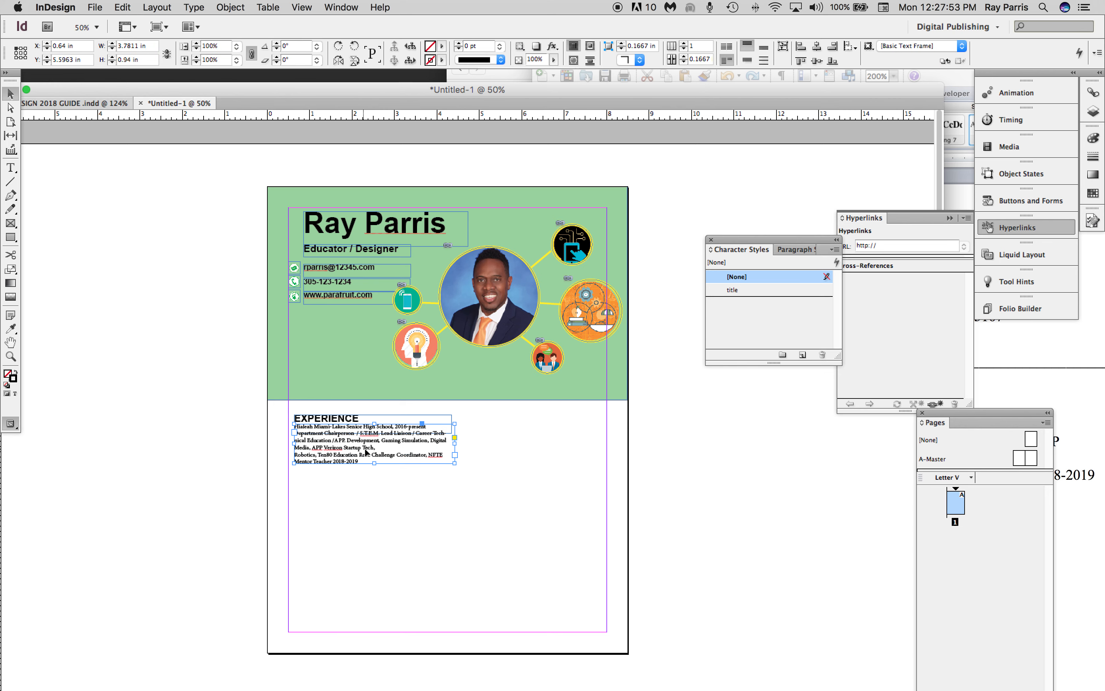
key("Left")
key("Down")
key("Down")
key("Down")
key("Down")
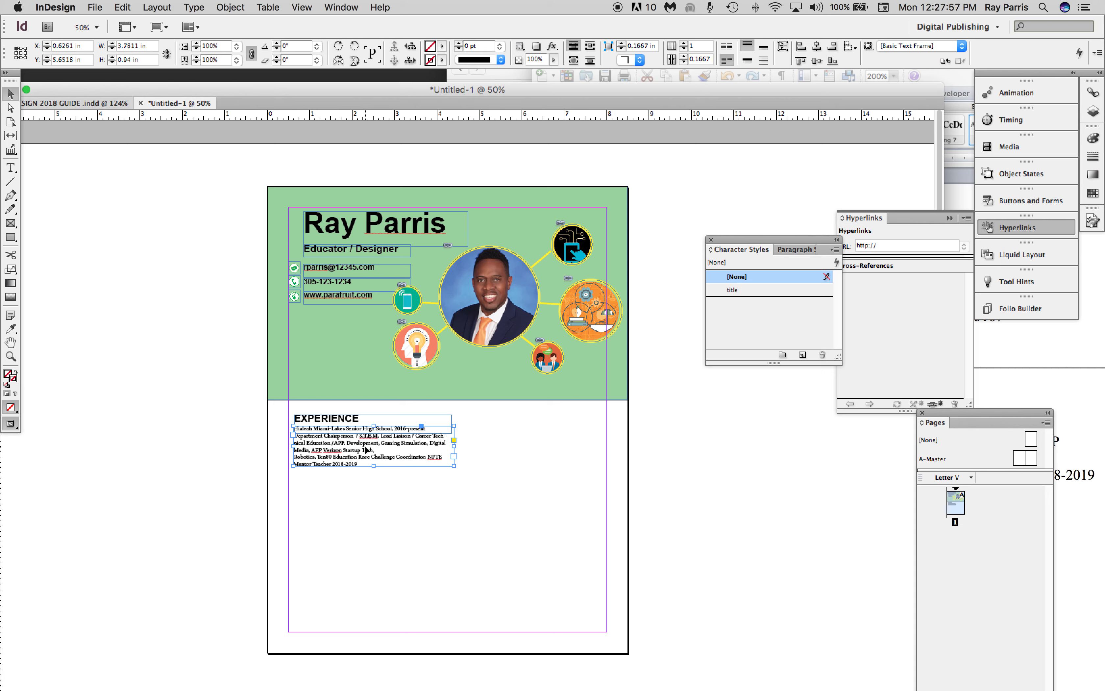
key("Down")
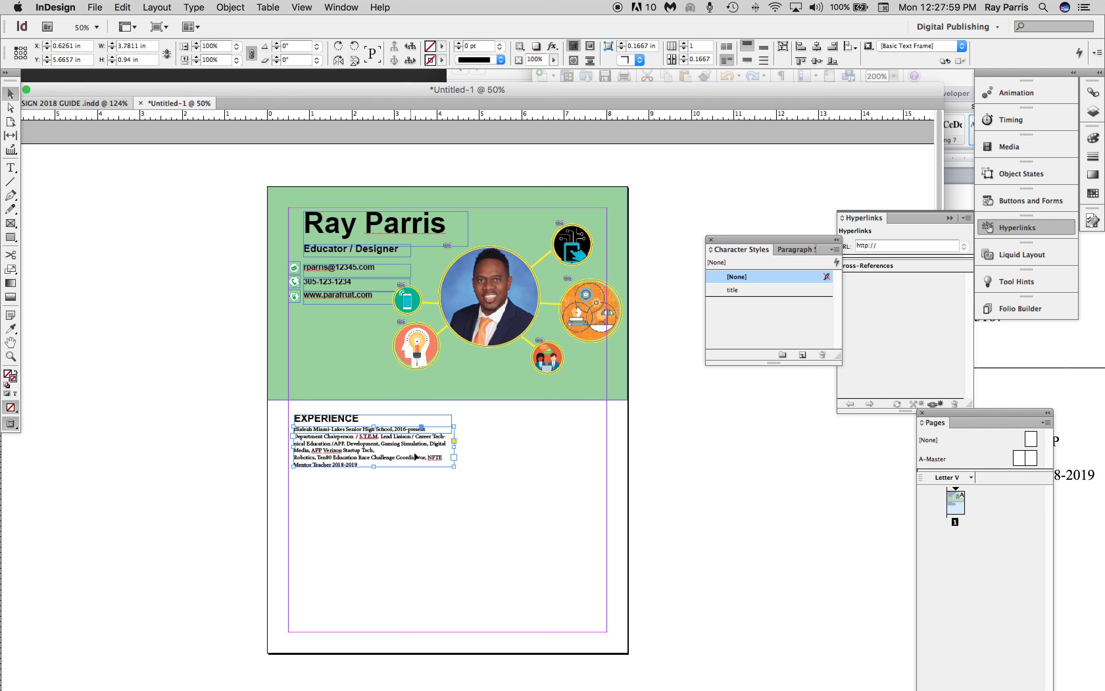
Remove the line break before Robotics so it continues the Verizon Startup Tech line.
double_click(296, 462)
key("BackSpace")
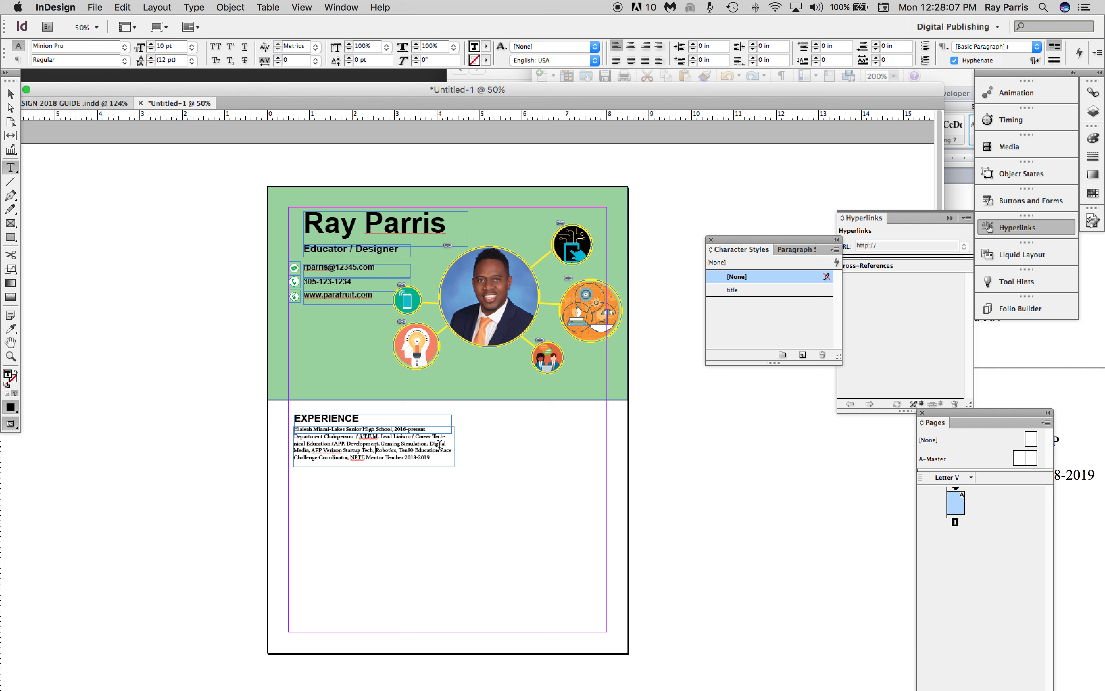
left_click_drag(433, 427, 295, 425)
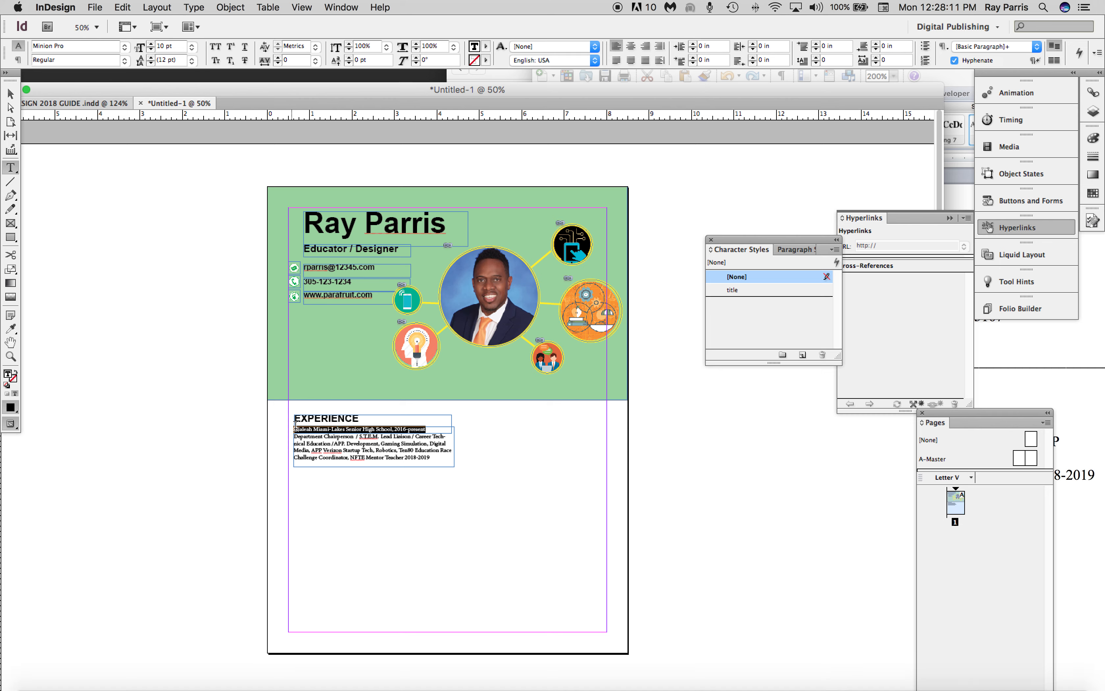
key("super+b")
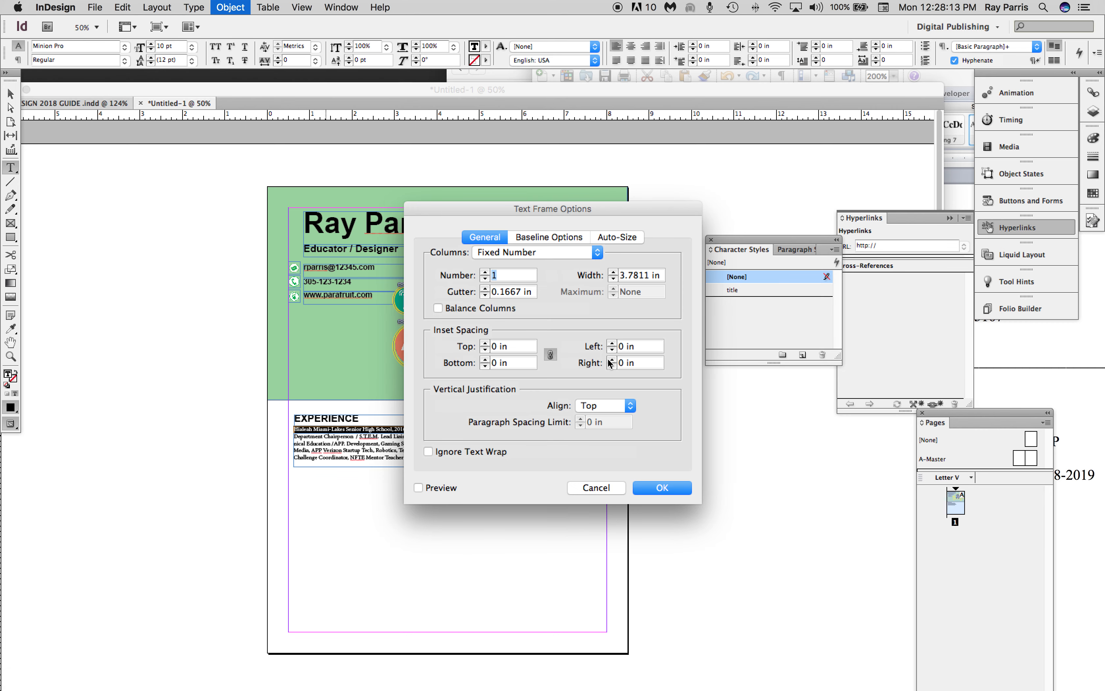
left_click(609, 489)
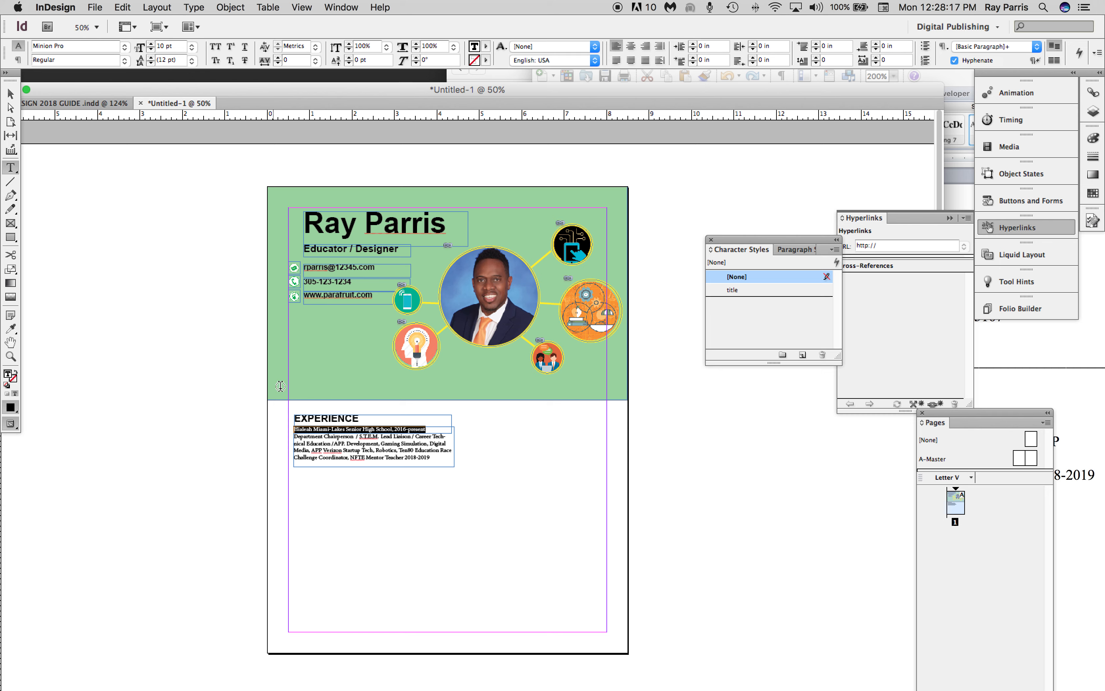
Set the font of the entire job entry under EXPERIENCE to Arial Regular.
left_click_drag(429, 459, 284, 412)
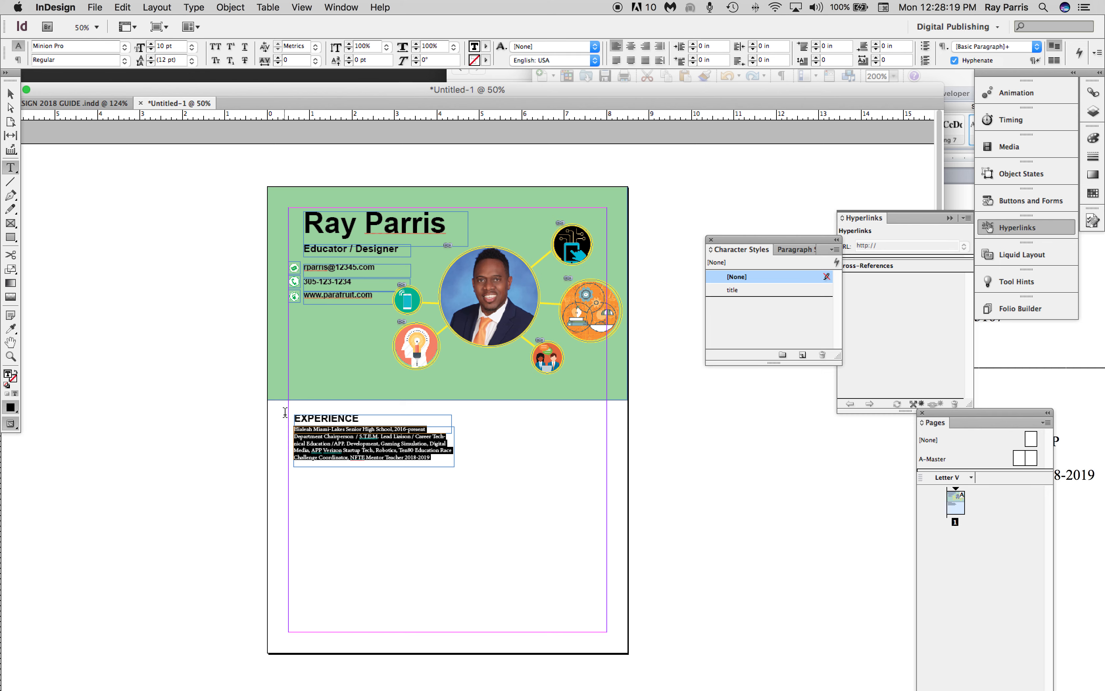
left_click(124, 47)
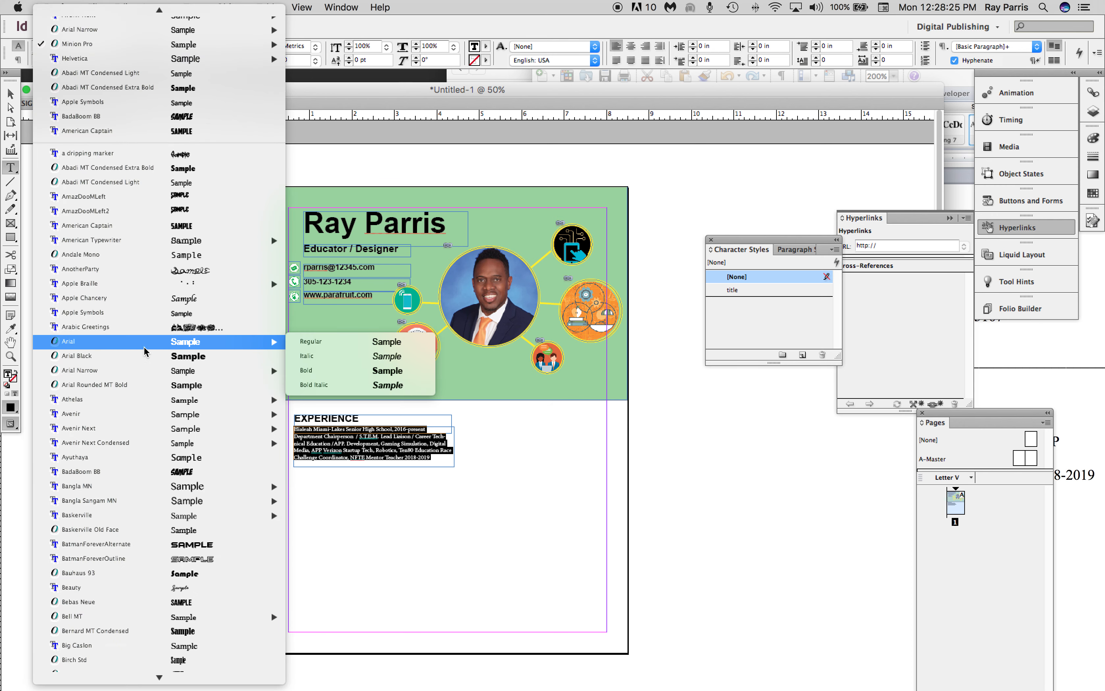
left_click(349, 341)
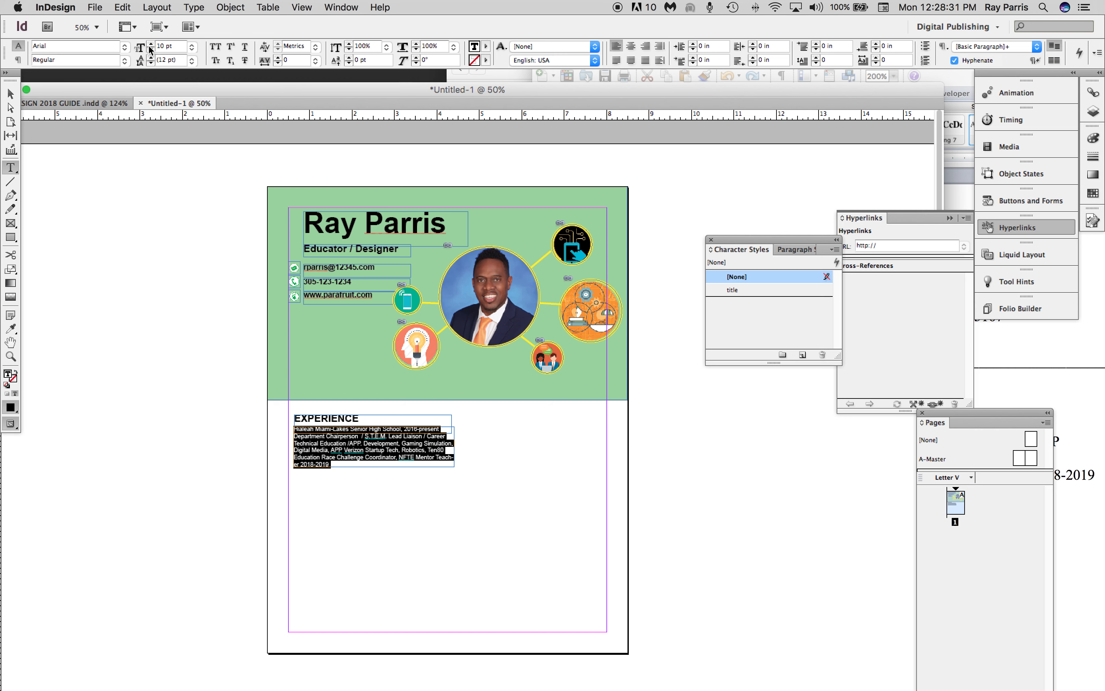
Create a character style named "boby" from the selected job entry text and assign it to that text.
left_click(802, 355)
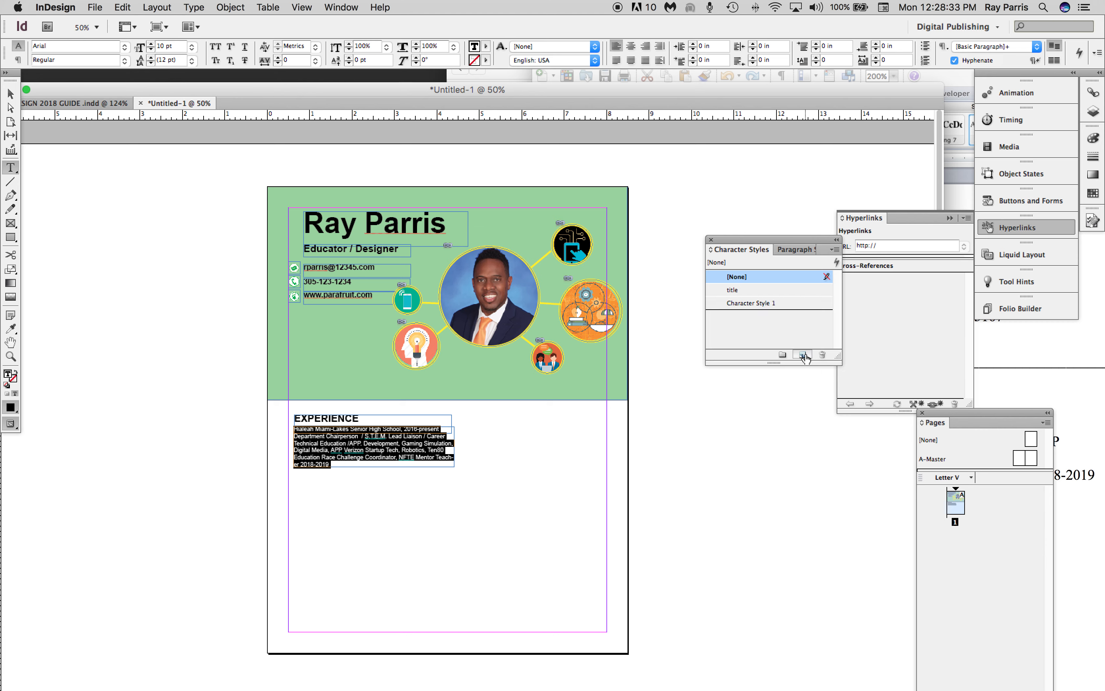
double_click(771, 302)
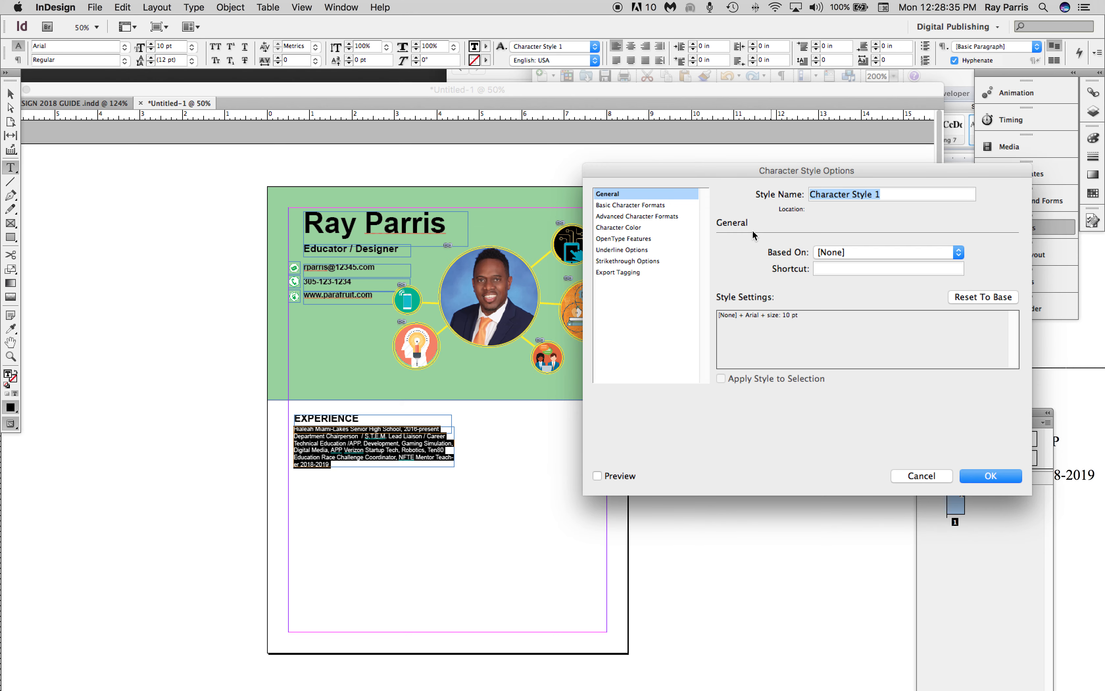
left_click_drag(896, 194, 726, 201)
type("boby")
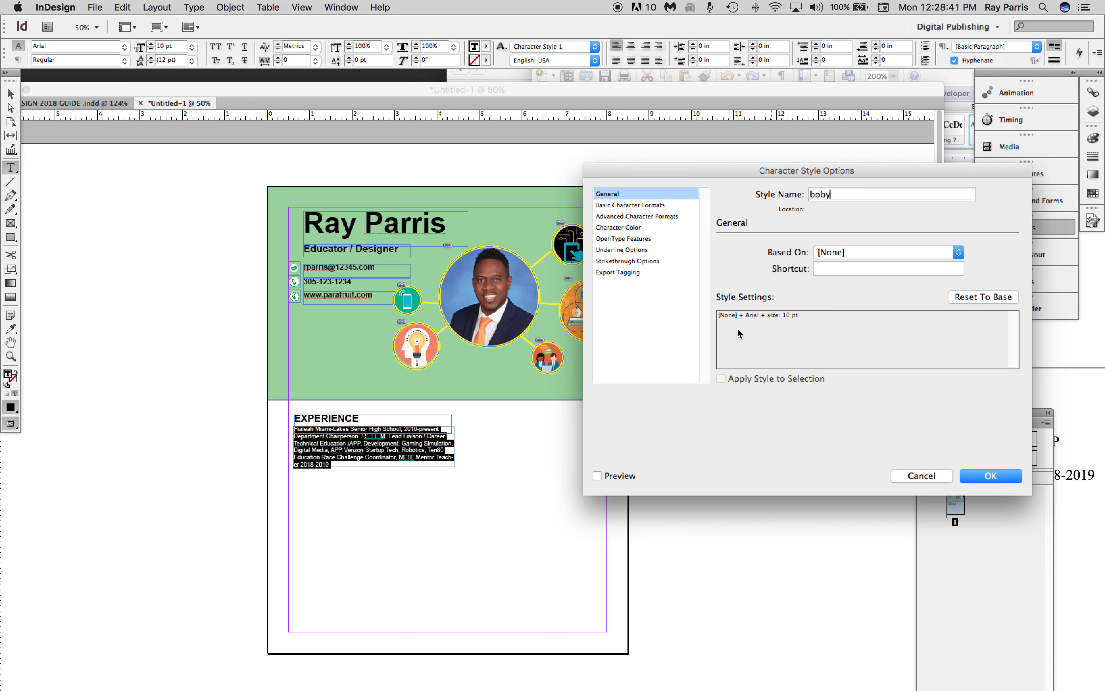
left_click(988, 476)
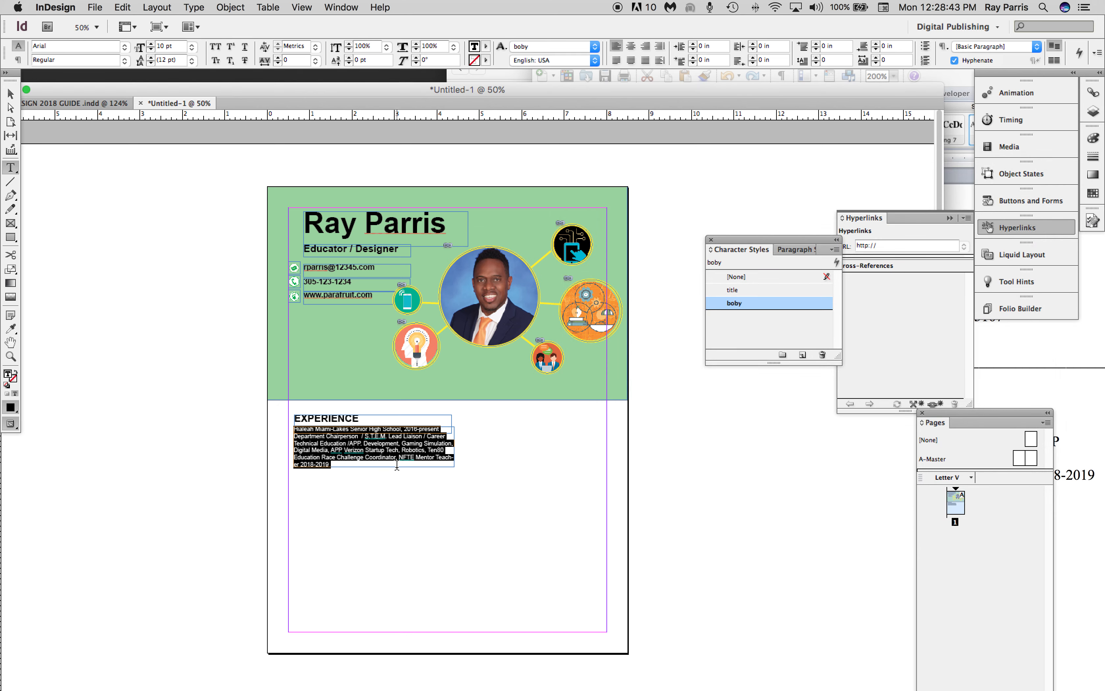
Duplicate the EXPERIENCE heading and job entry frames, placing the copies directly below the originals at about X 0.63 in, Y 6.86 in.
left_click(10, 94)
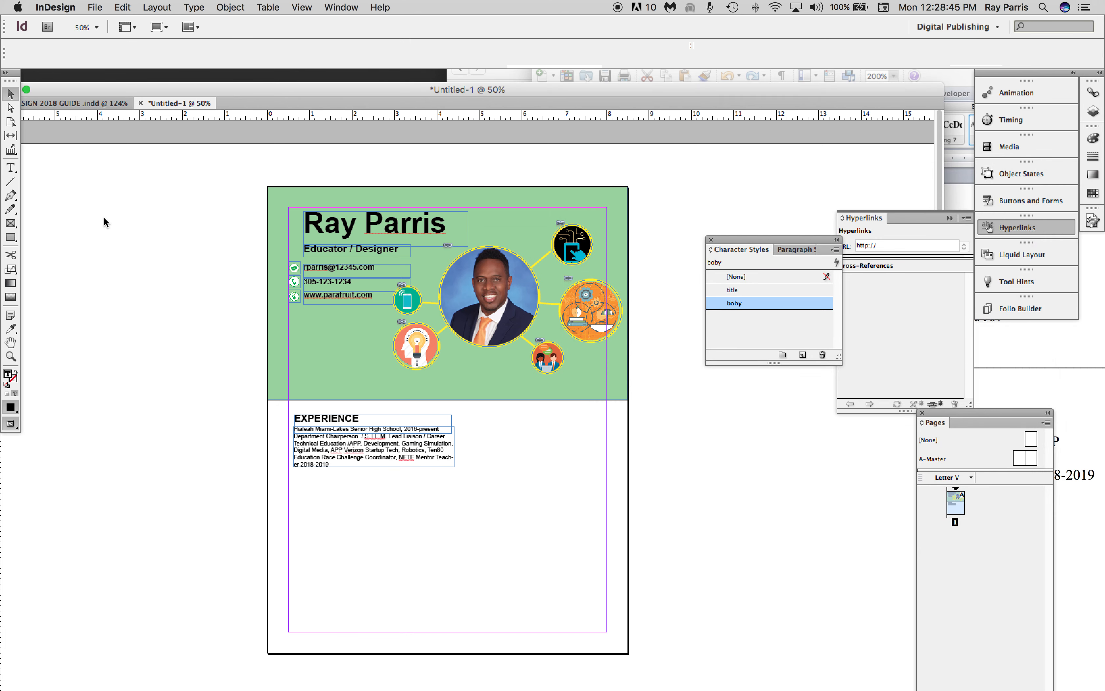
left_click(220, 437)
left_click_drag(450, 487, 305, 408)
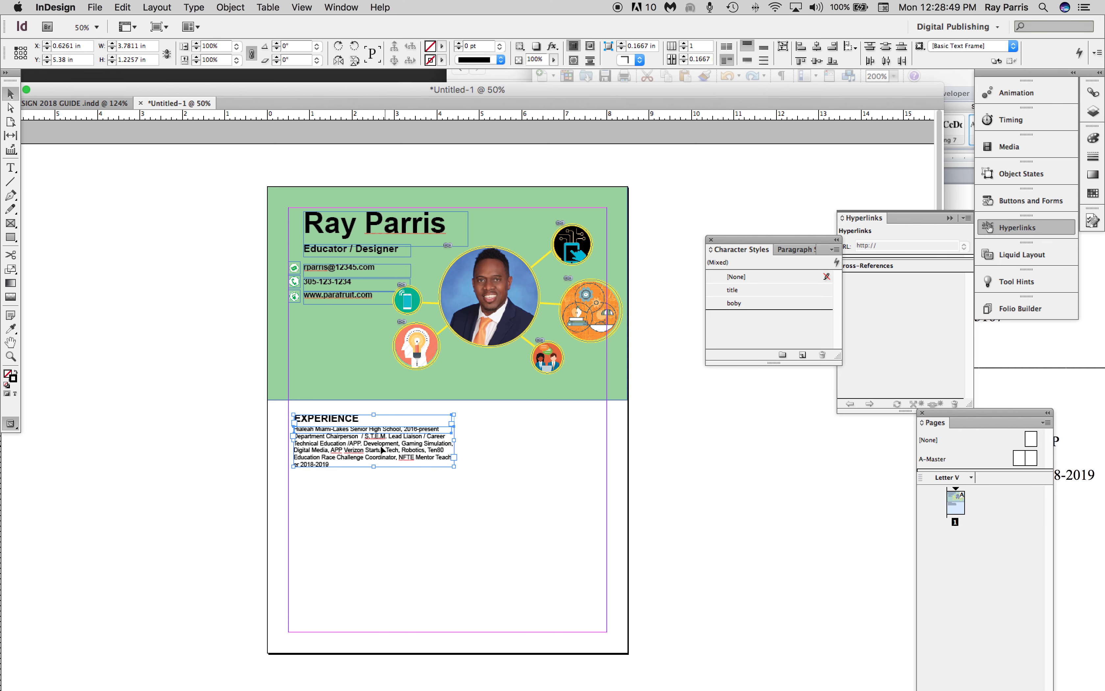
key("super+v")
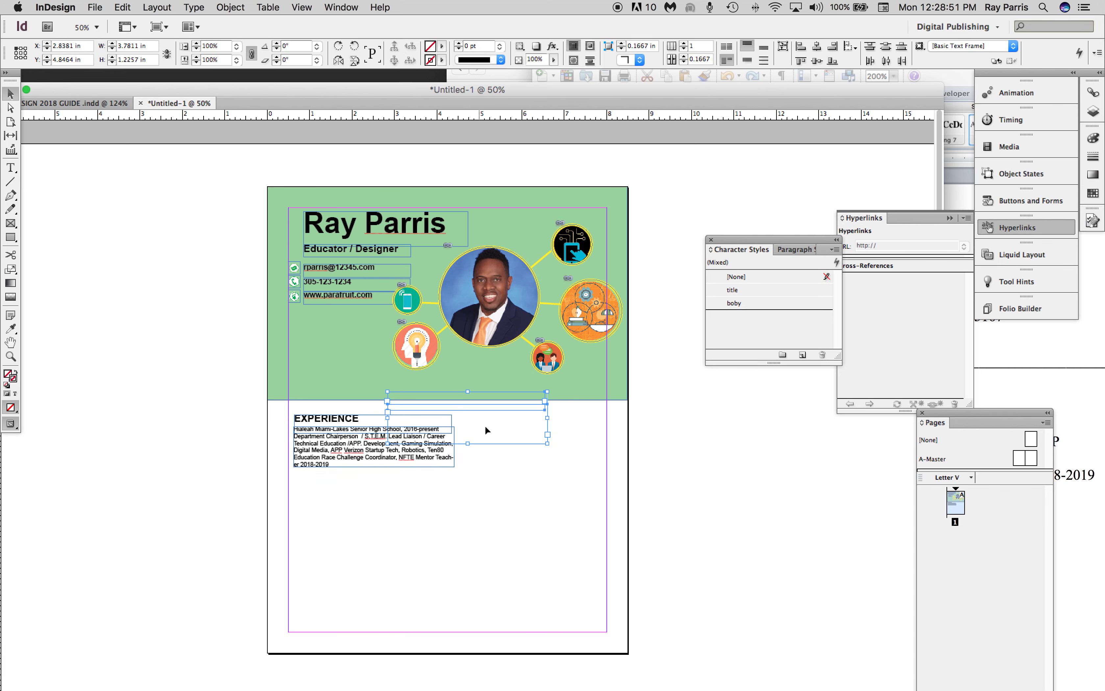
left_click_drag(489, 424, 367, 505)
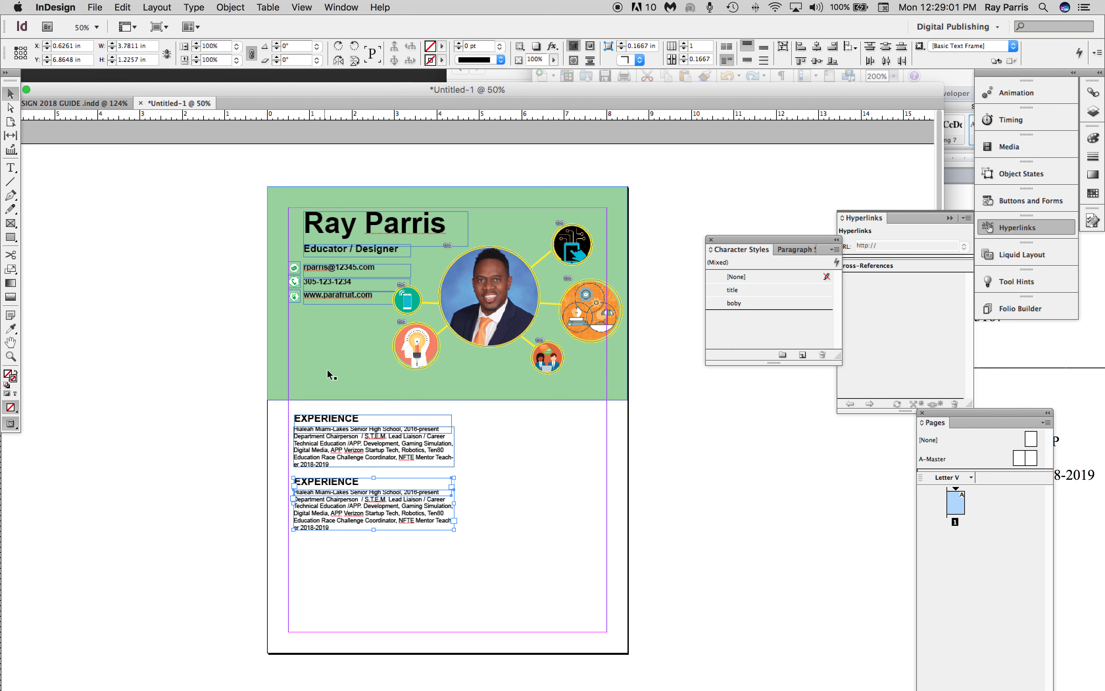
Replace the upper EXPERIENCE heading with EDUCATION in capitals.
double_click(362, 420)
left_click_drag(362, 421, 284, 420)
type("Educatio")
key("BackSpace")
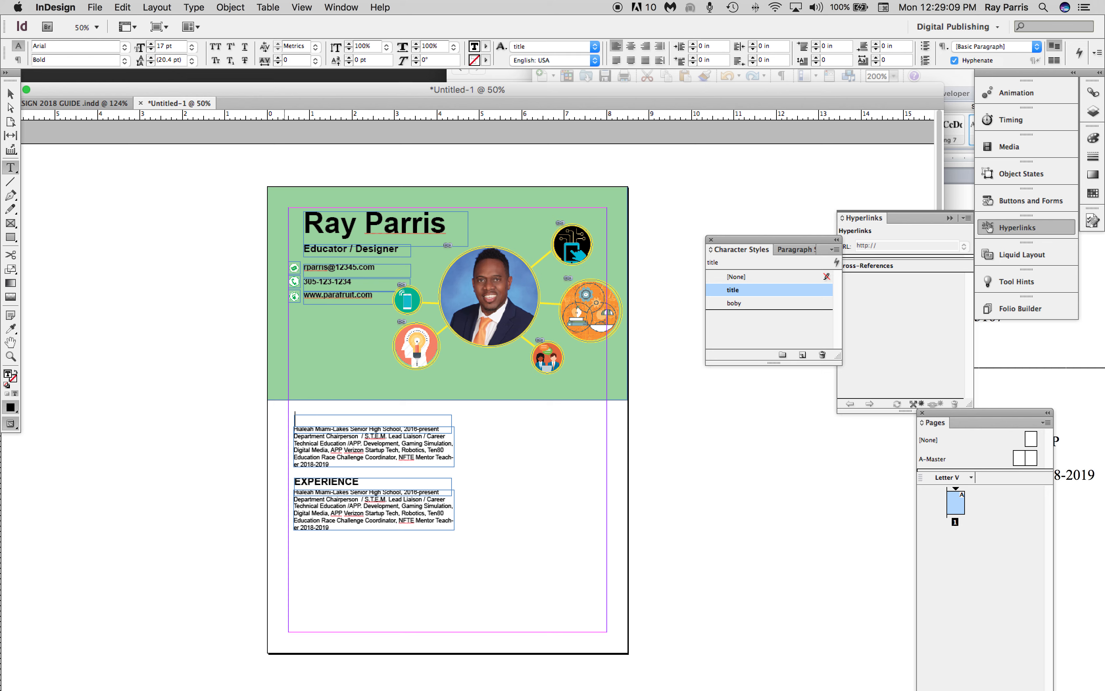
type("EDUC")
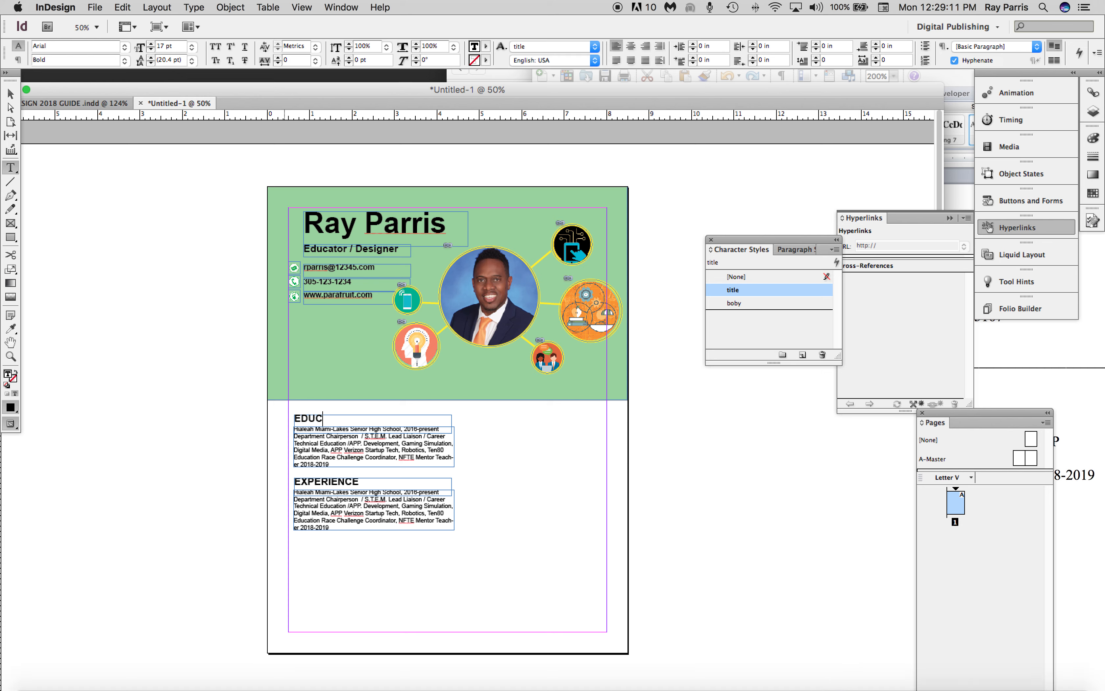
type("ATION")
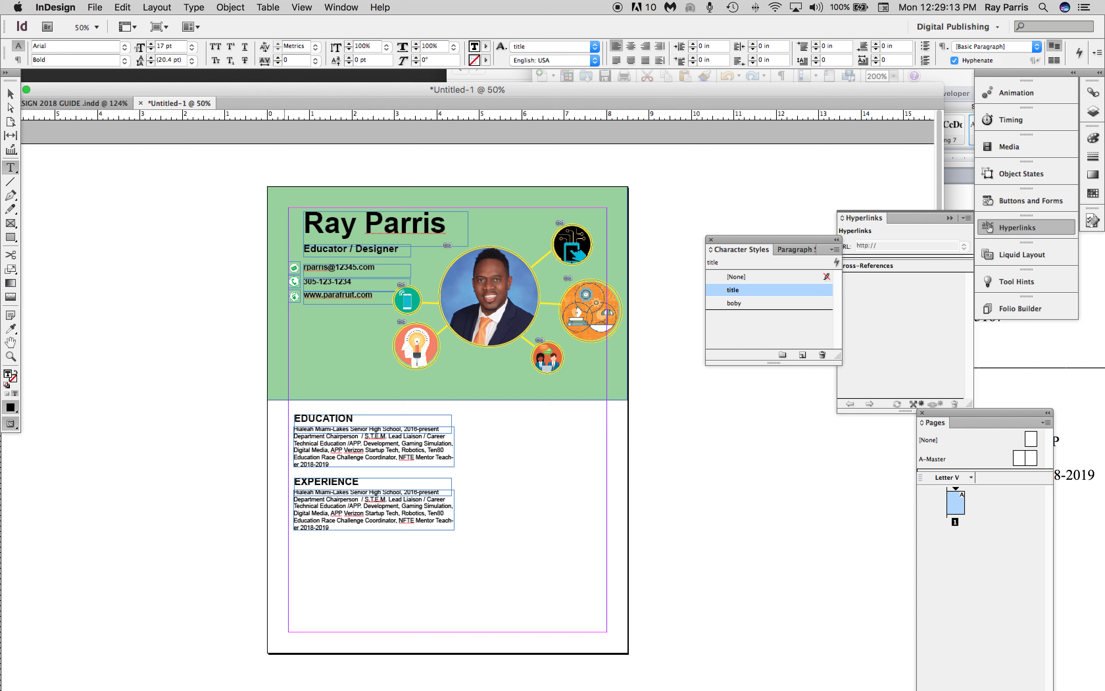
Switch to the Word resume and copy the first three bullets under LEADERSHIP EXPERIENCE.
left_click(1068, 416)
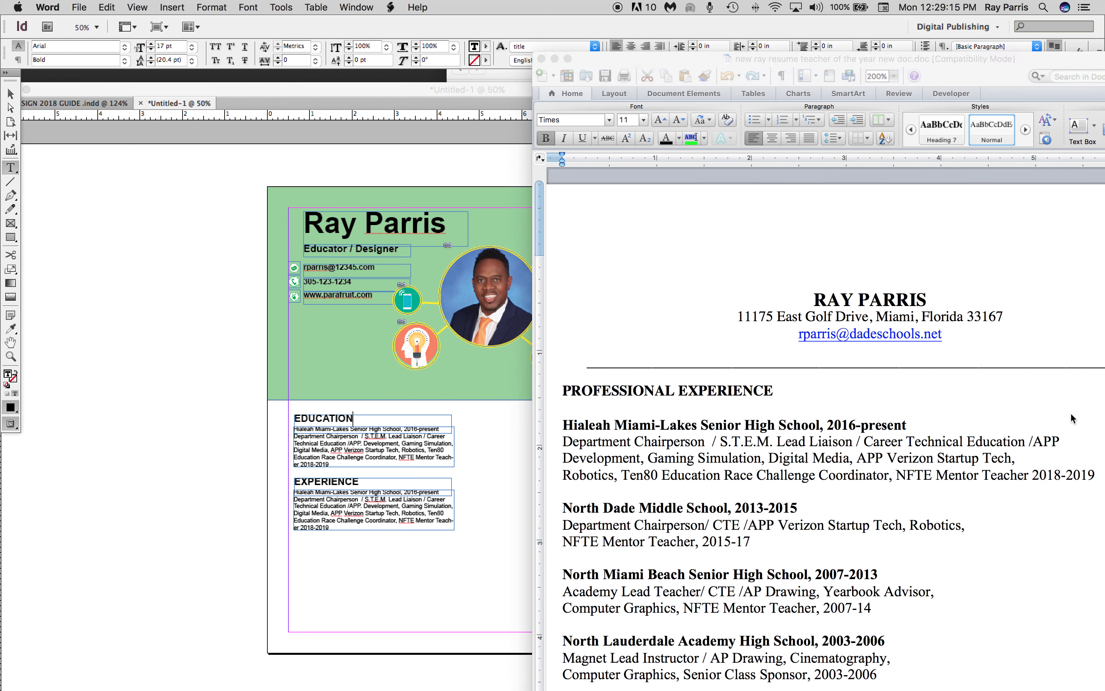
scroll(787, 496, "down", 10)
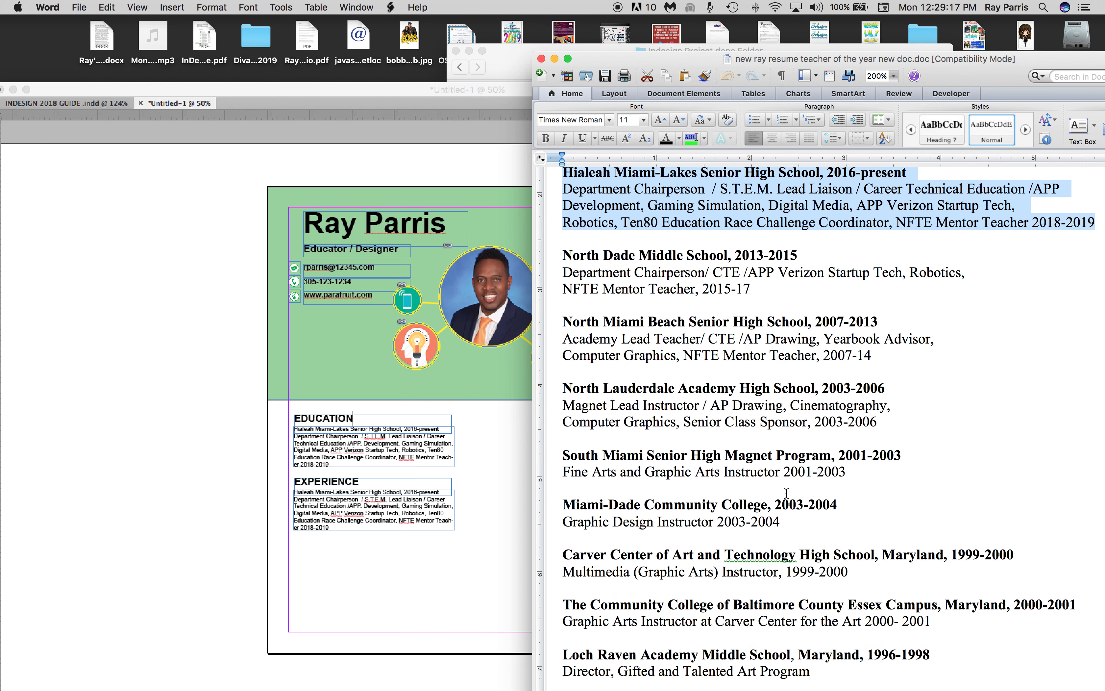
scroll(787, 493, "down", 5)
scroll(787, 494, "up", 7)
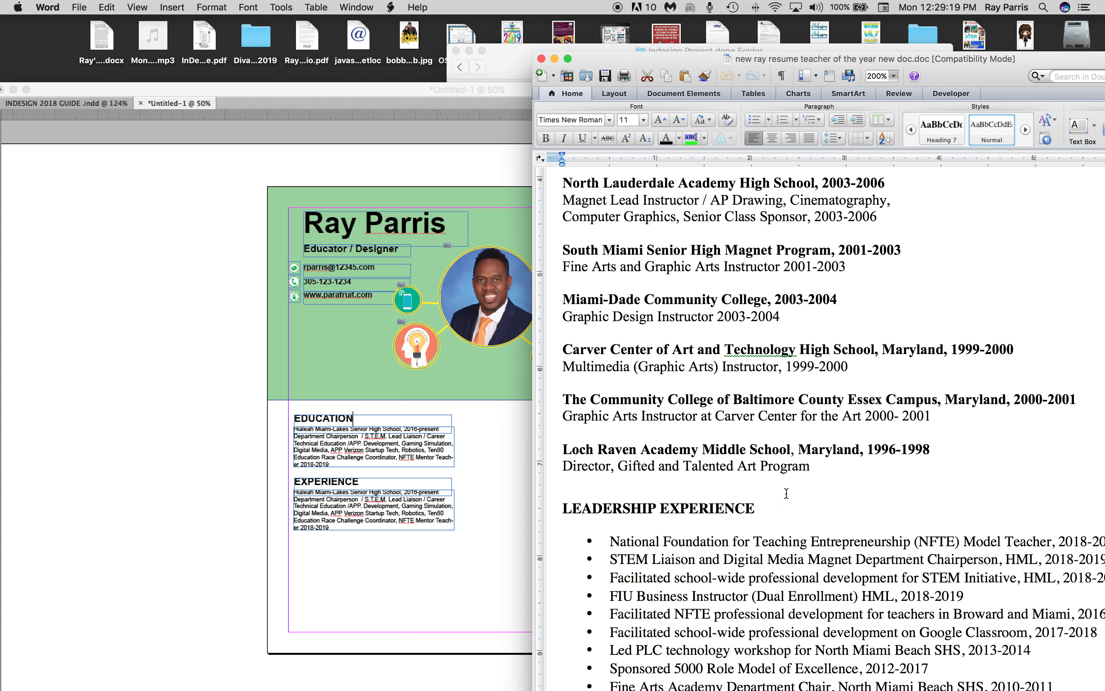
scroll(787, 493, "up", 1)
scroll(786, 494, "down", 4)
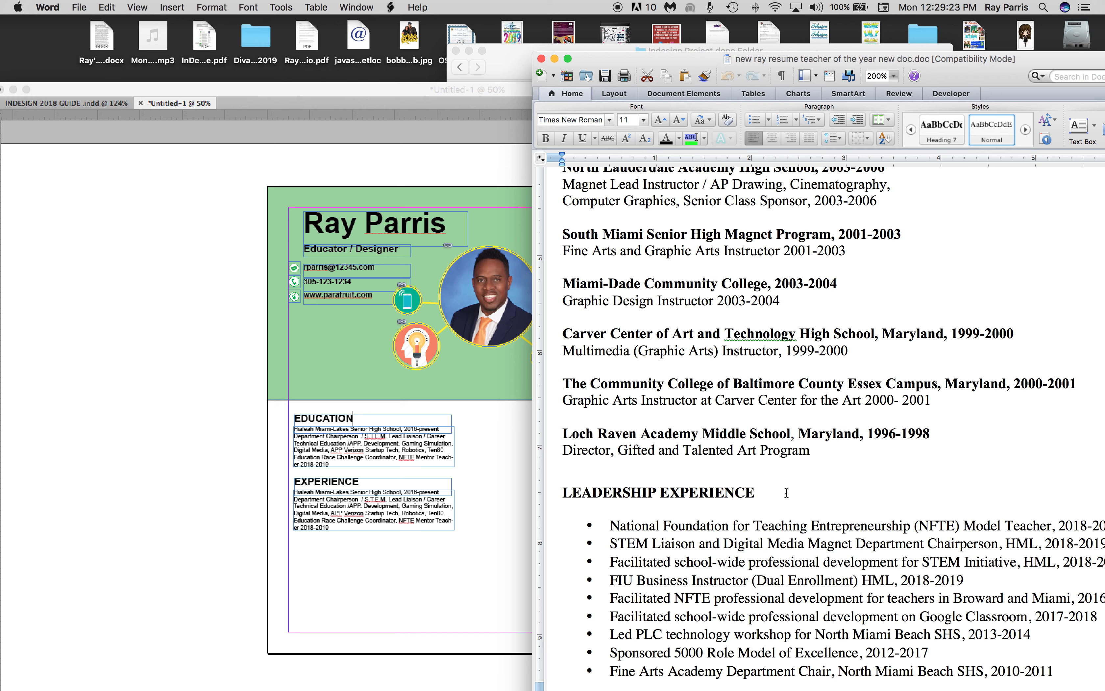
left_click_drag(755, 493, 665, 495)
scroll(686, 504, "down", 2)
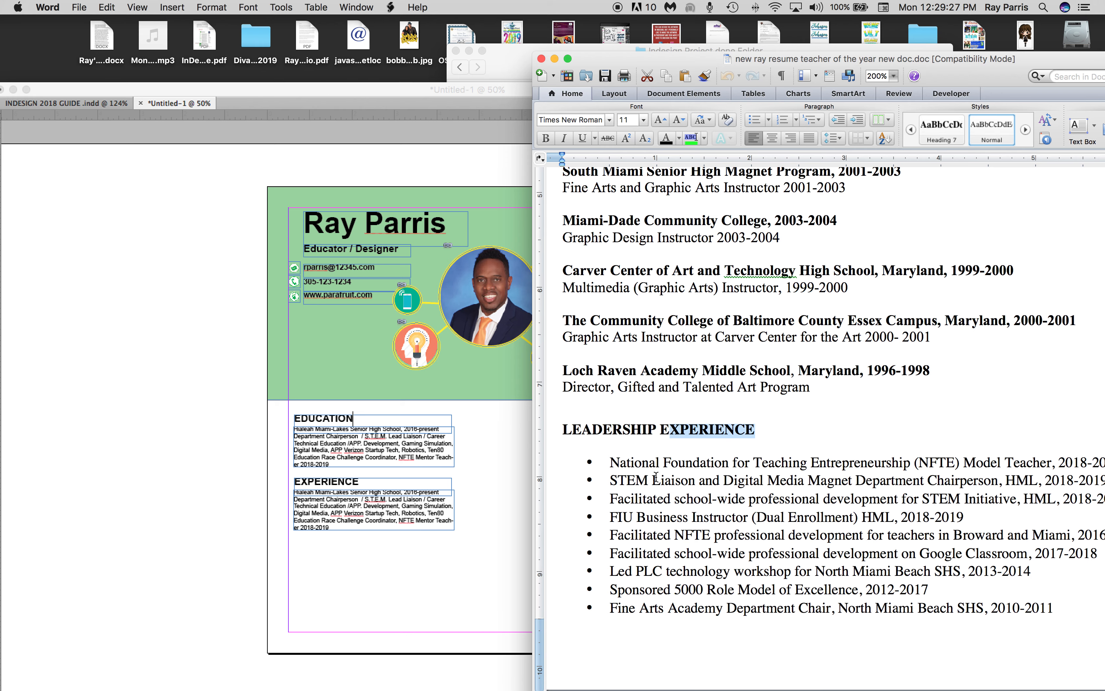
left_click_drag(611, 462, 1102, 499)
left_click_drag(867, 59, 706, 65)
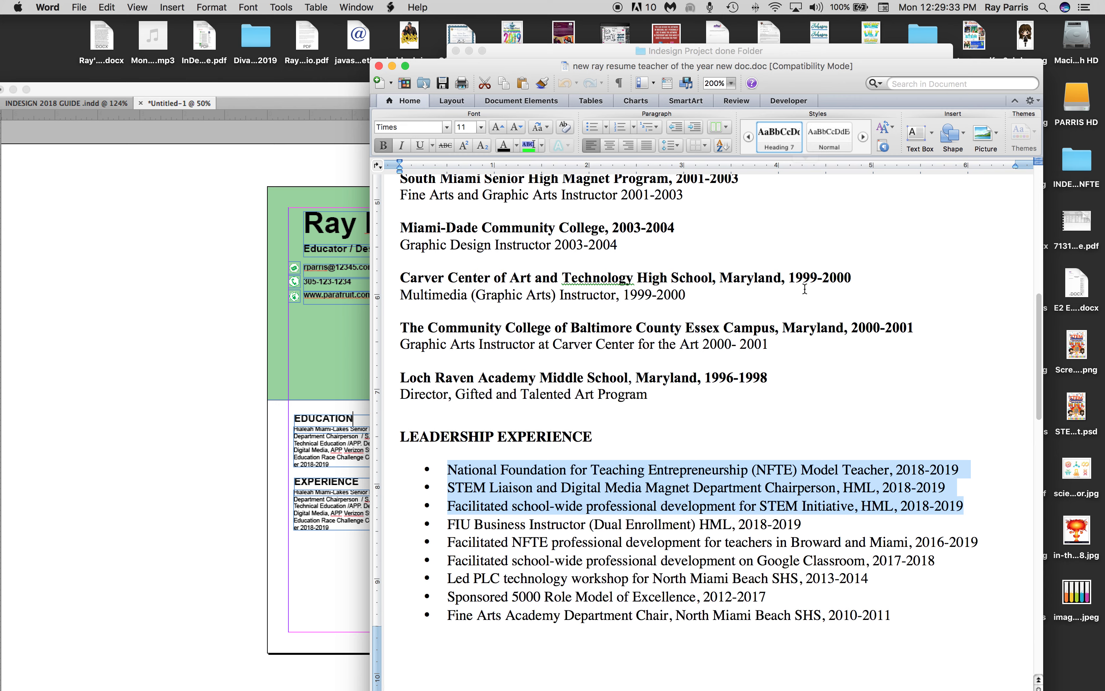
Return to InDesign and replace the text under the lower EXPERIENCE heading with the copied leadership bullets.
left_click(307, 537)
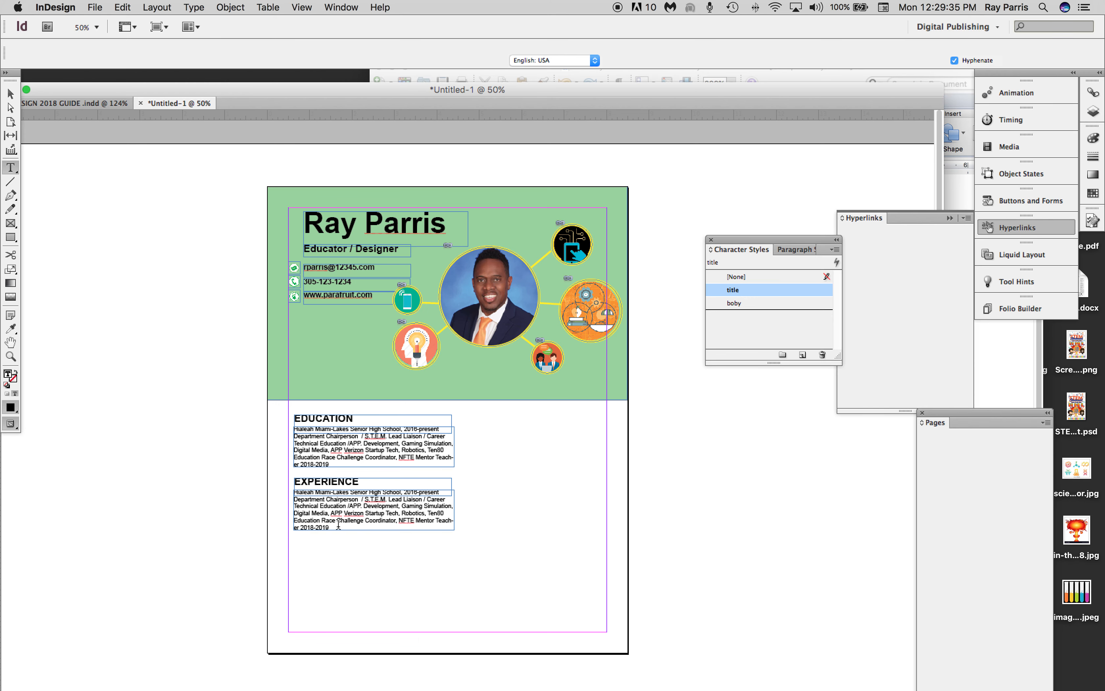
left_click(296, 491, "shift")
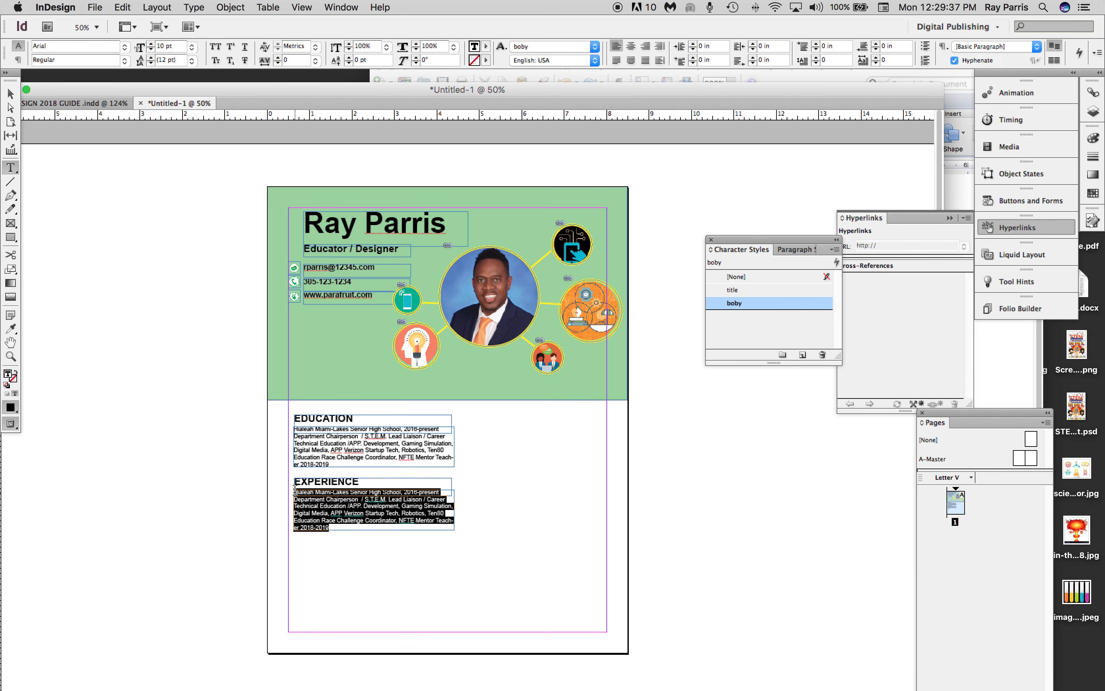
key("super+v")
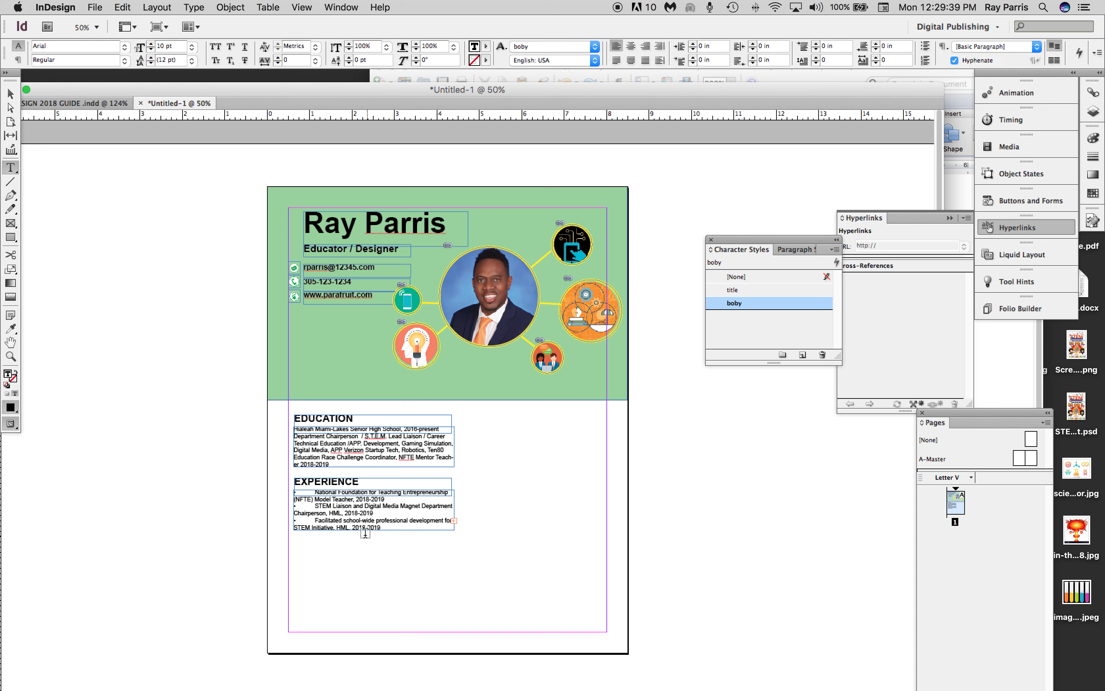
Remove the bullets and indents from the National Foundation and STEM Liaison items, separating the two with a blank line.
left_click(315, 492)
key("BackSpace")
key("BackSpace")
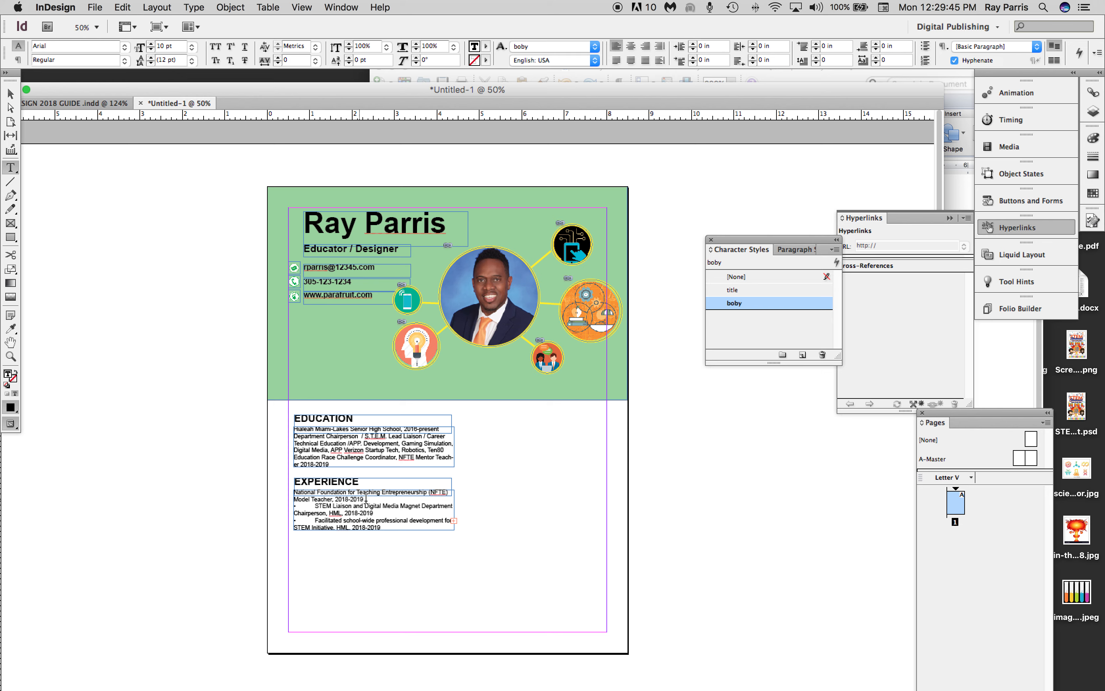
key("Return")
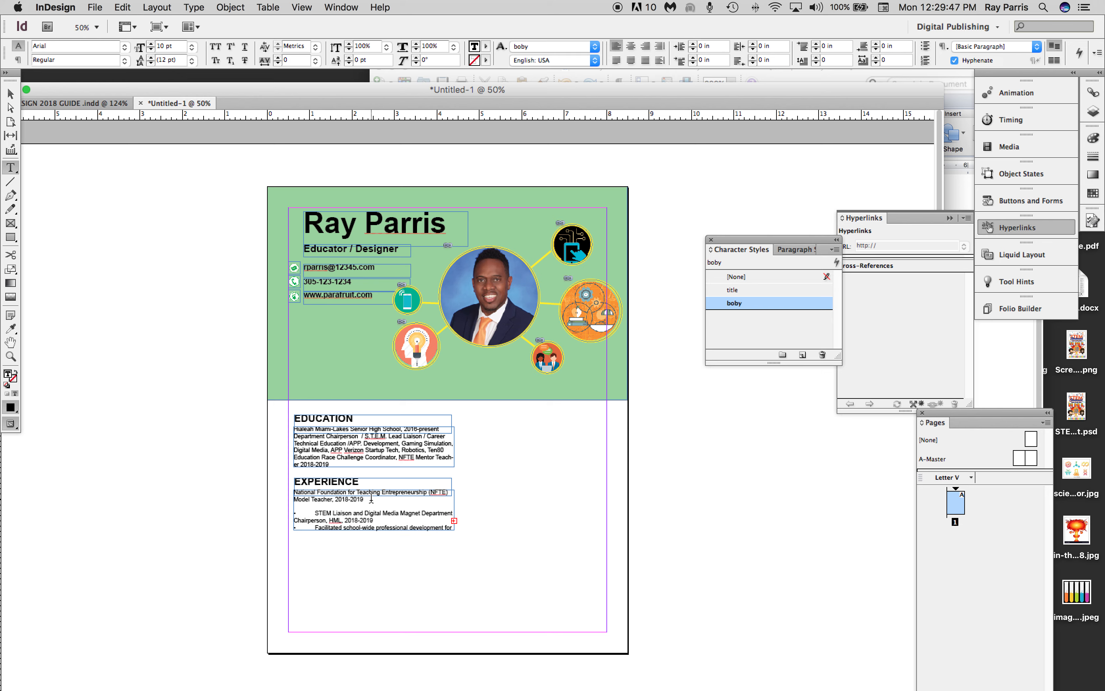
left_click(315, 512)
key("BackSpace")
key("BackSpace")
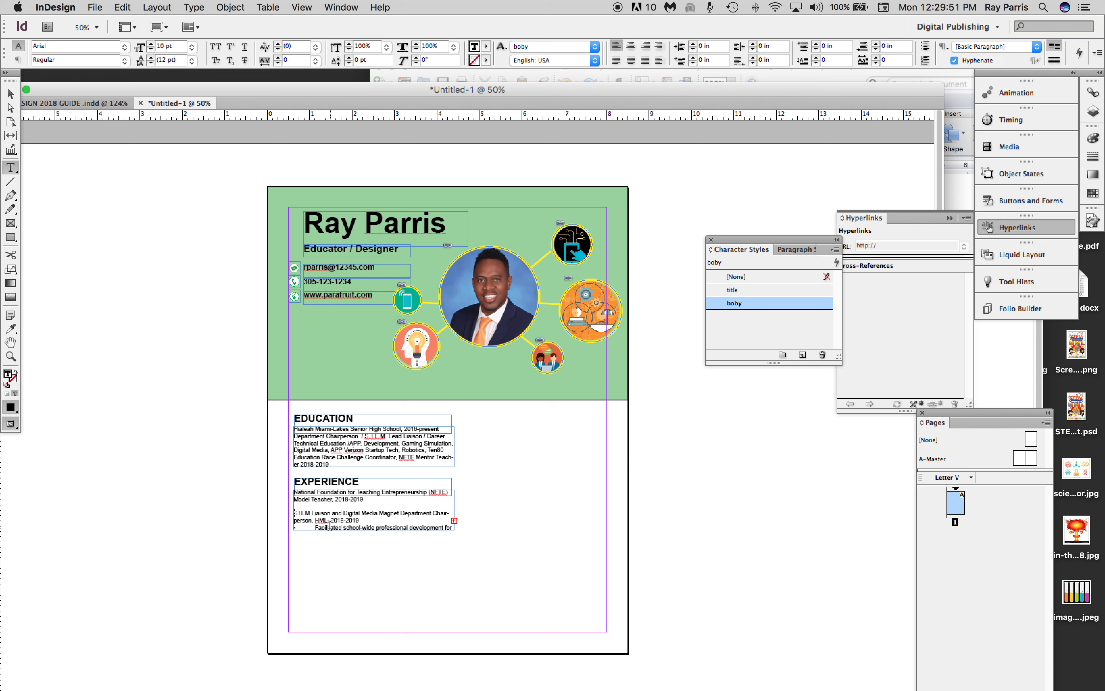
Delete the third leadership item about professional development for the STEM Initiative from the EXPERIENCE text.
left_click_drag(364, 519, 479, 546)
key("BackSpace")
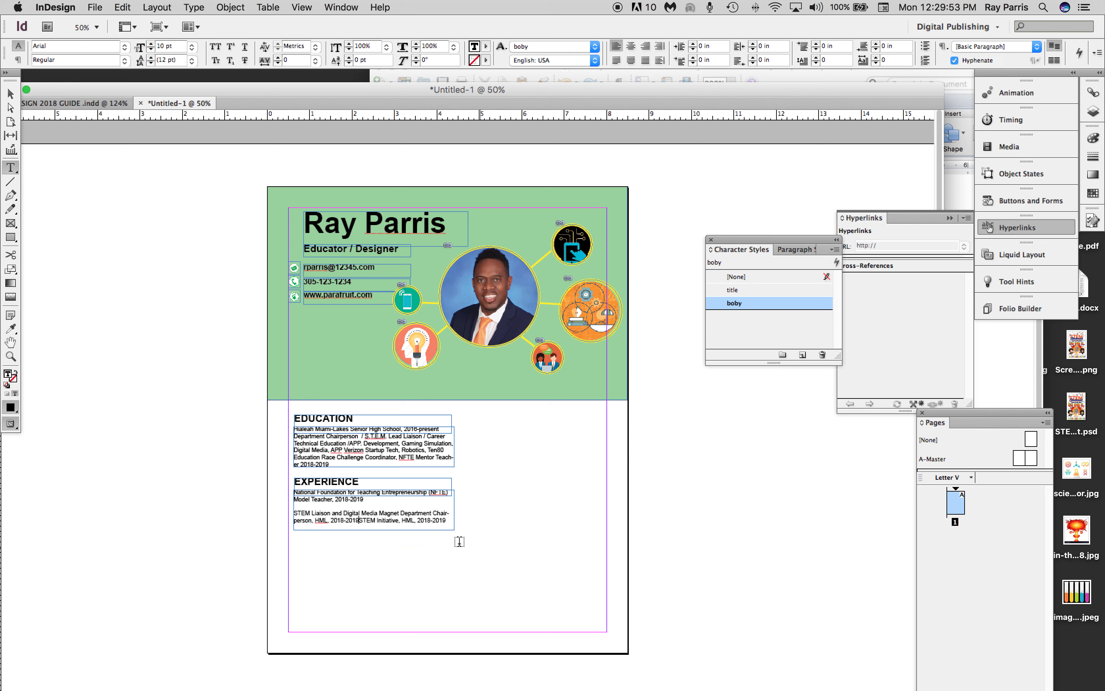
left_click_drag(359, 521, 481, 522)
key("BackSpace")
left_click_drag(359, 521, 298, 482)
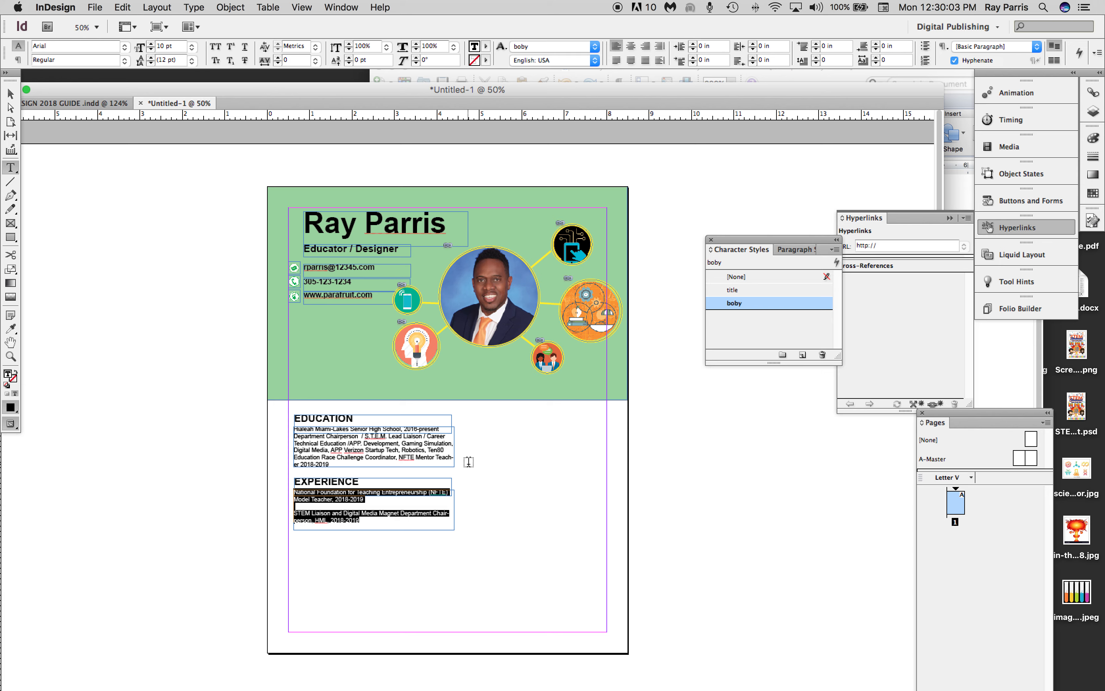
Extend the lower EXPERIENCE text frame downward to near the bottom margin, about 3.22 in high.
left_click(10, 94)
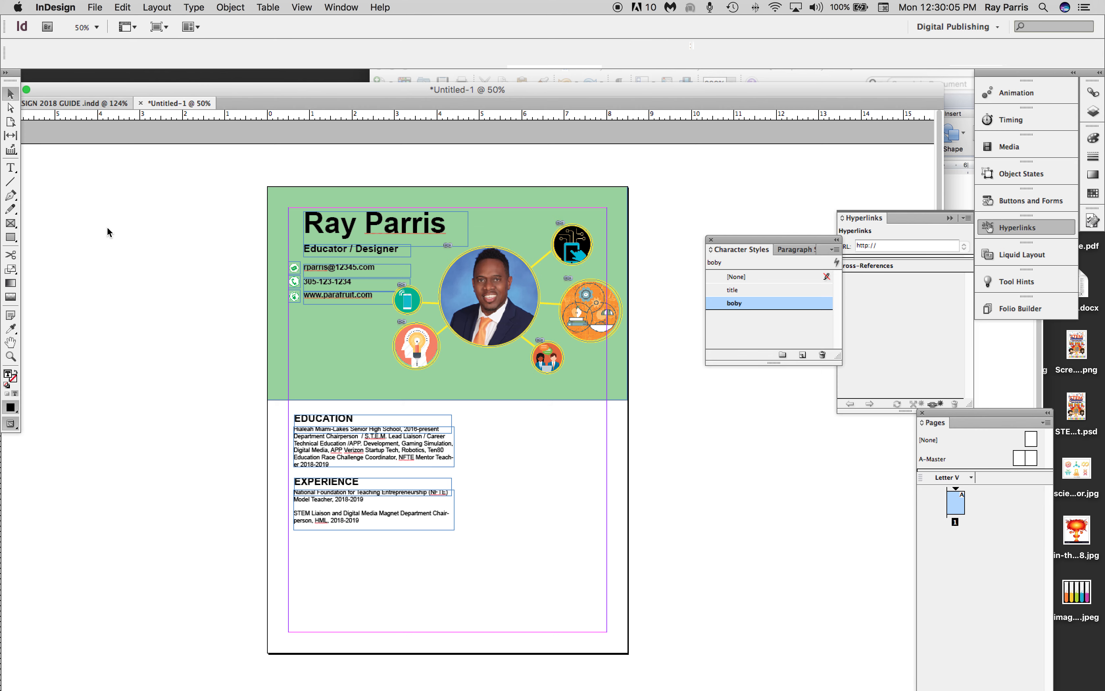
left_click(123, 247)
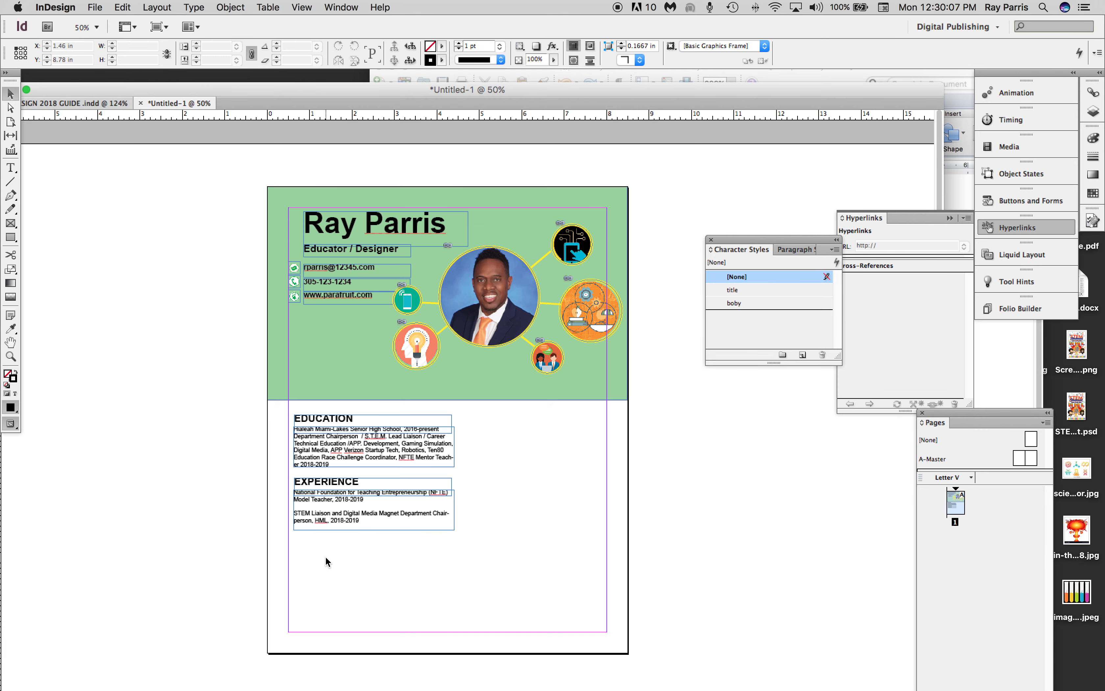
left_click(391, 509)
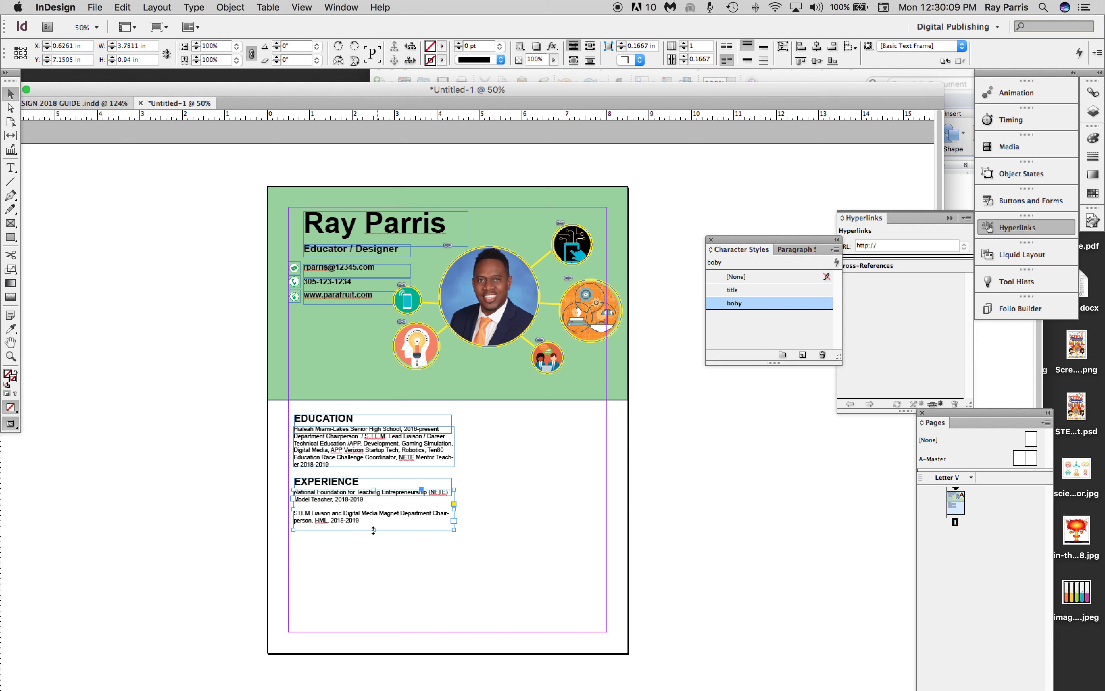
left_click_drag(375, 529, 368, 626)
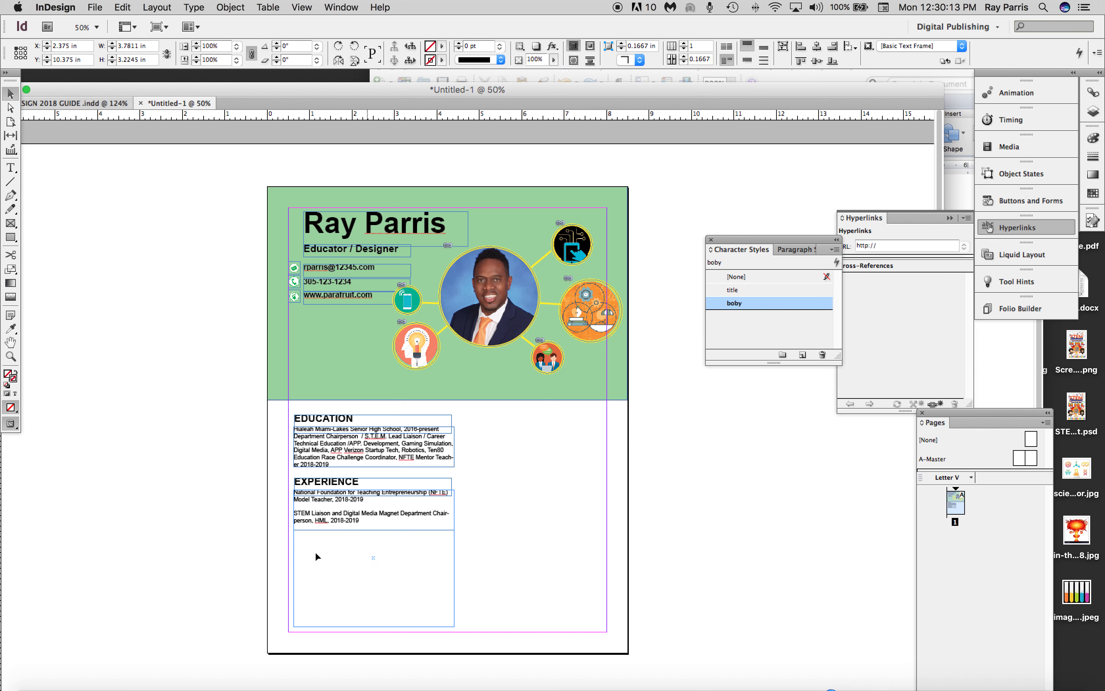
Copy the Word leadership bullets from the STEM Initiative item through Fine Arts Academy Department Chair and paste them below the STEM Liaison entry.
left_click(992, 363)
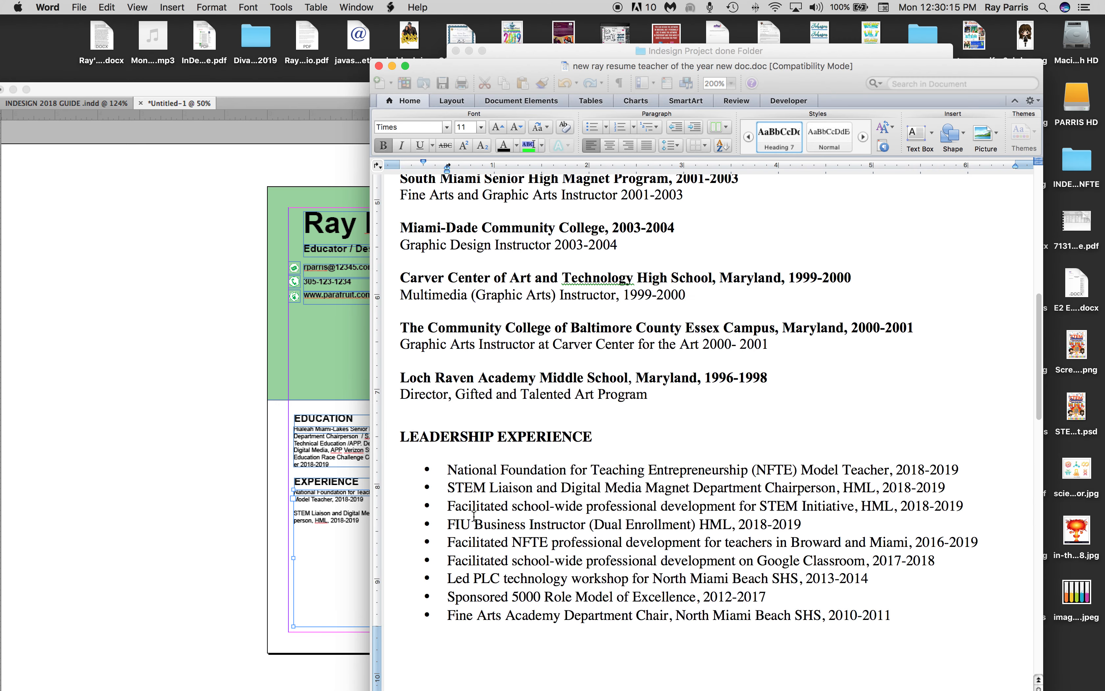
left_click_drag(448, 505, 888, 616)
left_click(363, 535)
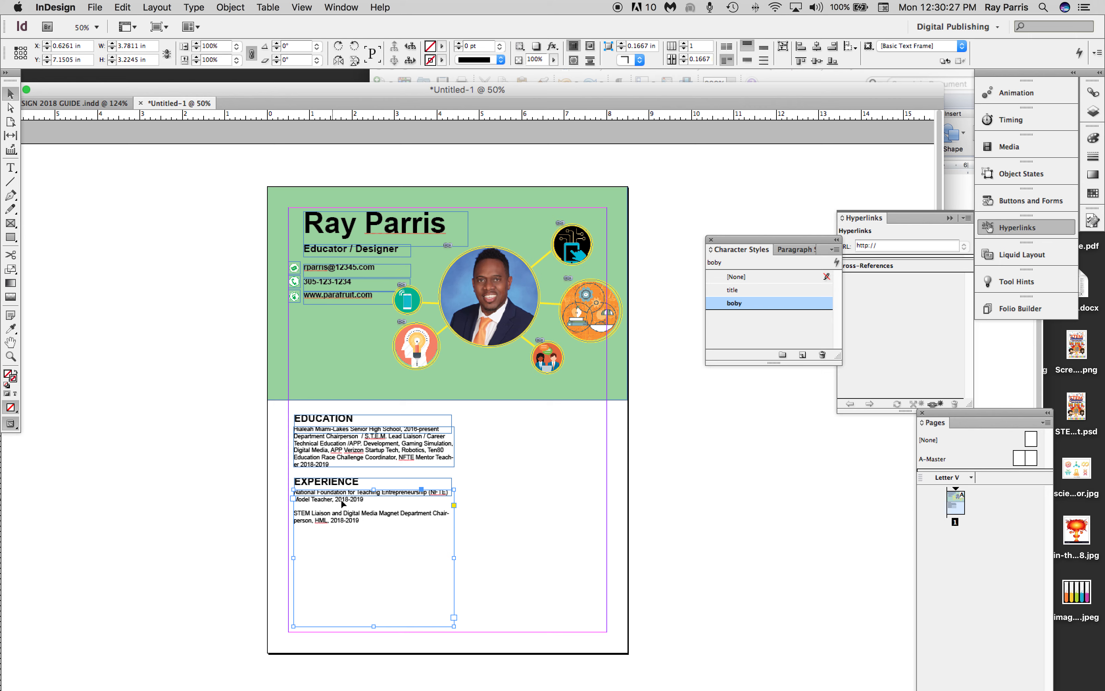
double_click(362, 521)
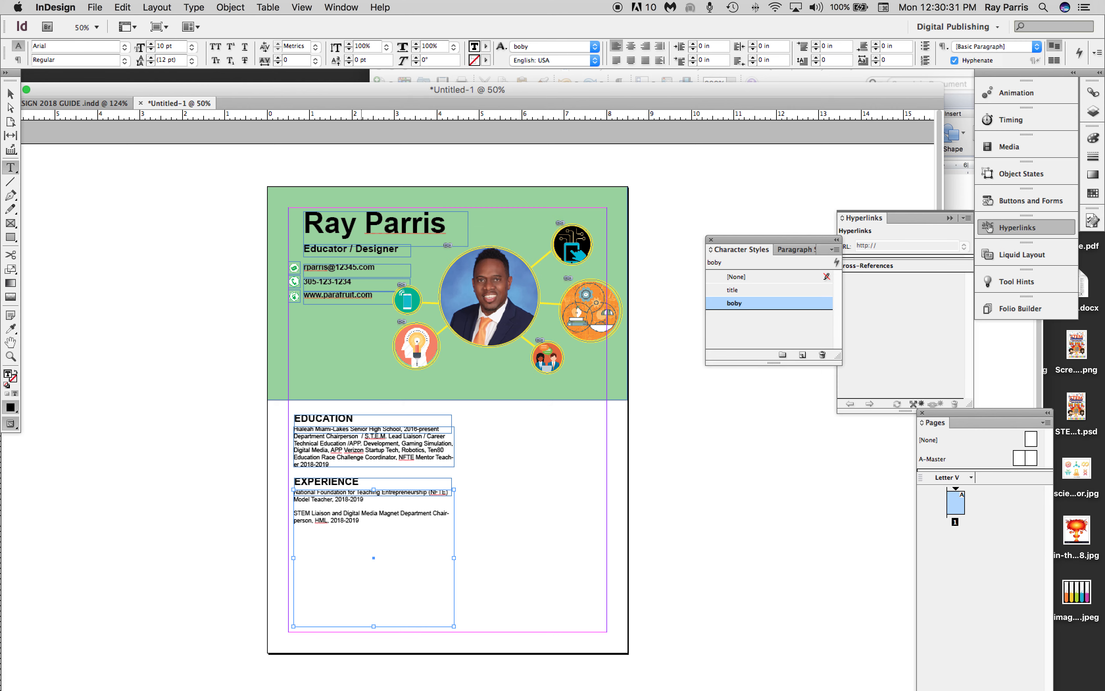
key("super+v")
key("BackSpace")
Remove the bullets and indents from the FIU Business Instructor and NFTE professional development items, adding a blank line around each.
left_click(315, 548)
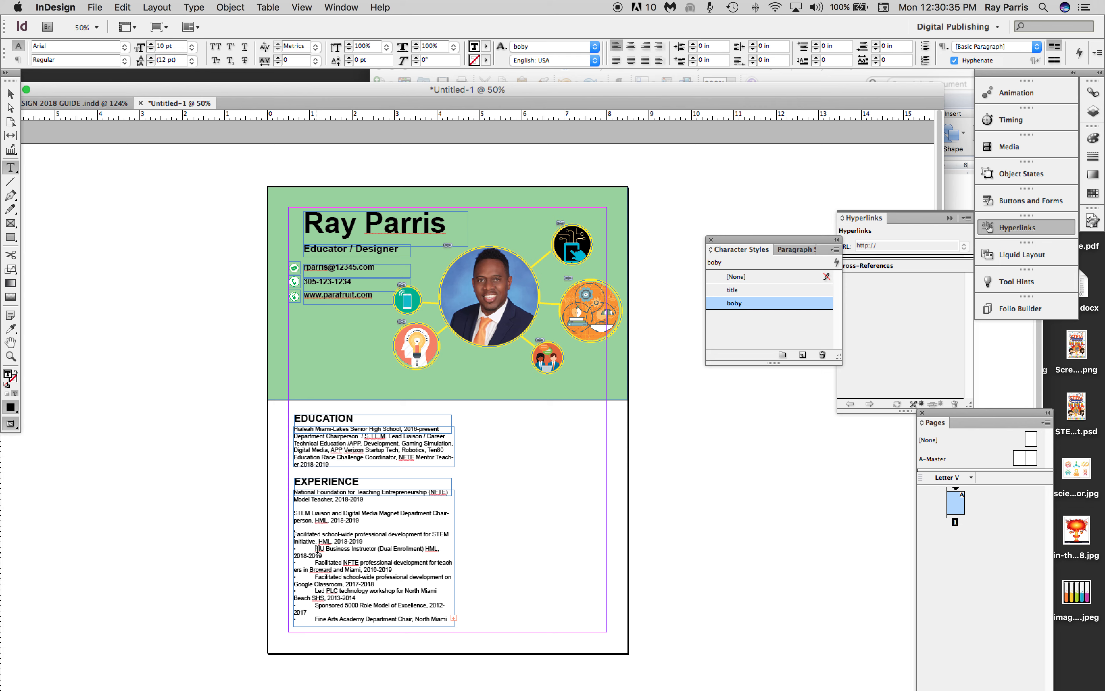
key("BackSpace")
key("BackSpace")
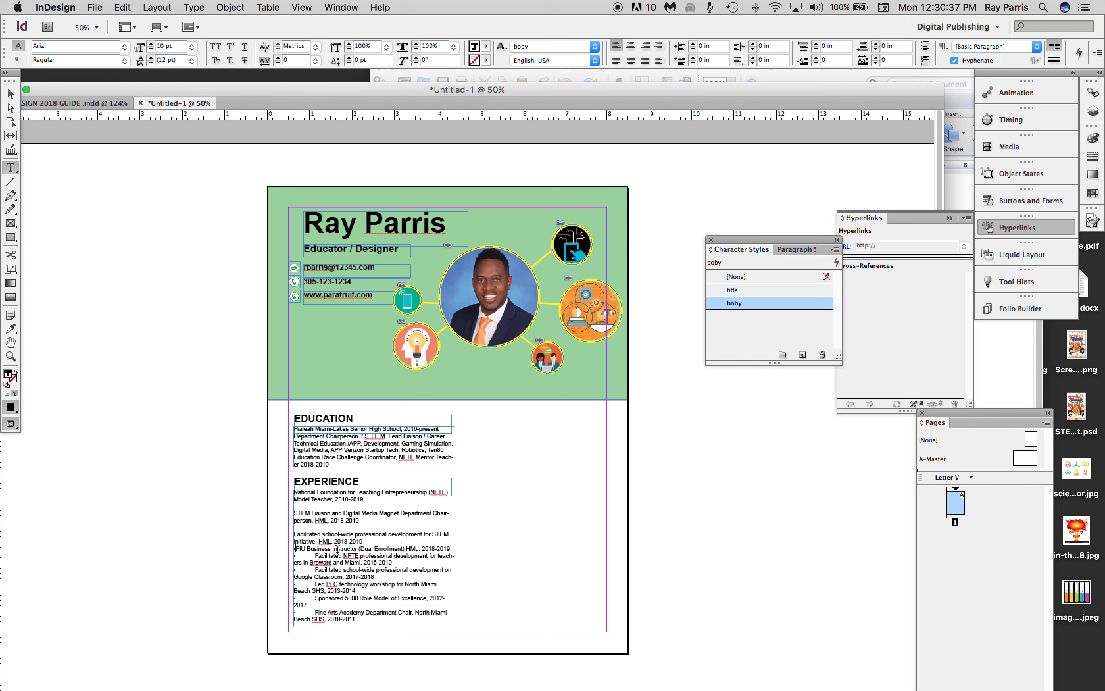
key("Return")
left_click(315, 563)
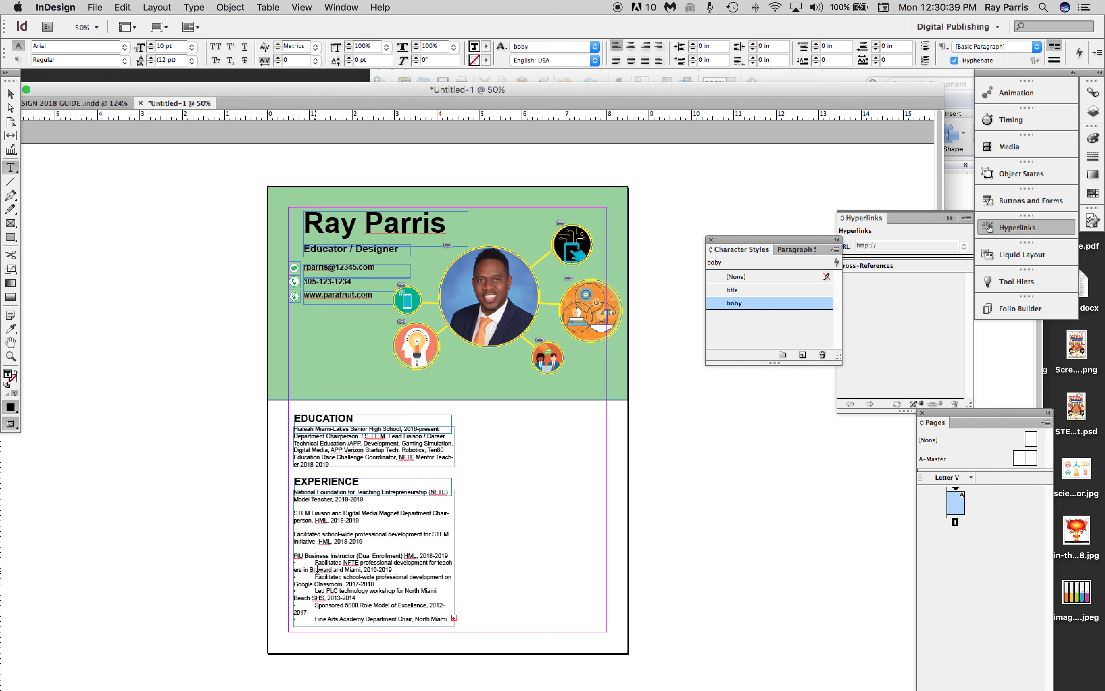
key("BackSpace")
key("BackSpace")
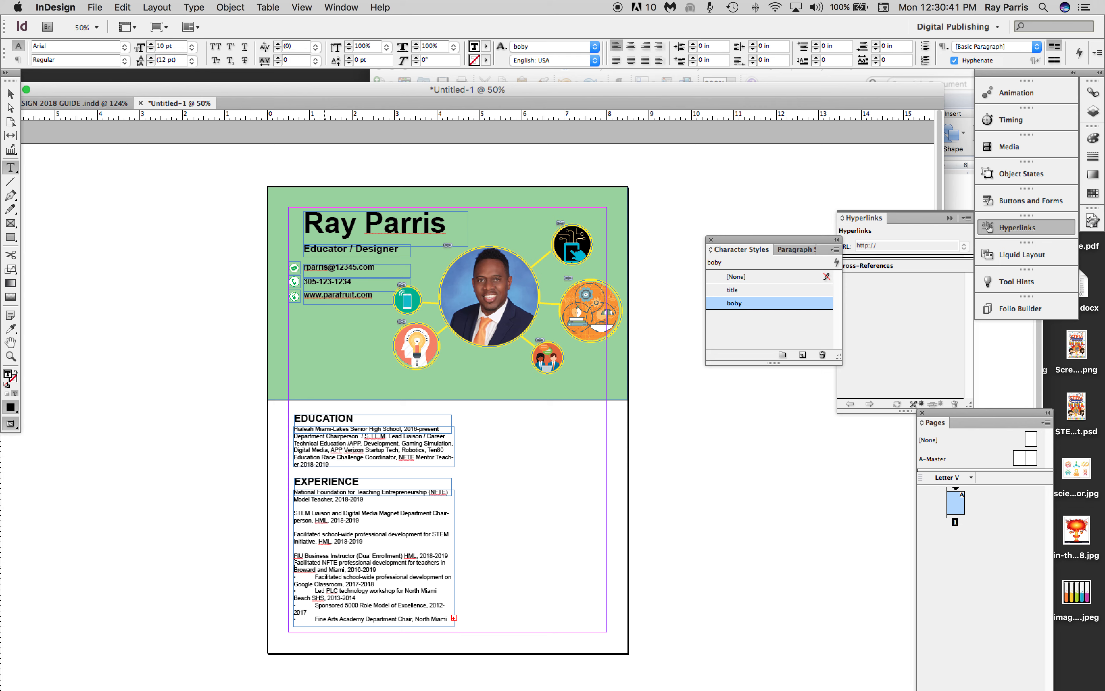
key("Return")
Remove the bullets and indents from the Google Classroom and PLC technology workshop items, separating them with blank lines.
left_click(316, 585)
key("BackSpace")
key("BackSpace")
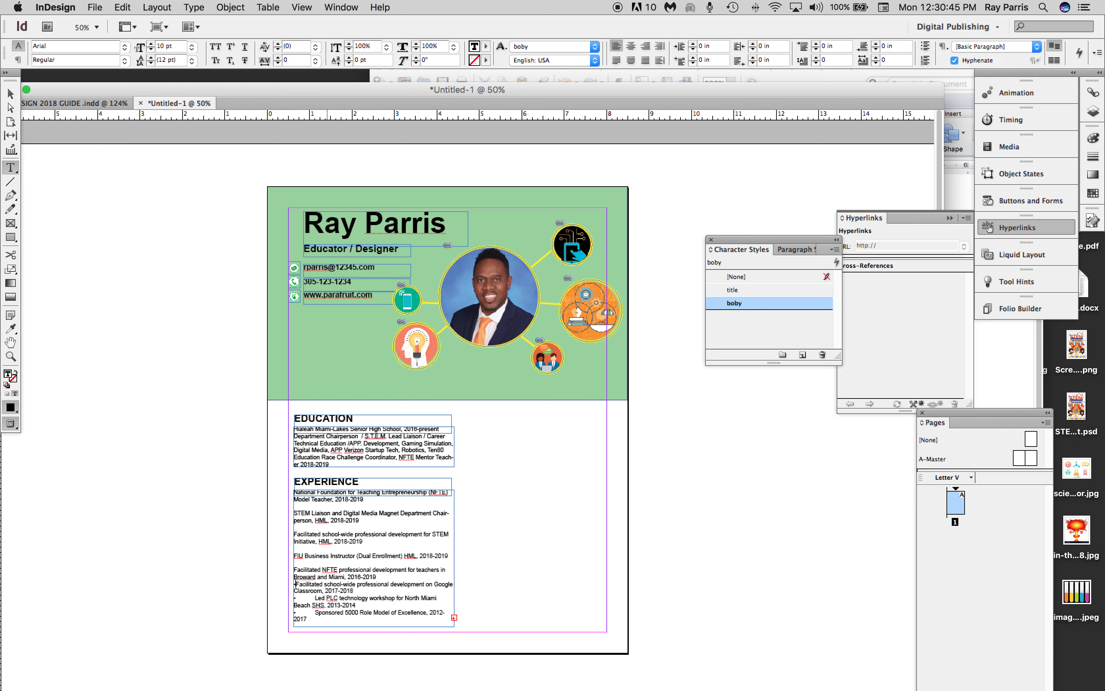
key("Return")
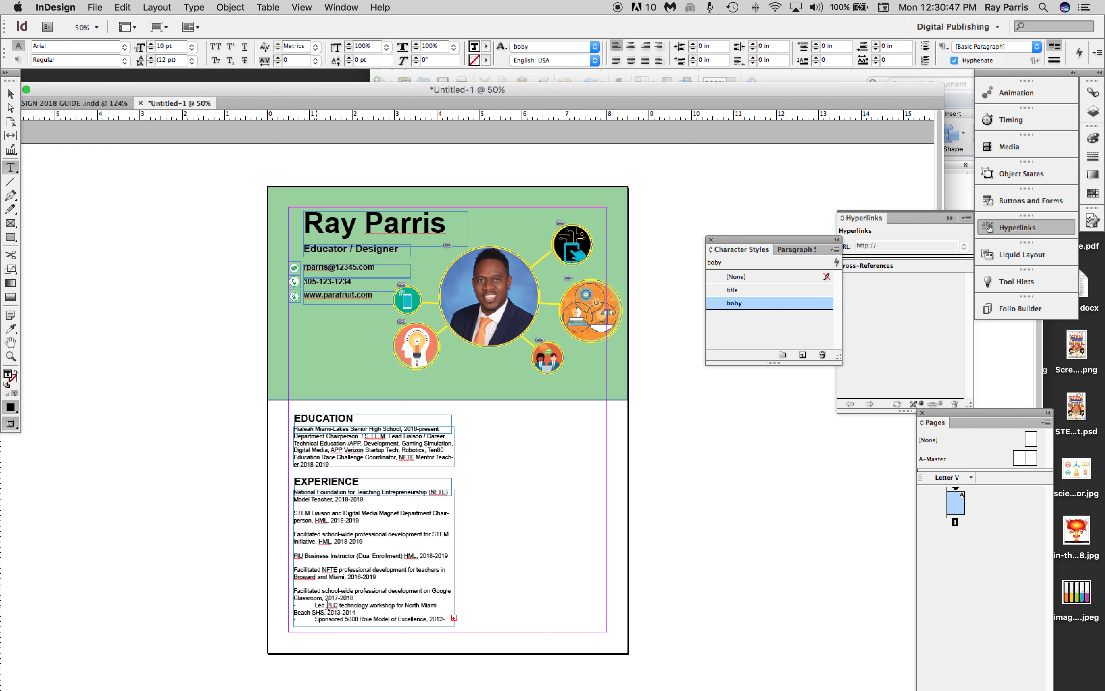
left_click(316, 606)
key("BackSpace")
key("BackSpace")
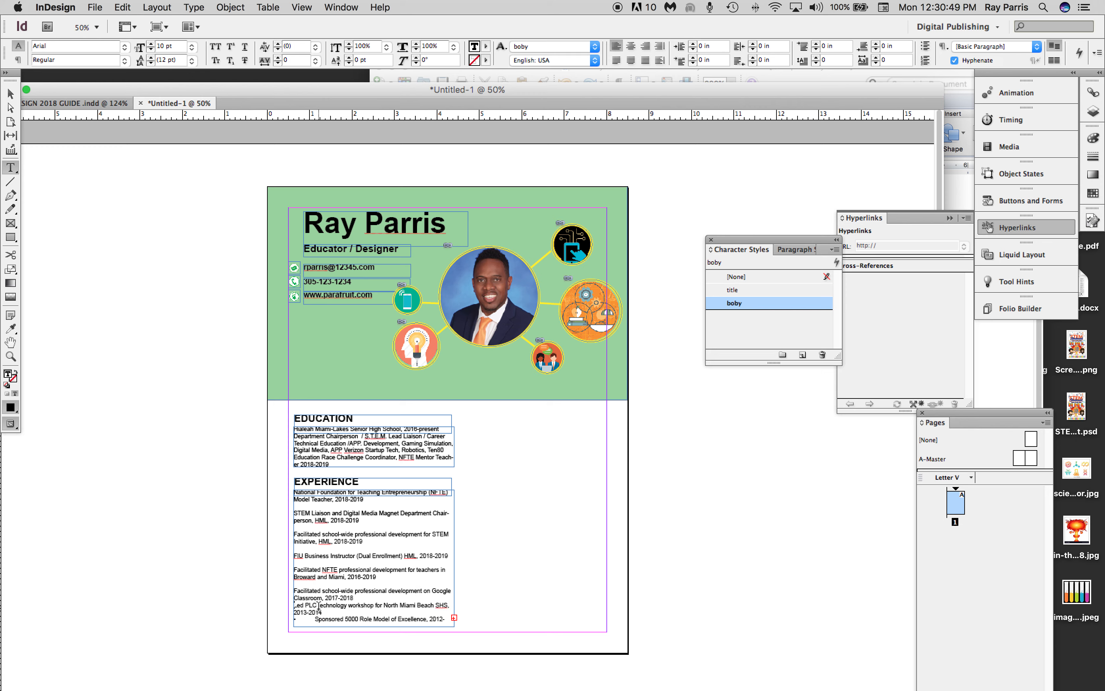
key("Return")
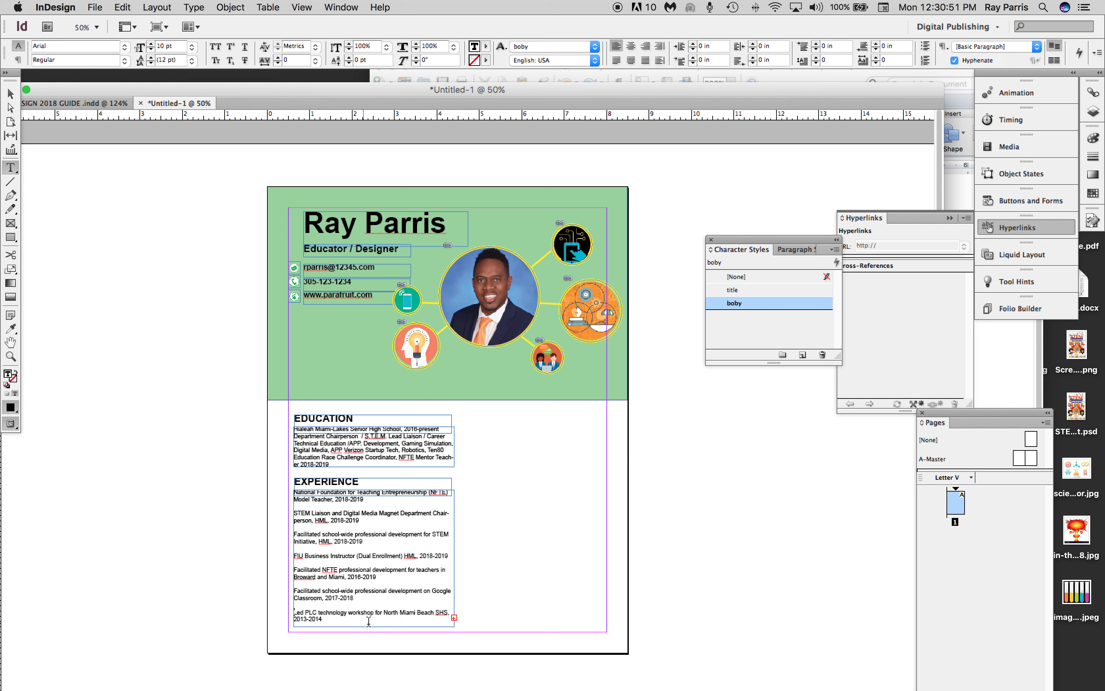
Delete the Sponsored 5000 Role Model of Excellence item so the visible text ends with the PLC workshop entry.
left_click(343, 621)
key("Delete")
key("Delete")
key("Delete")
key("Delete")
key("Delete")
key("Delete")
key("Delete")
key("Delete")
key("Delete")
key("Delete")
key("Delete")
key("Delete")
key("Delete")
key("Delete")
key("Delete")
key("Delete")
key("Delete")
key("Delete")
key("Delete")
key("Delete")
key("Delete")
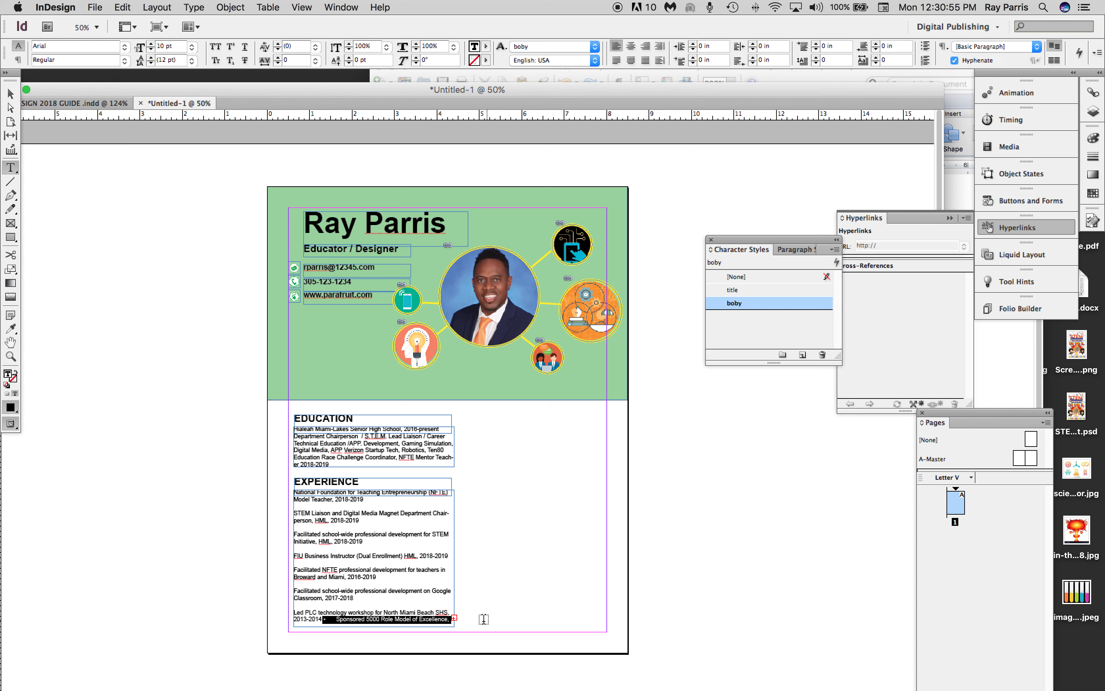
left_click_drag(351, 619, 331, 620)
key("BackSpace")
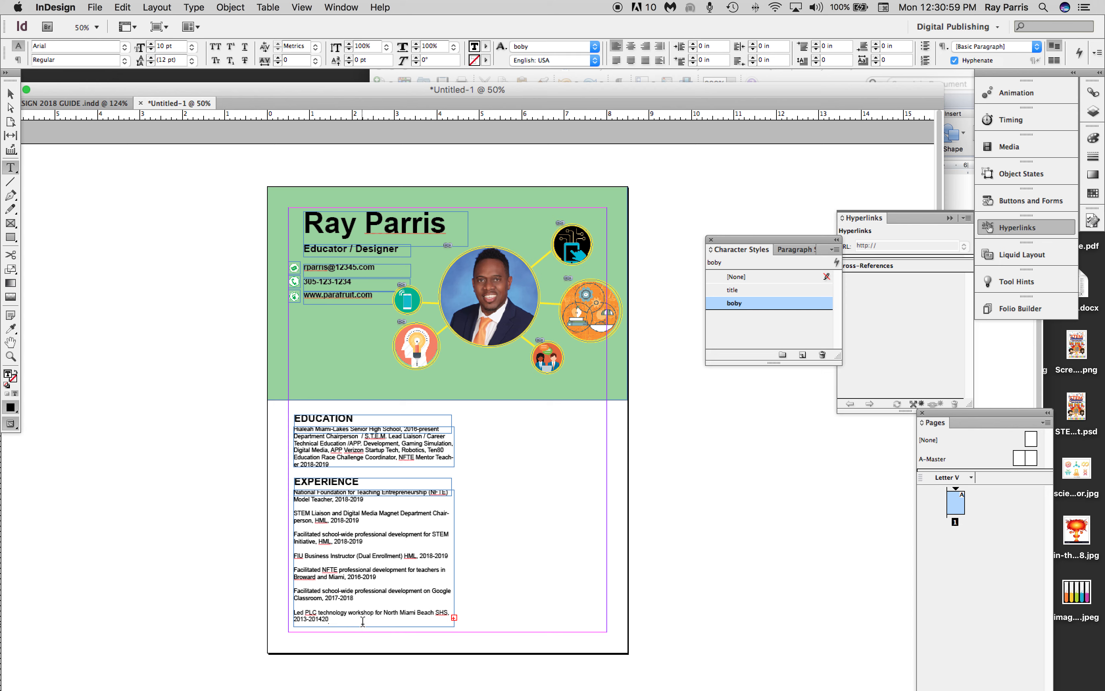
key("BackSpace")
left_click(542, 561)
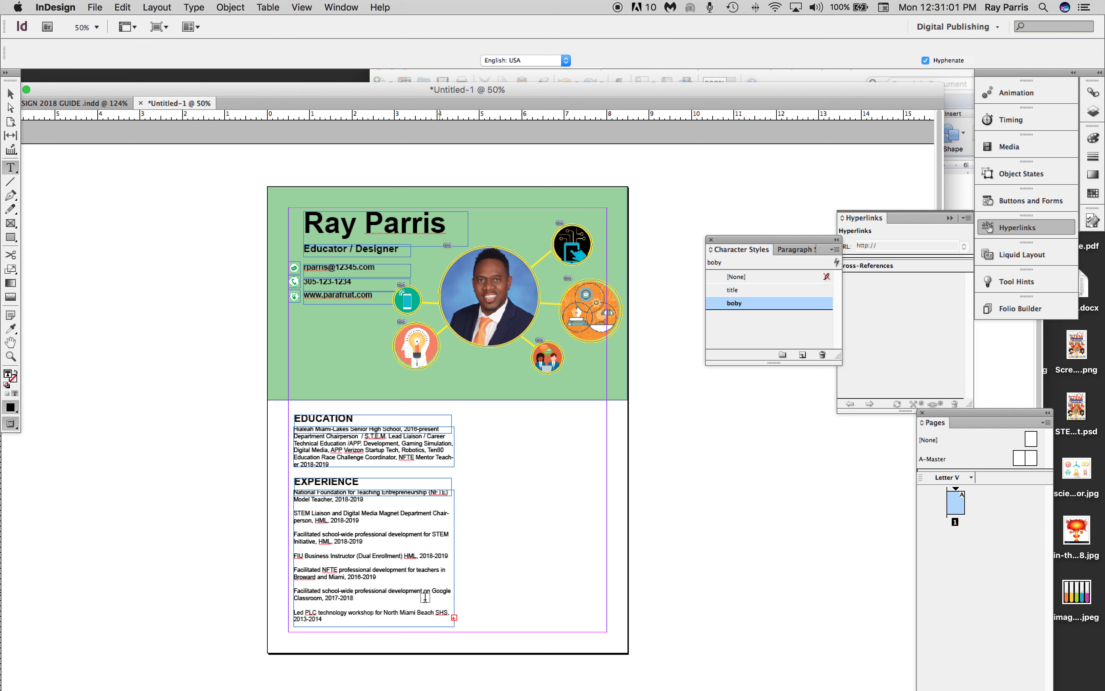
left_click(351, 619)
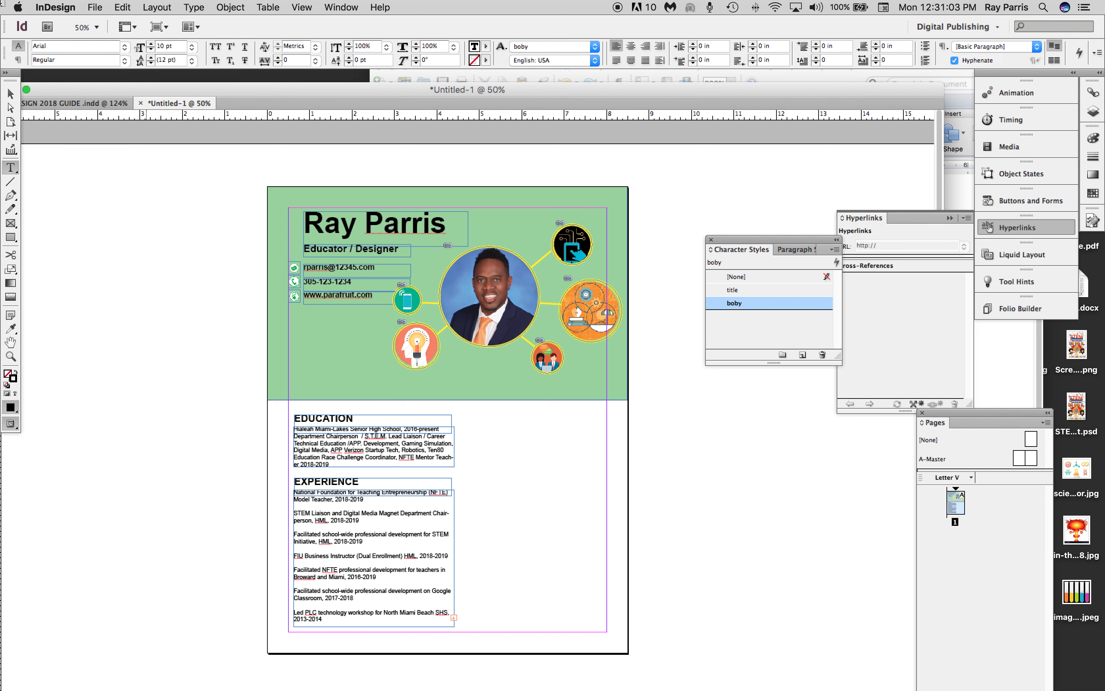
Extend the EXPERIENCE text frame downward to about 4.37 in high and delete the Fine Arts Academy Department Chair item.
left_click(9, 88)
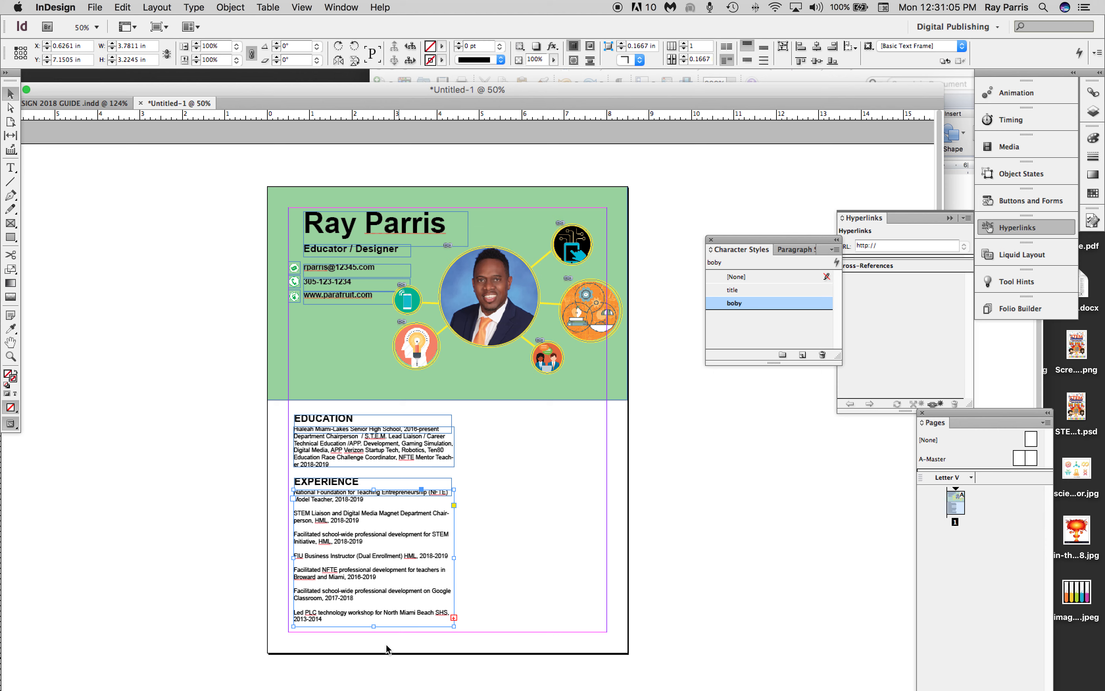
left_click_drag(373, 627, 375, 670)
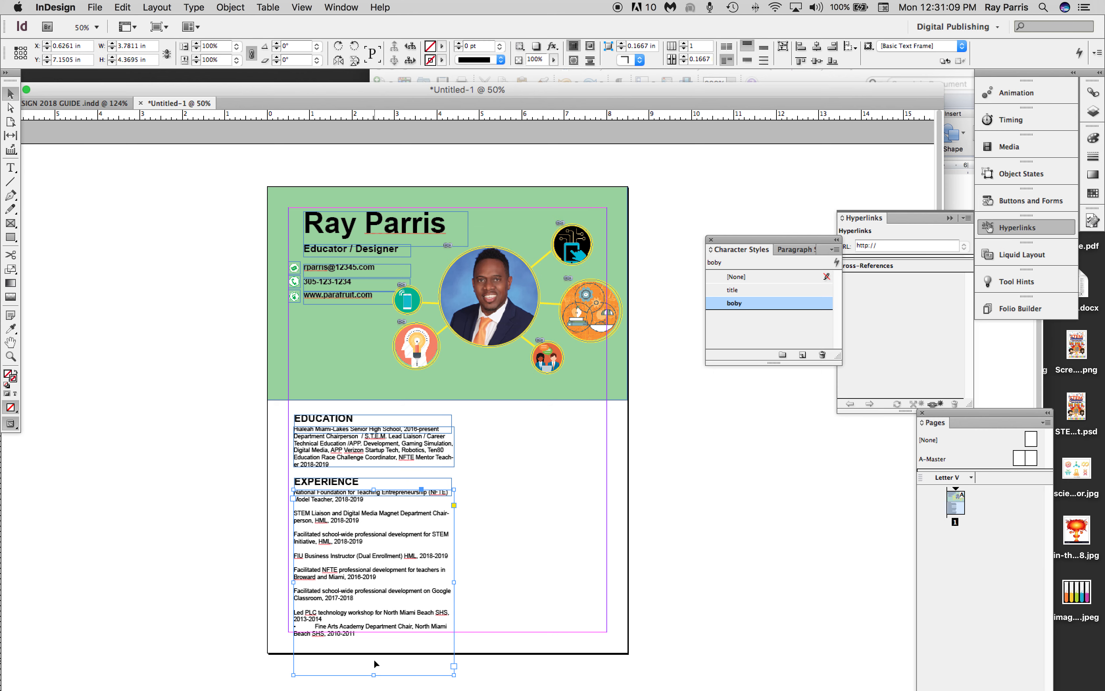
double_click(359, 636)
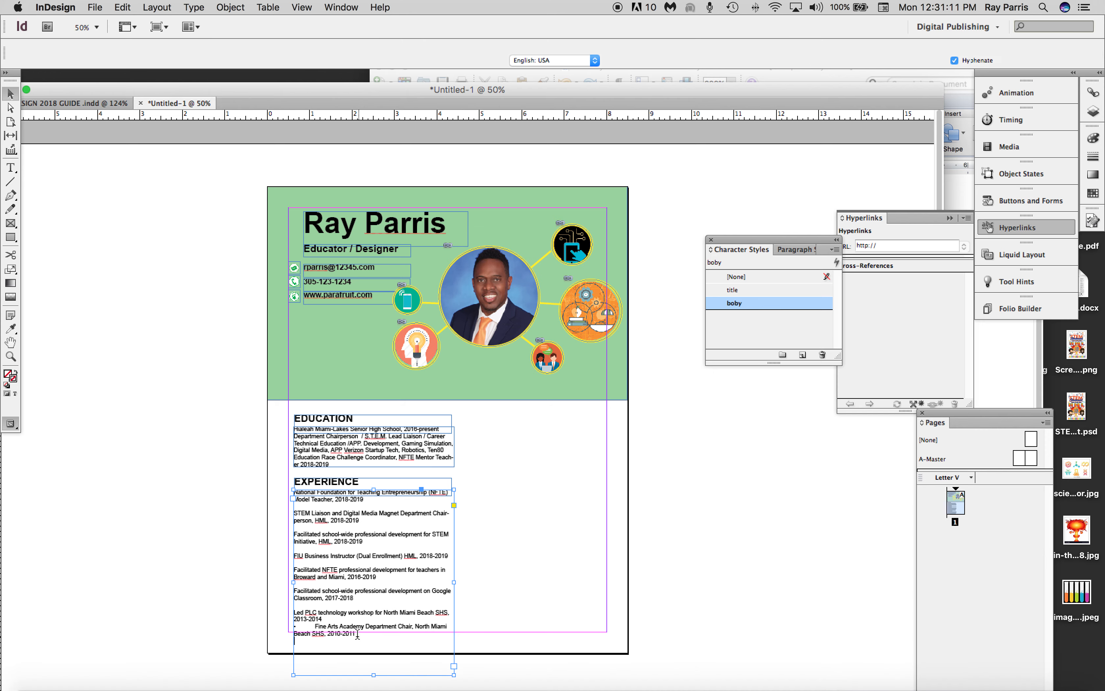
left_click_drag(357, 635, 315, 627)
key("BackSpace")
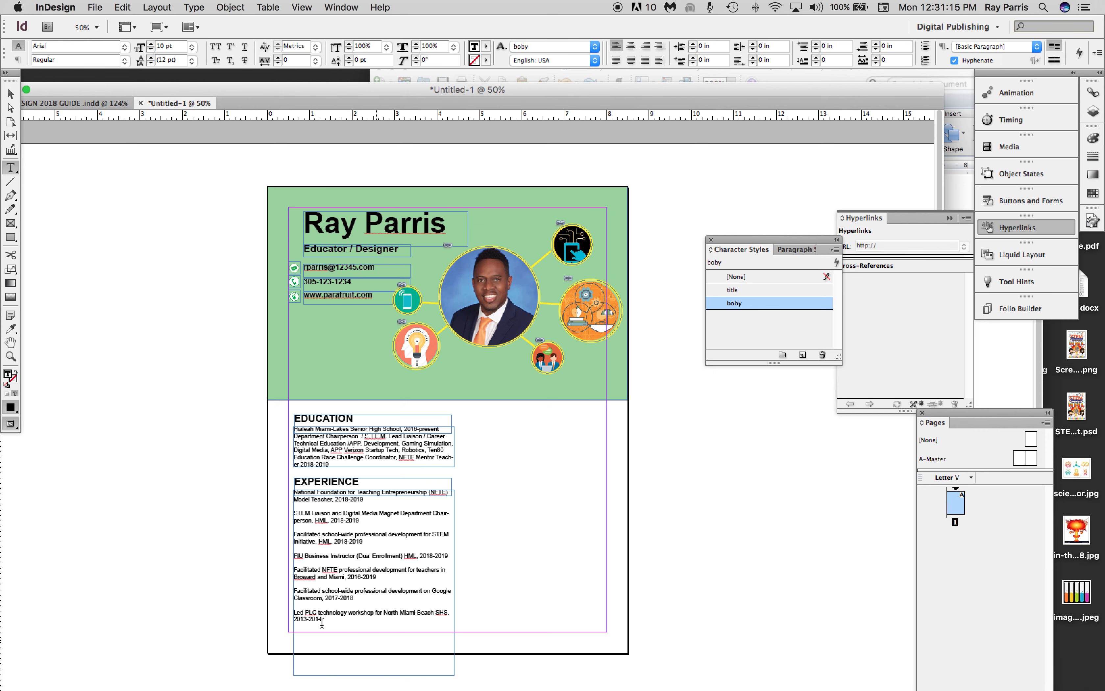
Shorten the EXPERIENCE text frame to about 3.6 in high, ending at the EDUCATION frame's width of about 3.78 in.
left_click(231, 516)
left_click(10, 93)
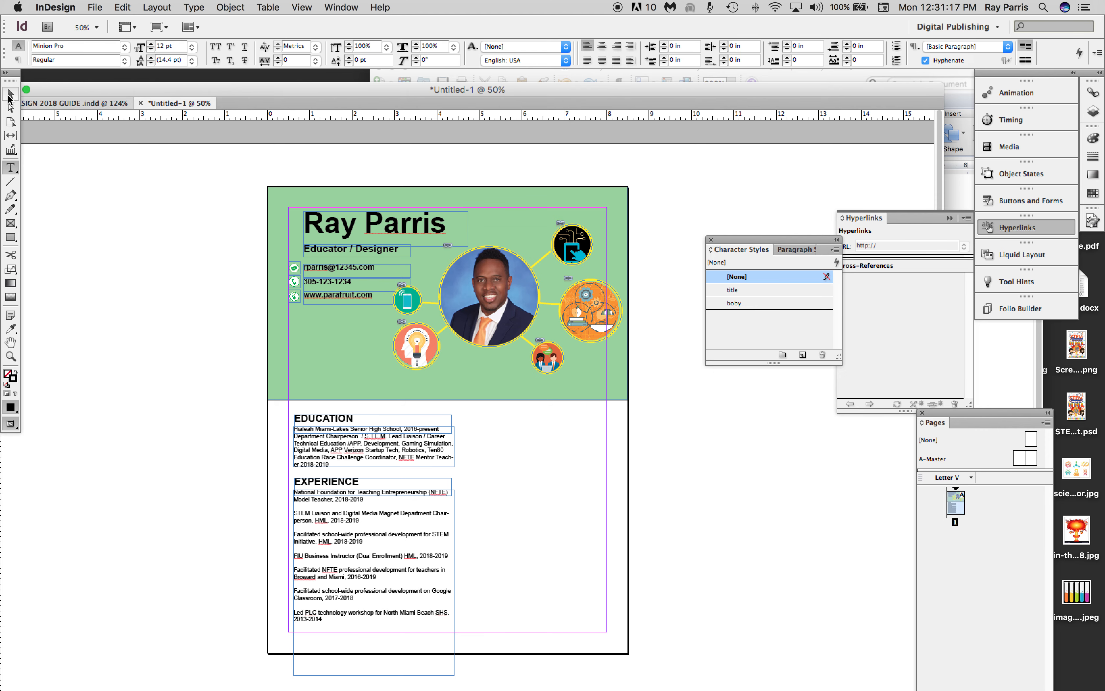
left_click(450, 636)
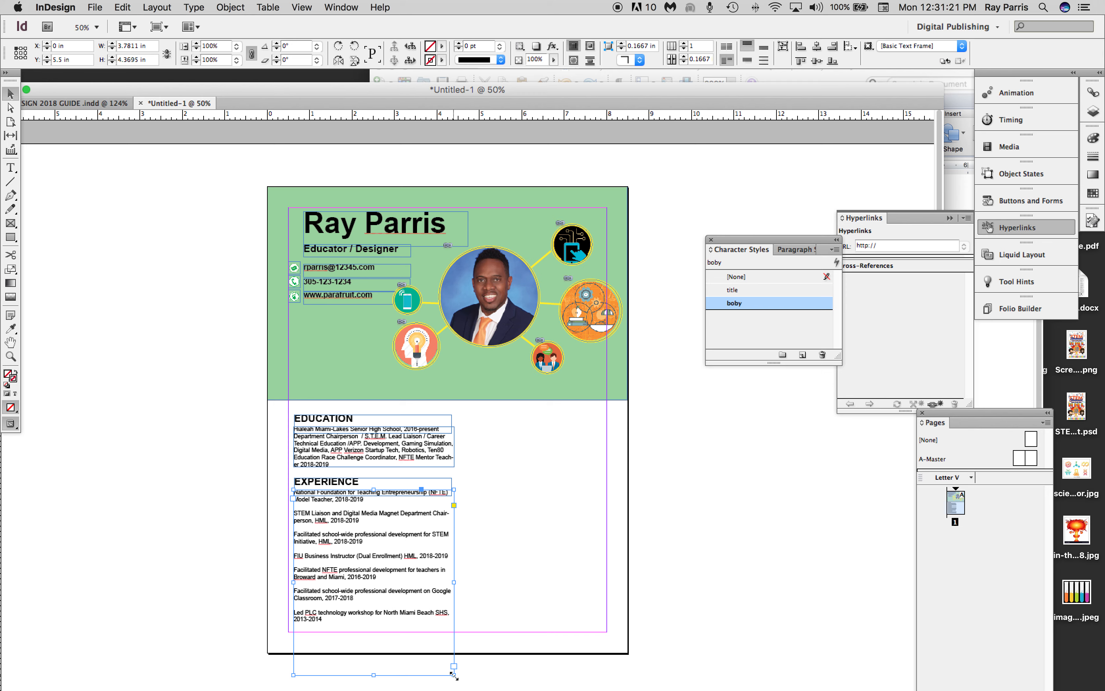
left_click_drag(454, 675, 425, 642)
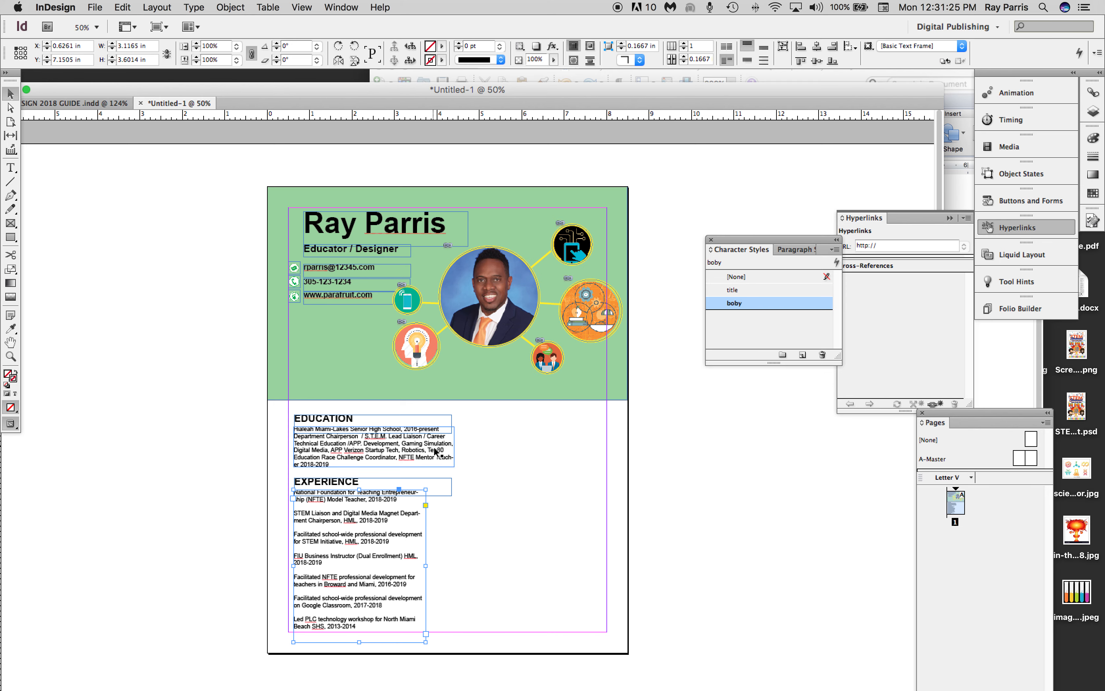
left_click_drag(425, 565, 454, 566)
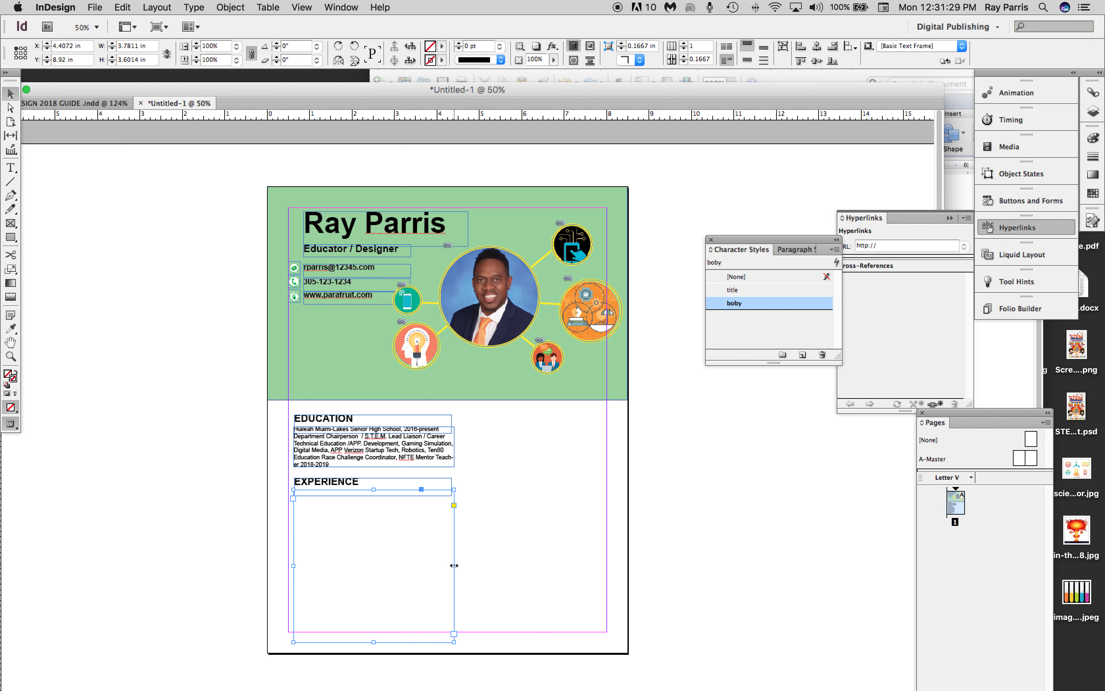
Justify all lines of the EDUCATION body text, including the last one.
left_click(430, 452)
double_click(440, 462)
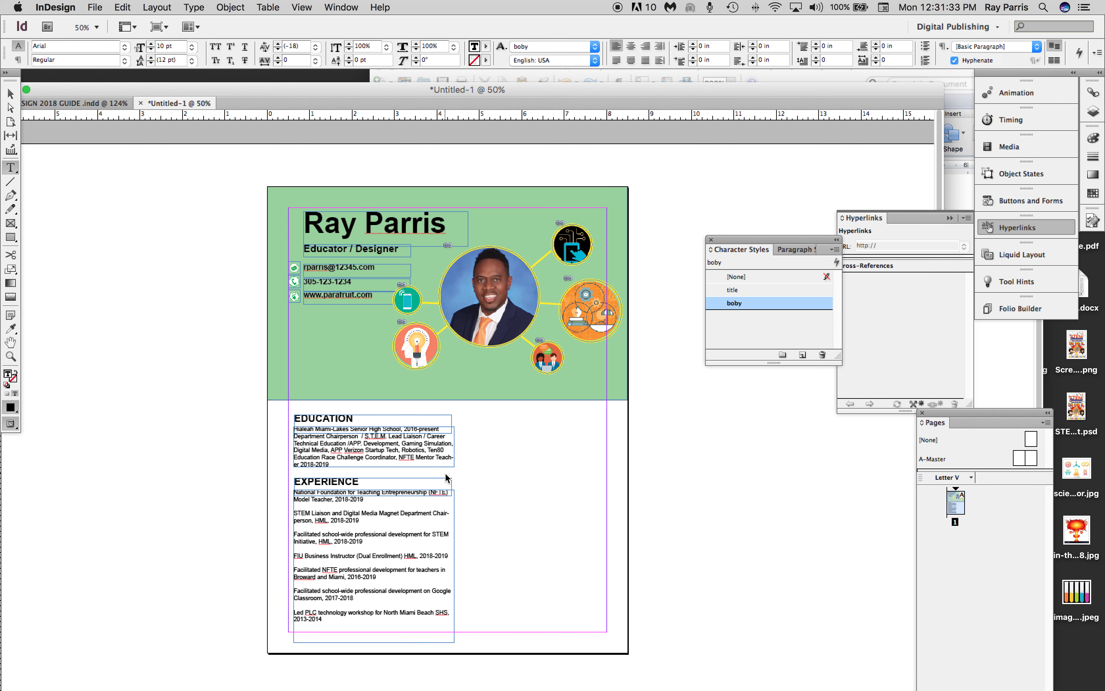
key("super+a")
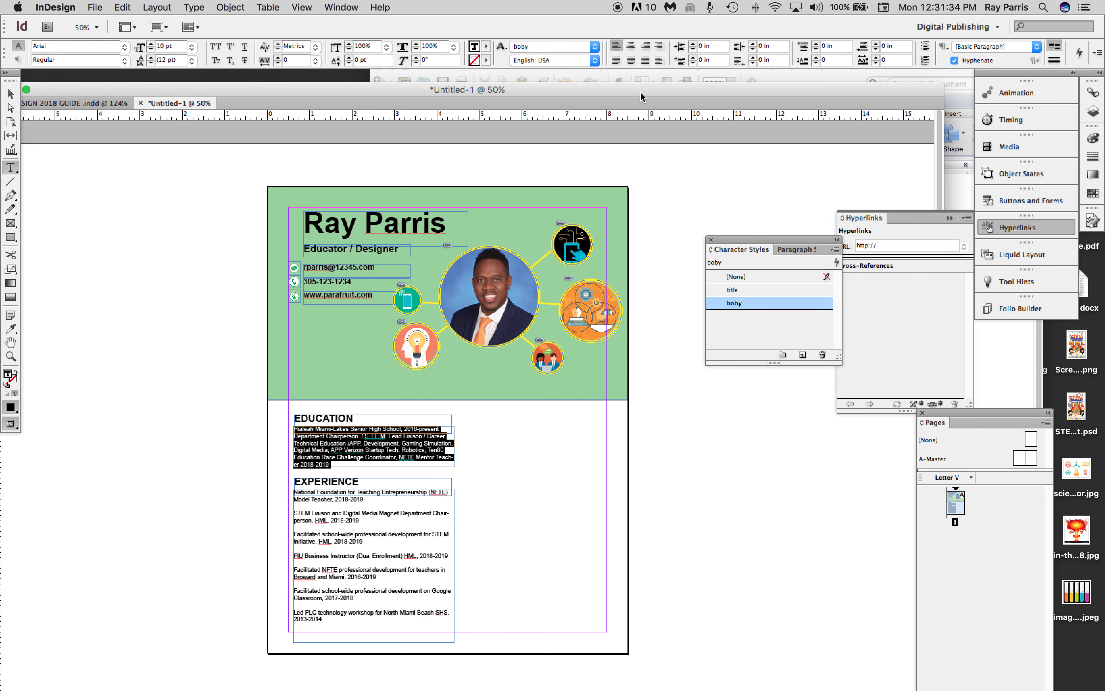
left_click(644, 60)
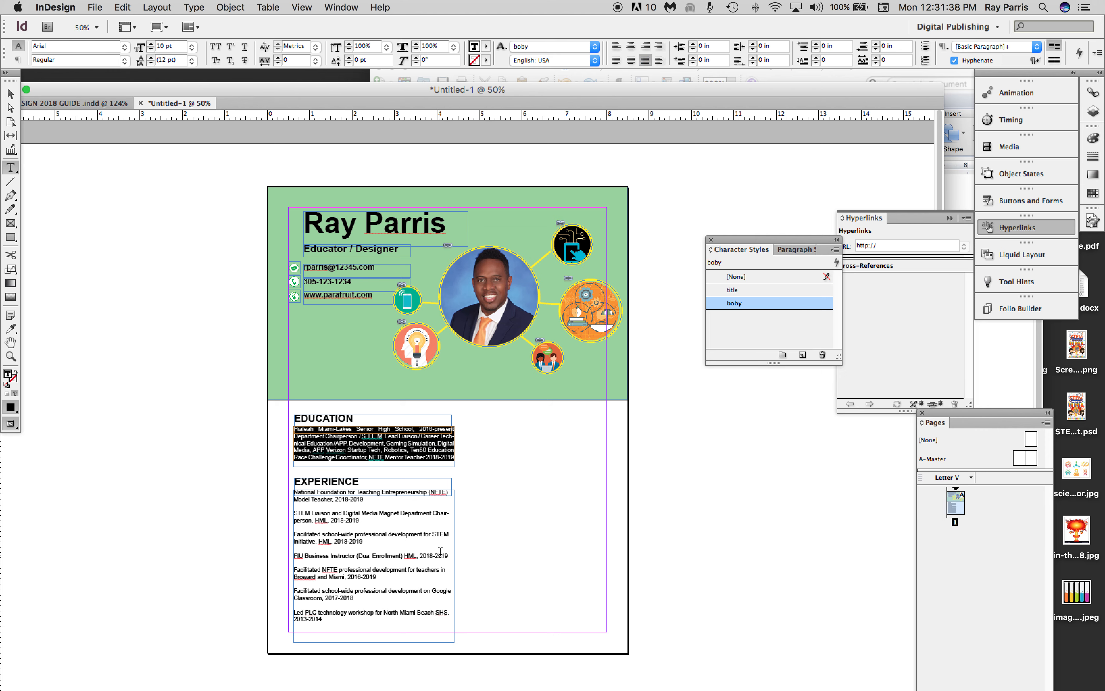
Duplicate the EDUCATION heading and body frames and align the copy beside the originals as a second column.
left_click(10, 94)
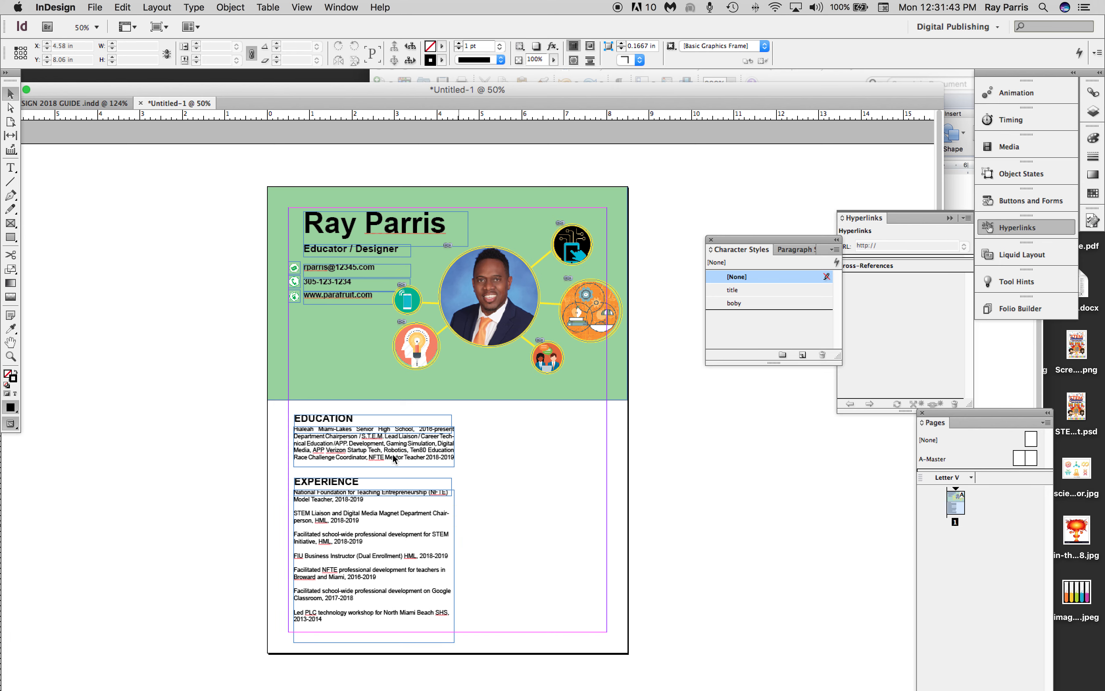
left_click_drag(287, 409, 331, 459)
key("super+c")
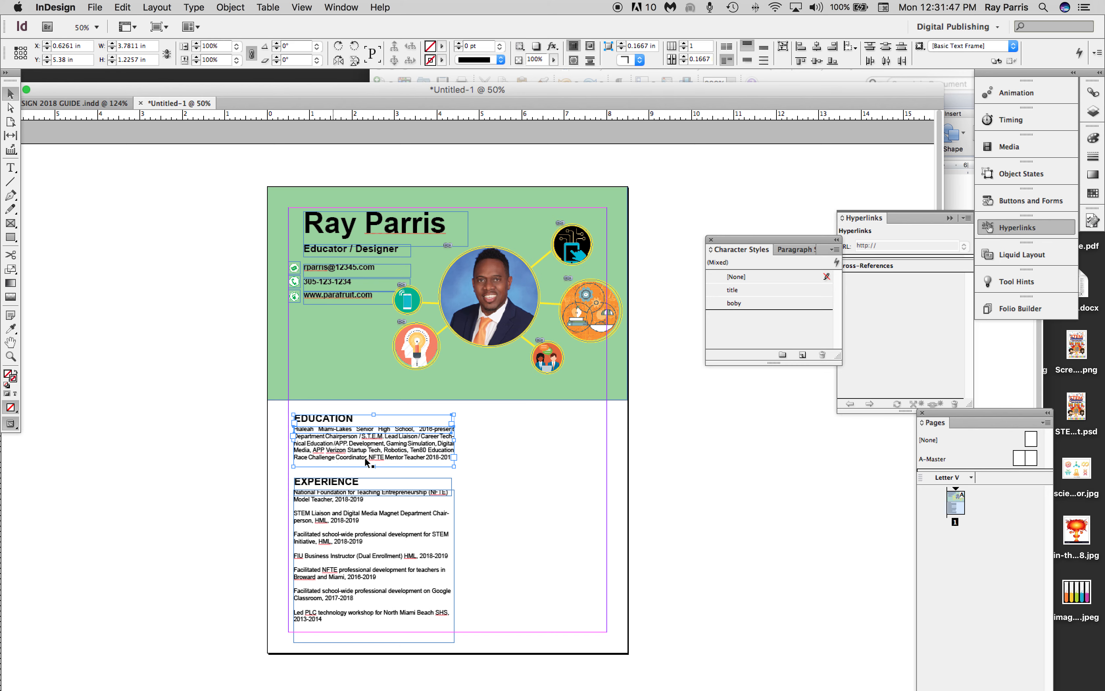
key("super+v")
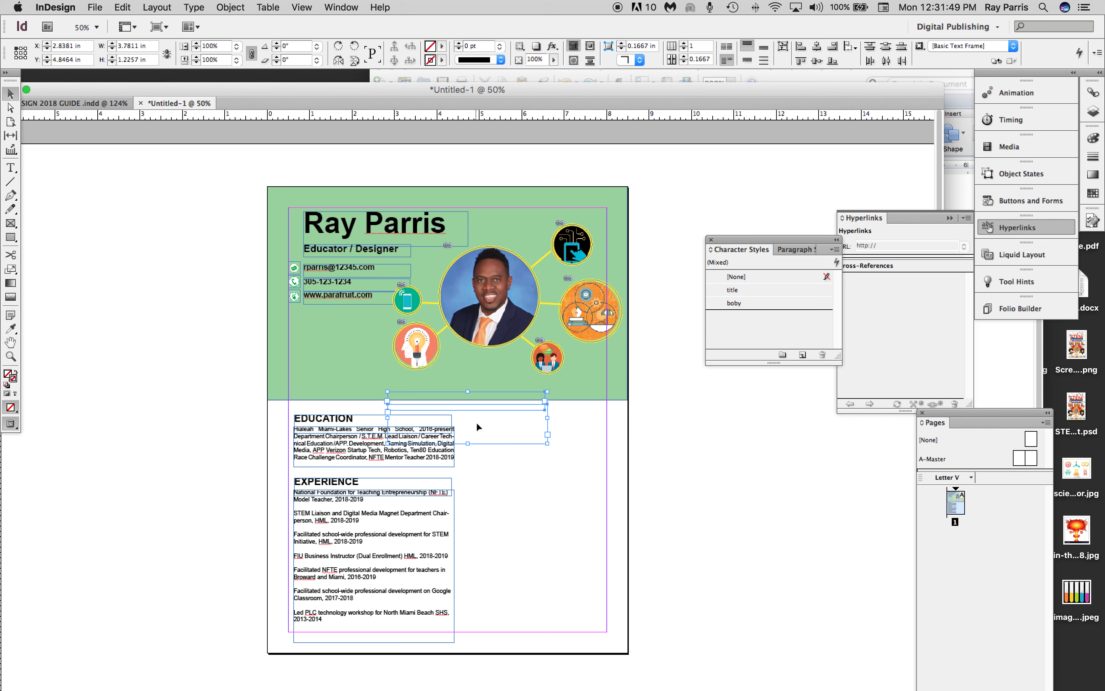
left_click_drag(492, 429, 563, 442)
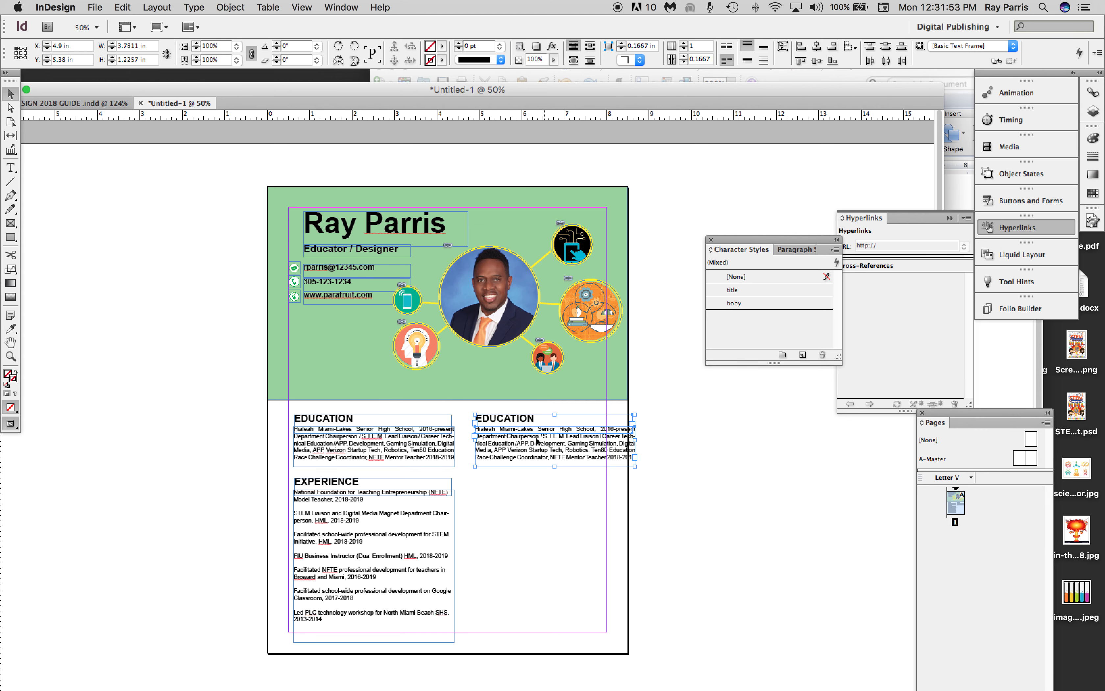
Replace the copied EDUCATION heading in the second column with "SKILLS".
double_click(533, 420)
left_click_drag(533, 419, 462, 418)
type("SKILLS")
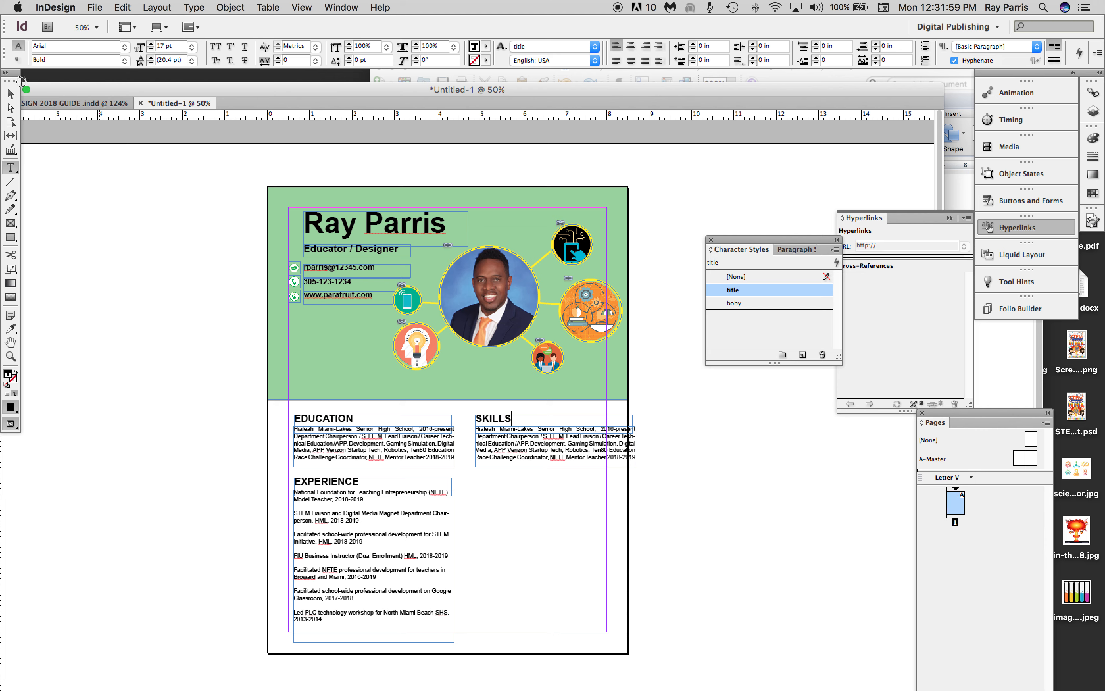
Delete the copied body text frame below the SKILLS heading.
left_click(10, 95)
left_click(543, 461)
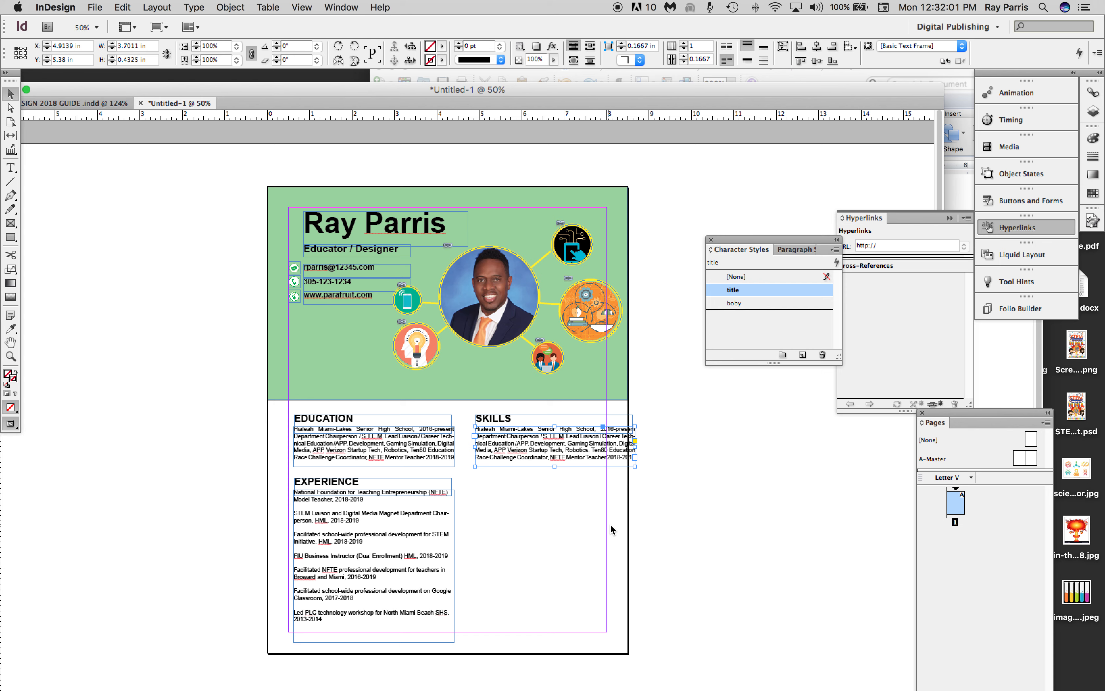
left_click(597, 475)
left_click(591, 458)
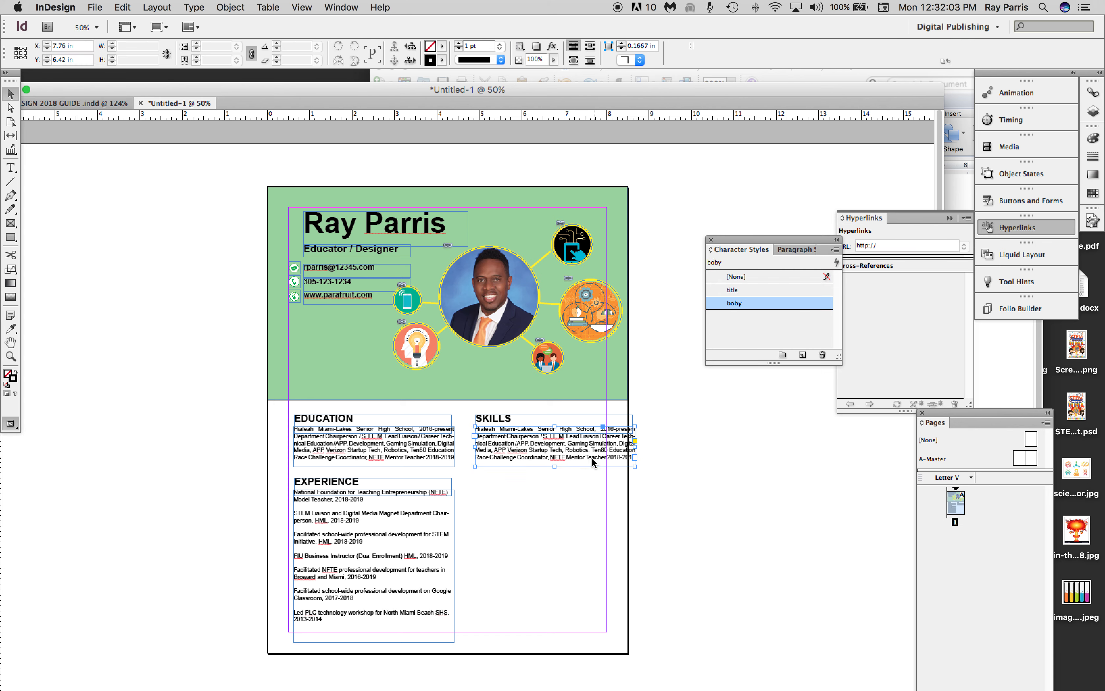
key("Delete")
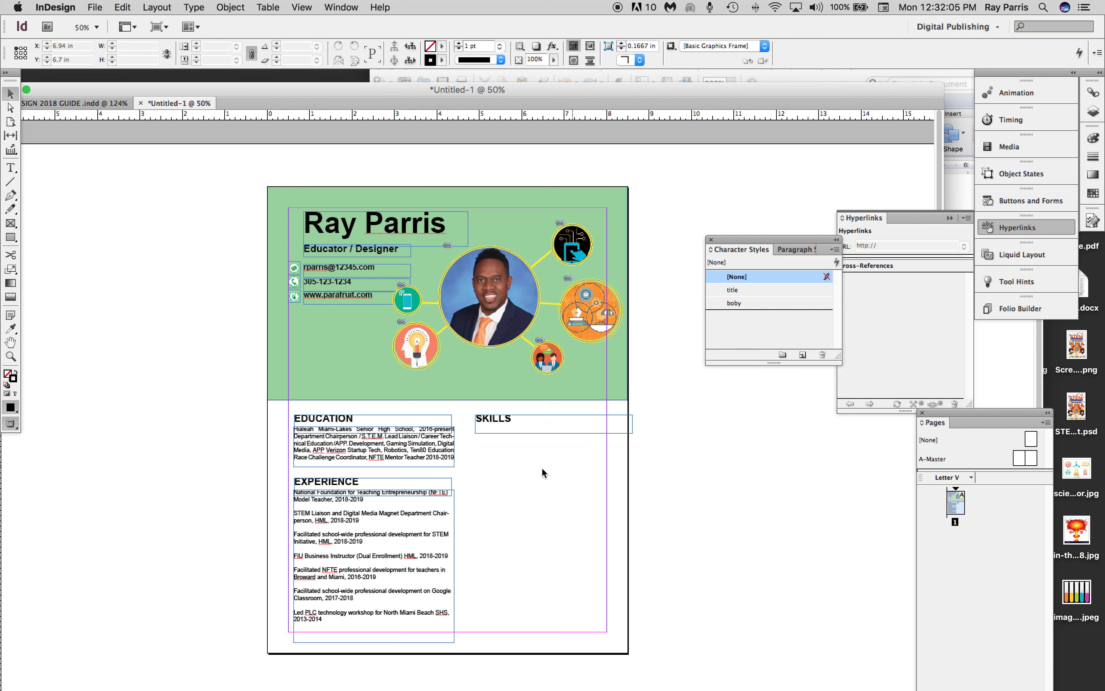
Duplicate the SKILLS heading frame directly below the original and select the copy's text for replacement.
left_click(495, 420)
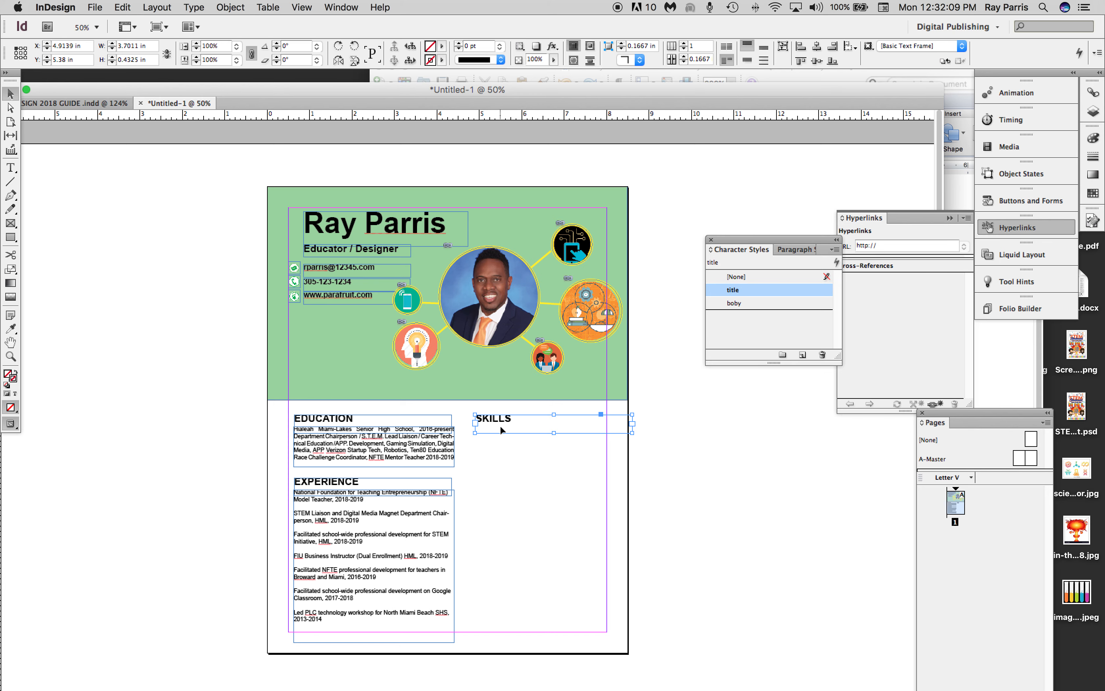
left_click_drag(509, 425, 473, 440)
double_click(514, 450)
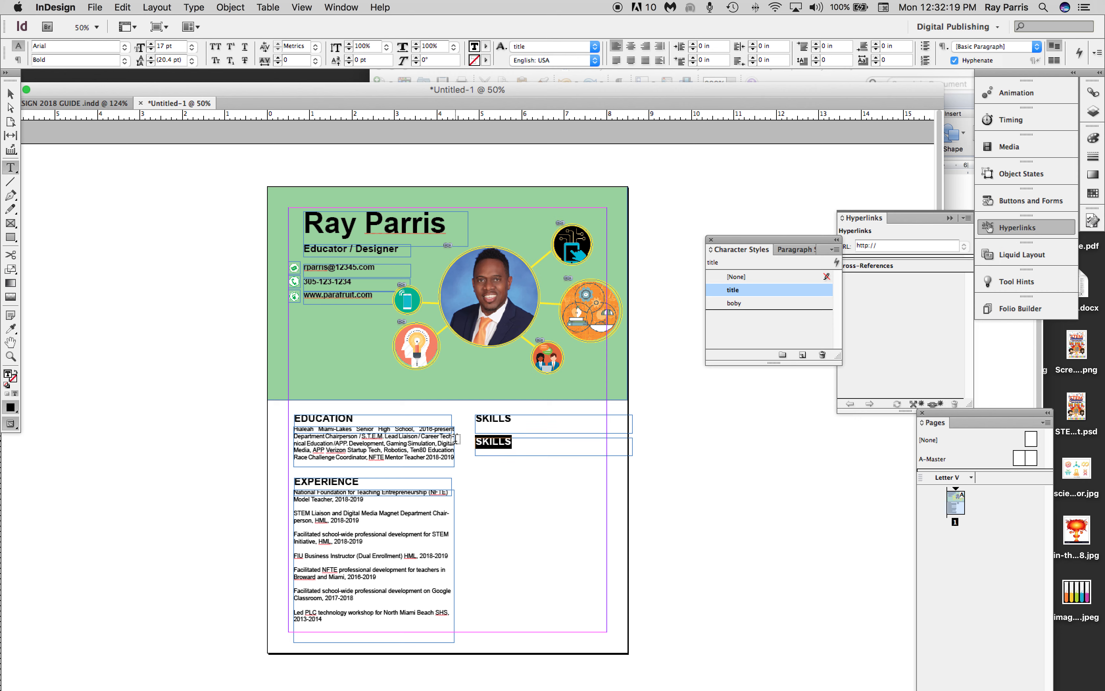
type("TEAM")
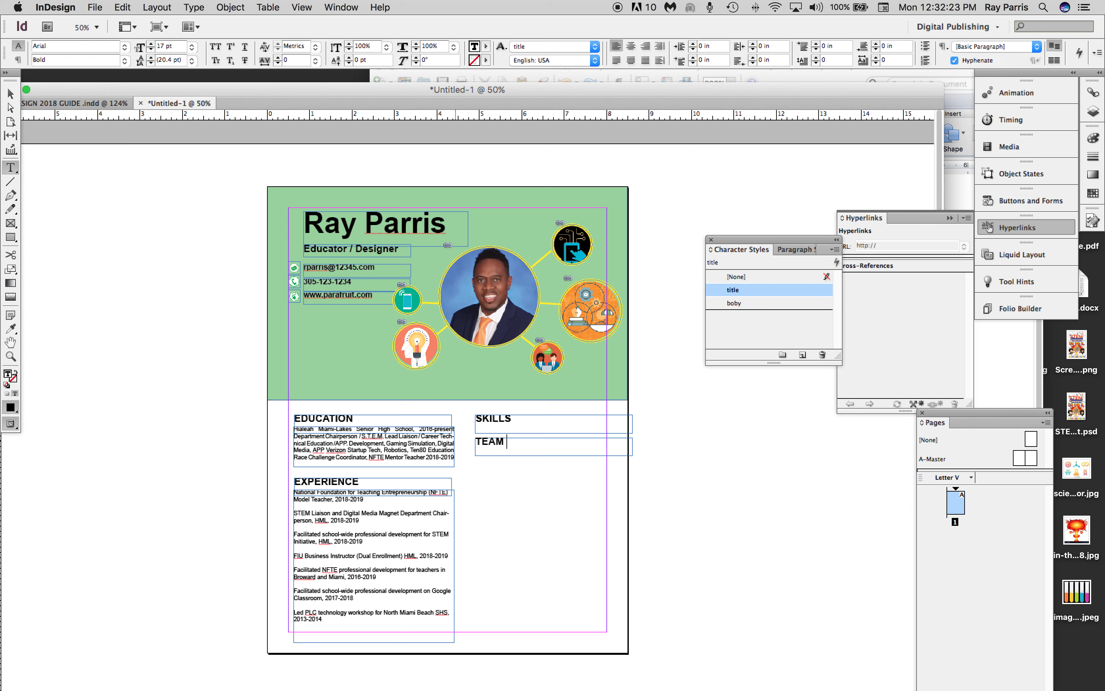
key("BackSpace")
key("BackSpace")
key("BackSpace")
type("eam")
key("BackSpace")
key("BackSpace")
key("BackSpace")
Replace the text of the duplicated heading below SKILLS with "Adobe CC Cert.".
type("Adobe CC")
type("Cert.")
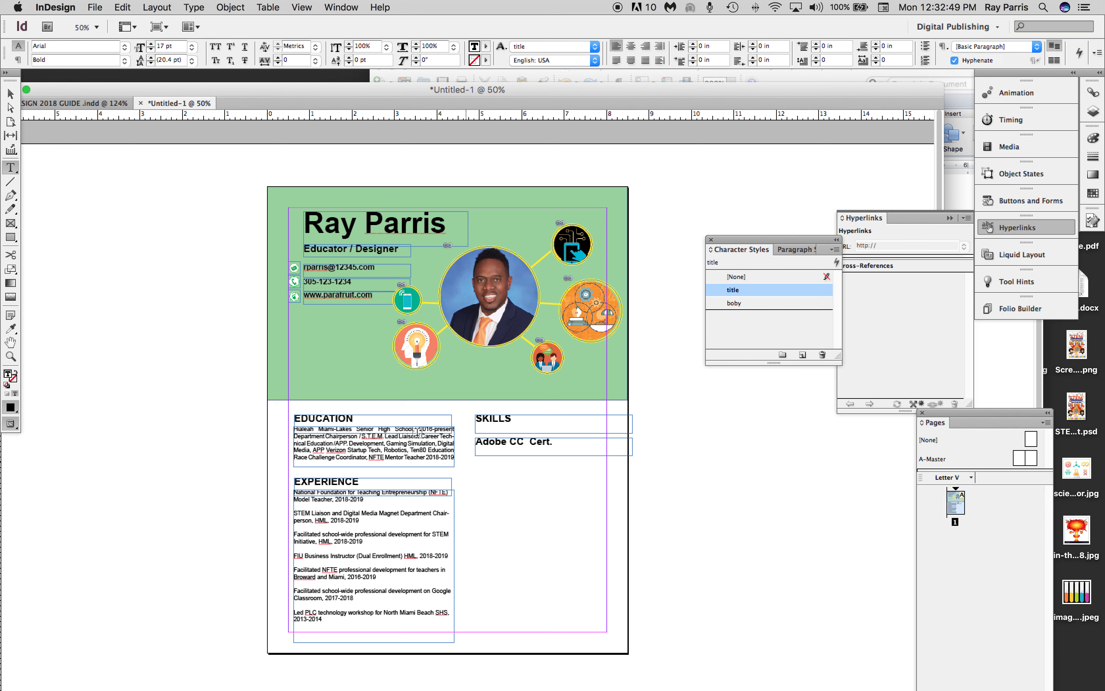
Resize the "Adobe CC Cert." text frame to about 3.09 in wide and 2.71 in tall, and start a new line after its text.
left_click(11, 93)
left_click(477, 442)
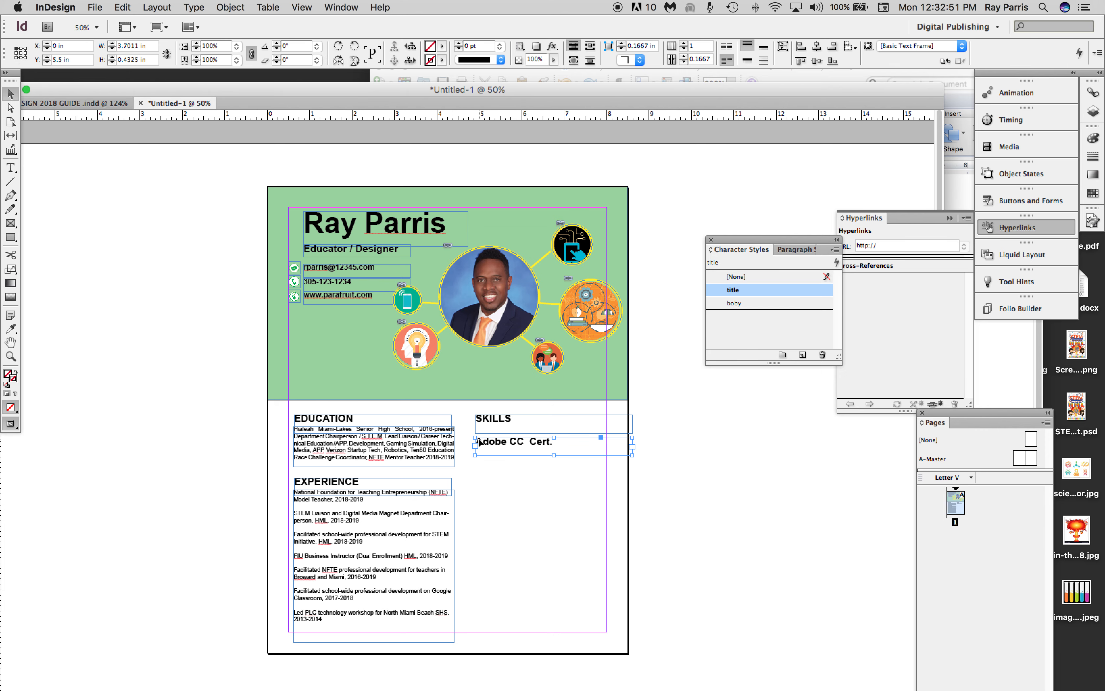
left_click_drag(553, 456, 550, 551)
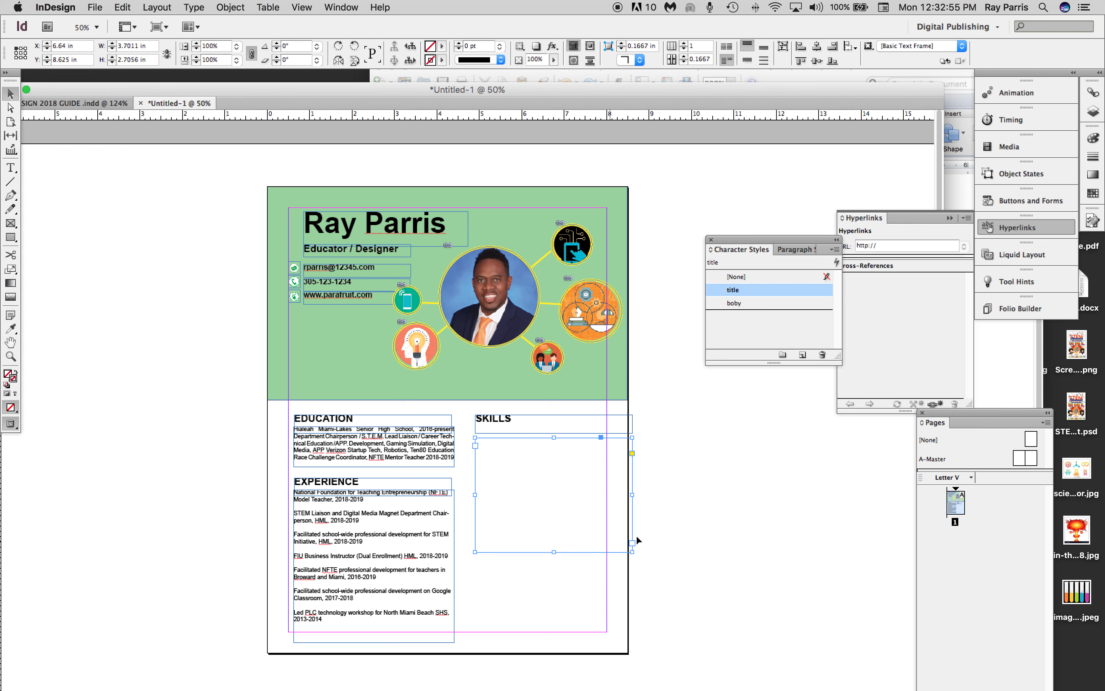
left_click_drag(632, 495, 592, 496)
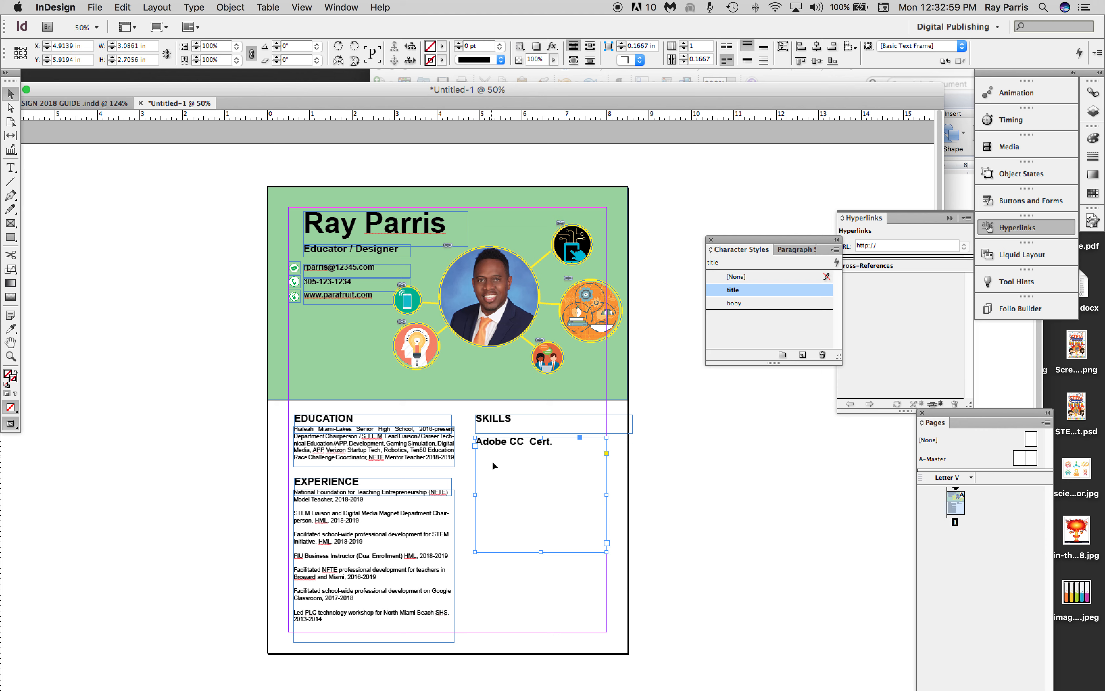
double_click(552, 442)
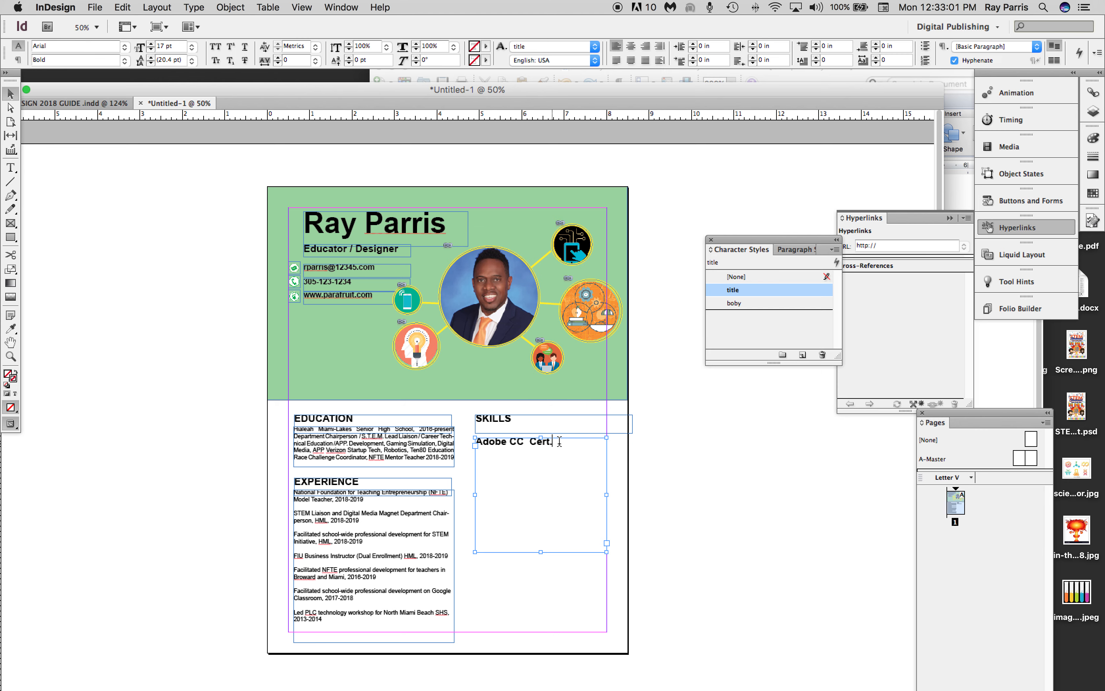
key("Return")
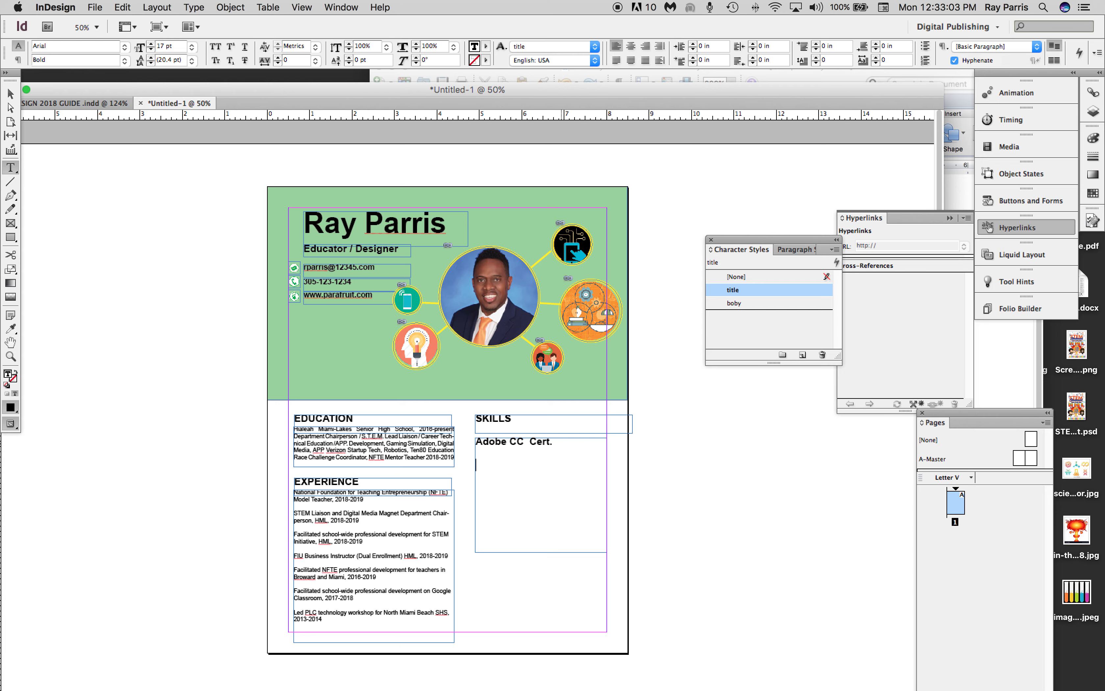
Switch to the resume document in Word, find its SKILLS section, and move the document window clear of the InDesign resume's second column.
left_click(1036, 384)
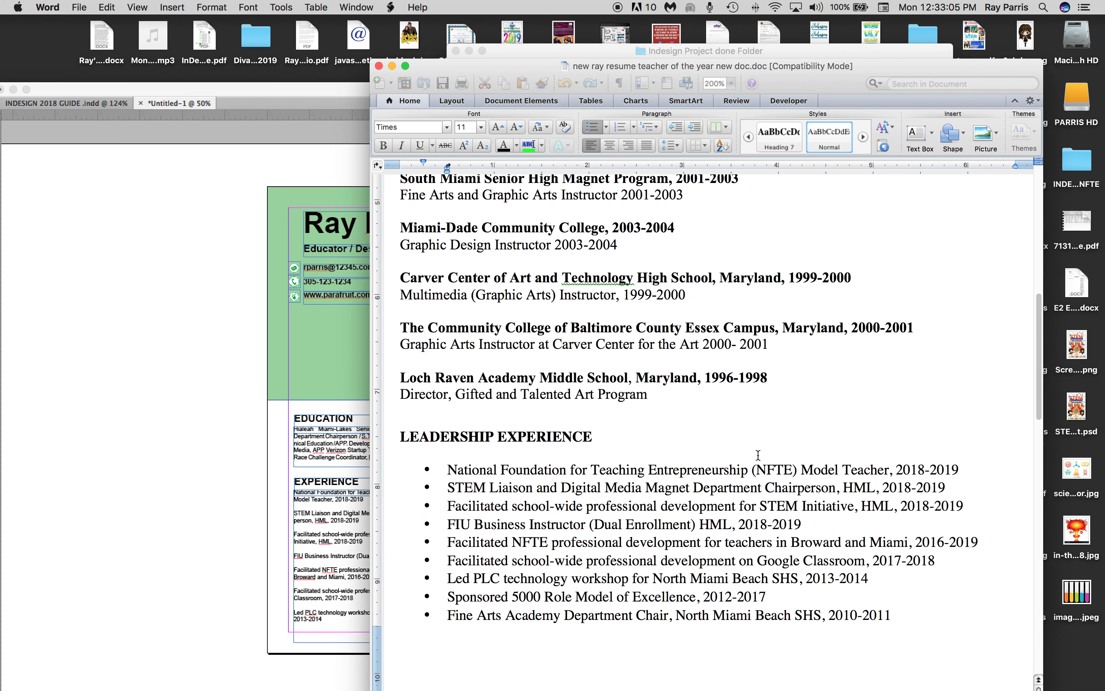
scroll(759, 460, "down", 5)
scroll(760, 459, "down", 10)
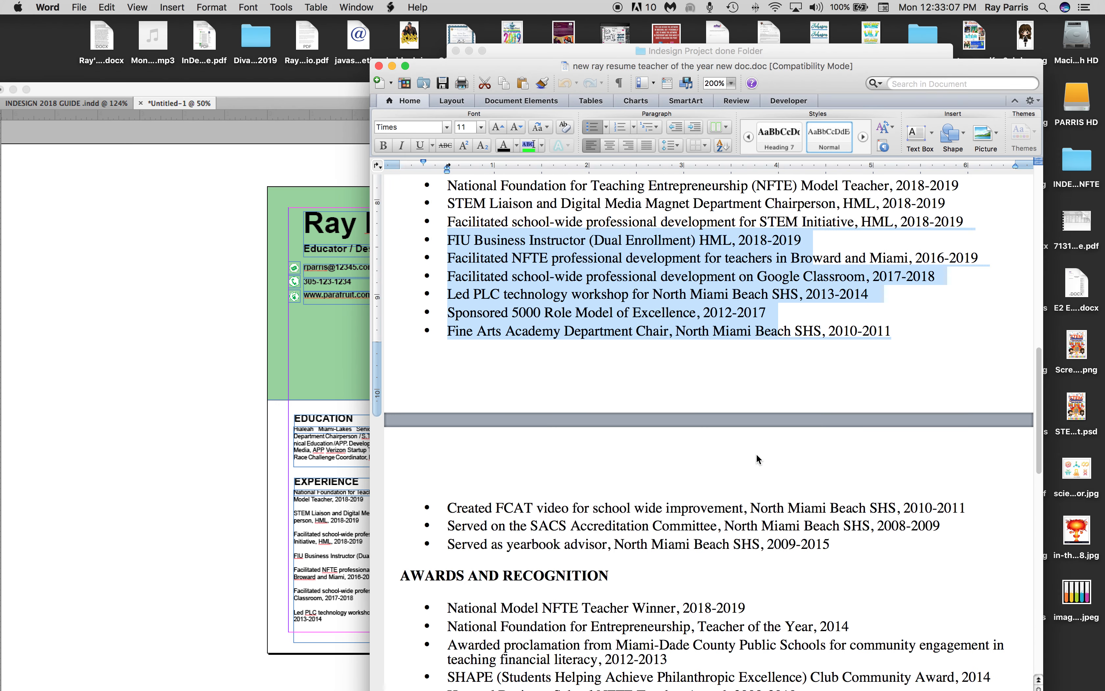
scroll(757, 454, "down", 10)
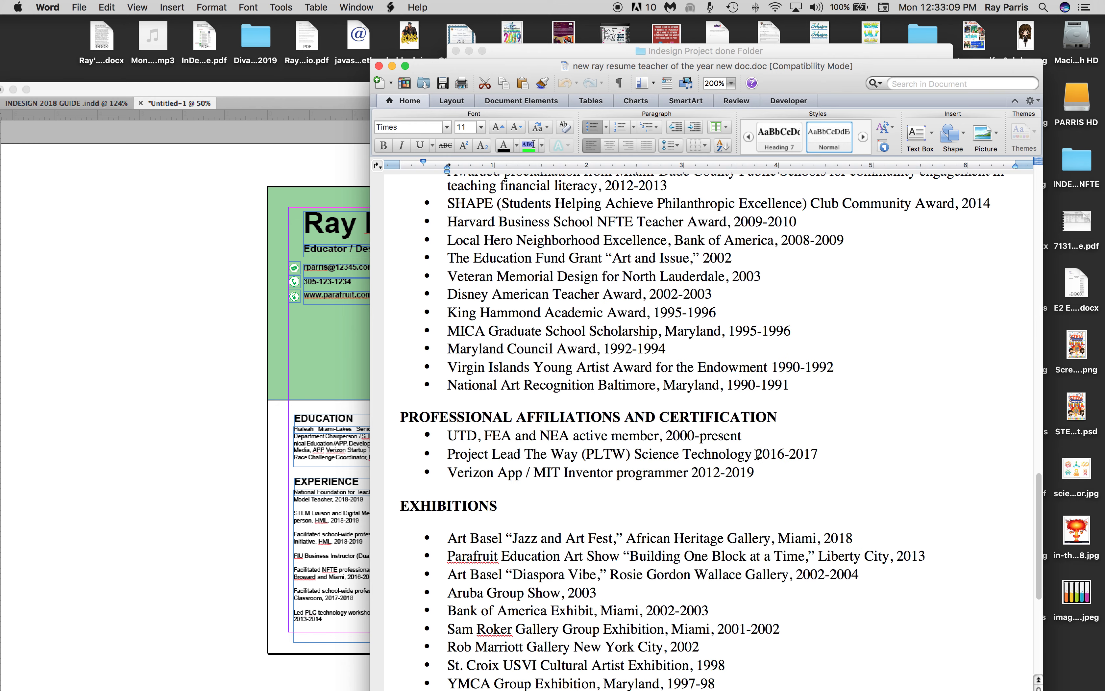
scroll(757, 453, "down", 1)
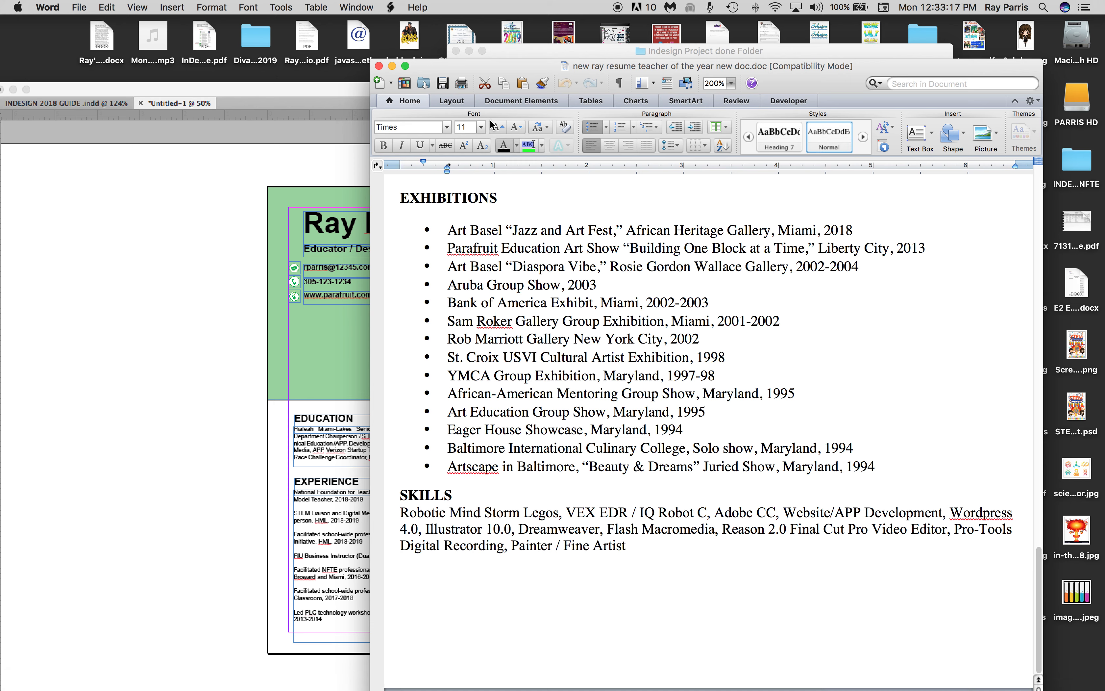
left_click_drag(496, 66, 703, 64)
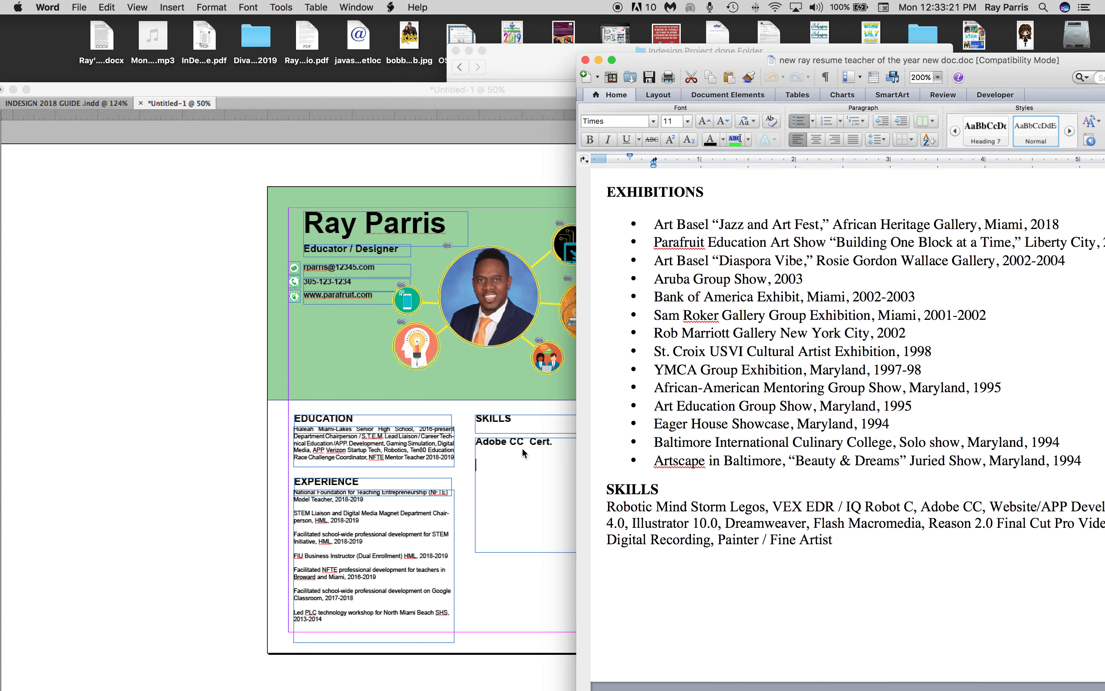
Return to InDesign and begin the next skill entry with "We" below "Adobe CC Cert.".
left_click(478, 464)
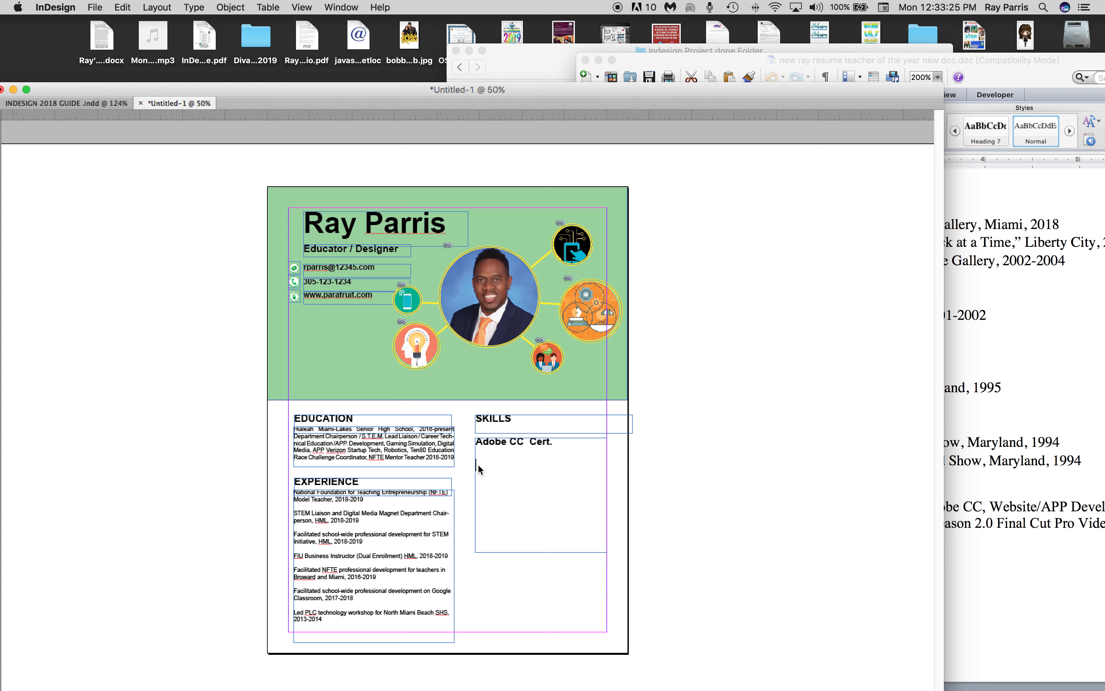
type("We")
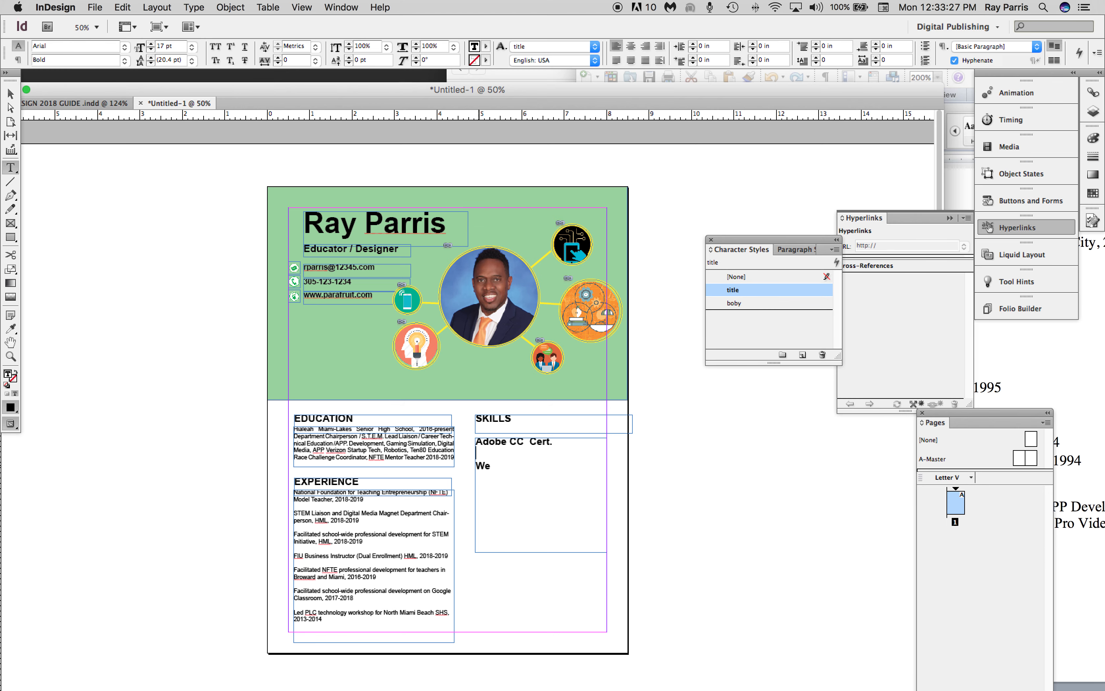
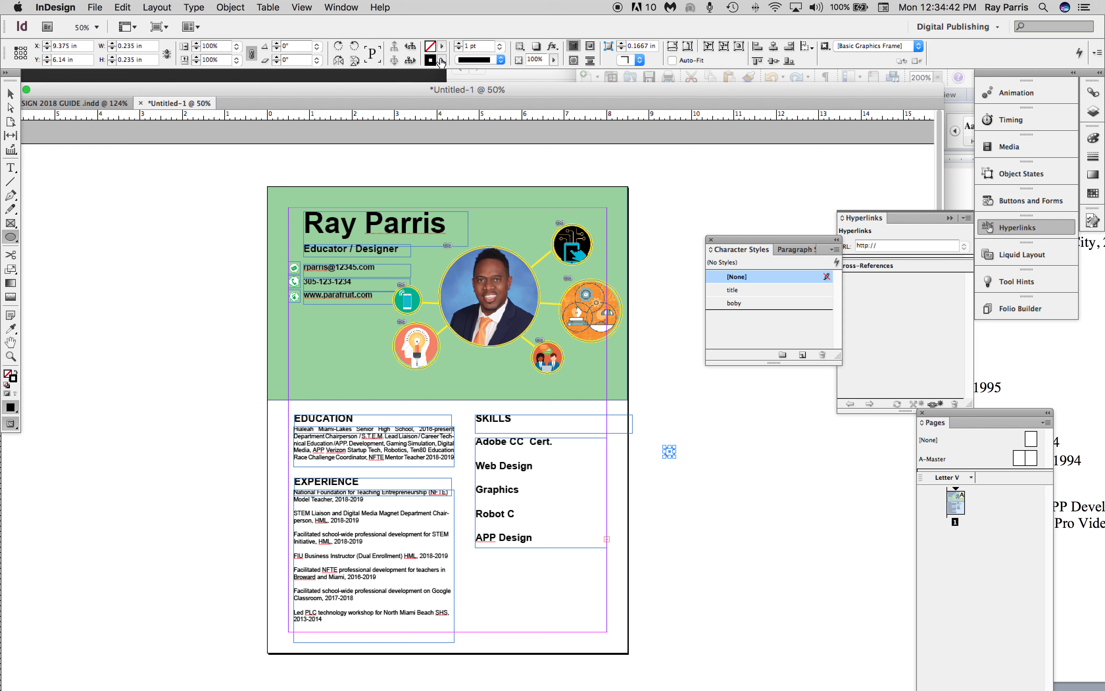
Remove the stroke from the small circle beside the page and fill it with green C=75 M=5 Y=100 K=0.
left_click(441, 62)
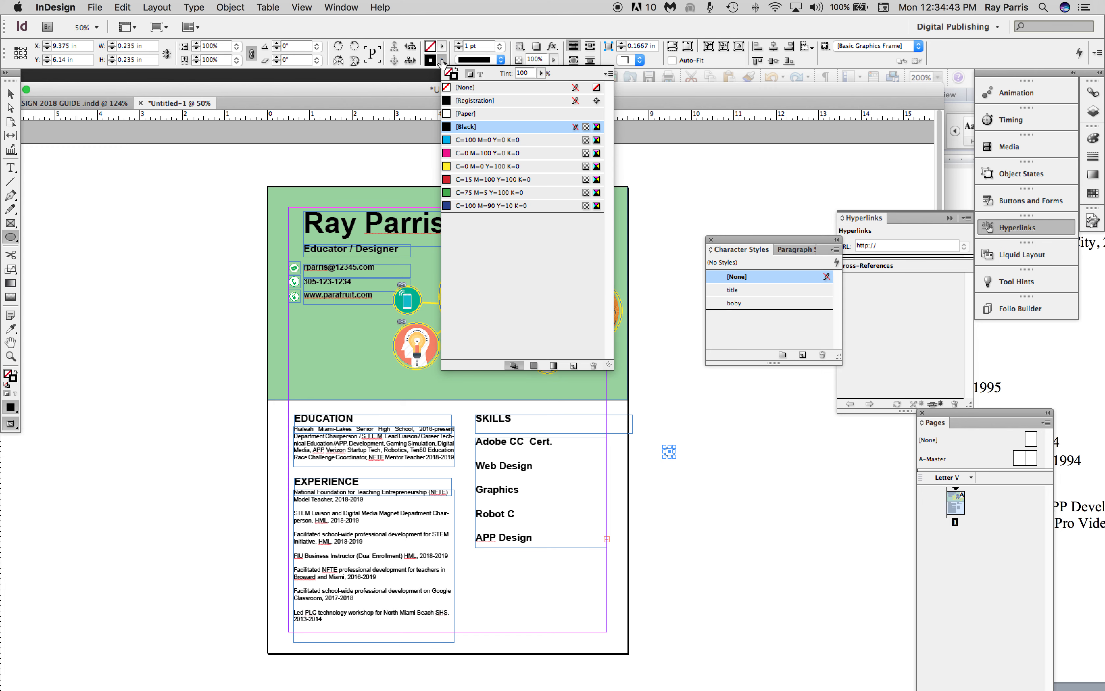
left_click(451, 91)
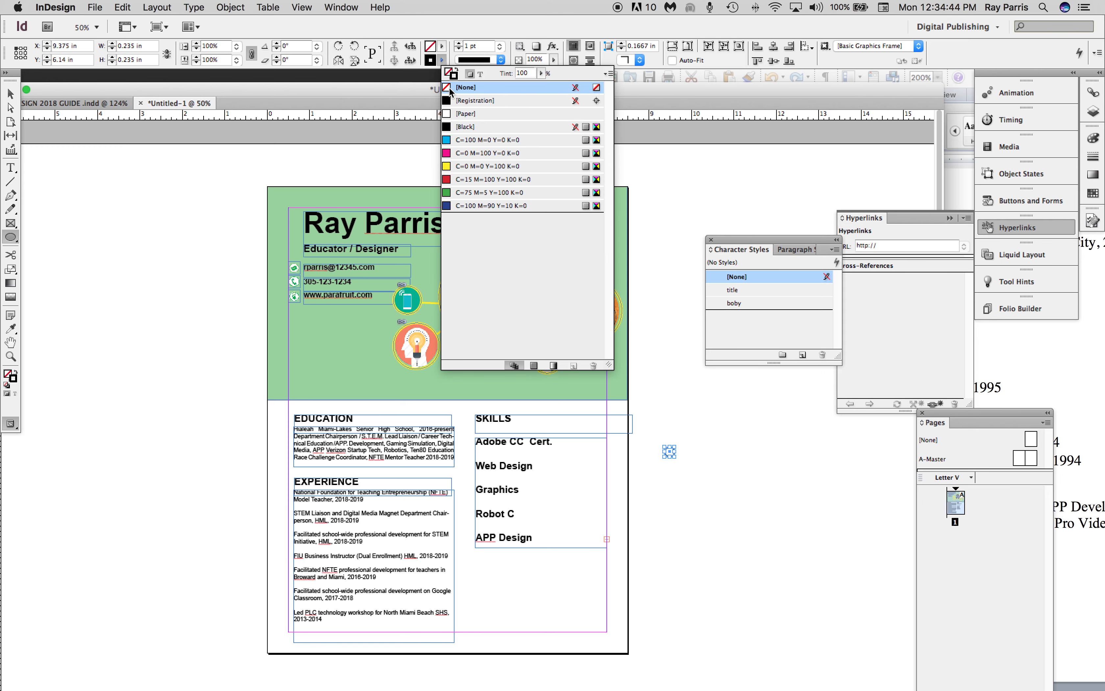
left_click(442, 47)
left_click(450, 180)
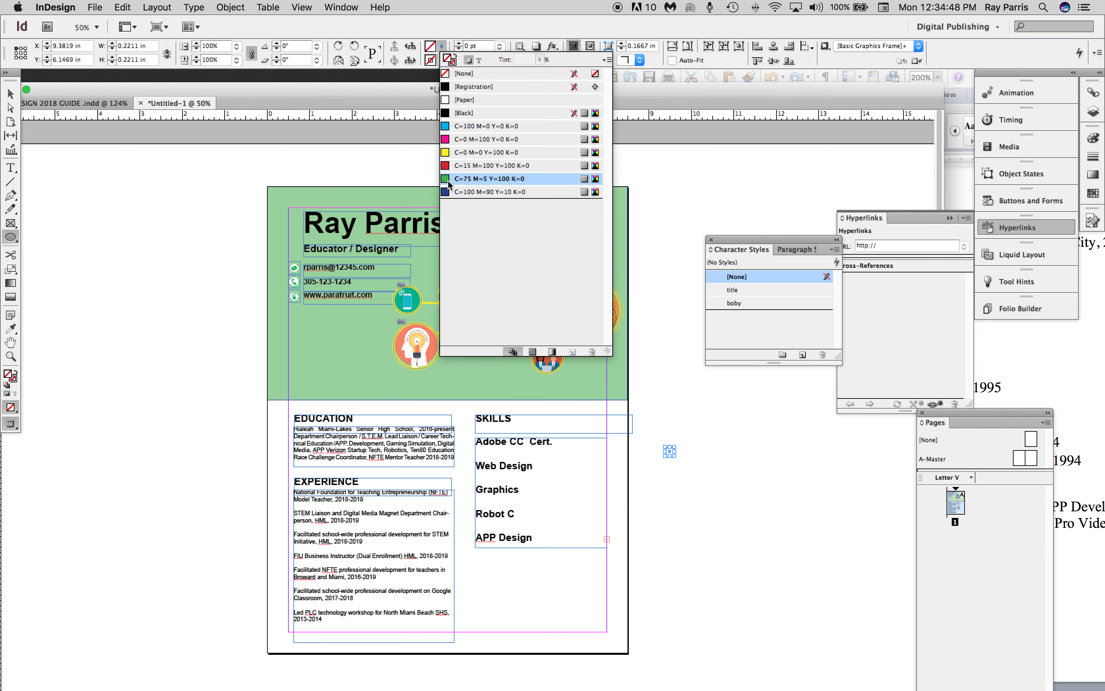
left_click(11, 96)
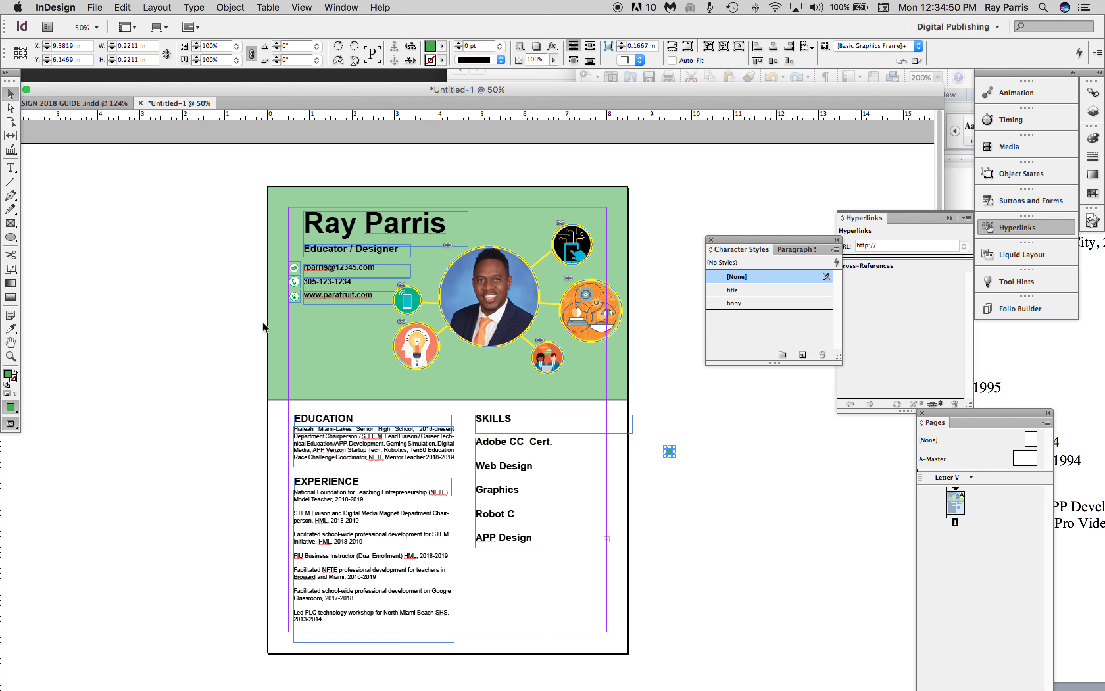
Duplicate the green circle and place the copy directly beside the original to form a pair.
left_click(661, 437)
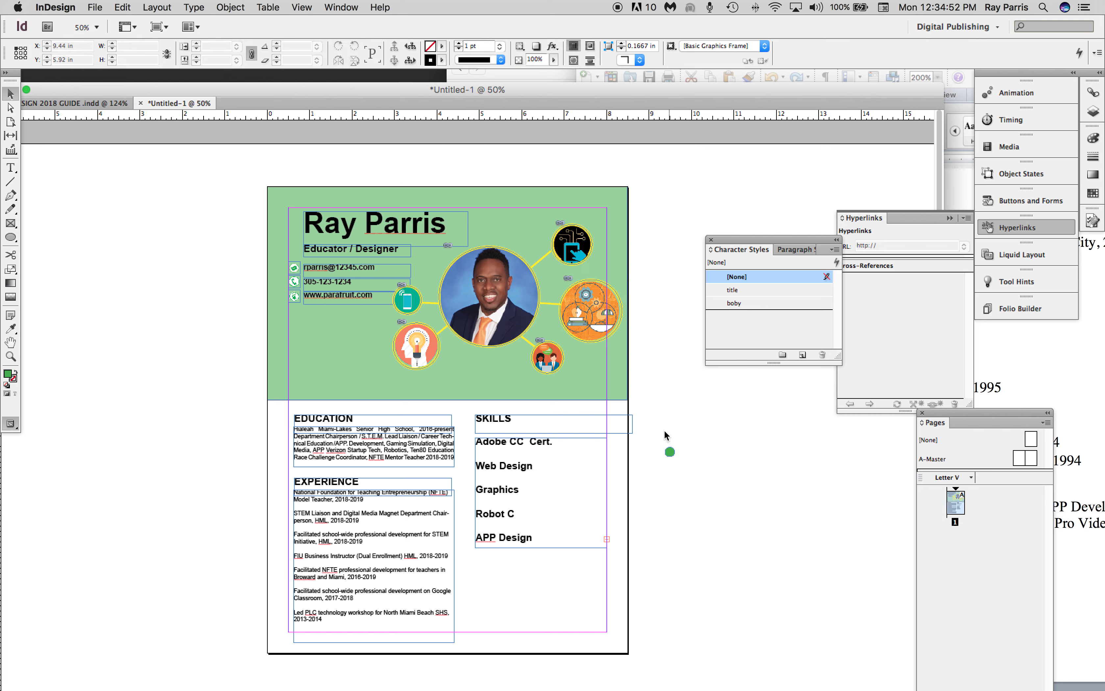
left_click_drag(686, 462, 686, 459)
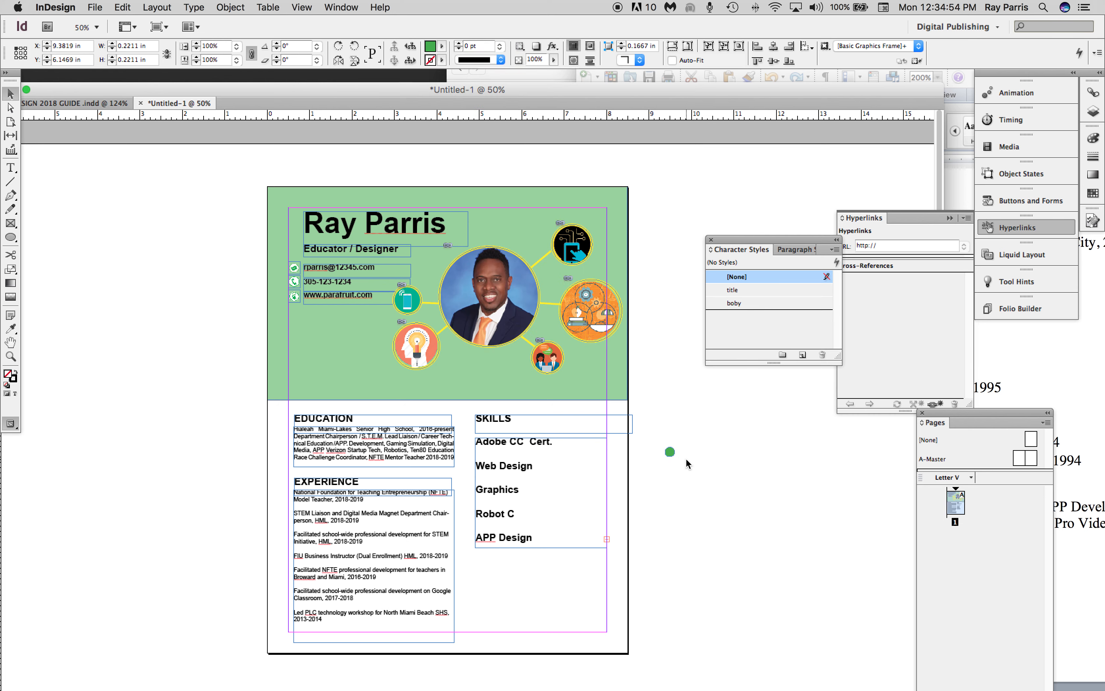
key("super+c")
key("super+v")
left_click_drag(467, 417, 683, 453)
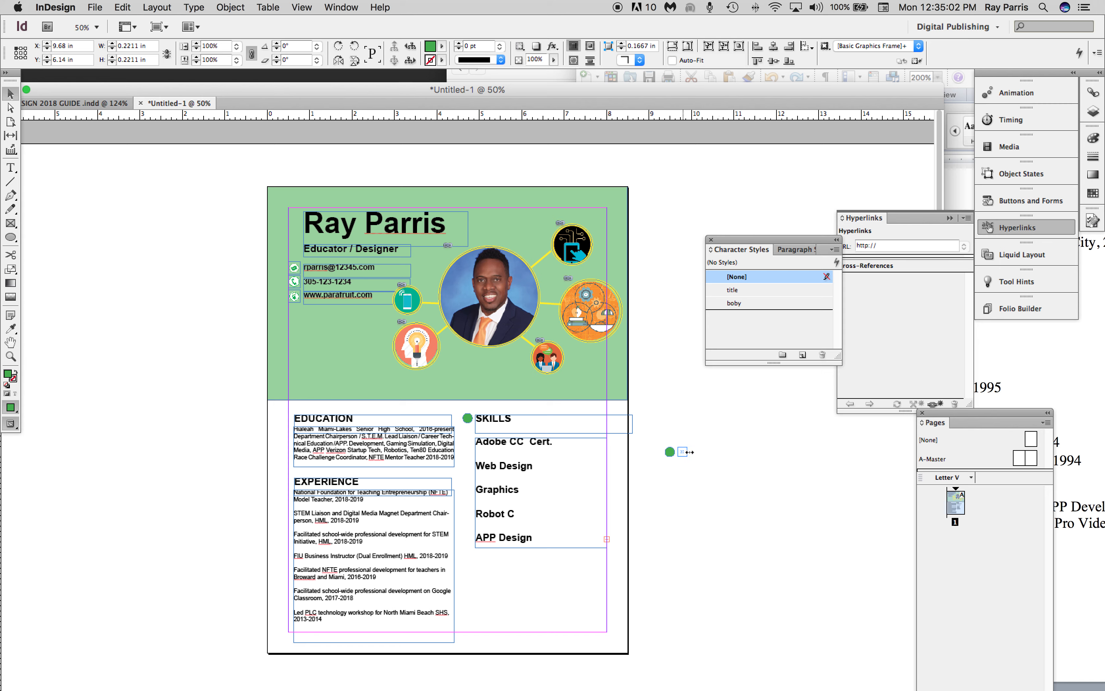
Duplicate the pair of green circles and place the copies beside it to make a row of four.
left_click(658, 433)
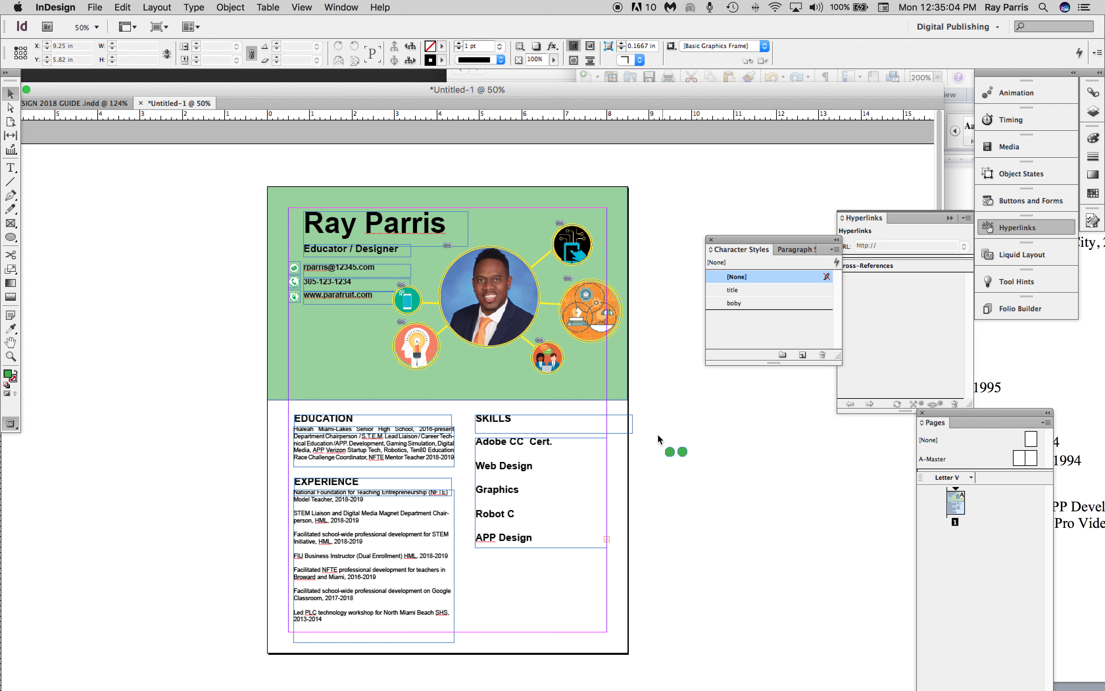
left_click_drag(702, 466, 700, 462)
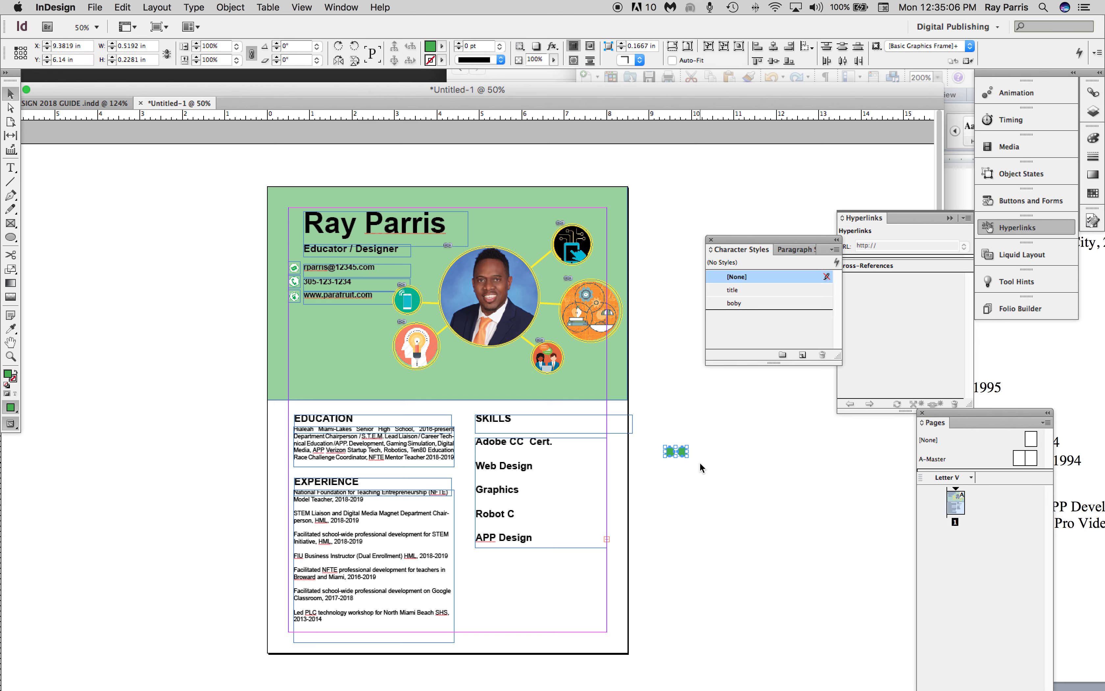
key("super+v")
left_click_drag(461, 418, 695, 451)
Duplicate the row of four green circles and place the copy at its end to extend it to eight.
left_click(670, 439)
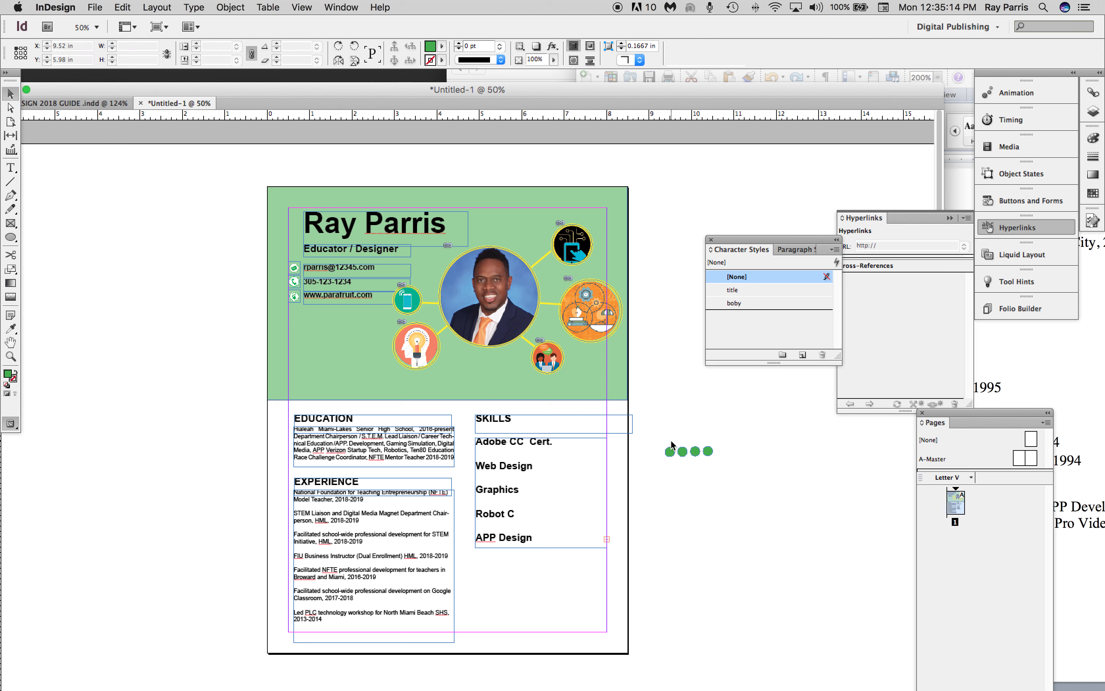
left_click_drag(734, 466, 735, 467)
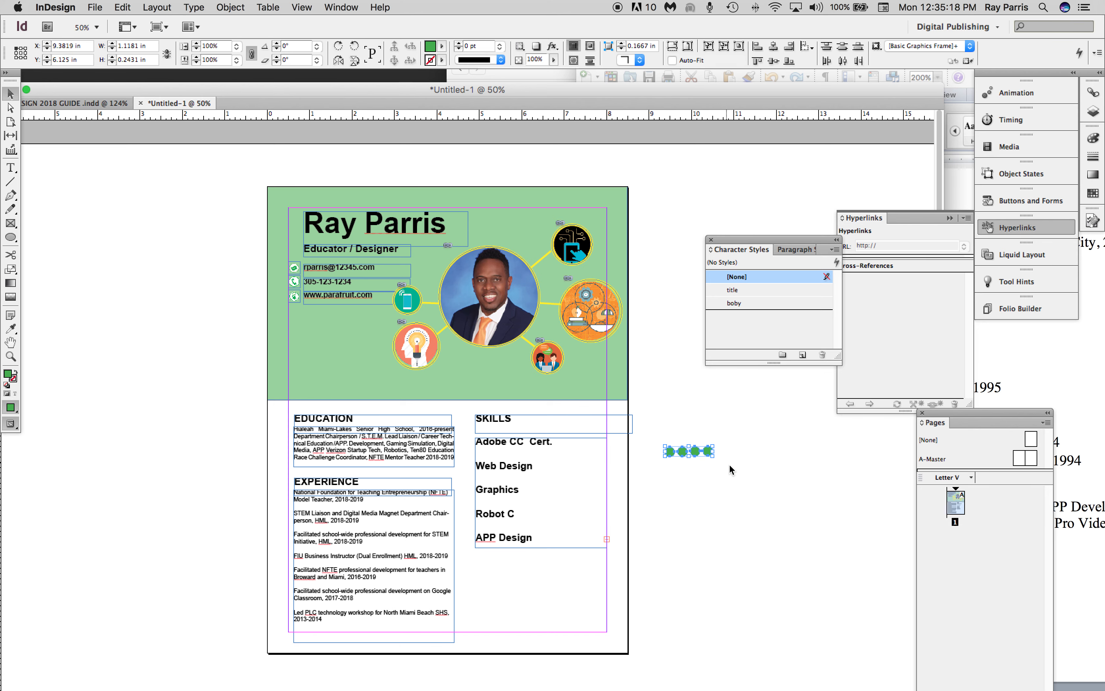
key("super+v")
left_click_drag(483, 419, 748, 451)
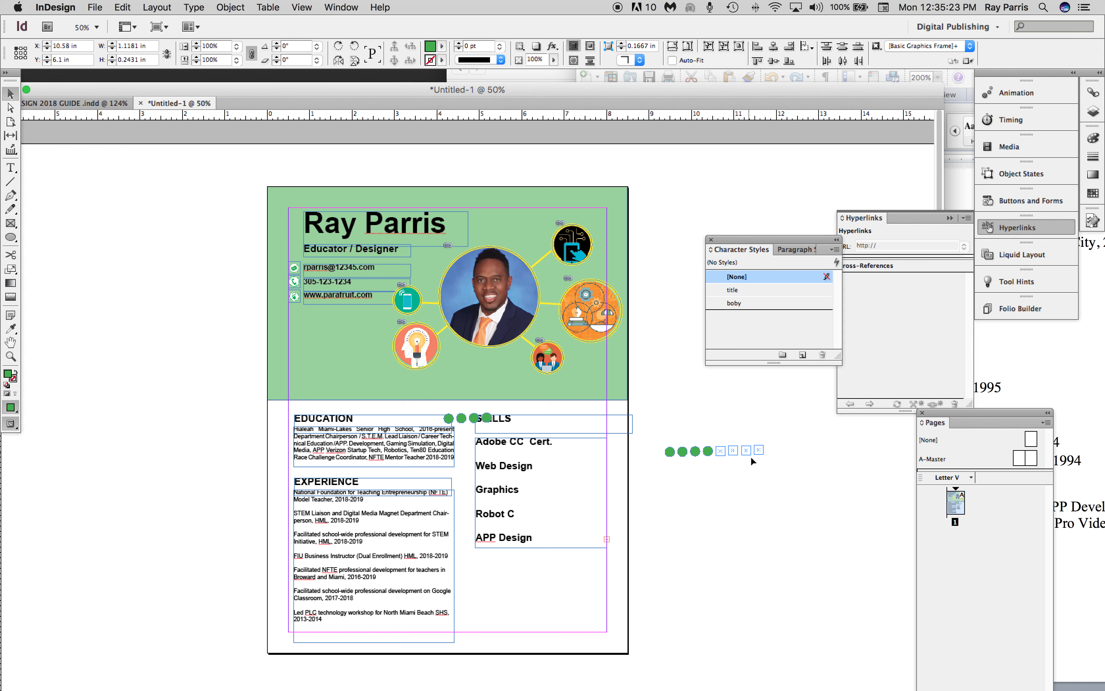
Reduce the circles to a row of five, deleting the surplus ones, and place the row beside Web Design.
left_click(766, 475)
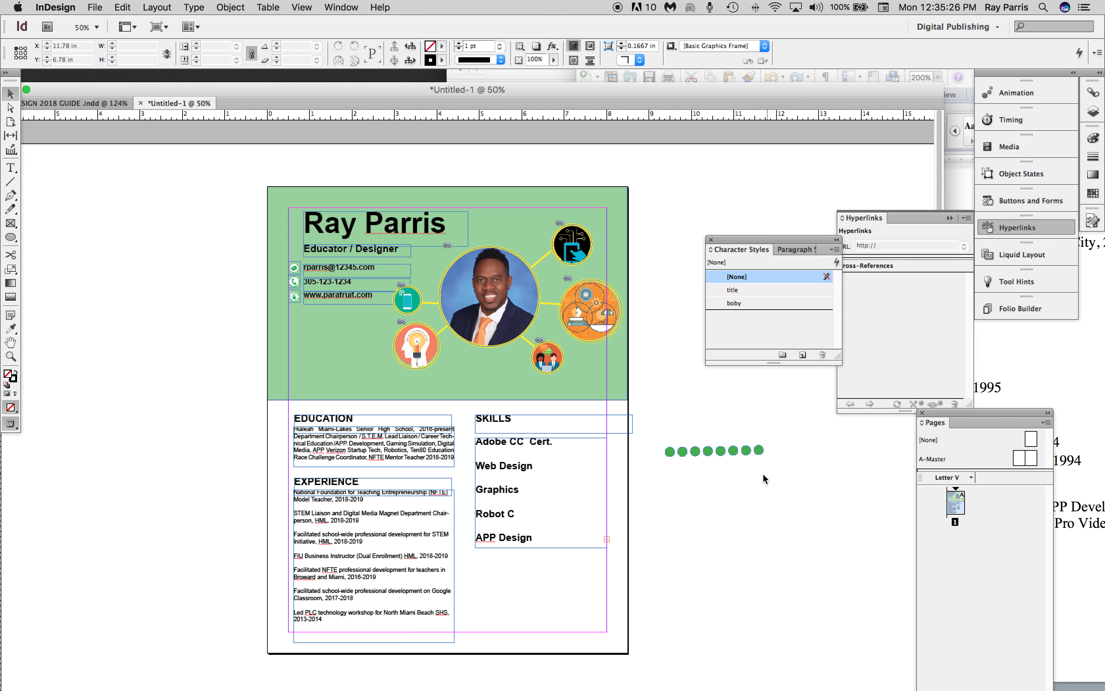
left_click_drag(726, 427, 545, 469)
key("Delete")
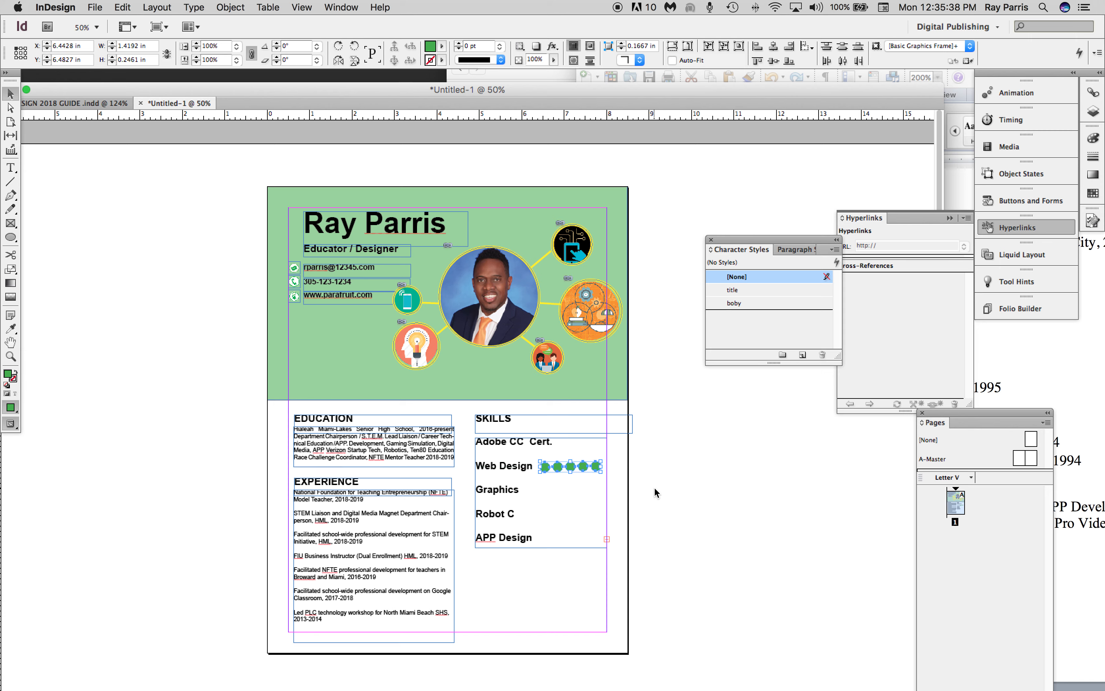
Copy the five green circles from Web Design and place the duplicate row beside Graphics.
key("super+c")
key("super+v")
left_click_drag(480, 419, 588, 494)
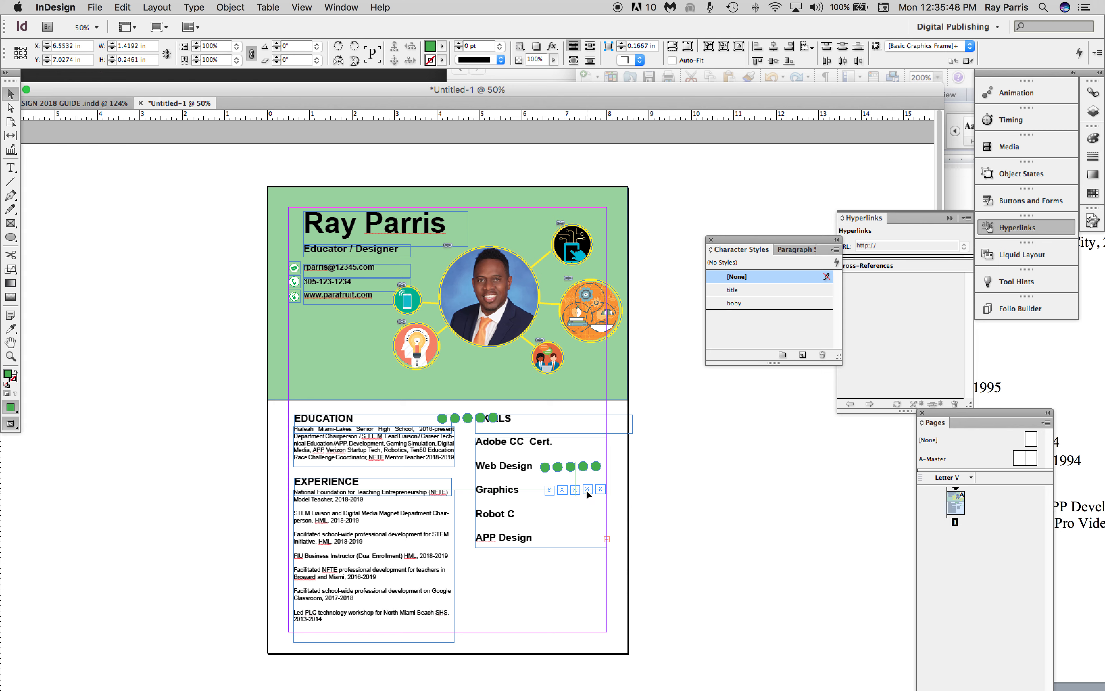
Group the five circles beside Web Design and align the group horizontally with the Graphics row.
left_click(596, 466)
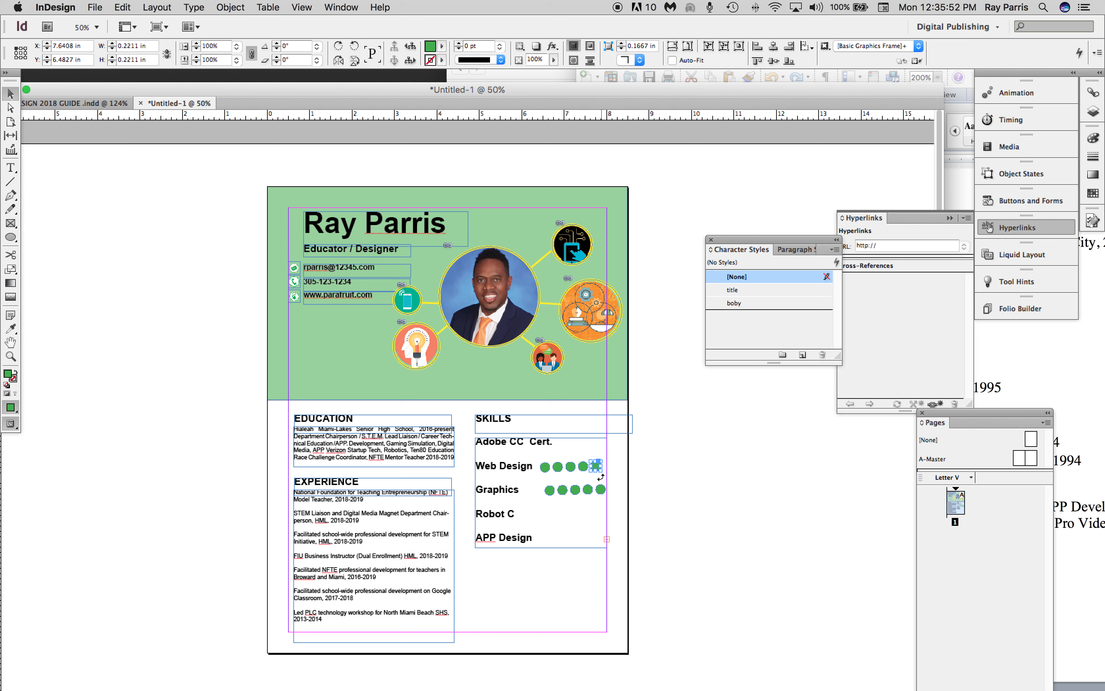
left_click(582, 466, "shift")
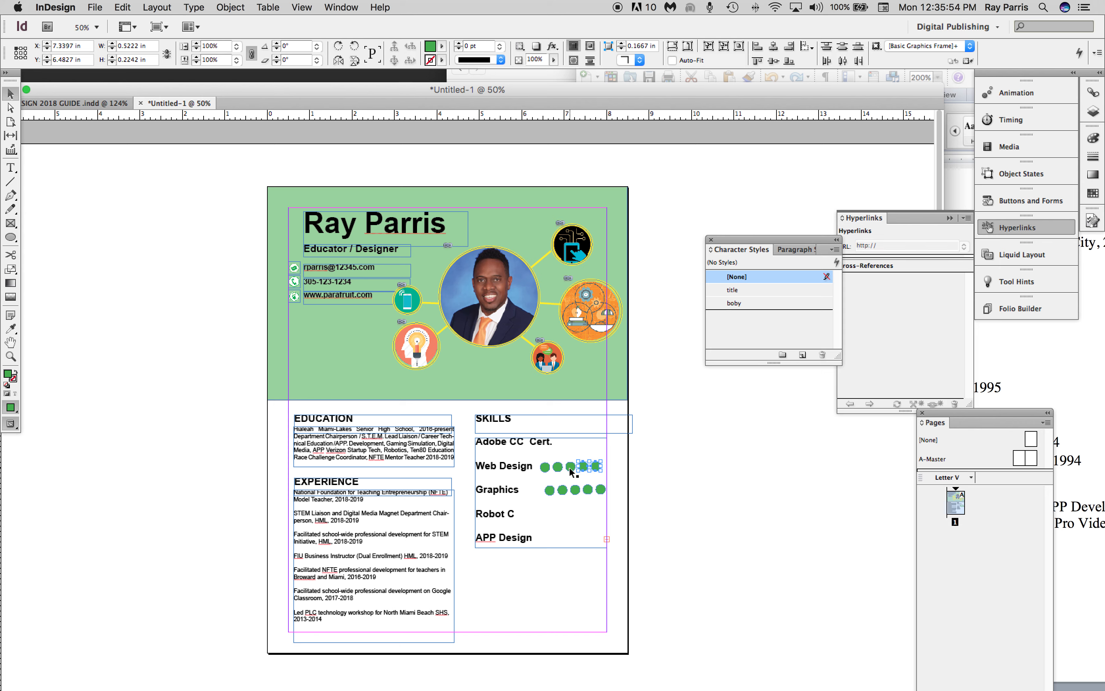
left_click(543, 467, "shift")
left_click(232, 8)
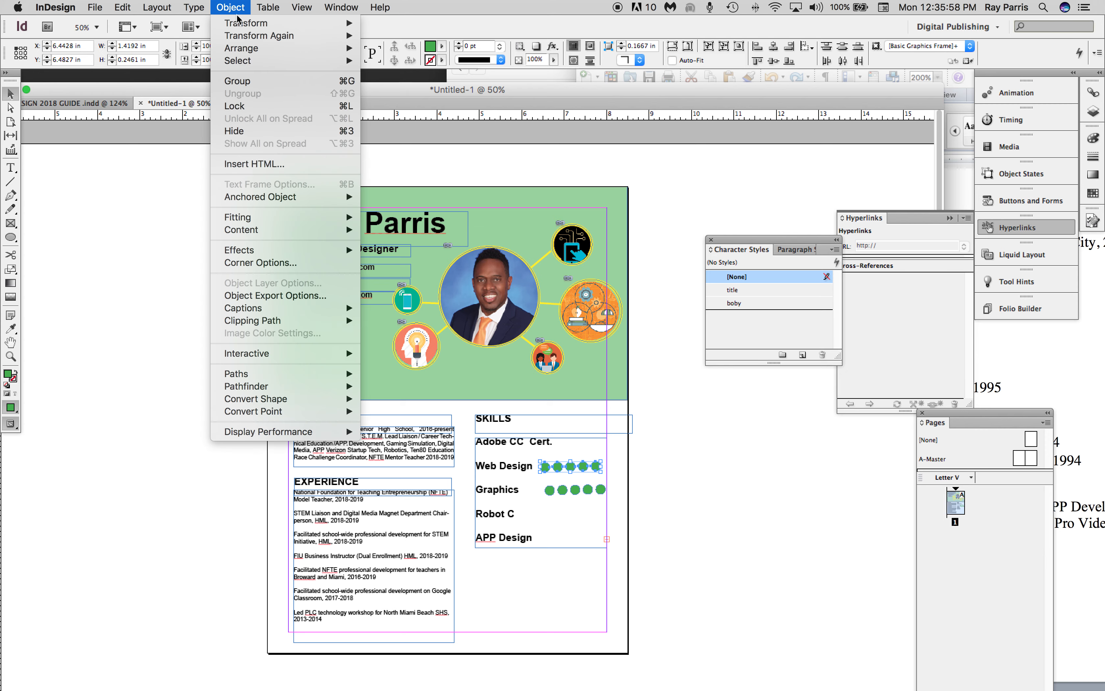
left_click(237, 81)
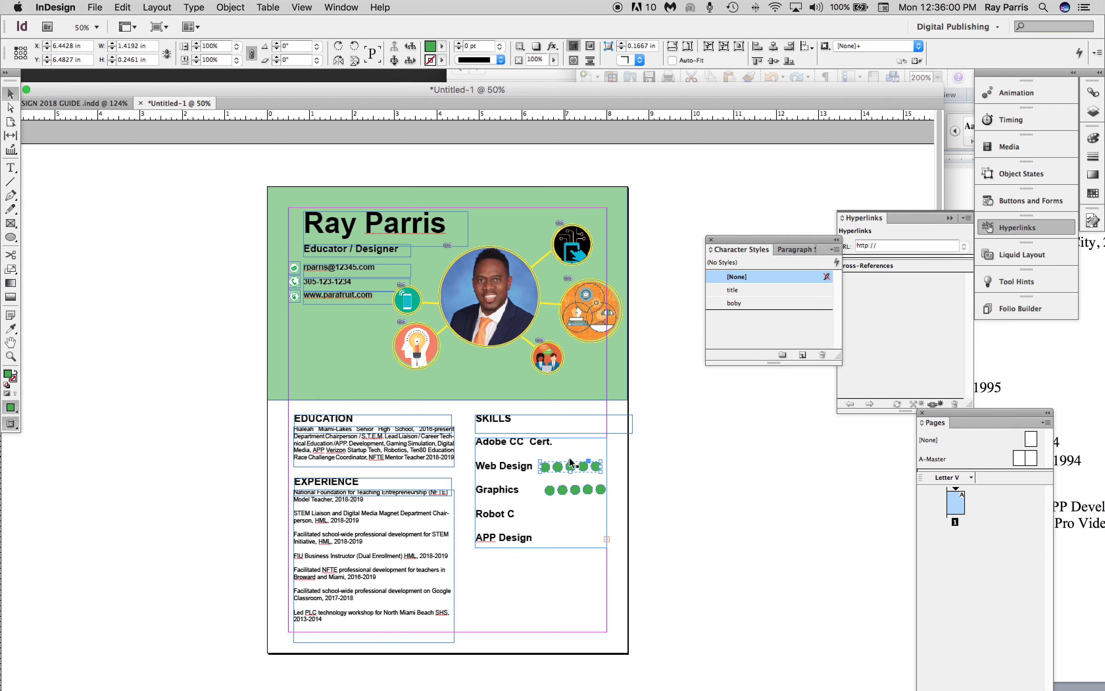
left_click_drag(561, 469, 565, 470)
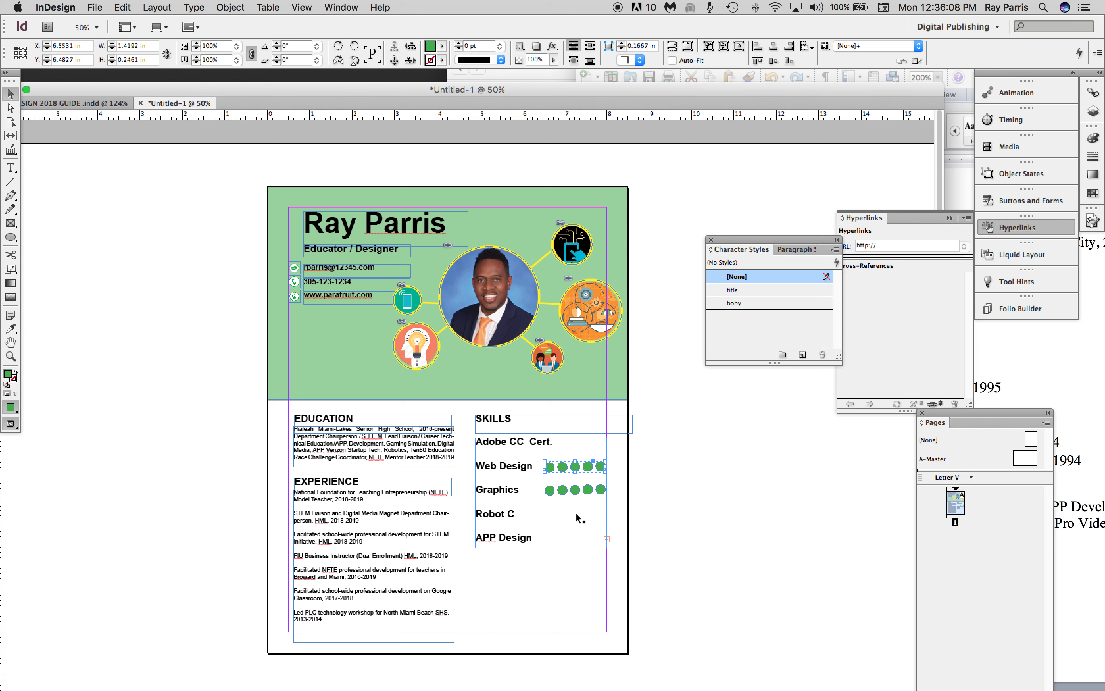
Paste copies of the five-circle group and place them beside Robot C, APP Design and Adobe CC Cert.
key("super+v")
left_click_drag(472, 420, 580, 514)
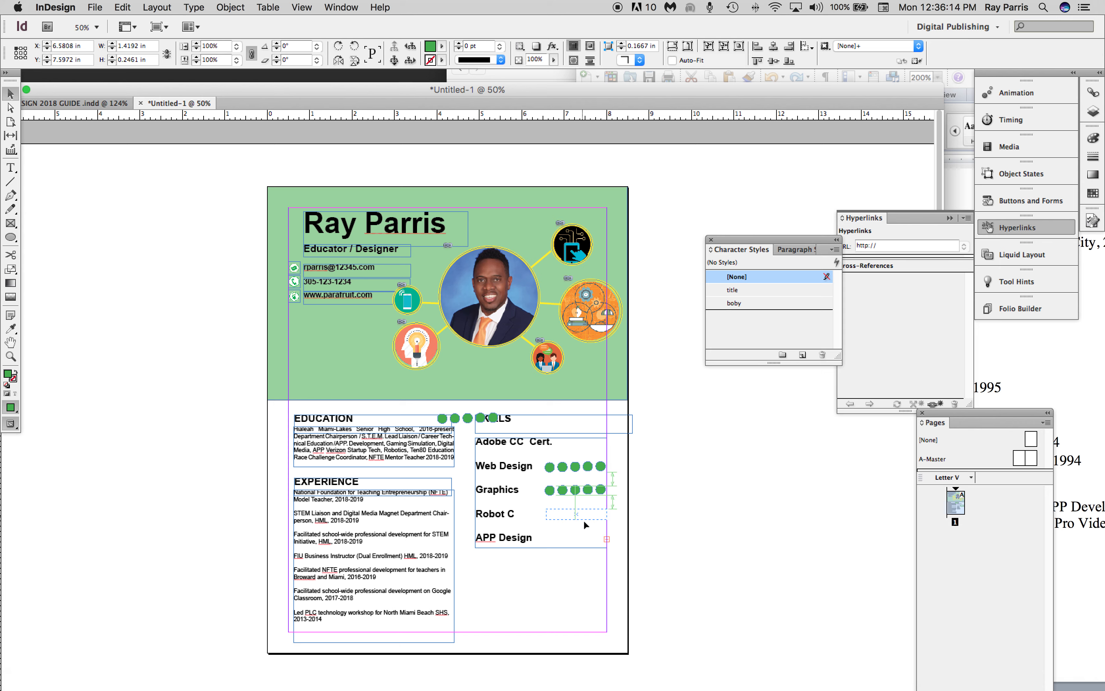
left_click(466, 418)
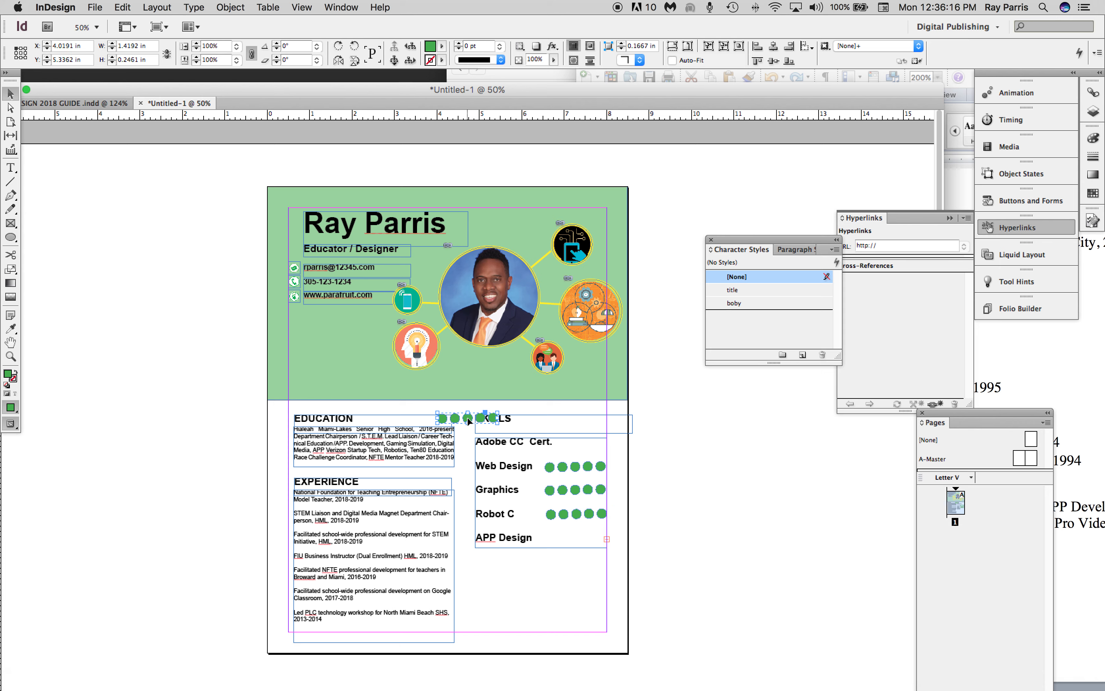
left_click_drag(467, 418, 576, 539)
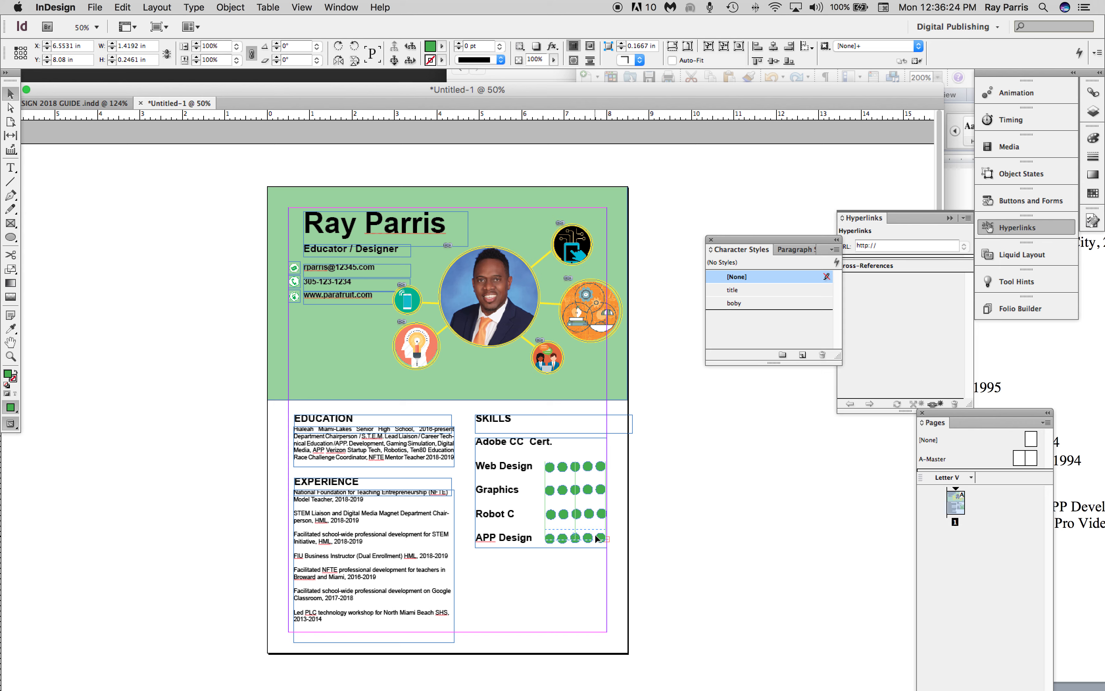
key("super+v")
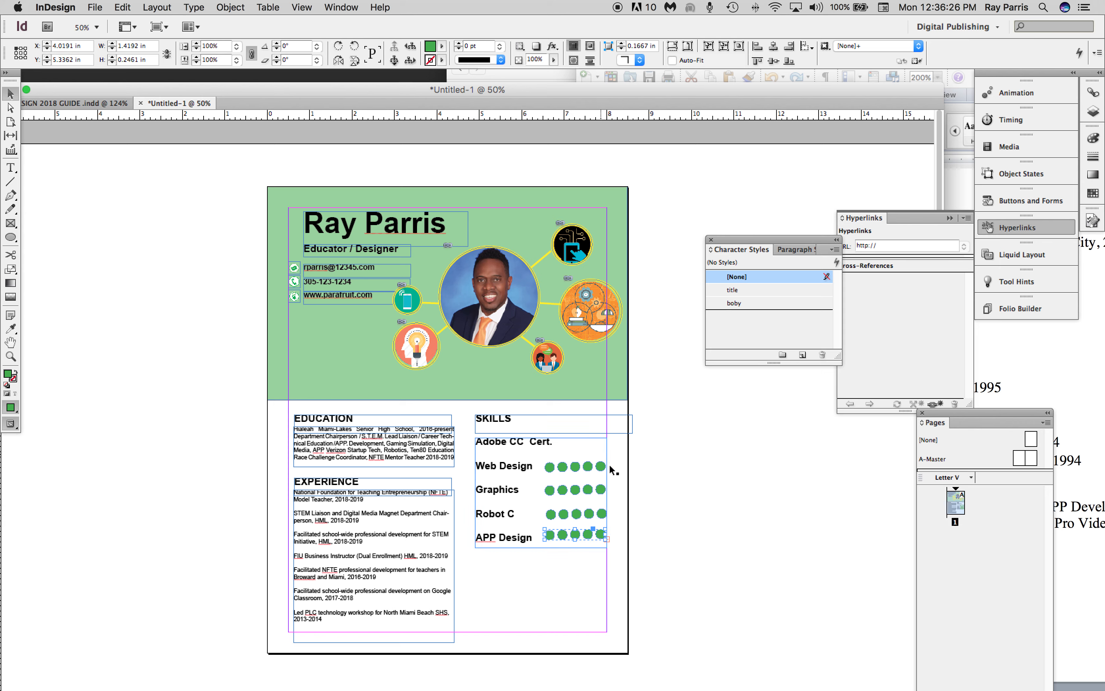
left_click_drag(473, 420, 576, 447)
Delete "Cert." from the Adobe CC entry and restore the blank line between it and Web Design.
left_click(11, 168)
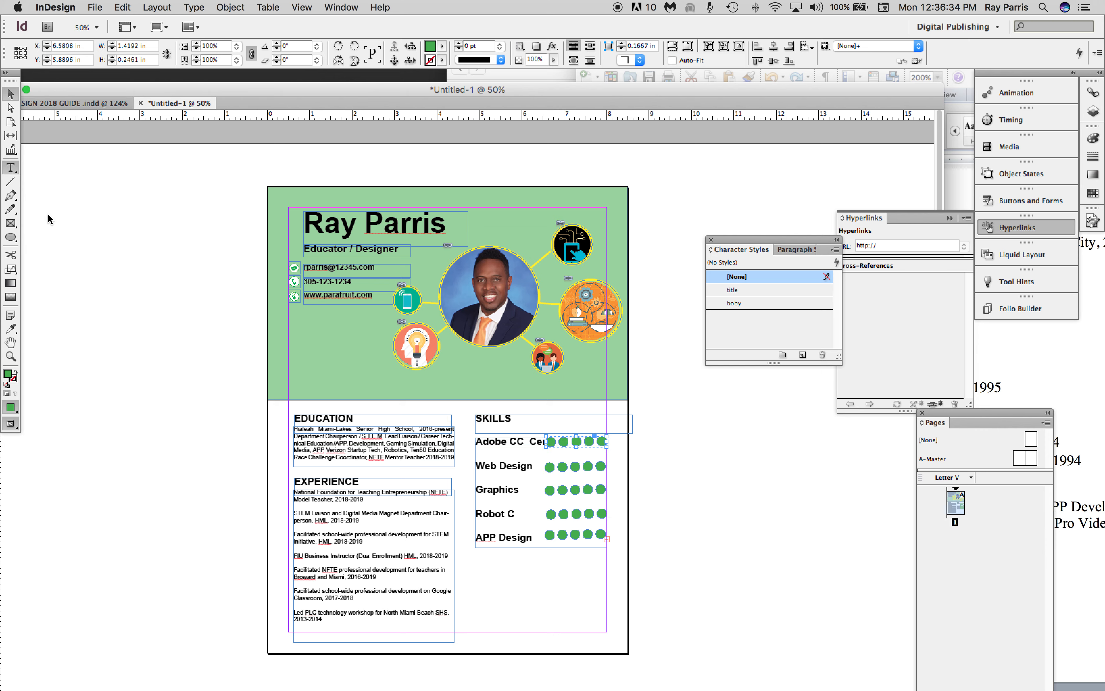
left_click_drag(531, 442, 557, 443)
key("BackSpace")
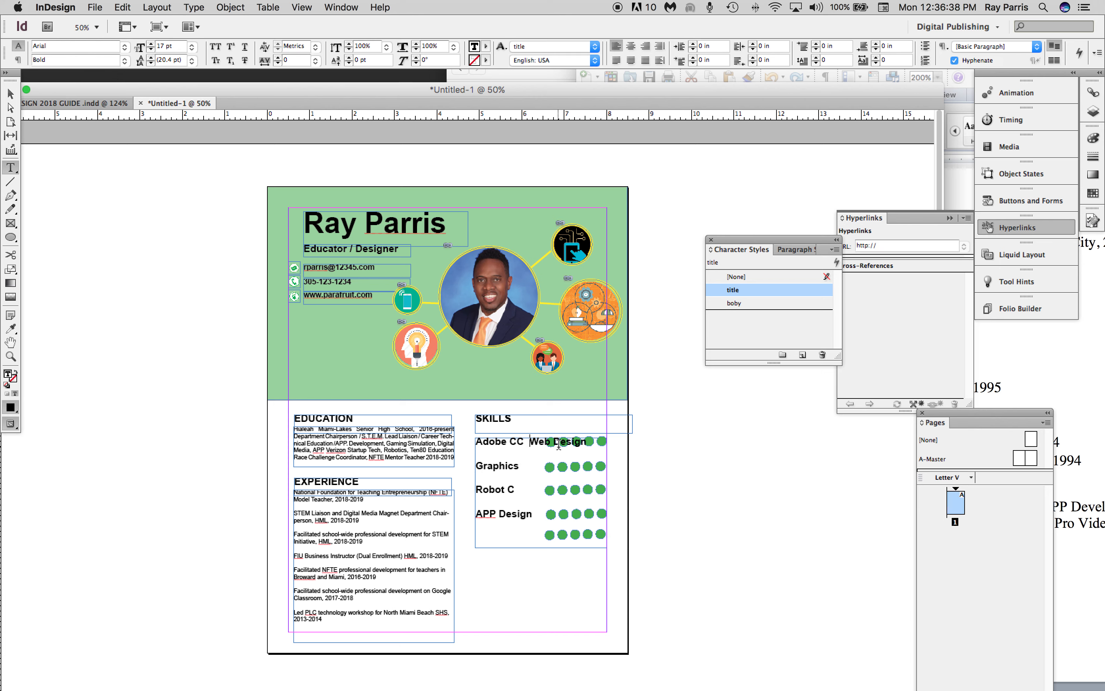
key("Return")
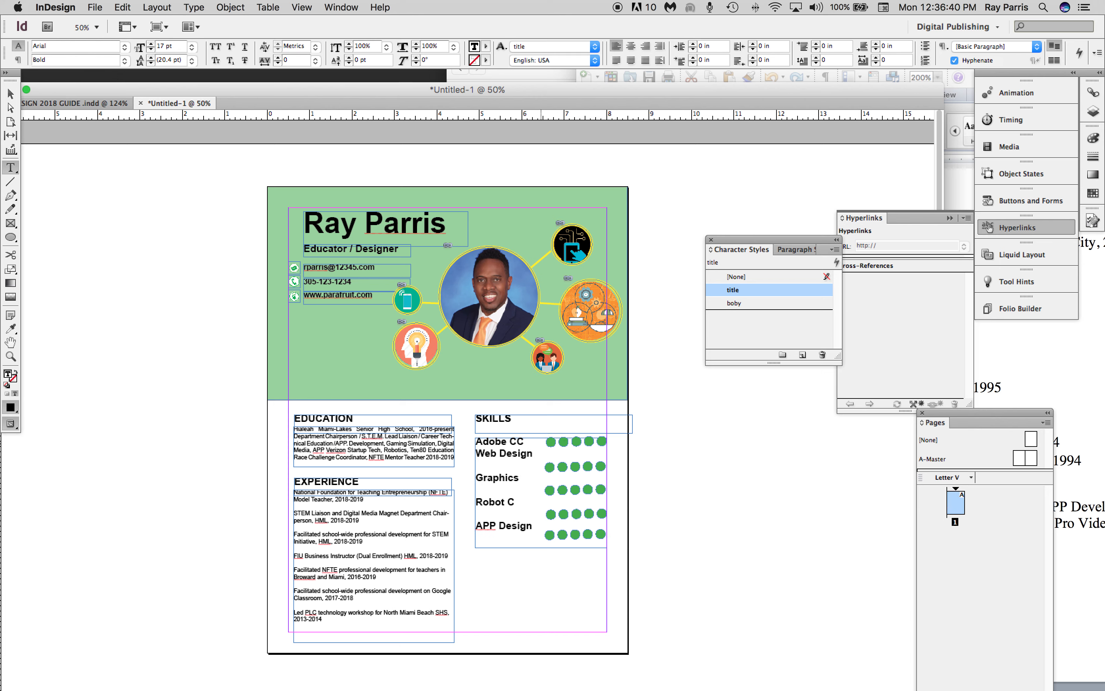
key("Return")
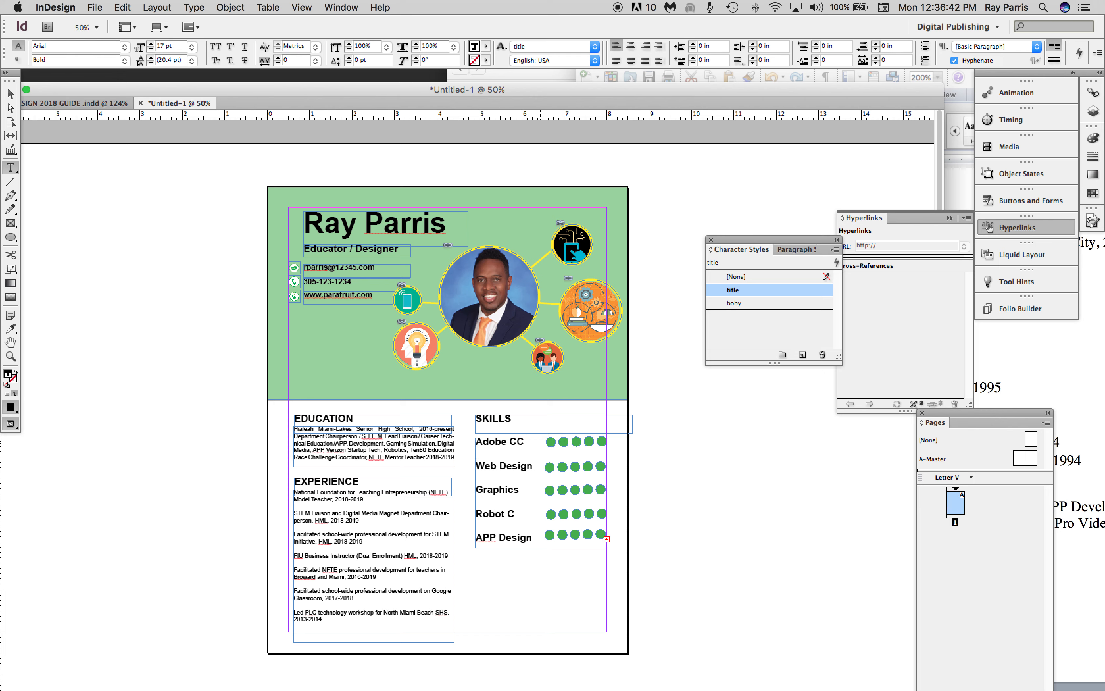
left_click(10, 94)
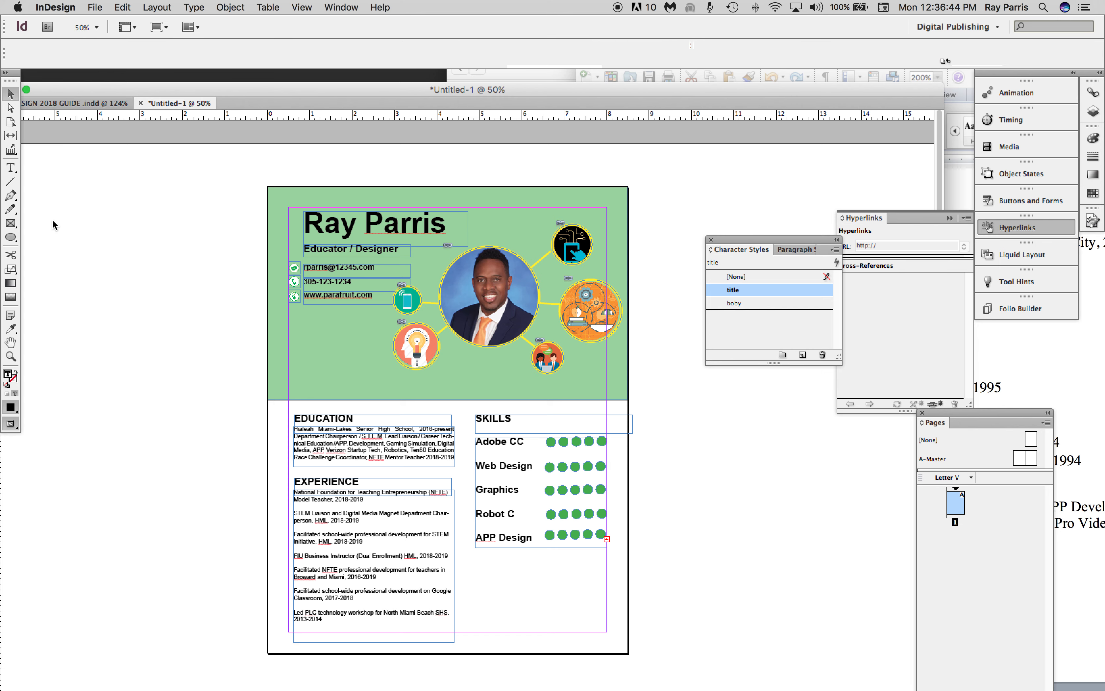
left_click(603, 443)
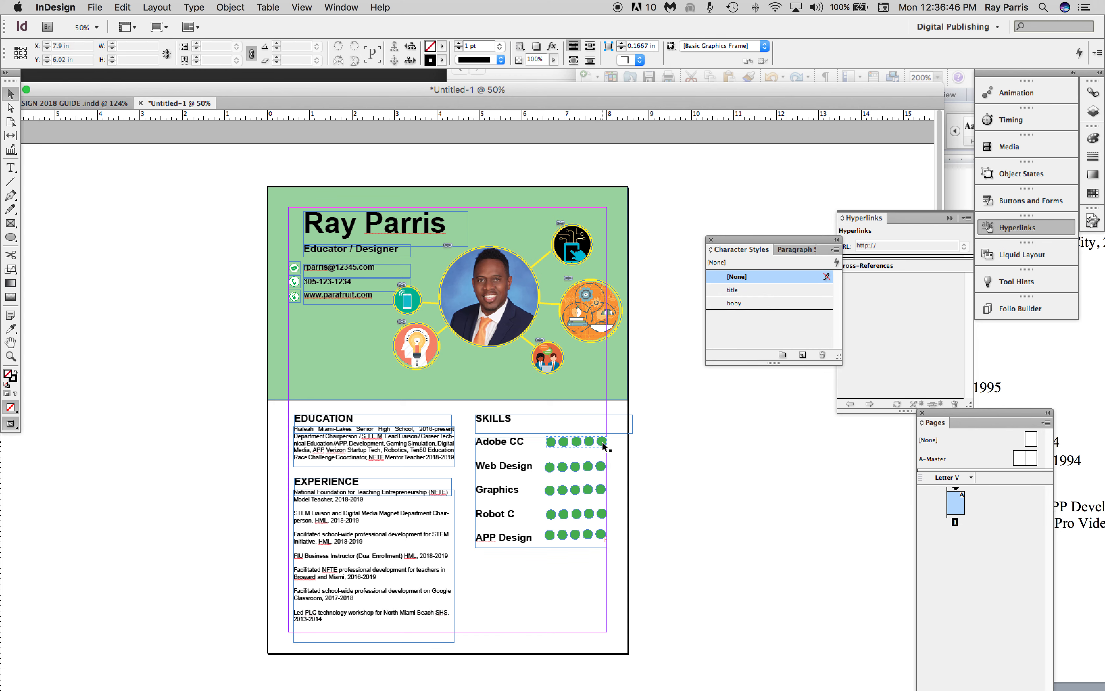
left_click(602, 443)
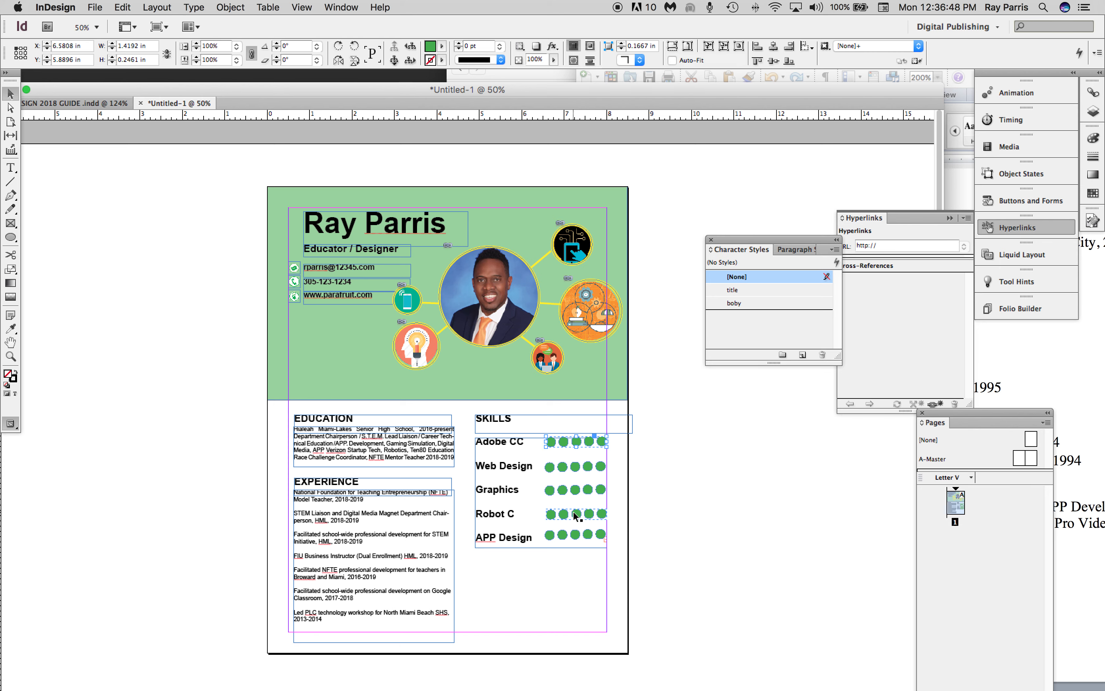
left_click(550, 536)
left_click(555, 515, "shift")
left_click(562, 443, "shift")
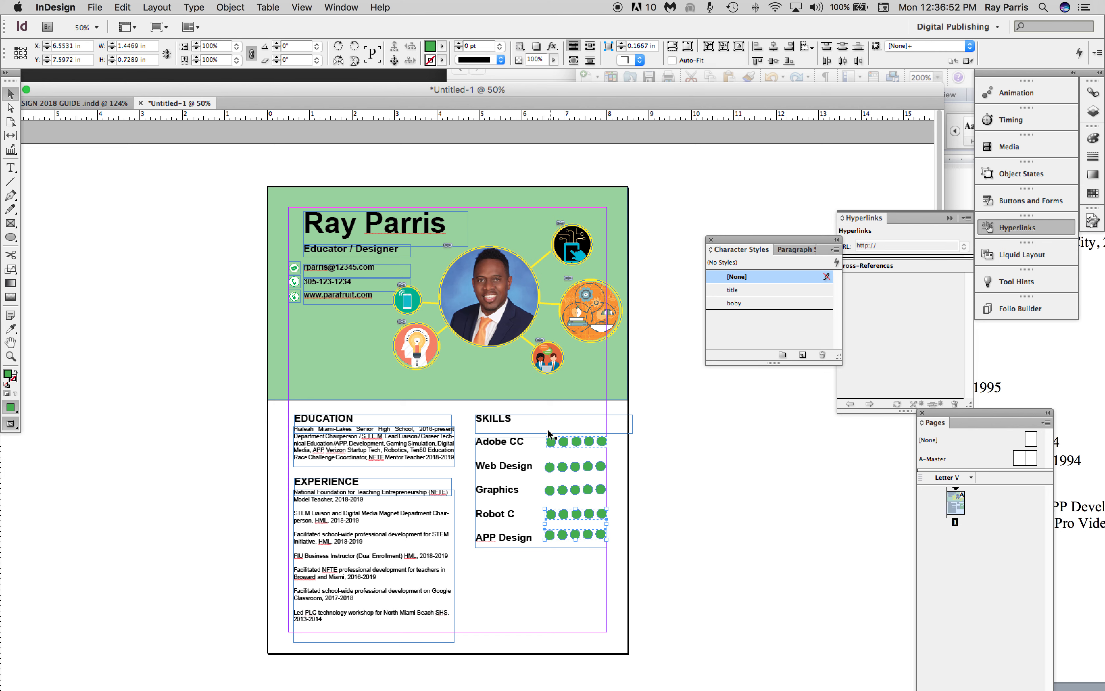
left_click(664, 494)
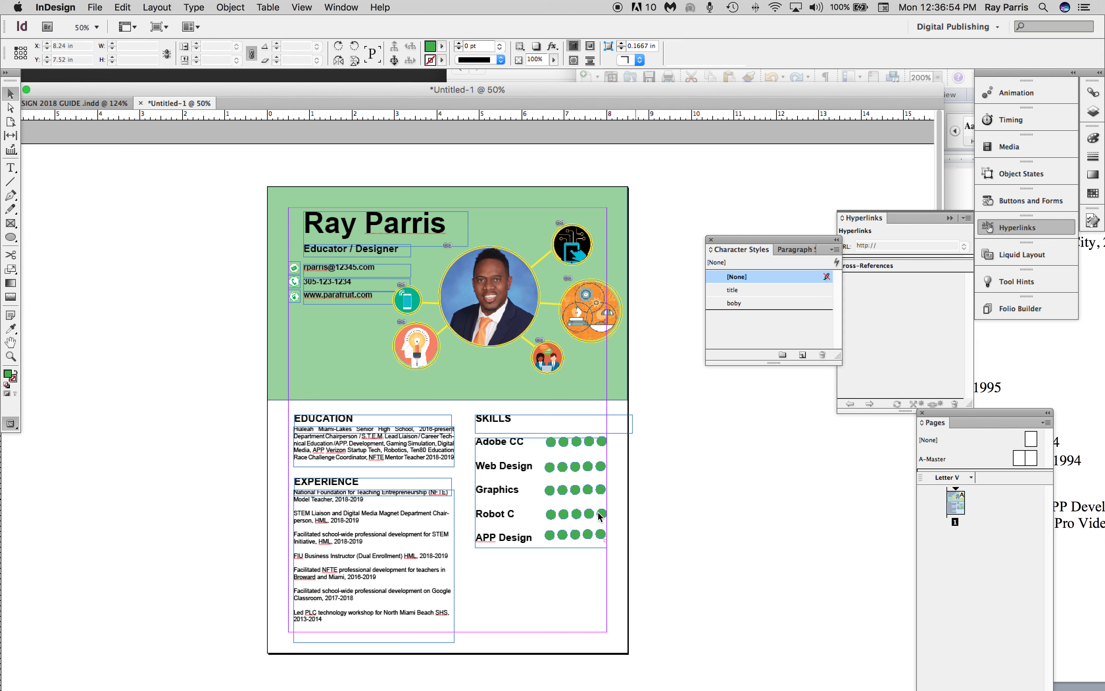
Nudge the circle row beside Robot C up slightly to a Y position of about 7.57 in.
left_click(577, 513)
key("Up")
key("Up")
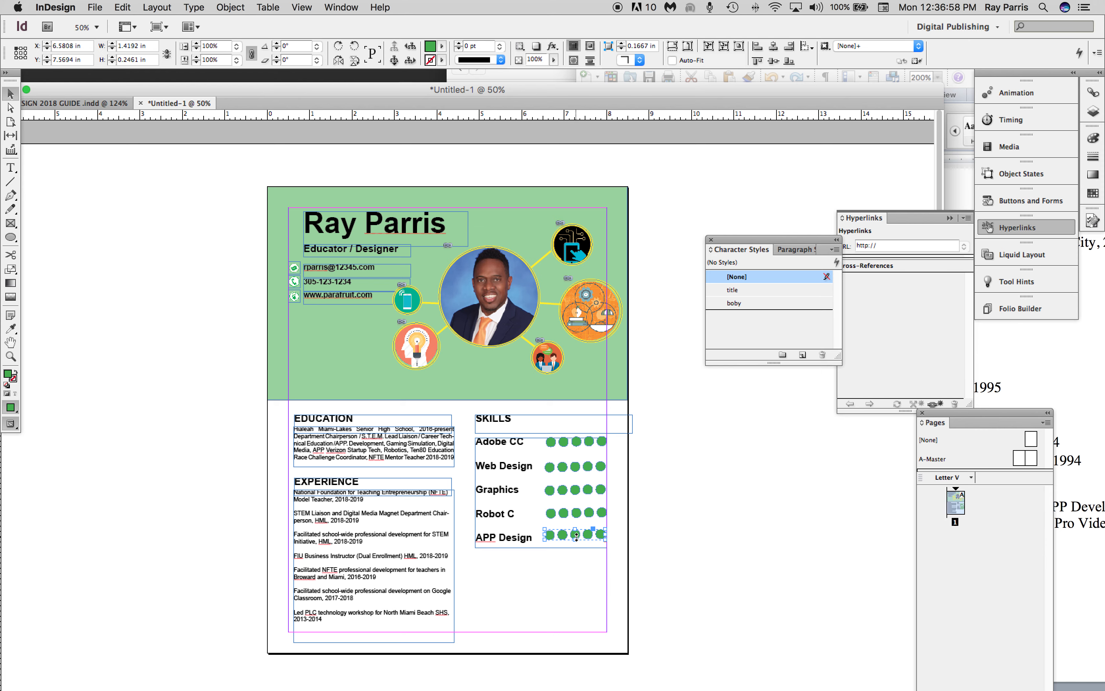
left_click(669, 490)
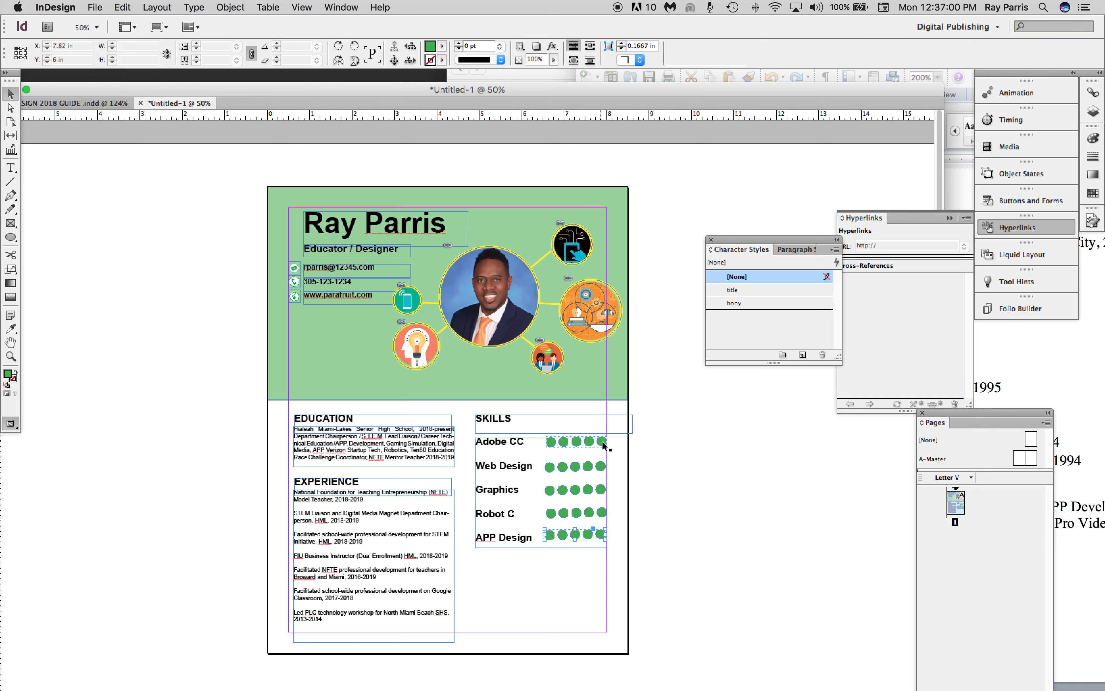
Ungroup the five green circles beside Adobe CC in the Skills column.
left_click(603, 443)
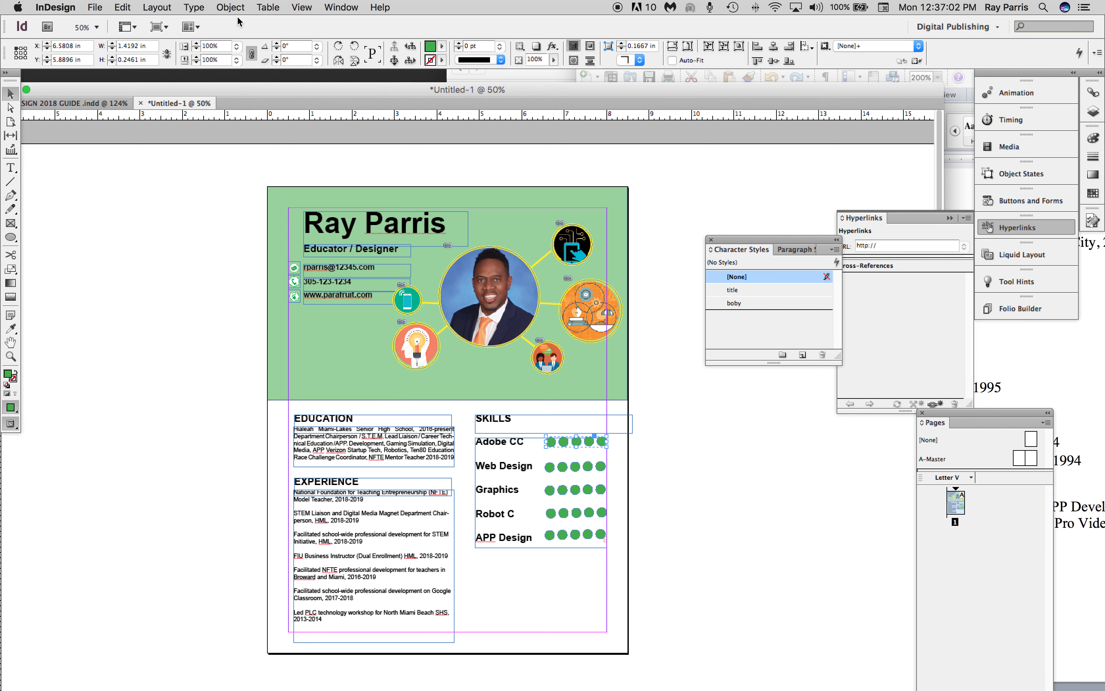
left_click(230, 7)
left_click(258, 92)
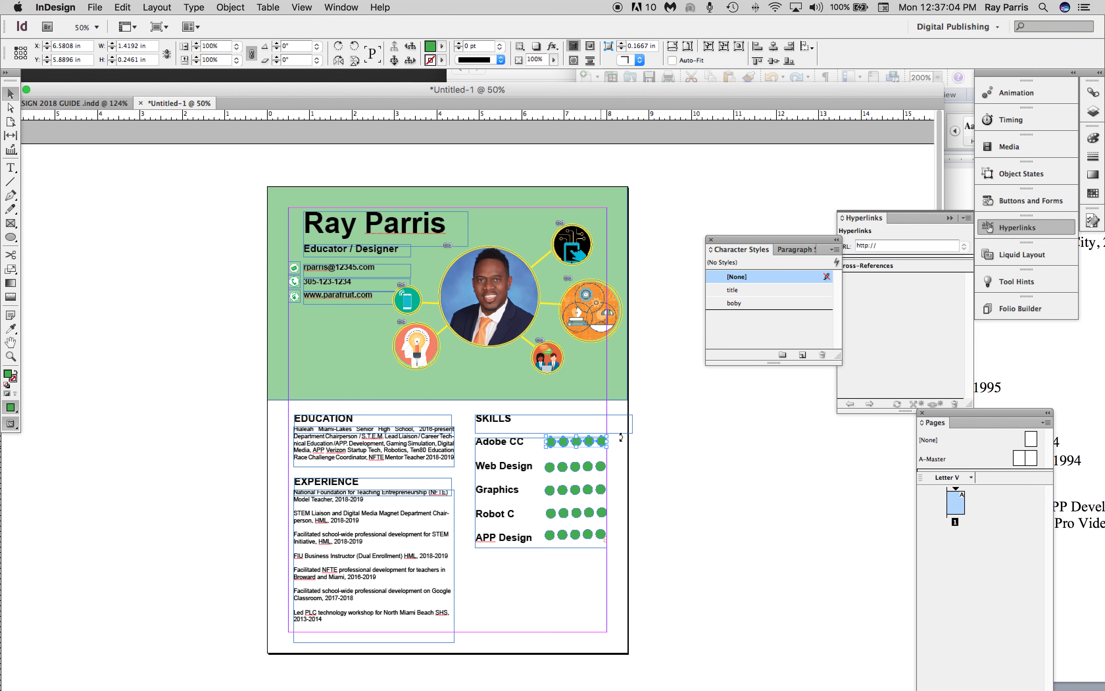
left_click(657, 432)
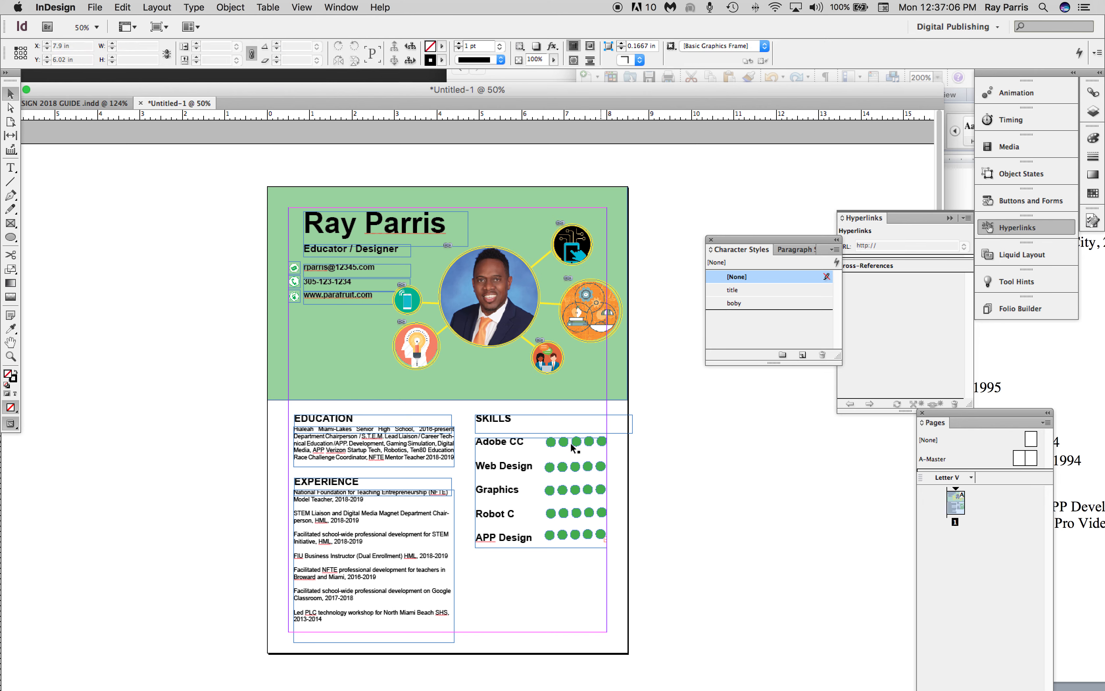
Ungroup the circle row beside Web Design and fill its last circle with yellow C=0 M=0 Y=100 K=0.
left_click(601, 469)
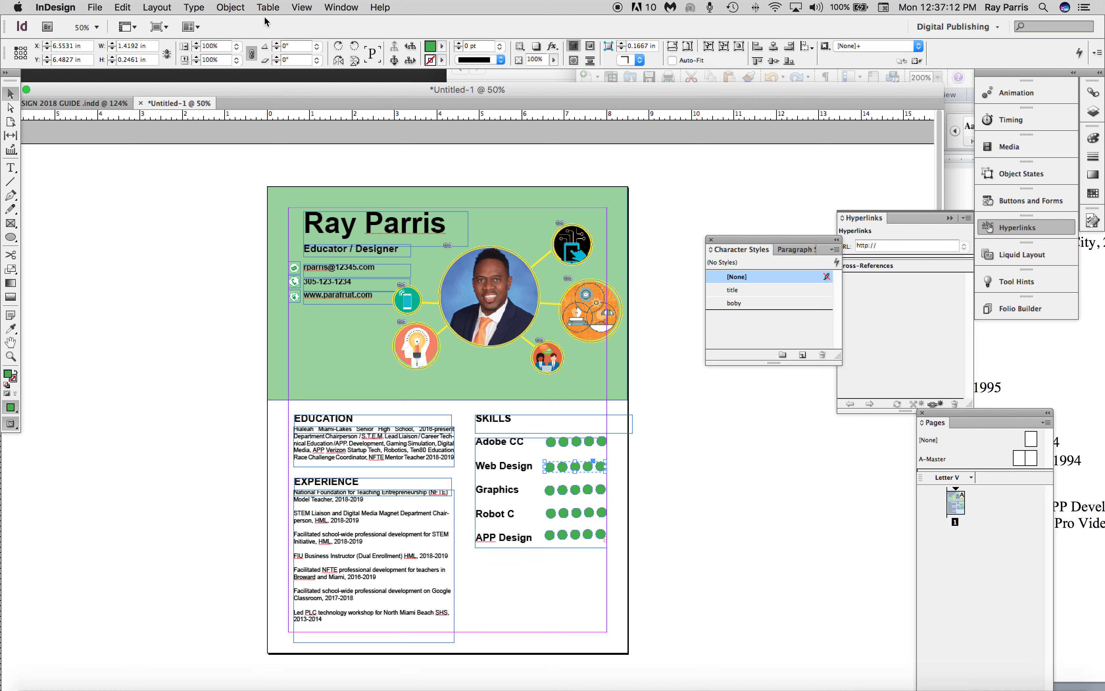
left_click(231, 7)
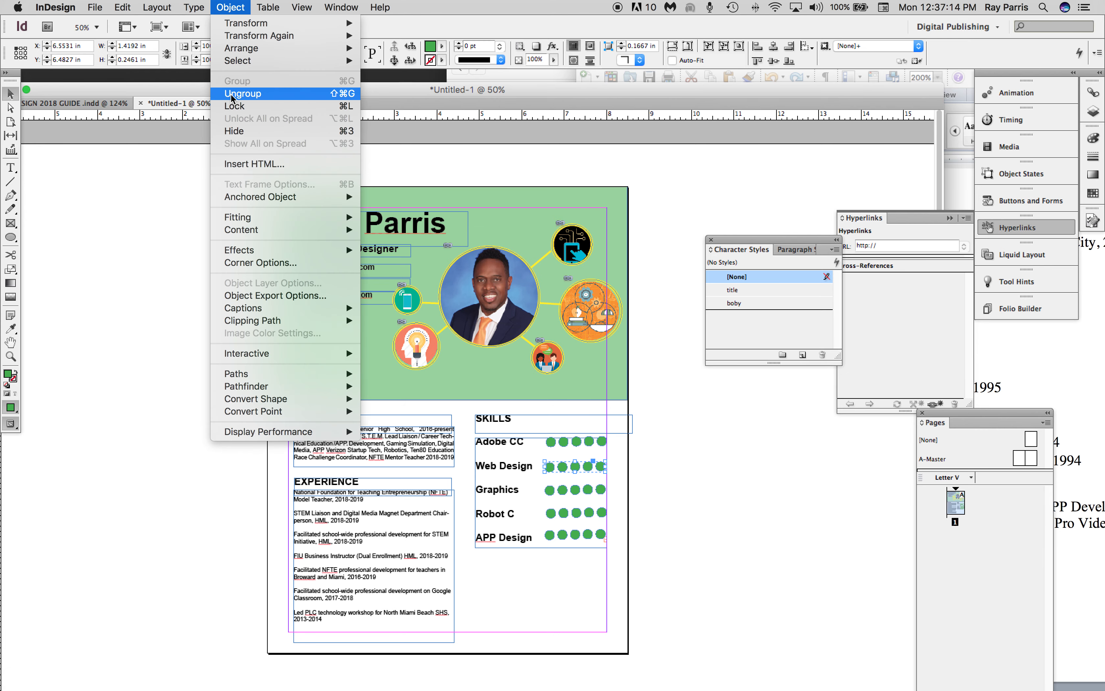
left_click(238, 94)
left_click(157, 249)
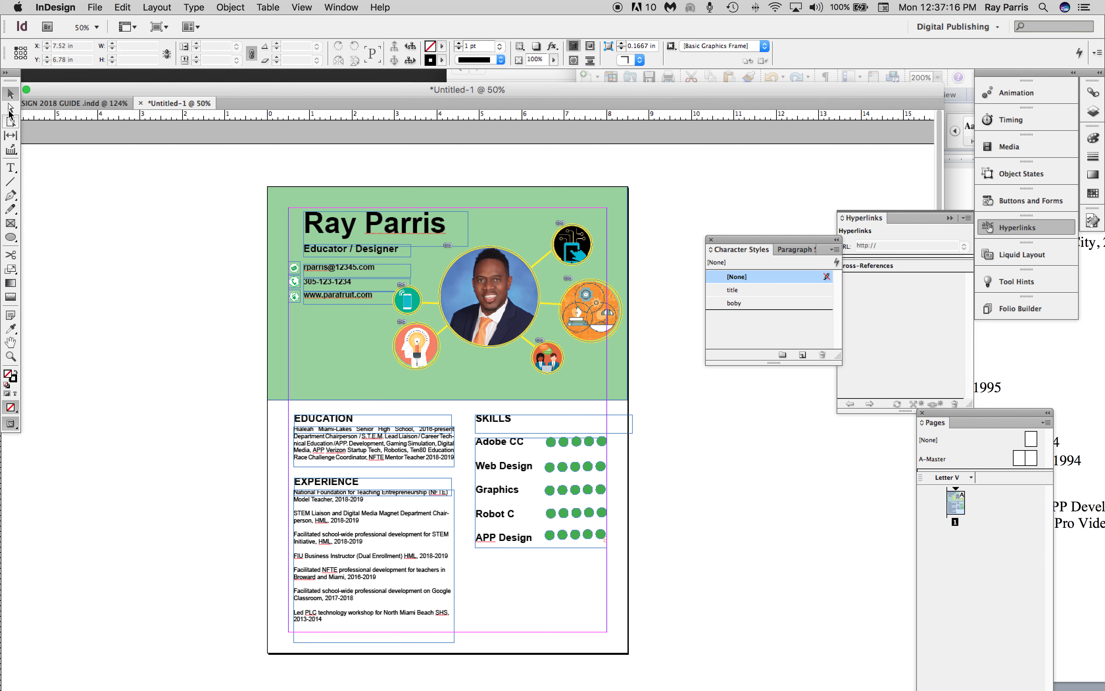
left_click(599, 466)
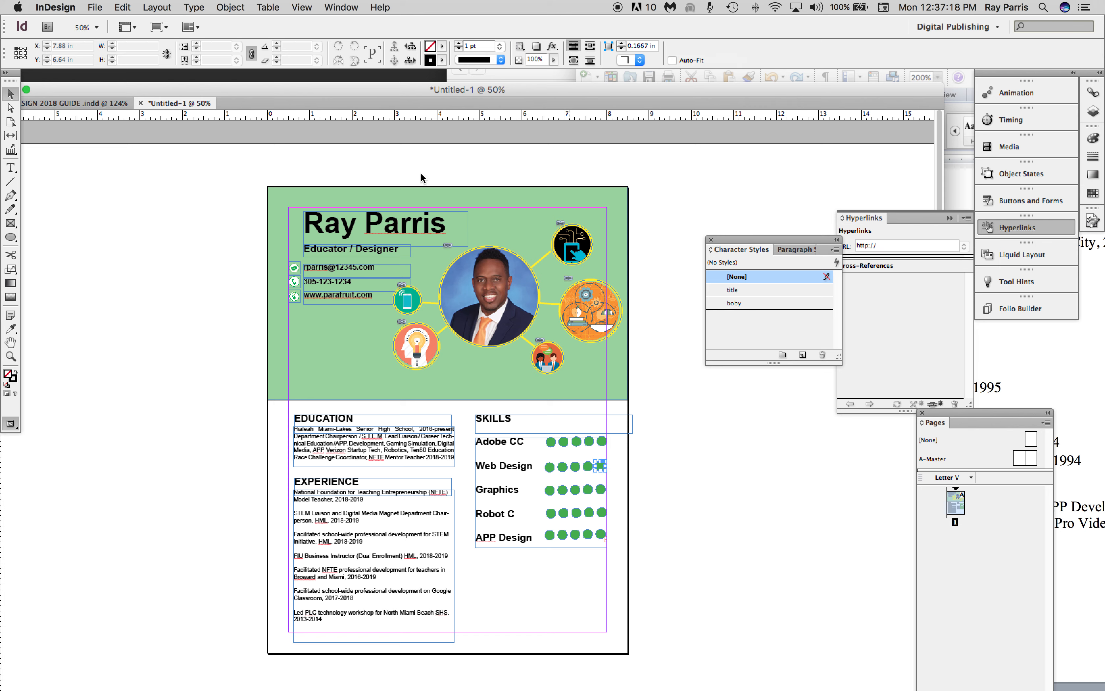
left_click(441, 47)
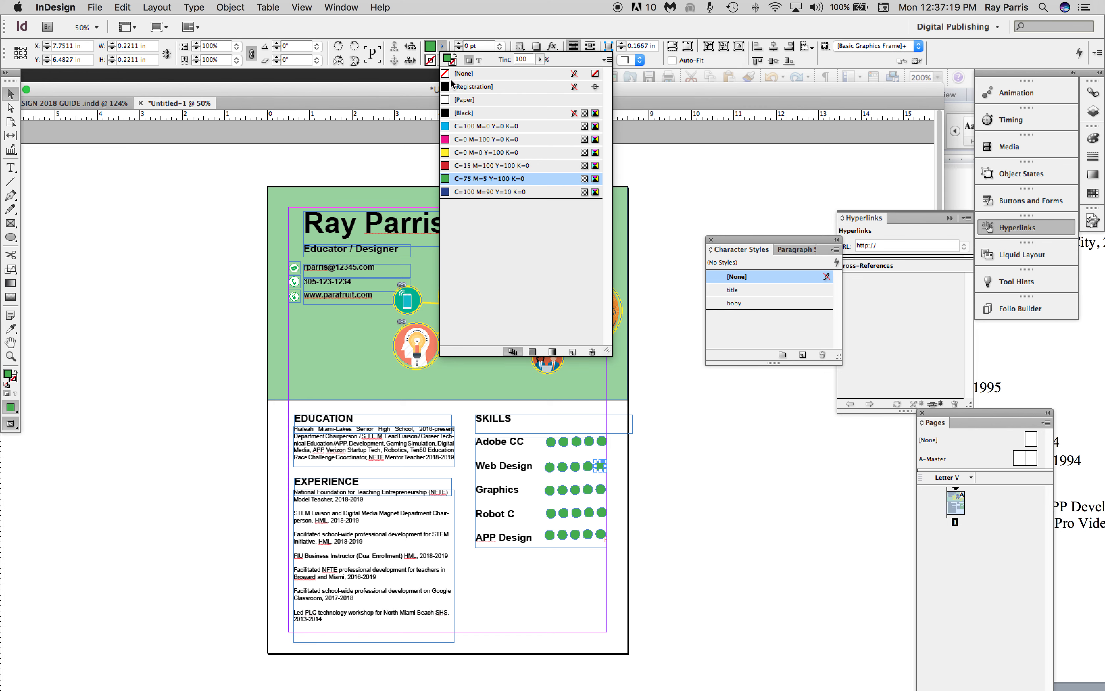
left_click(458, 153)
left_click(622, 408)
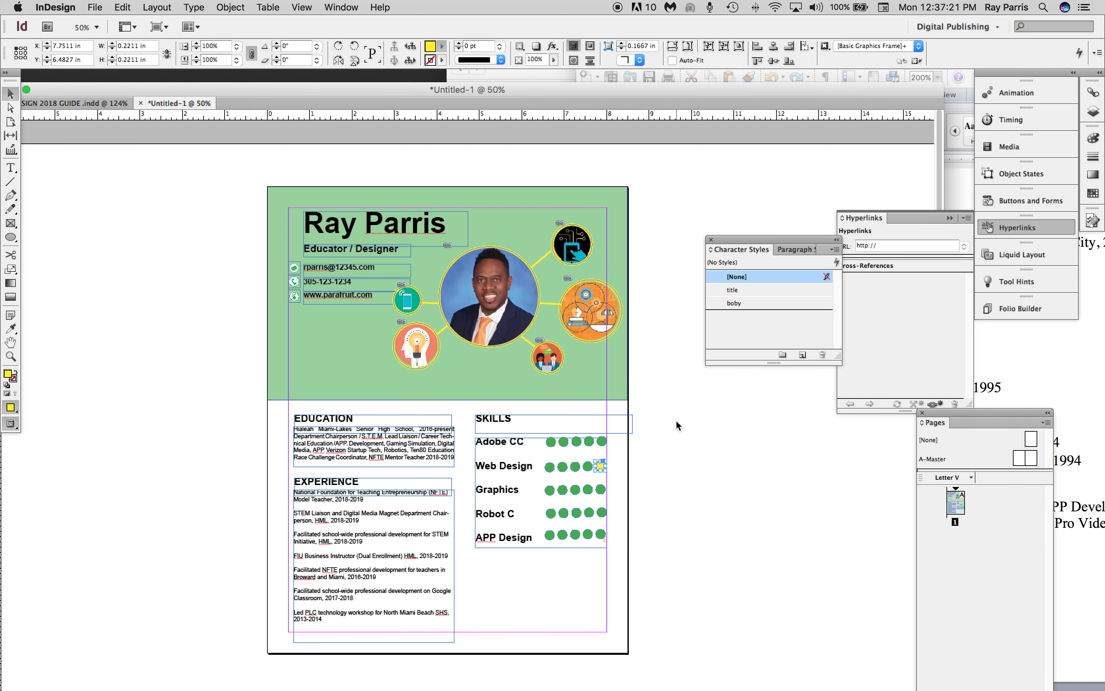
left_click(624, 561)
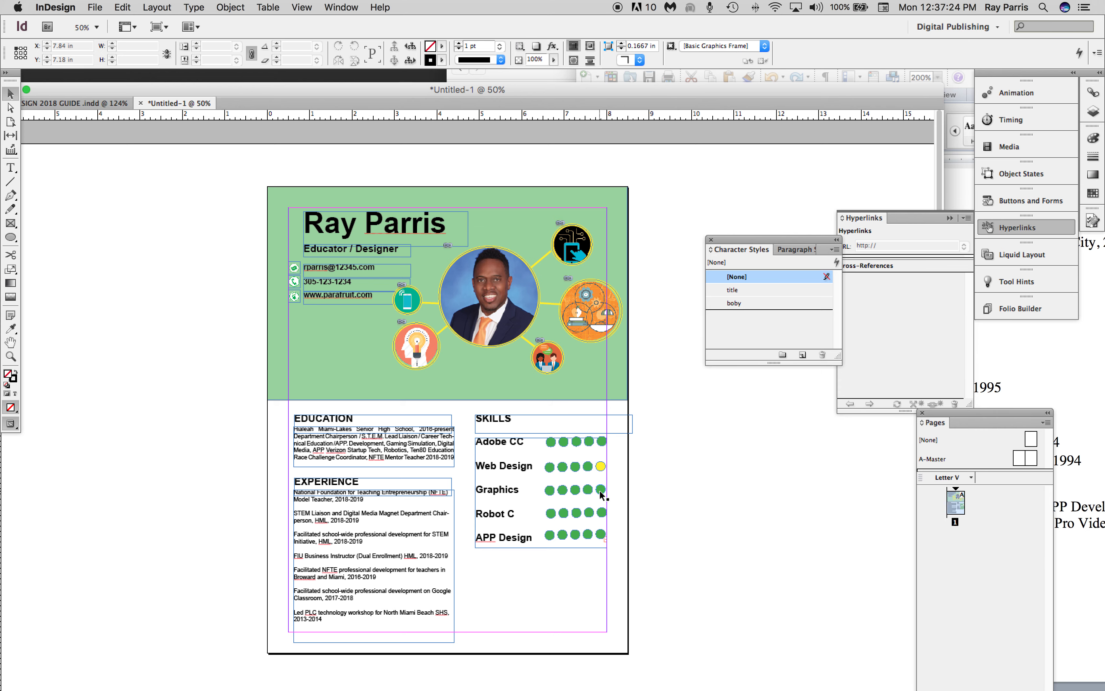
Ungroup the circle row beside Robot C and fill its last two circles with yellow C=0 M=0 Y=100 K=0.
left_click(602, 516)
left_click(231, 7)
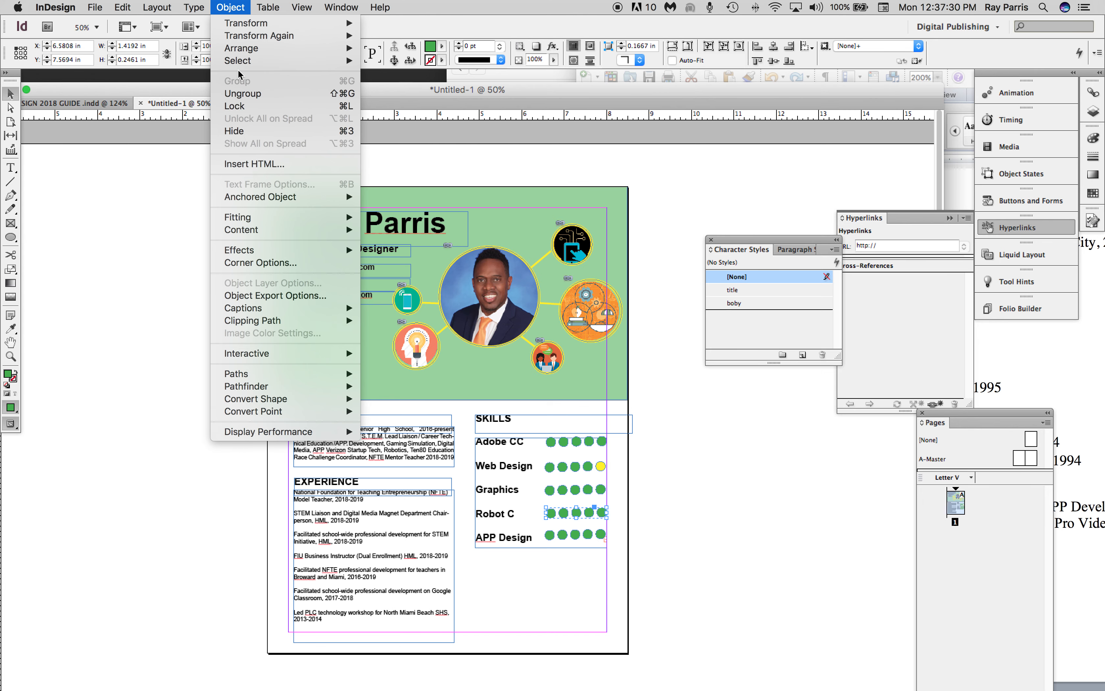
mouse_move(250, 54)
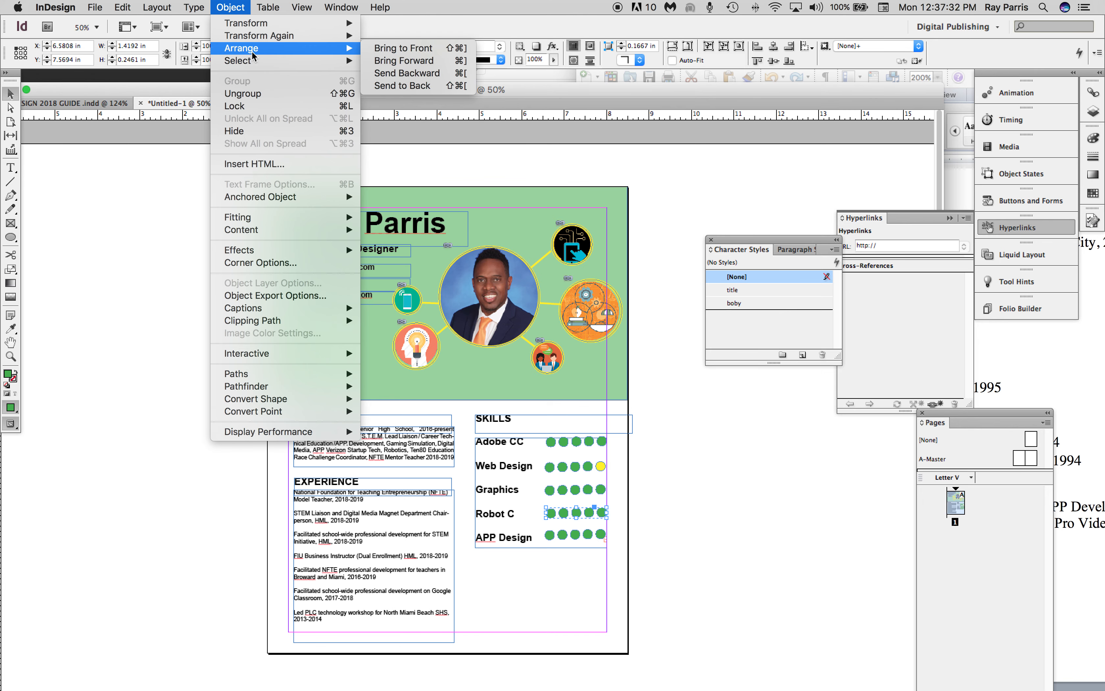
left_click(242, 93)
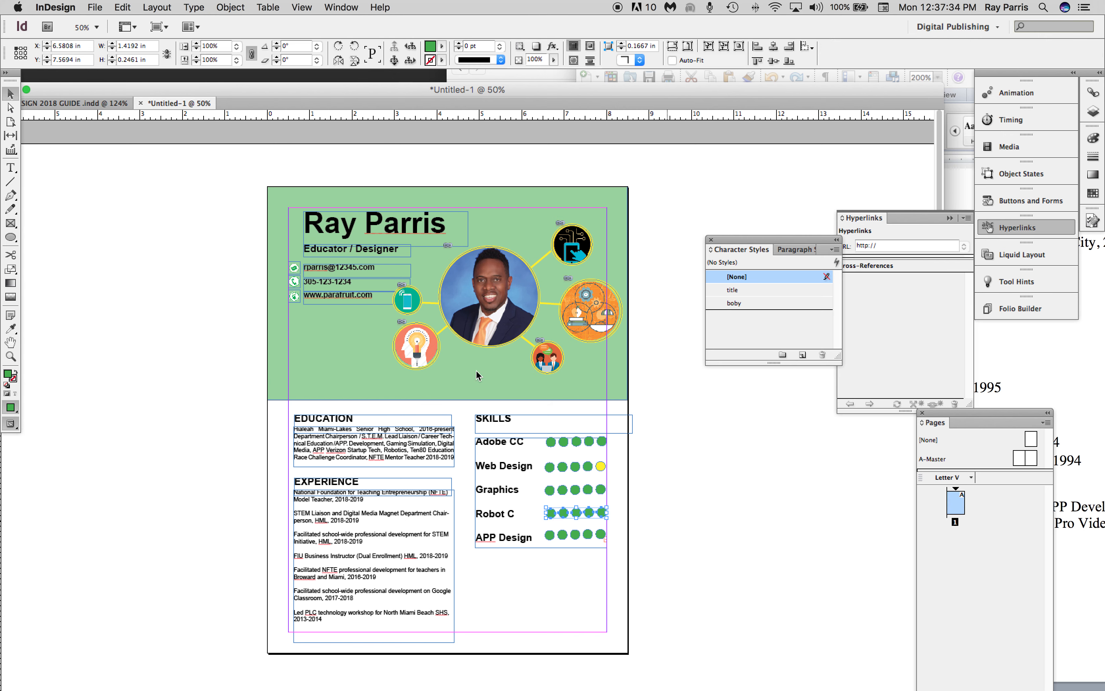
left_click(599, 513)
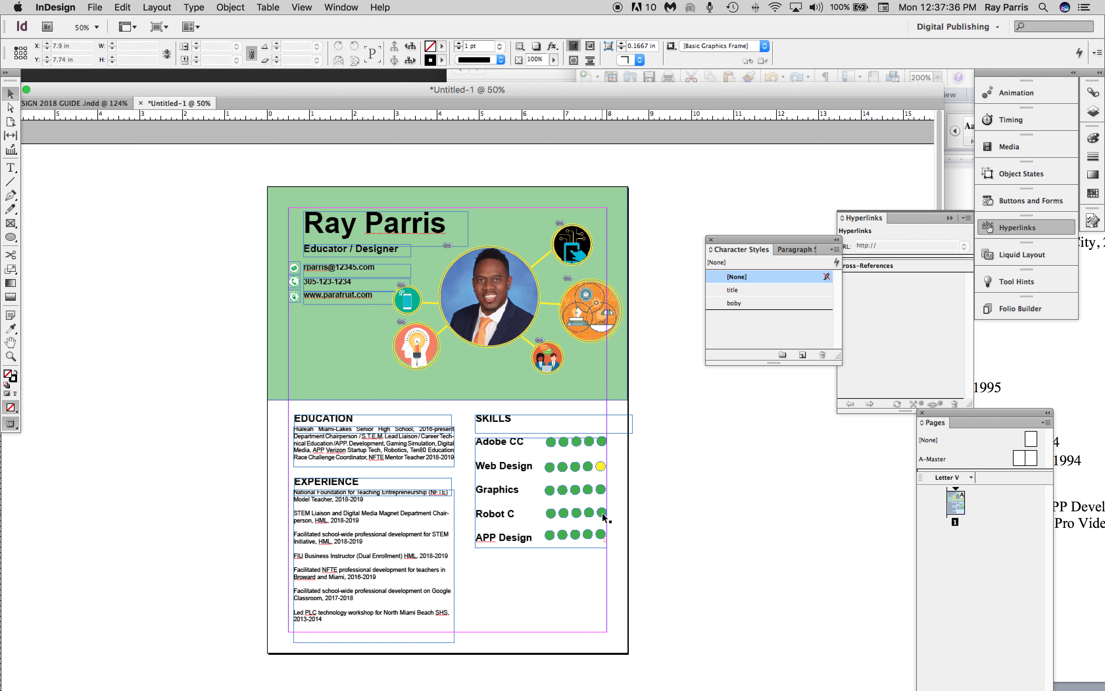
left_click(589, 514, "shift")
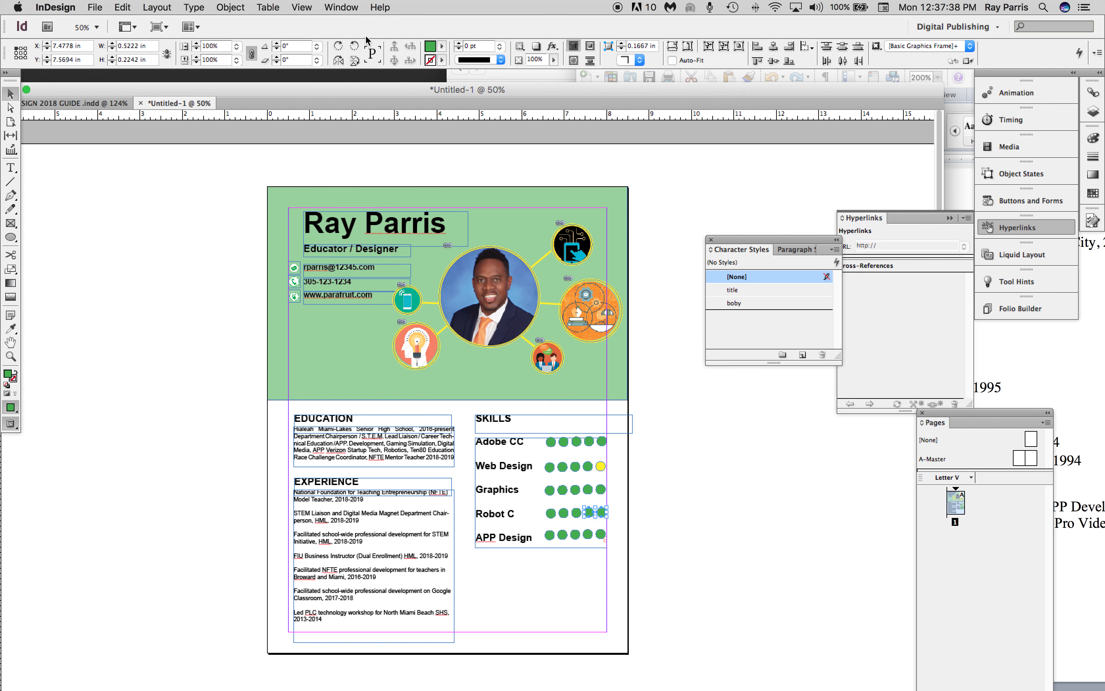
left_click(442, 46)
left_click(503, 152)
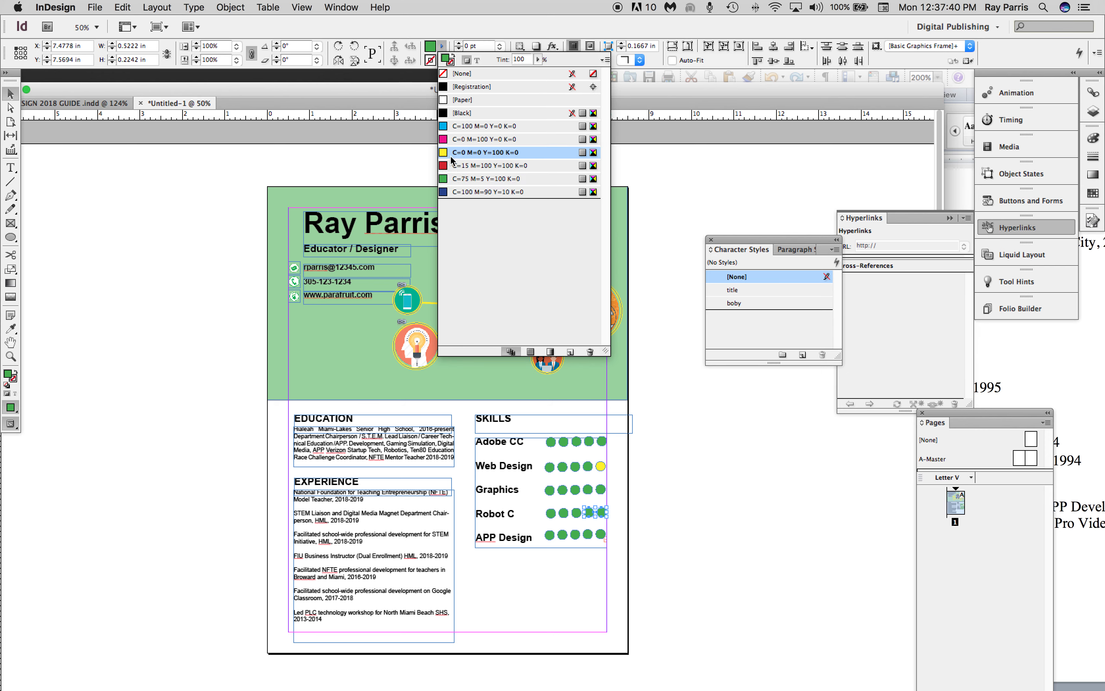
left_click(616, 576)
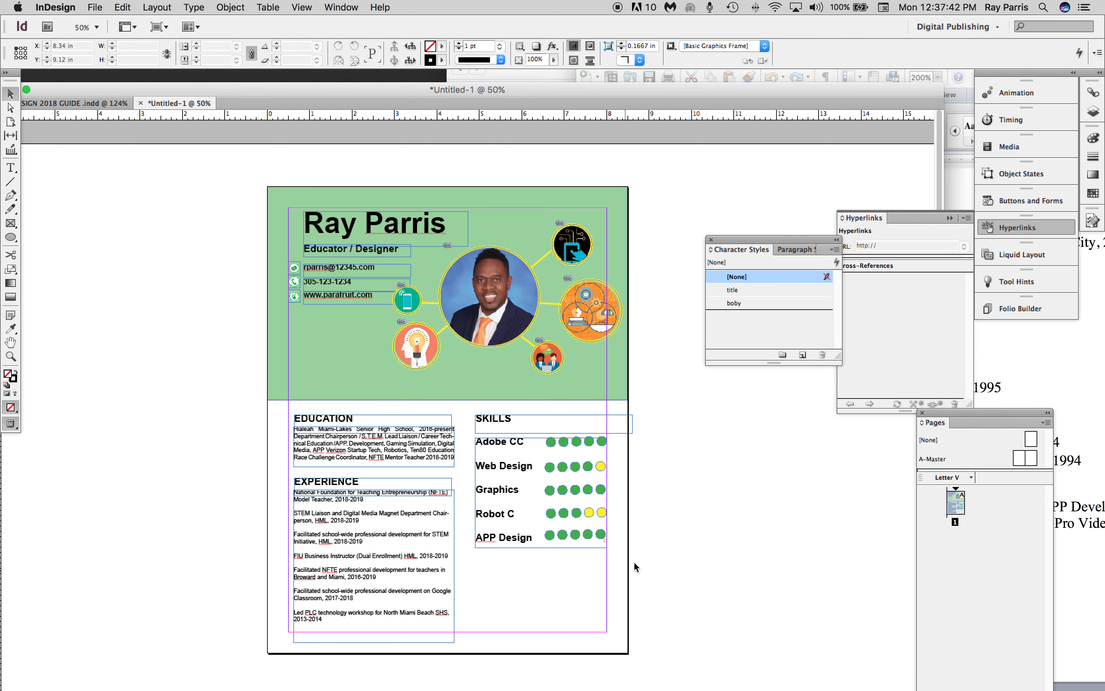
Ungroup the circle row beside APP Design and fill its last three circles with yellow C=0 M=0 Y=100 K=0.
left_click(600, 535)
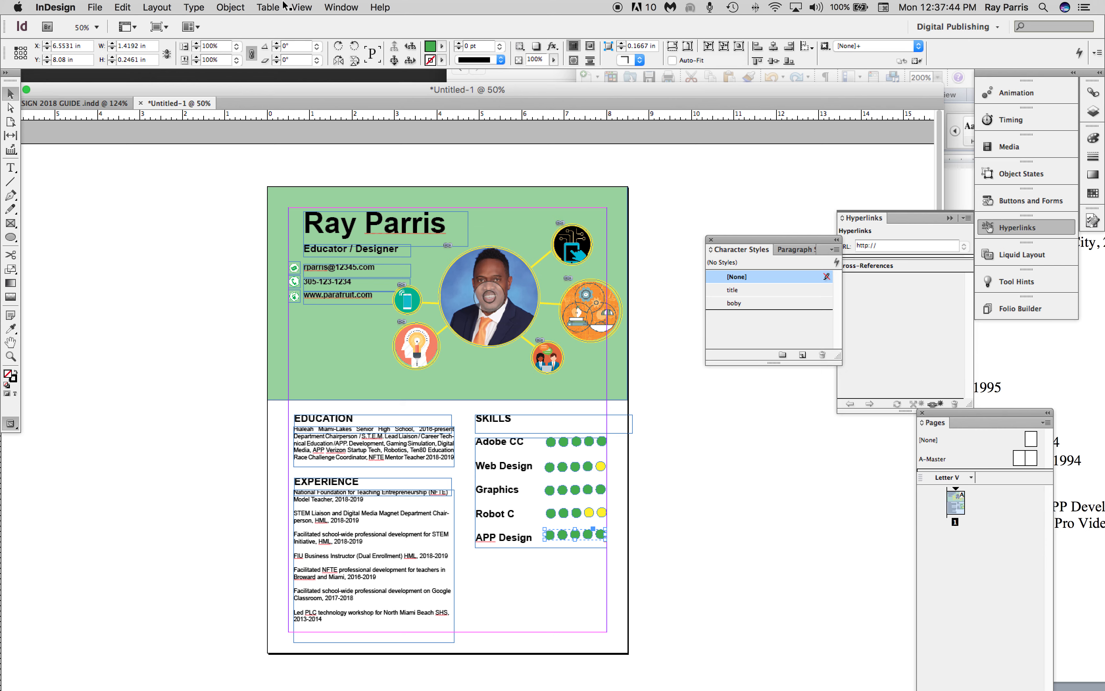
left_click(240, 7)
left_click(243, 93)
left_click(720, 529)
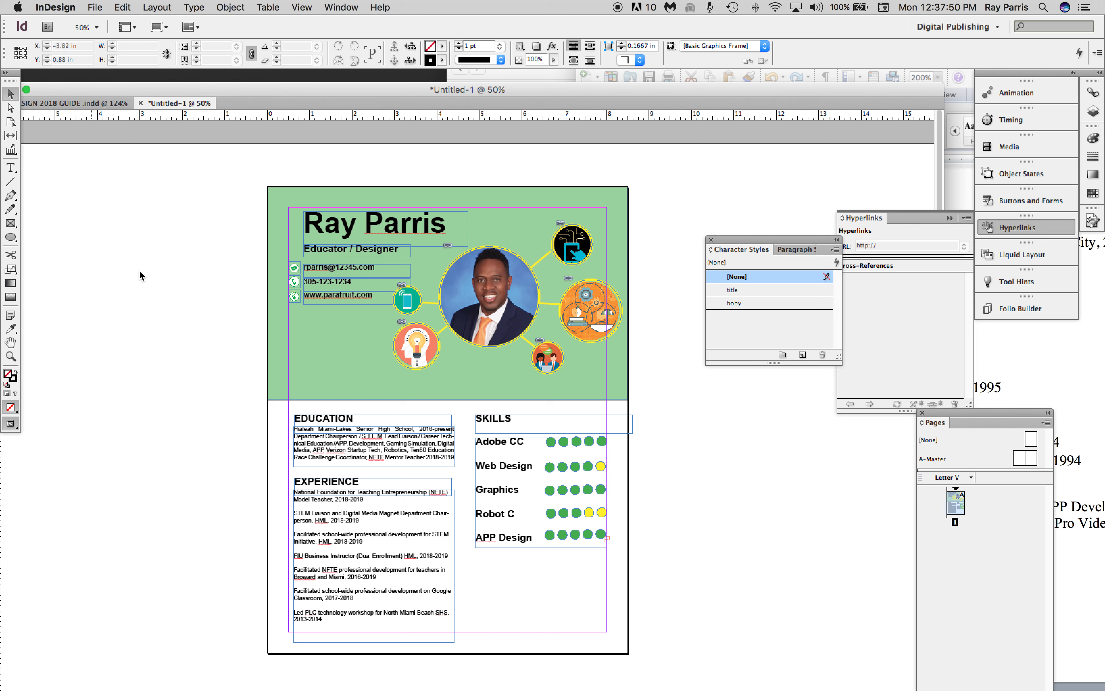
left_click(601, 537)
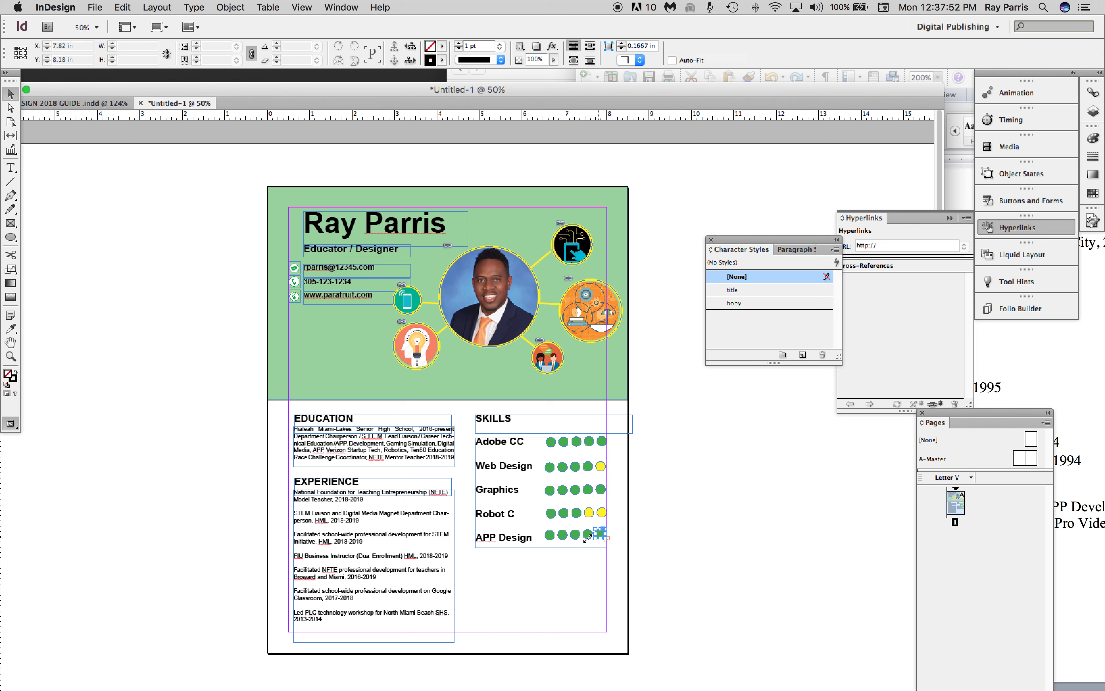
left_click(587, 535, "shift")
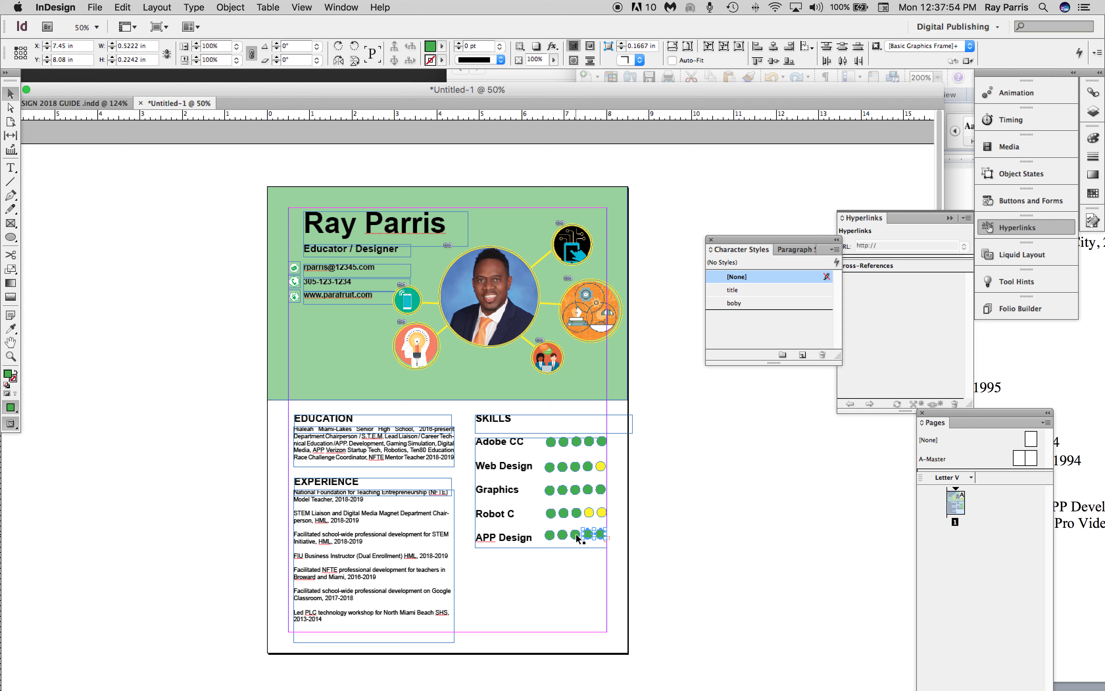
left_click(575, 536, "shift")
left_click(442, 47)
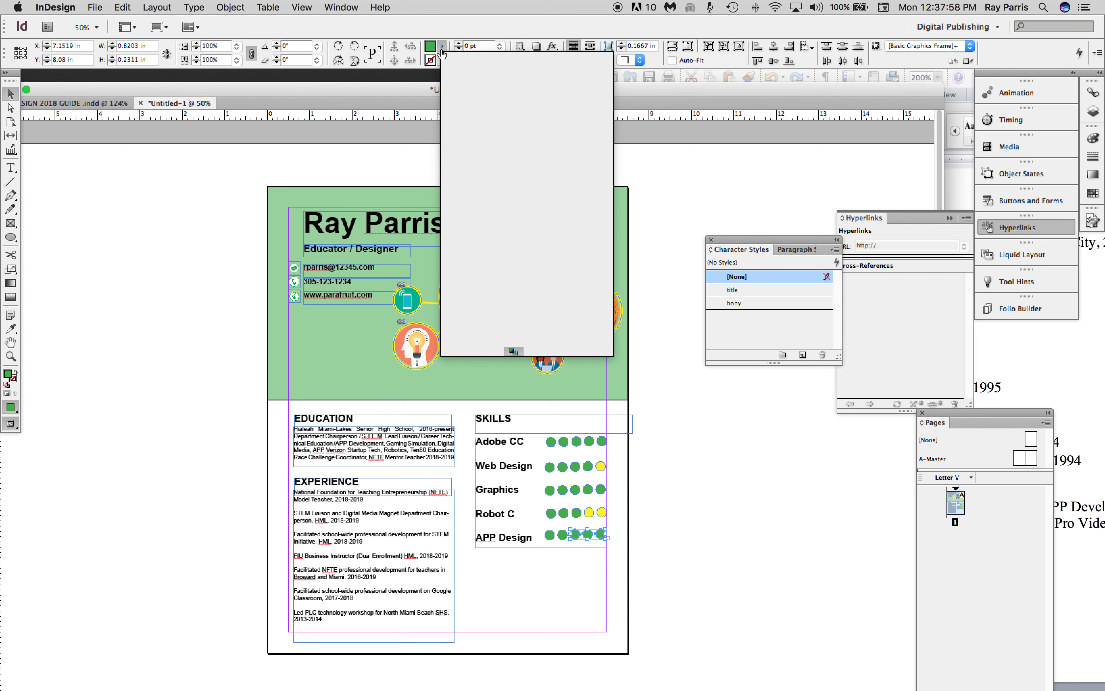
left_click(662, 501)
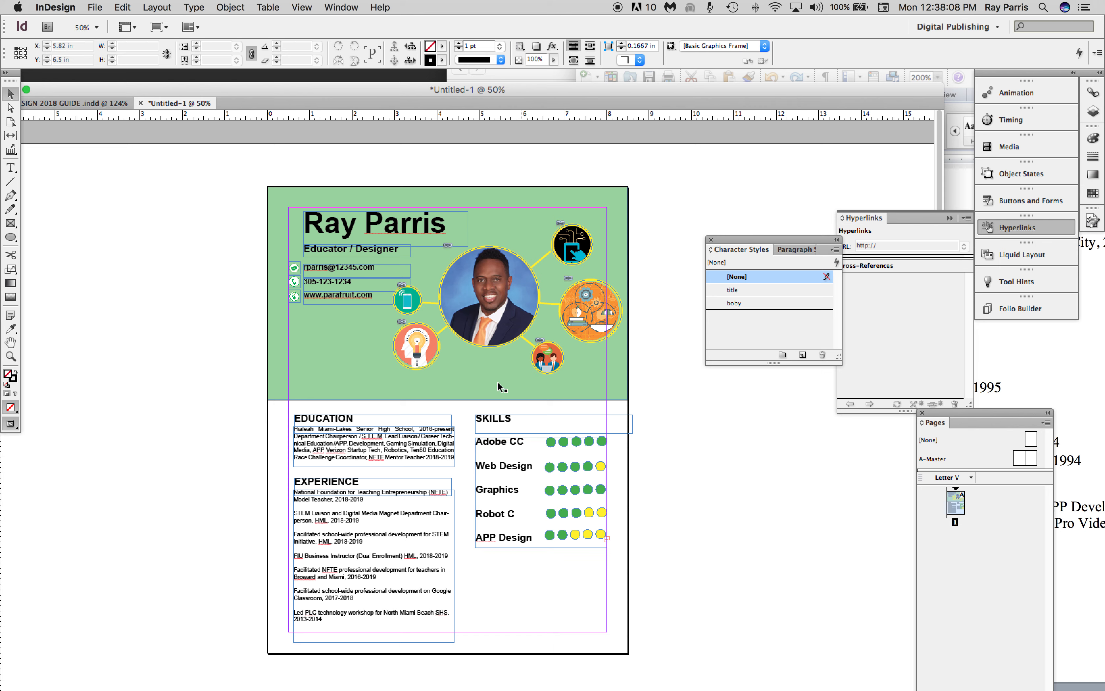
Move the EDUCATION heading and its body text together below the Skills list, at about X 4.87 in, Y 8.68 in.
left_click(344, 423)
left_click(346, 422)
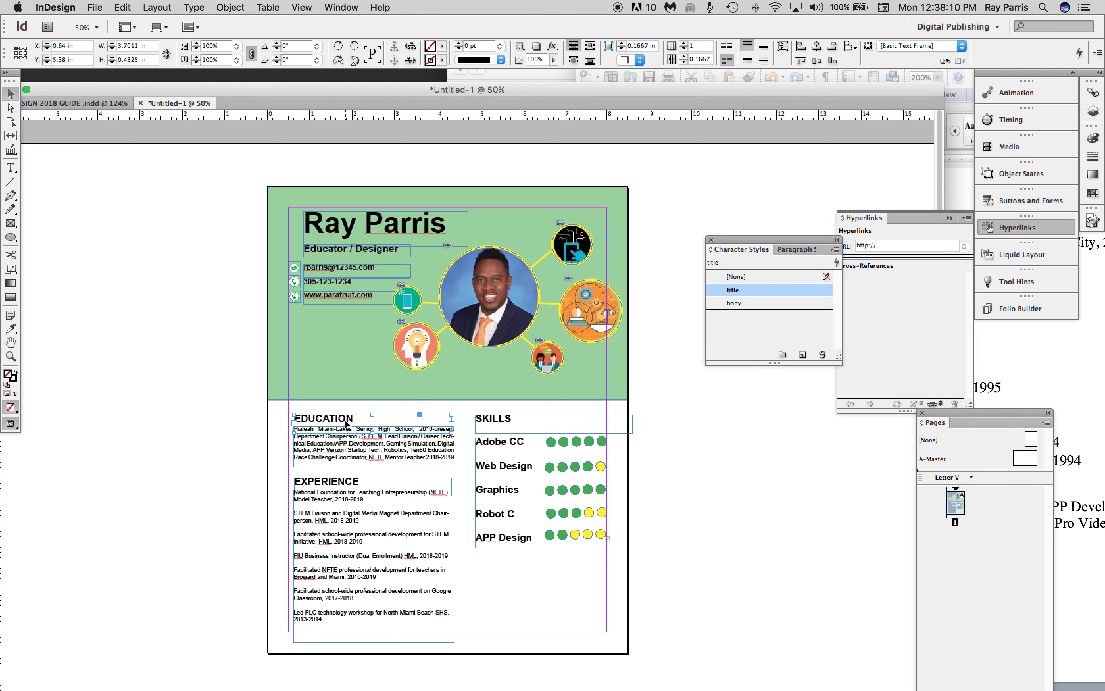
left_click(369, 458, "shift")
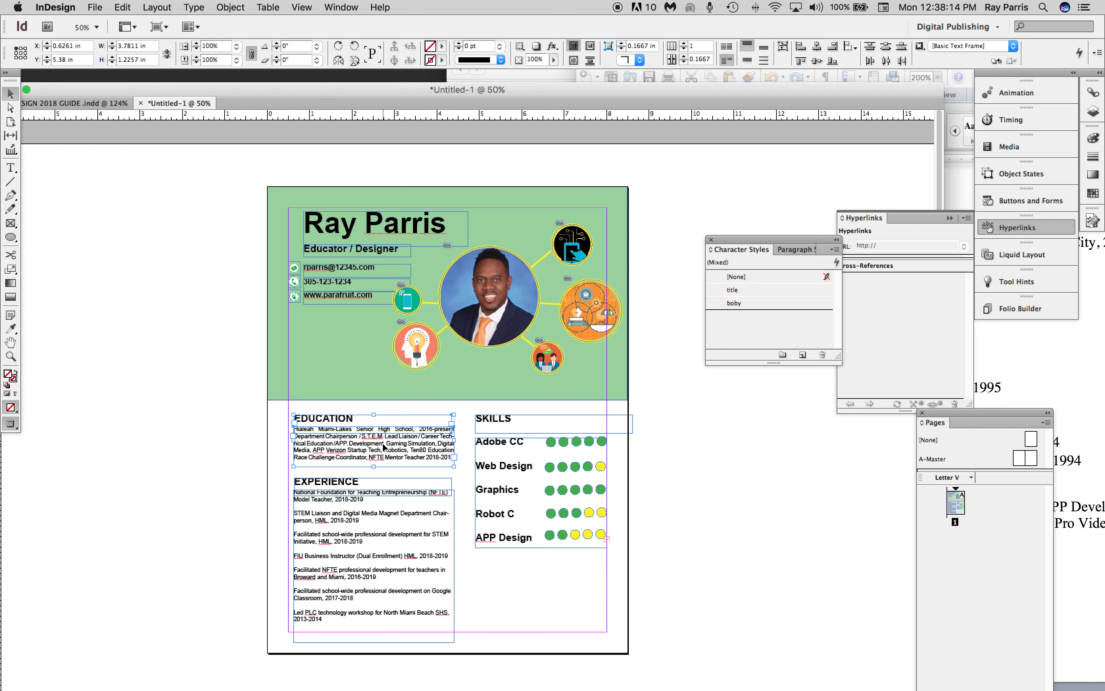
left_click_drag(383, 440, 563, 584)
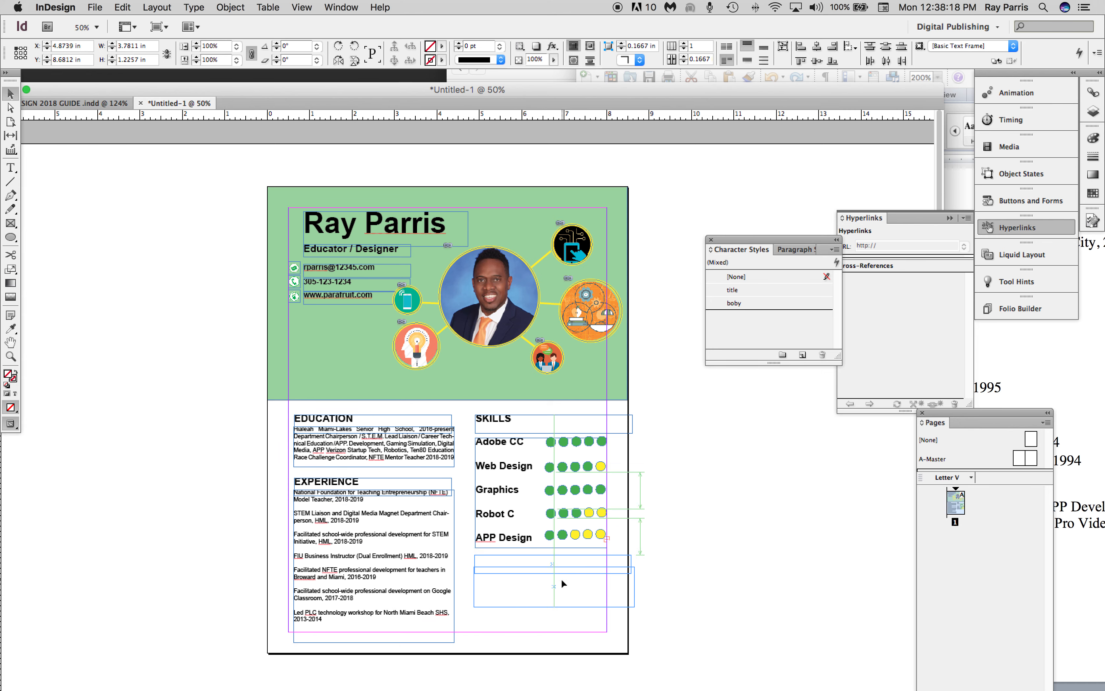
left_click(684, 545)
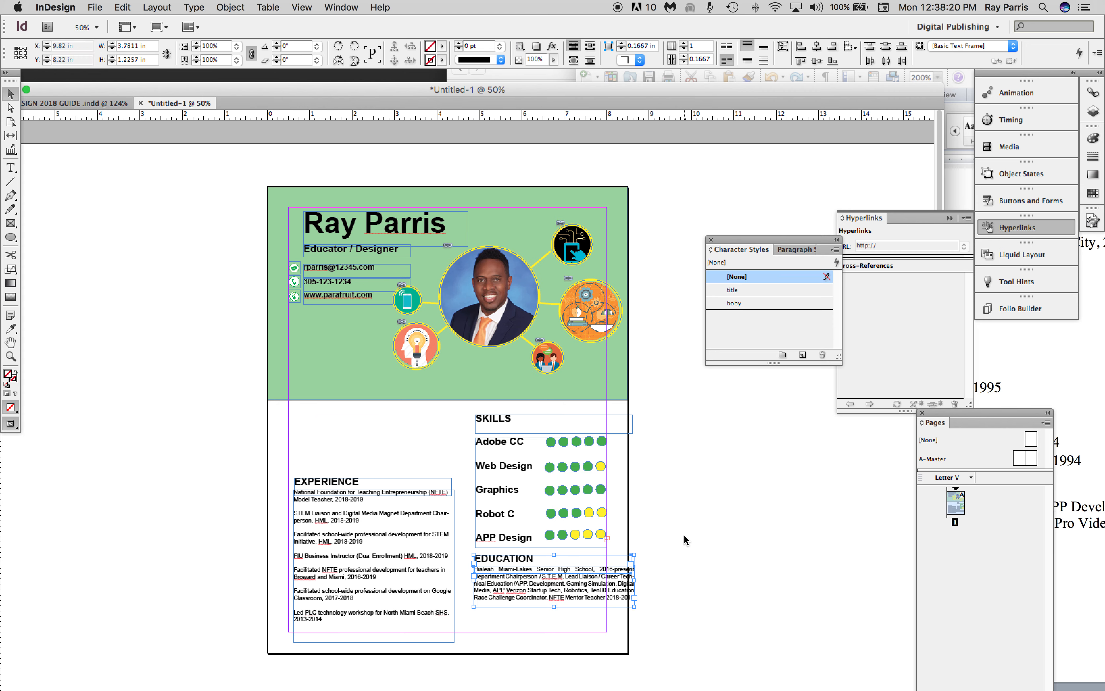
Replace the EDUCATION heading text below the Skills list with "REFERENCE".
double_click(534, 558)
left_click_drag(534, 558, 461, 562)
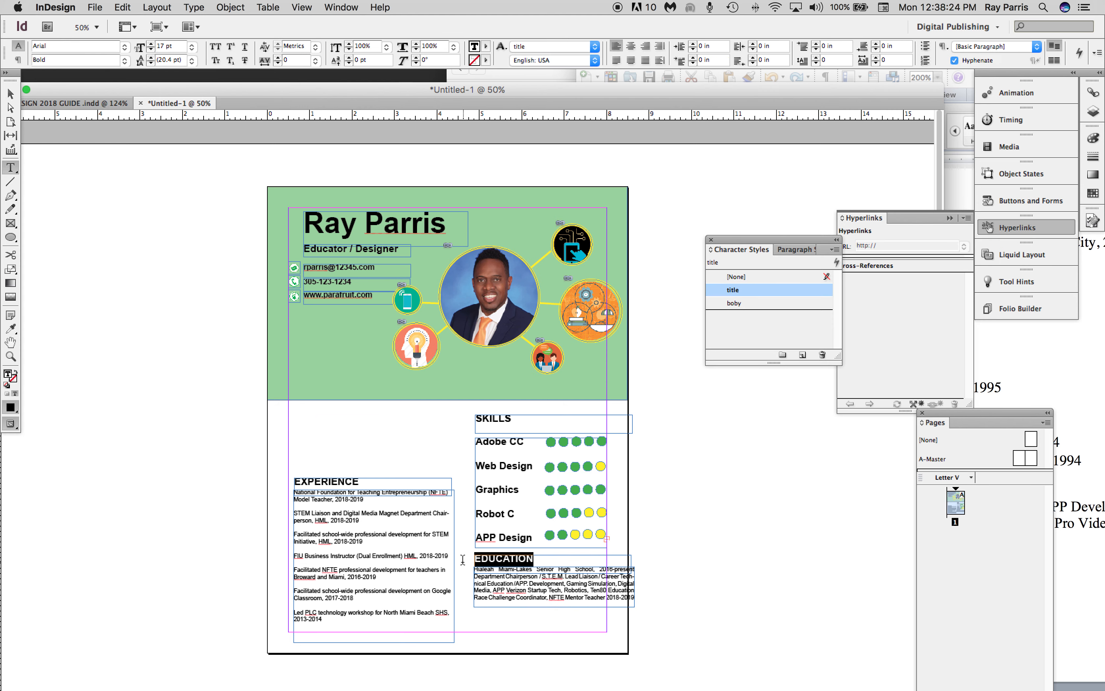
type("RE")
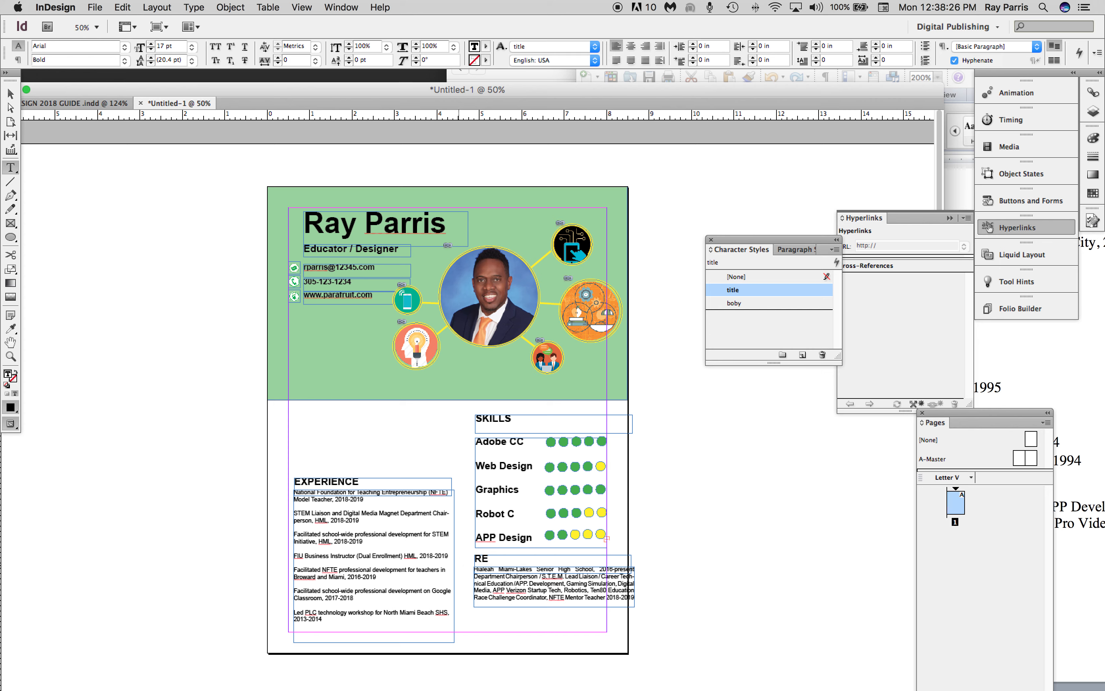
type("FERENCE")
Replace the body text under REFERENCE with left-aligned lines giving the reference's name and phone number, and "CEO of PARAFRUIT.com".
left_click(581, 597)
key("super+a")
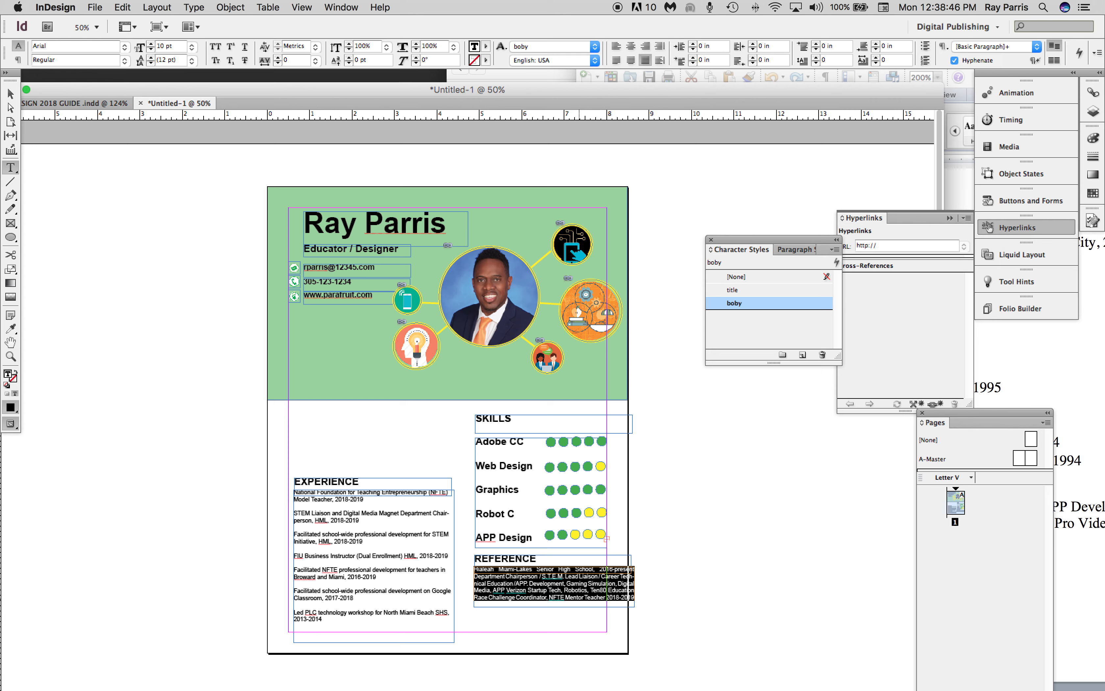
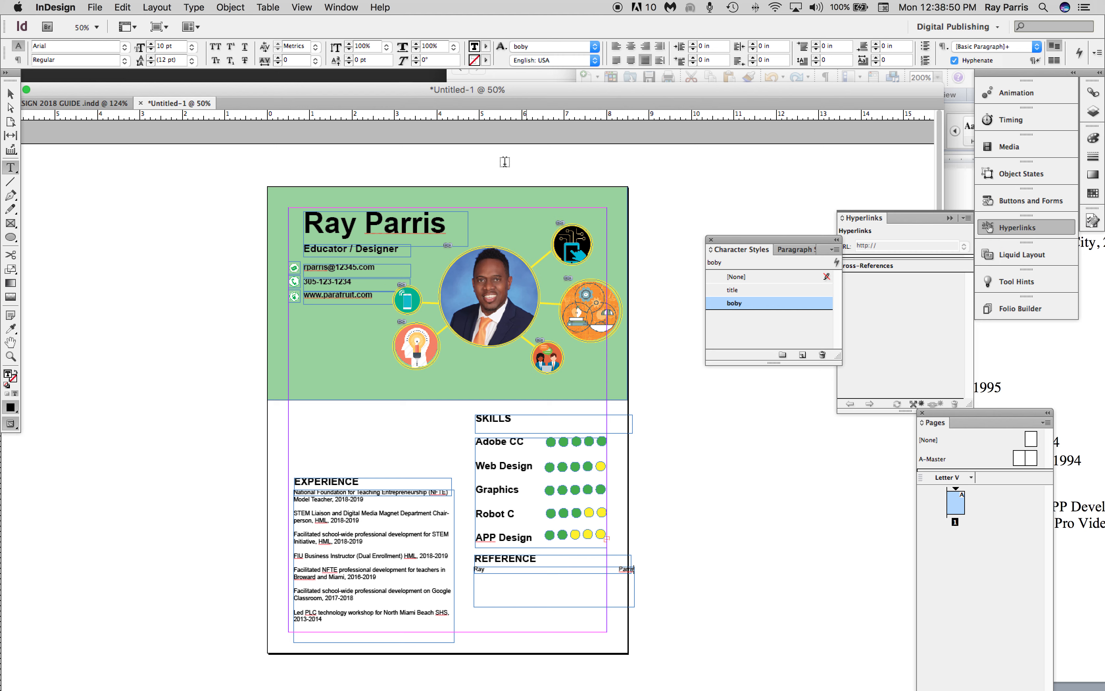
left_click(616, 46)
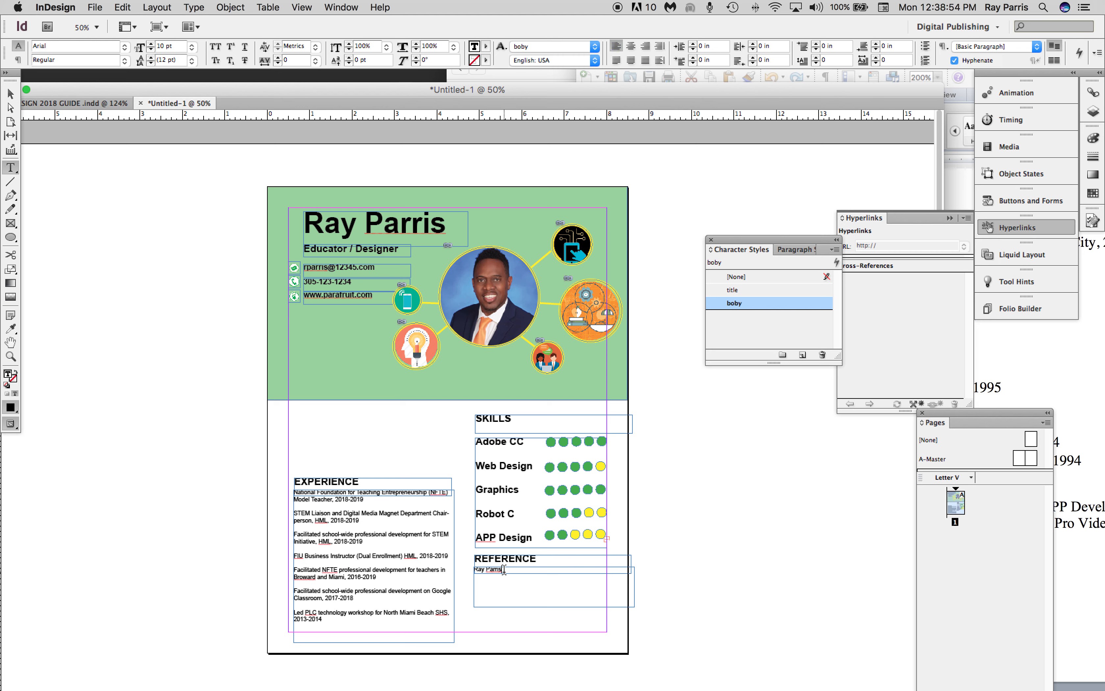
key("Return")
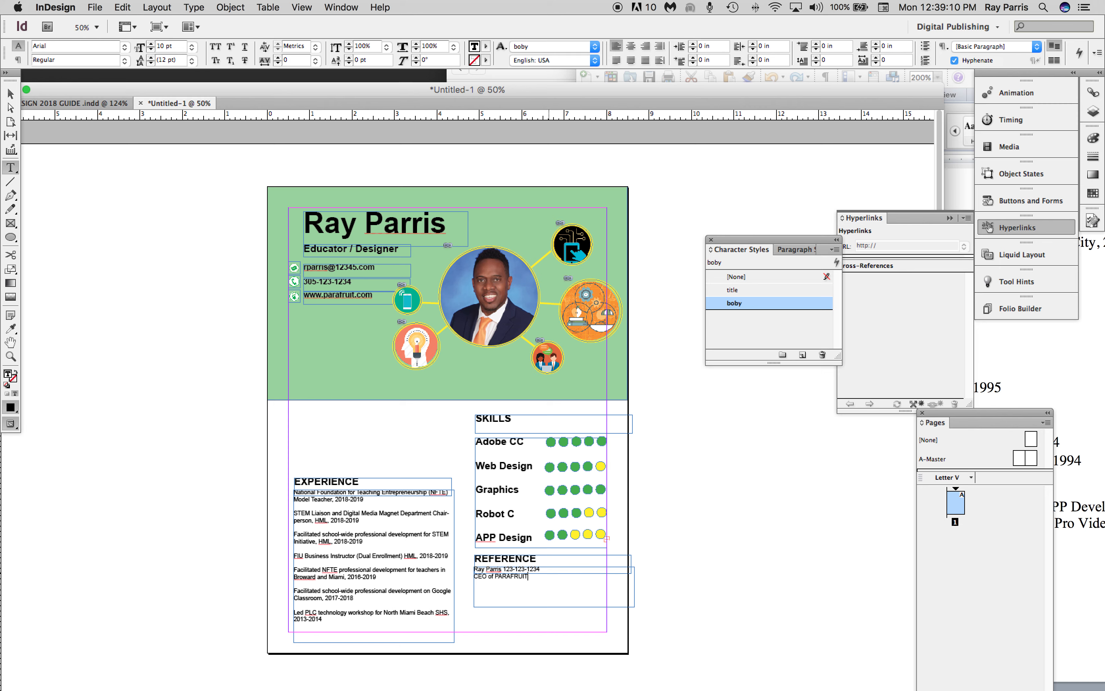
type(".com")
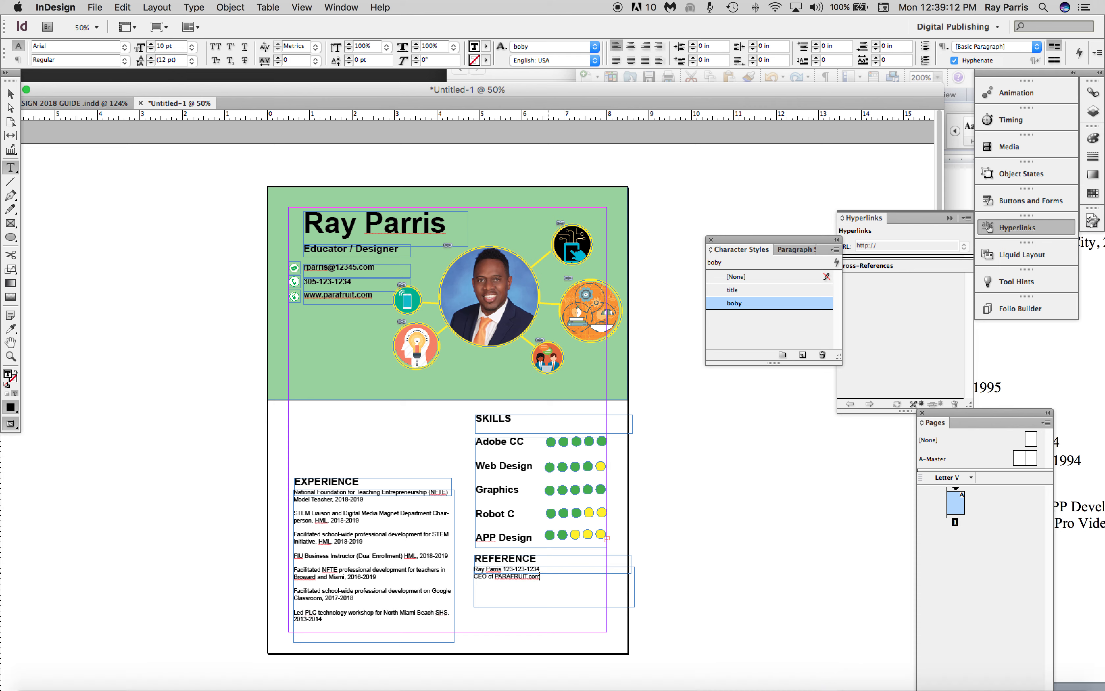
key("Escape")
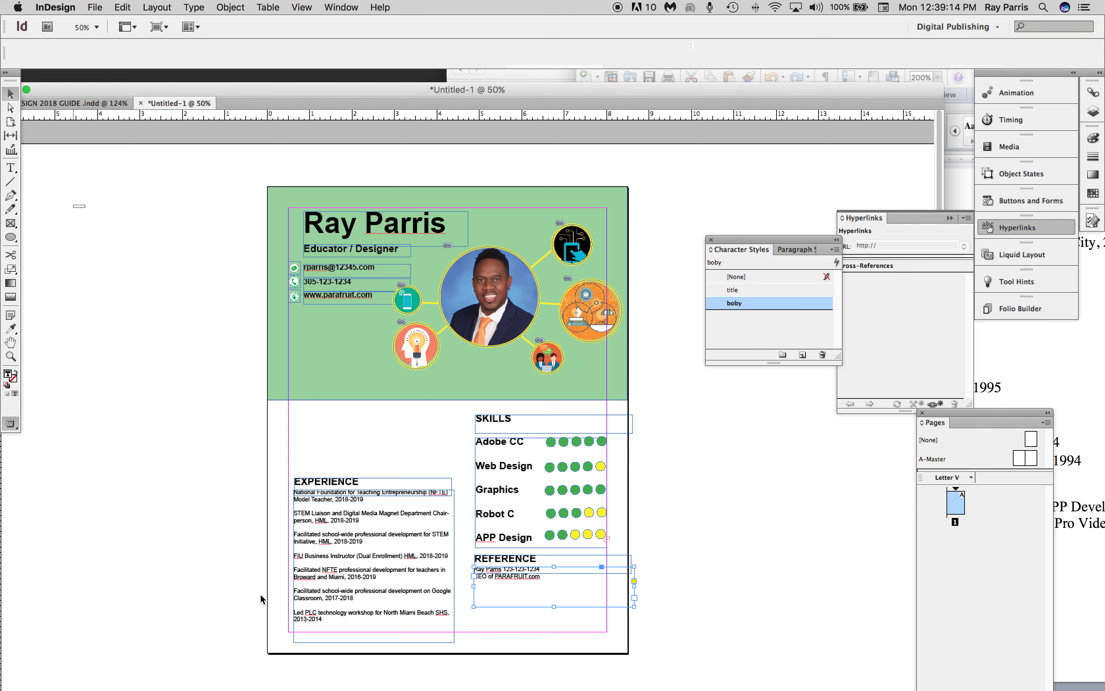
Shrink the text frame under REFERENCE to about 2.5 × 0.43 in and place a copy of it directly below.
left_click(260, 598)
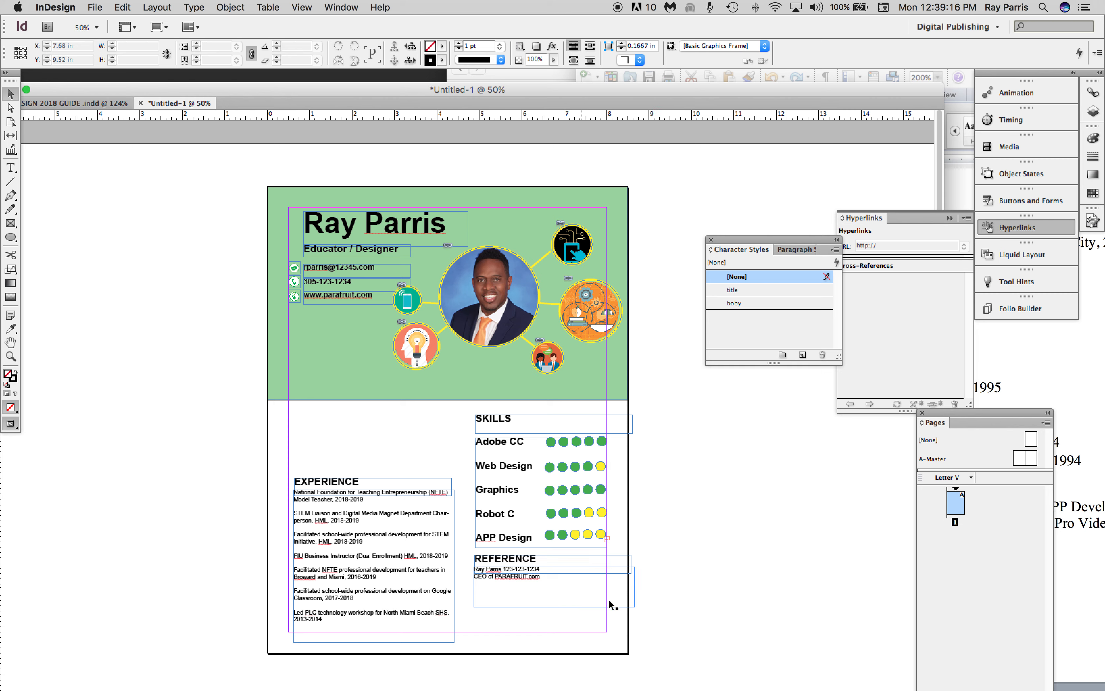
left_click(635, 606)
left_click_drag(634, 606, 580, 584)
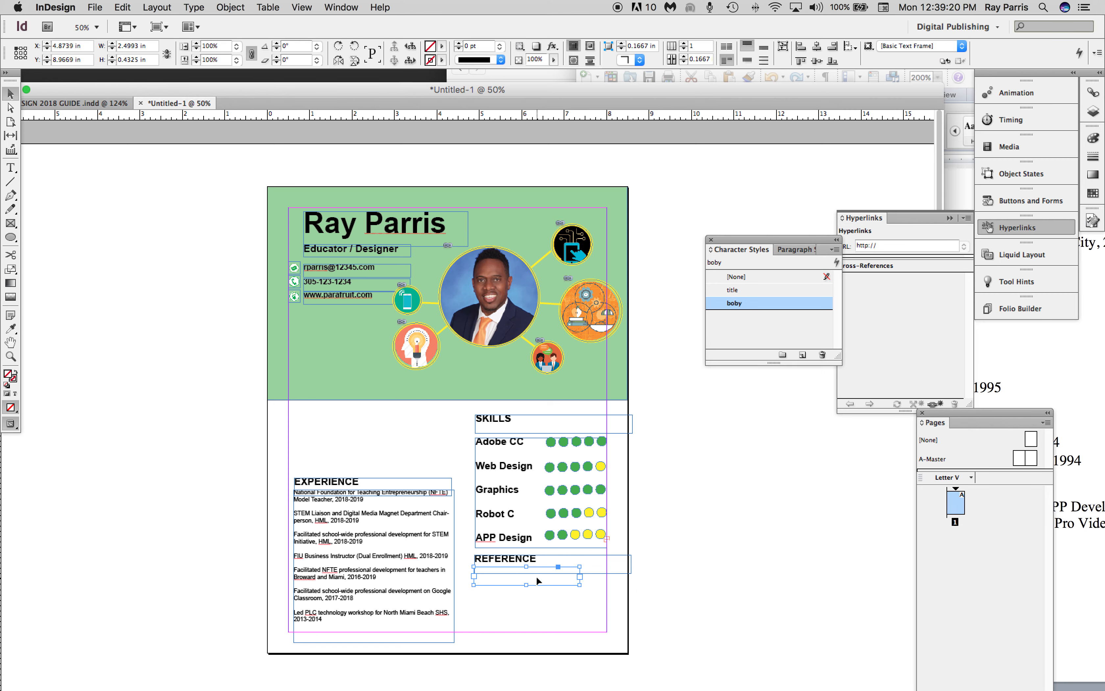
key("super+v")
left_click_drag(452, 423, 511, 609)
left_click(723, 518)
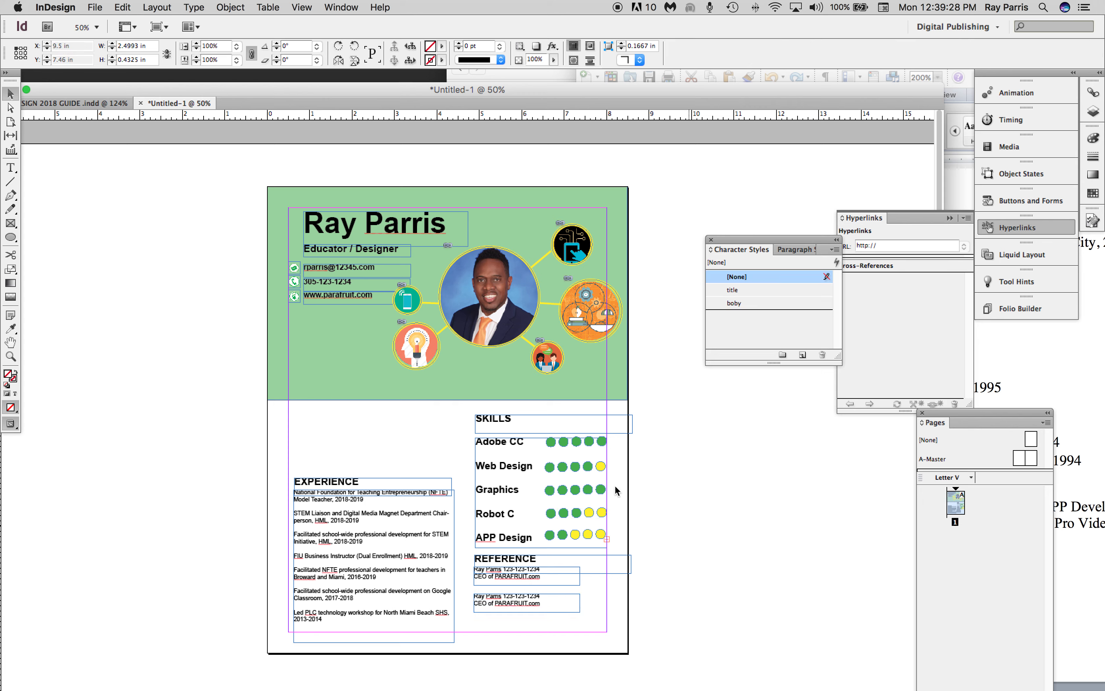
Copy the SKILLS heading to the lower edge of the green header at about X 1.19 in, Y 4.61 in, and widen it to about 6.7 in.
left_click(501, 425)
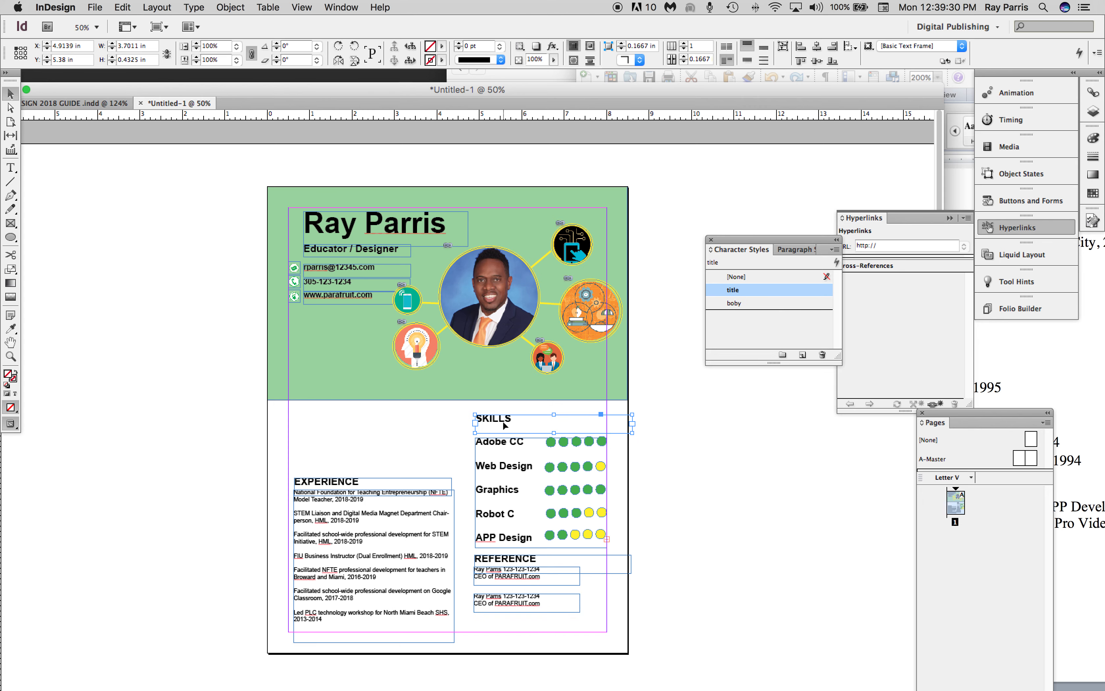
left_click_drag(548, 430, 338, 392)
left_click_drag(474, 399, 601, 398)
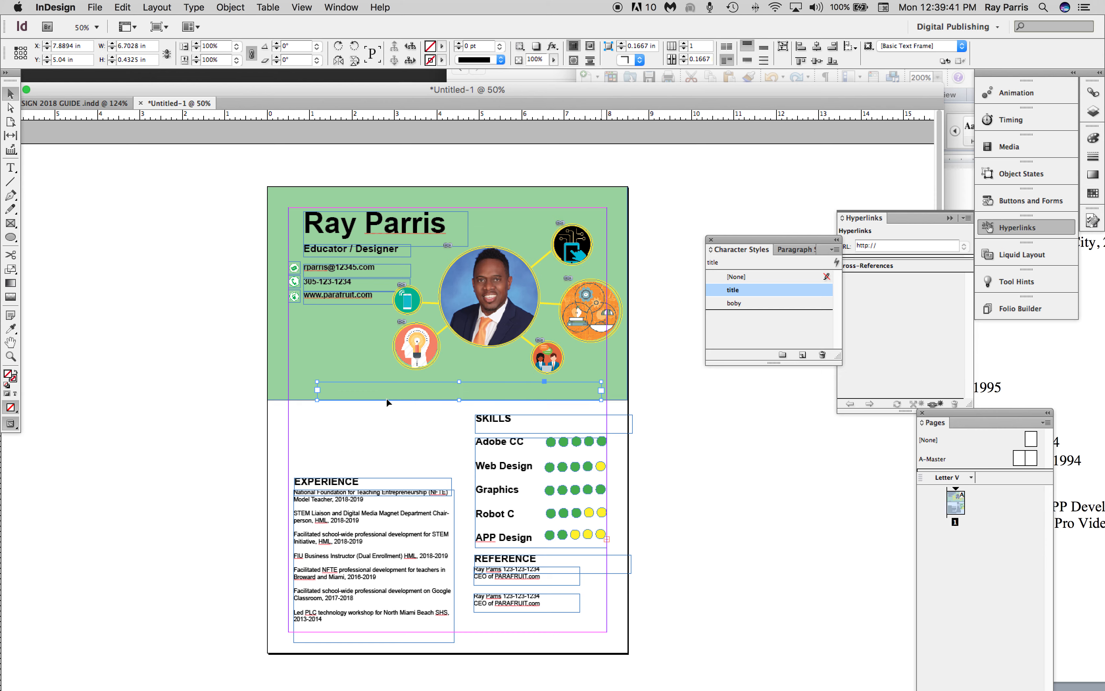
Replace the copied heading's text in the green header with "Communication Creativity Self reliance Rick".
double_click(348, 391)
left_click_drag(354, 386, 305, 385)
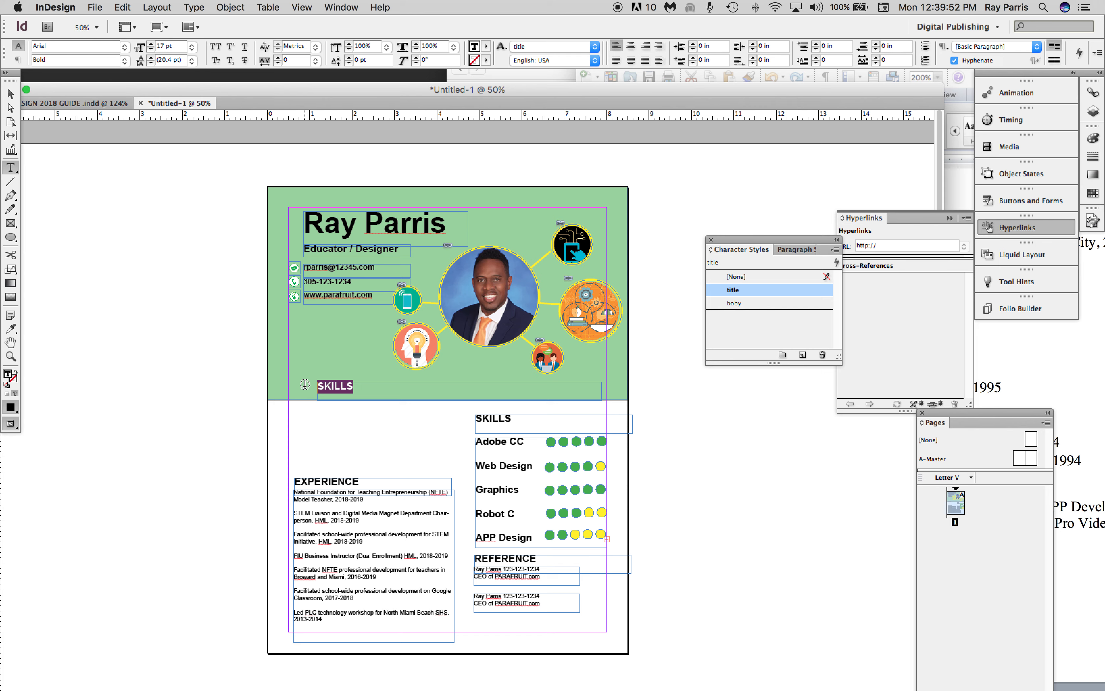
type("Comm")
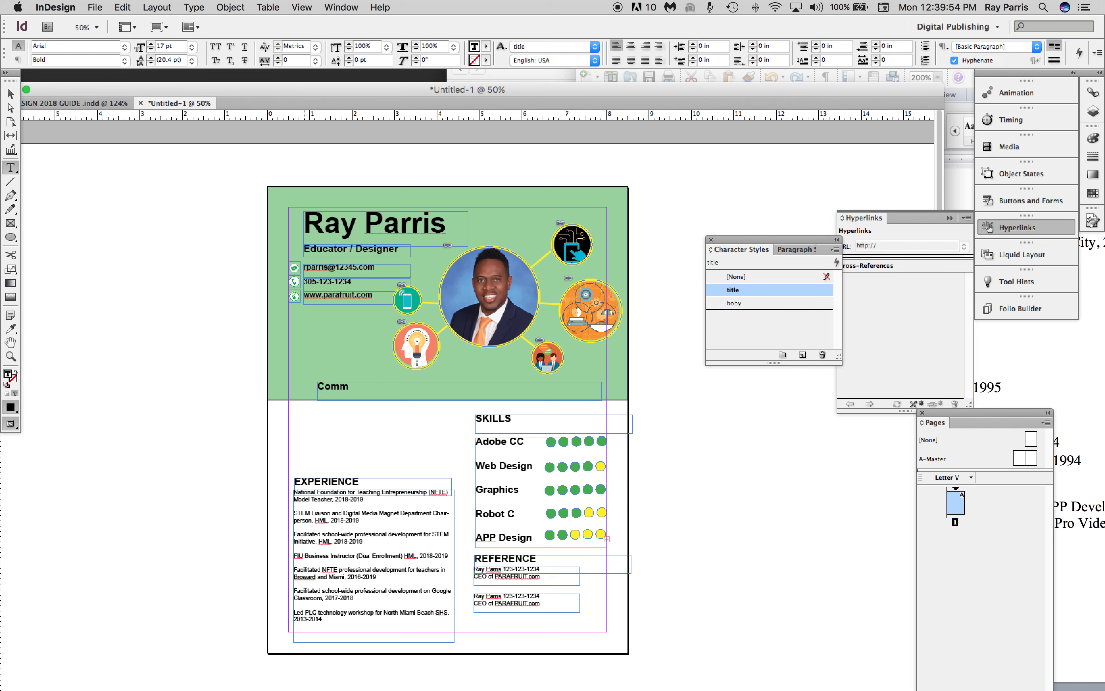
type("unicatio")
type("n  Creativity")
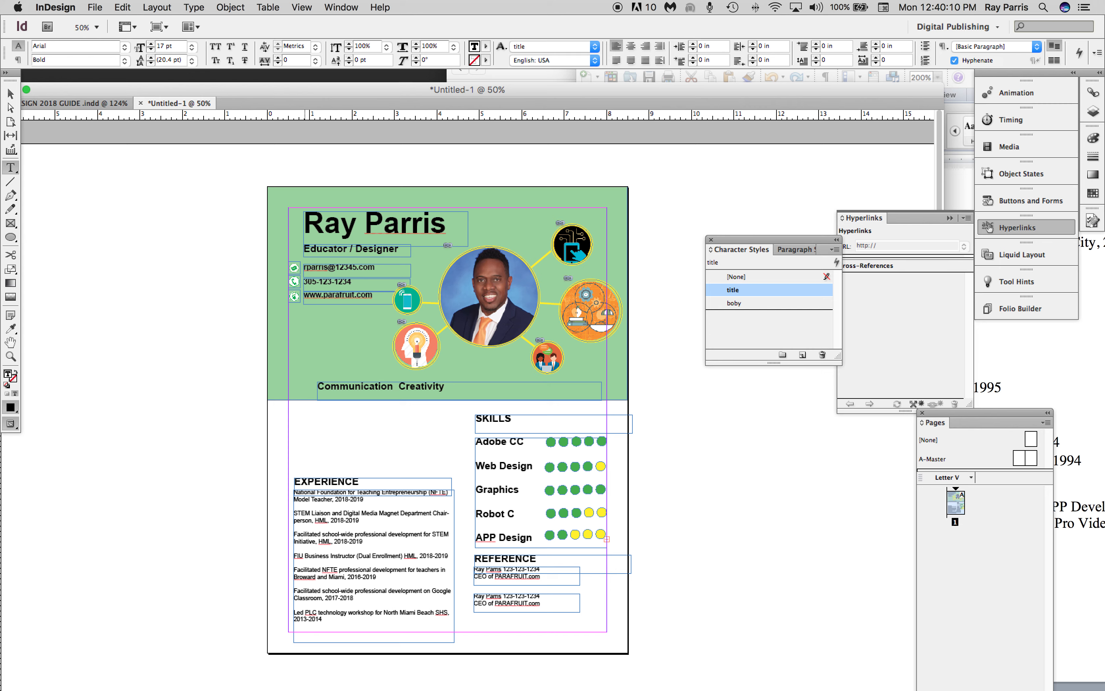
type("Delf")
type("ance   Rick")
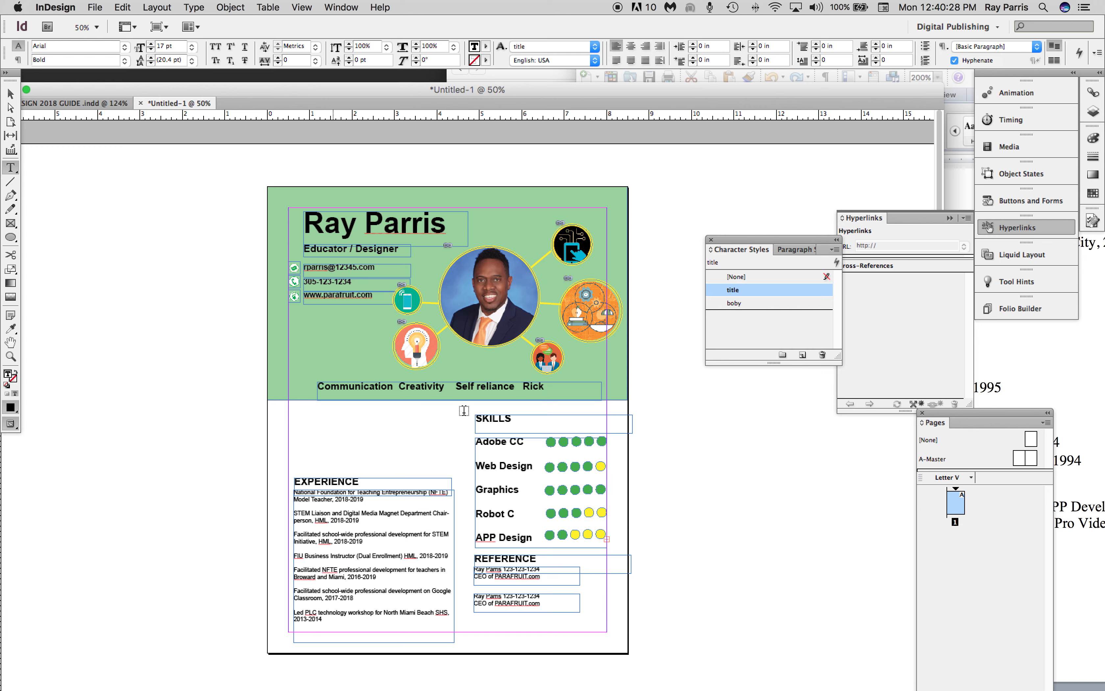
Color the "Communication Creativity Self reliance Rick" line [Paper] white.
left_click_drag(541, 386, 316, 385)
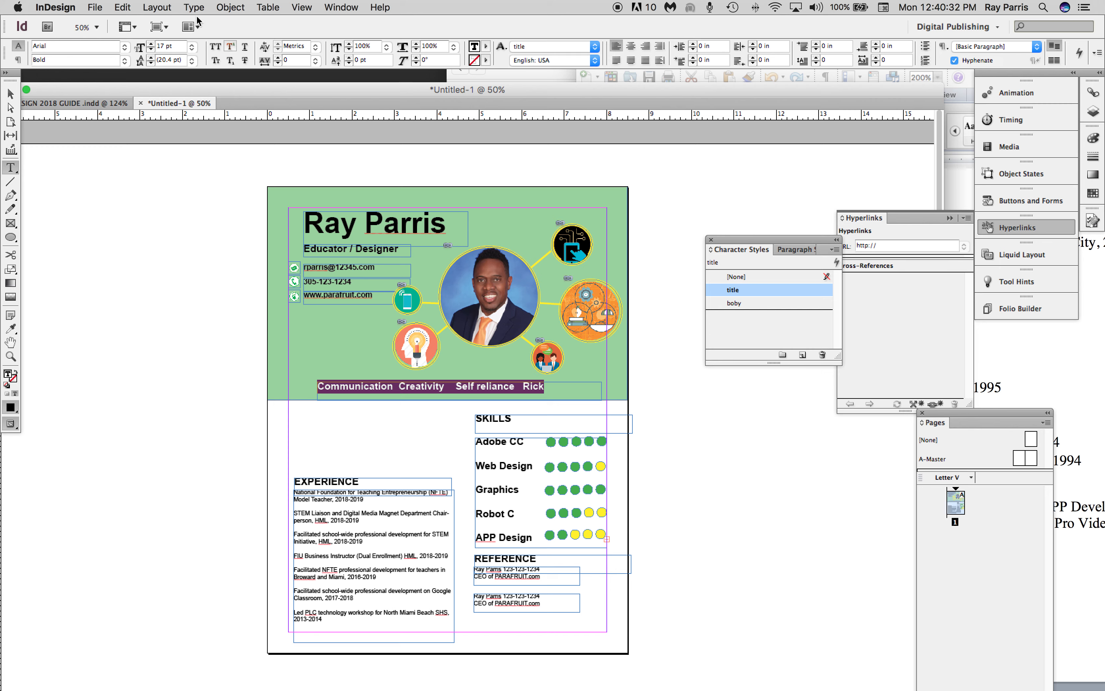
left_click(486, 47)
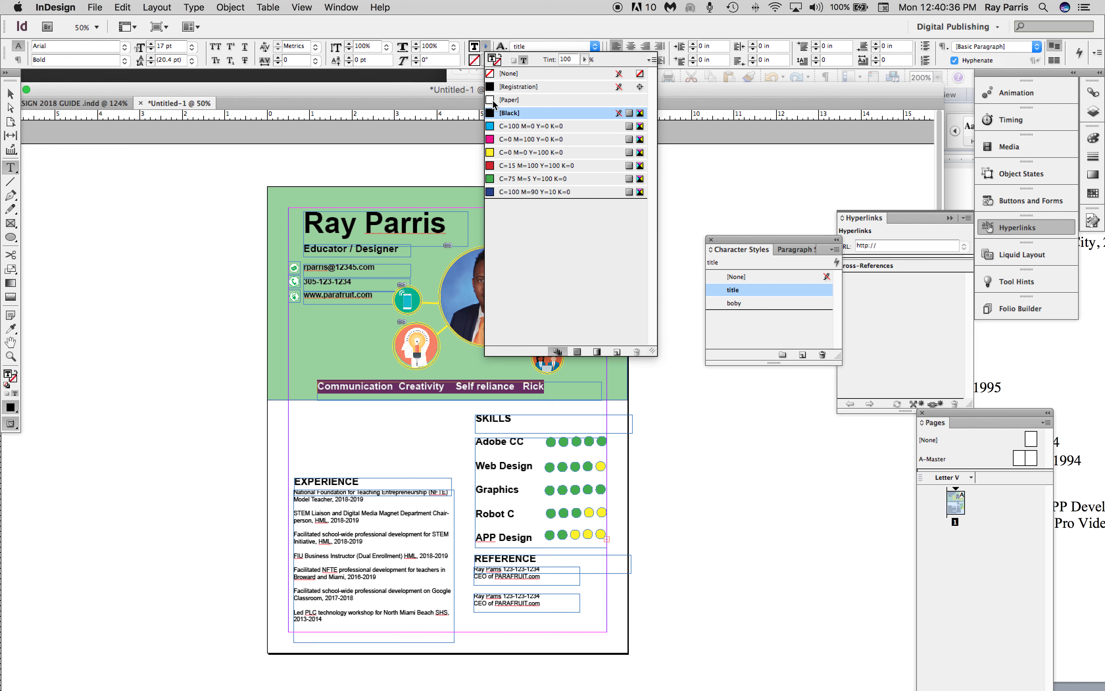
left_click(492, 101)
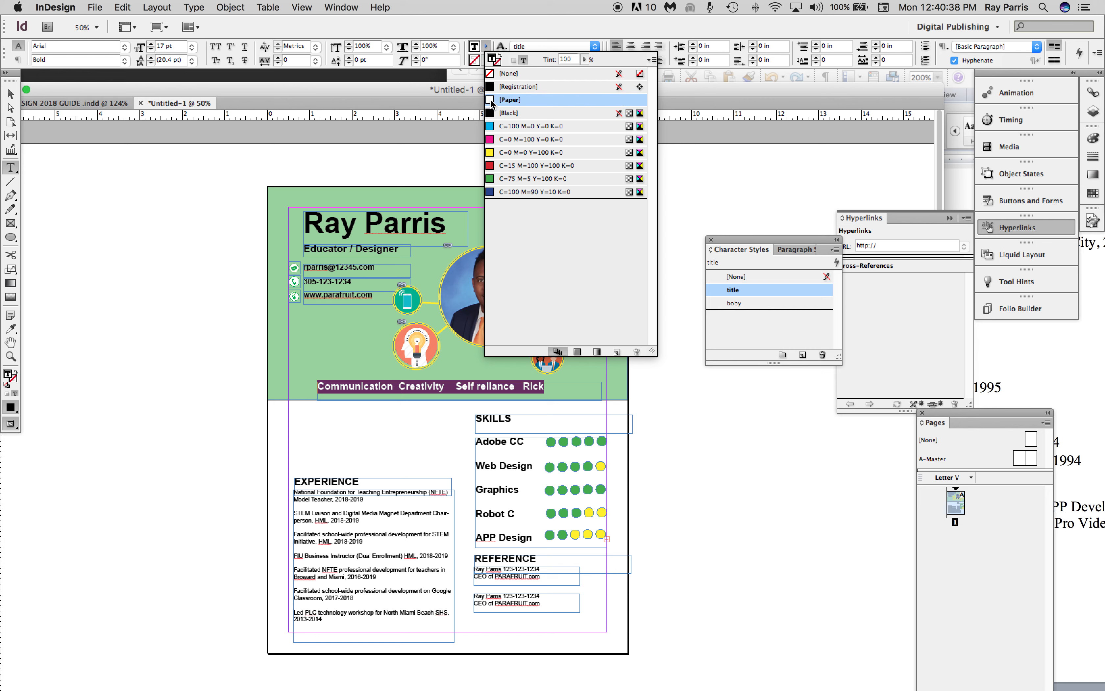
left_click(10, 94)
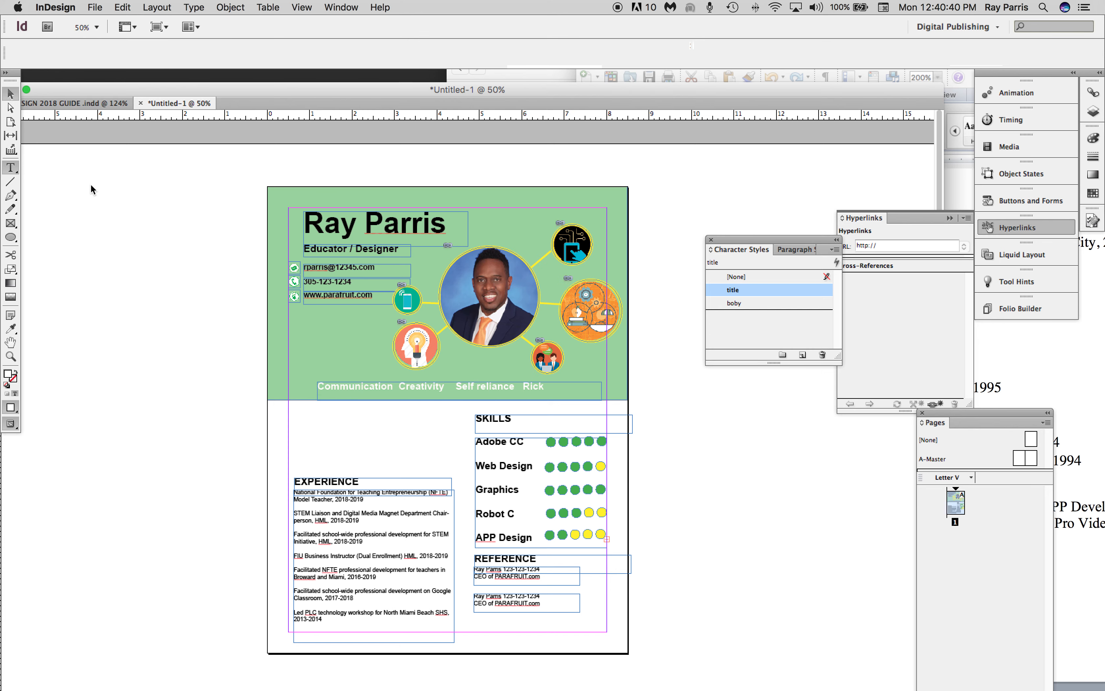
Shift the white skills line to about X 2.375 in, Y 4.69 in, and place a copy of a green rating circle before "Communication".
left_click_drag(508, 388, 407, 381)
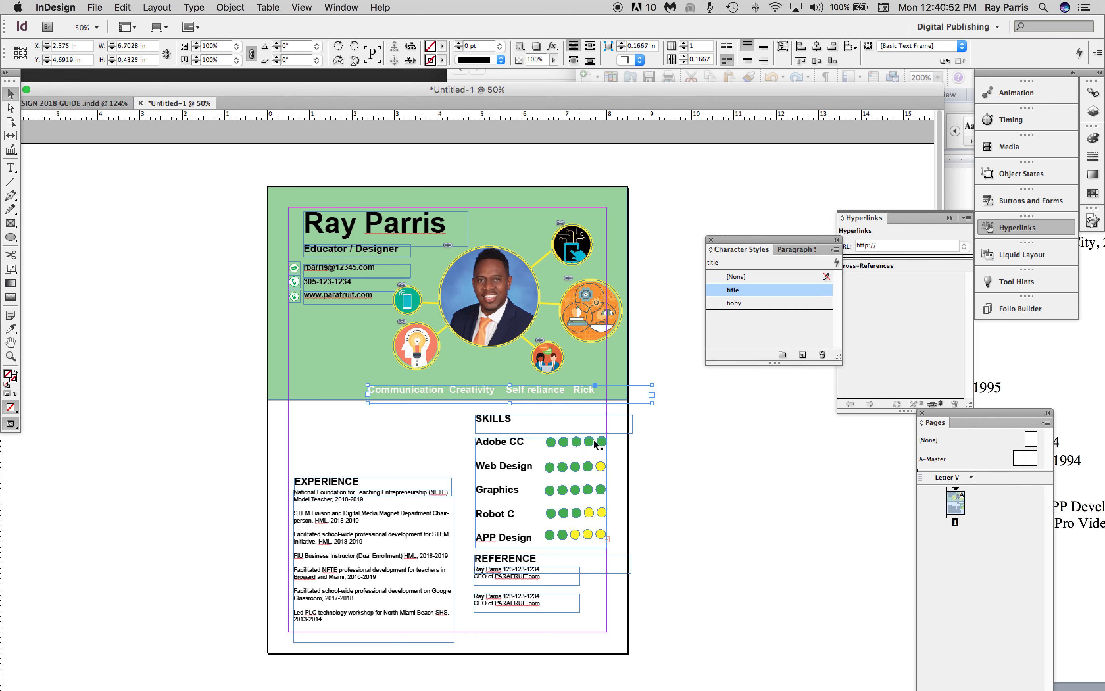
left_click(601, 442)
left_click_drag(601, 452, 358, 394)
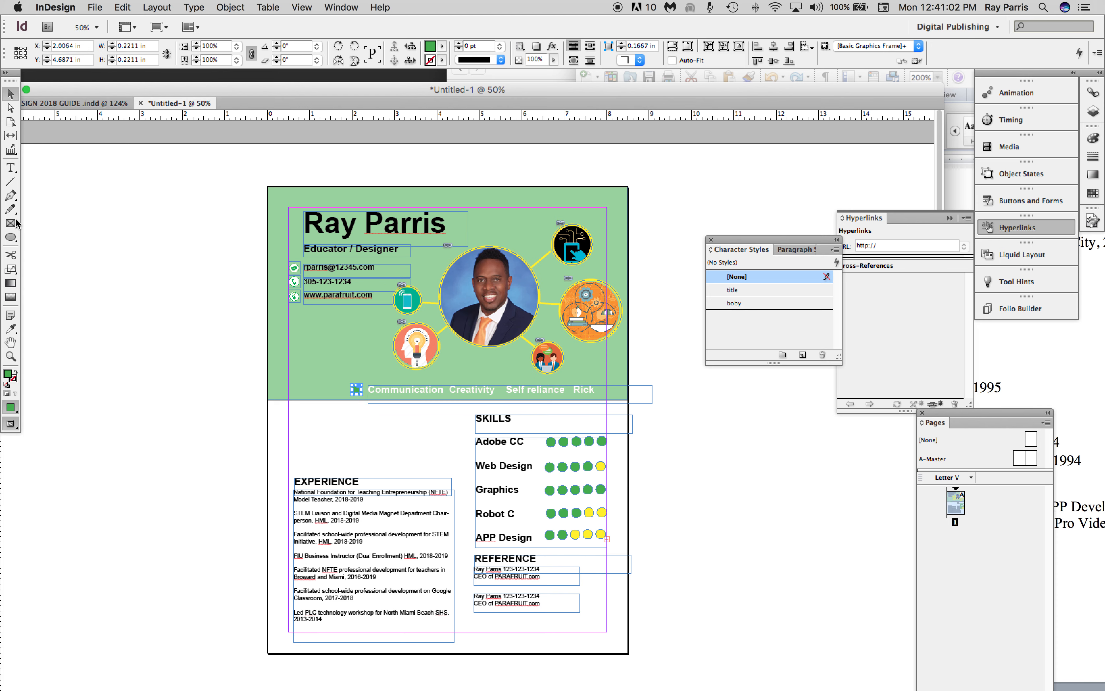
Insert extra space before "Creativity" in the white skills line.
left_click(10, 168)
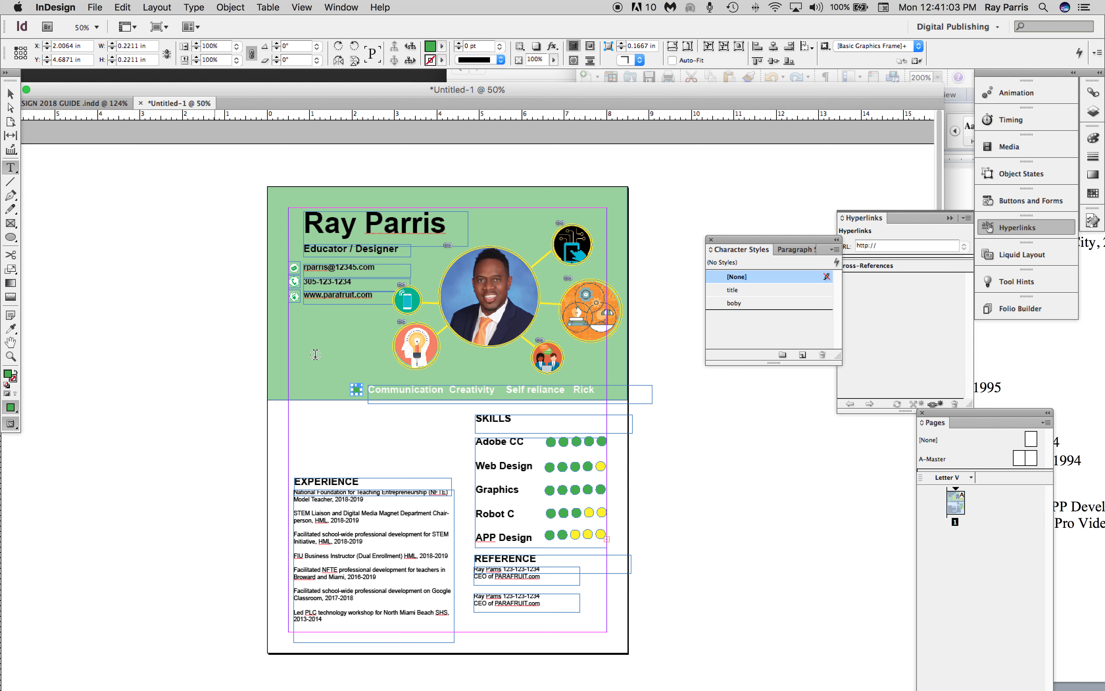
left_click(449, 390)
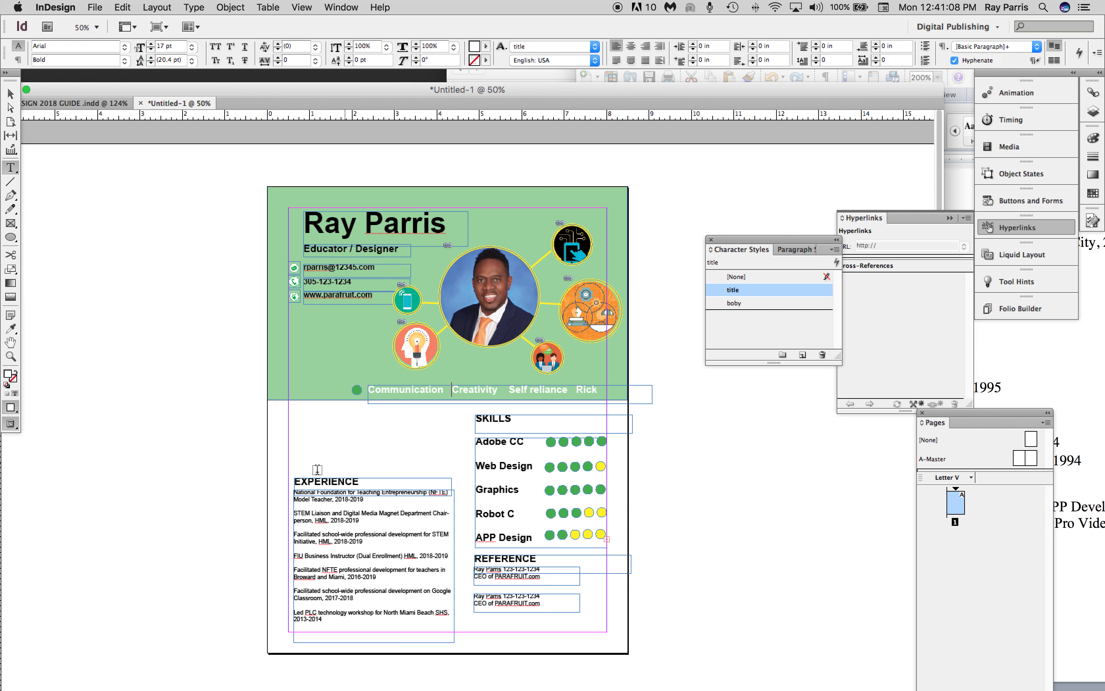
key("Escape")
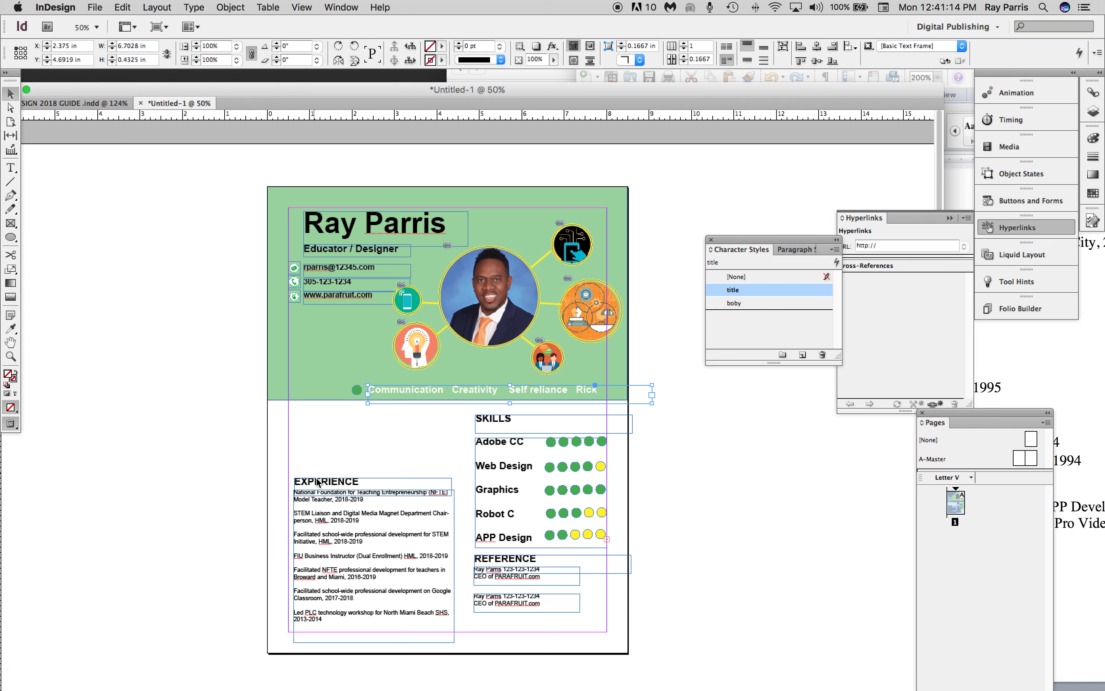
Duplicate the REFERENCE heading with its first text frame and place the copies above the EXPERIENCE section.
left_click_drag(300, 457, 352, 530)
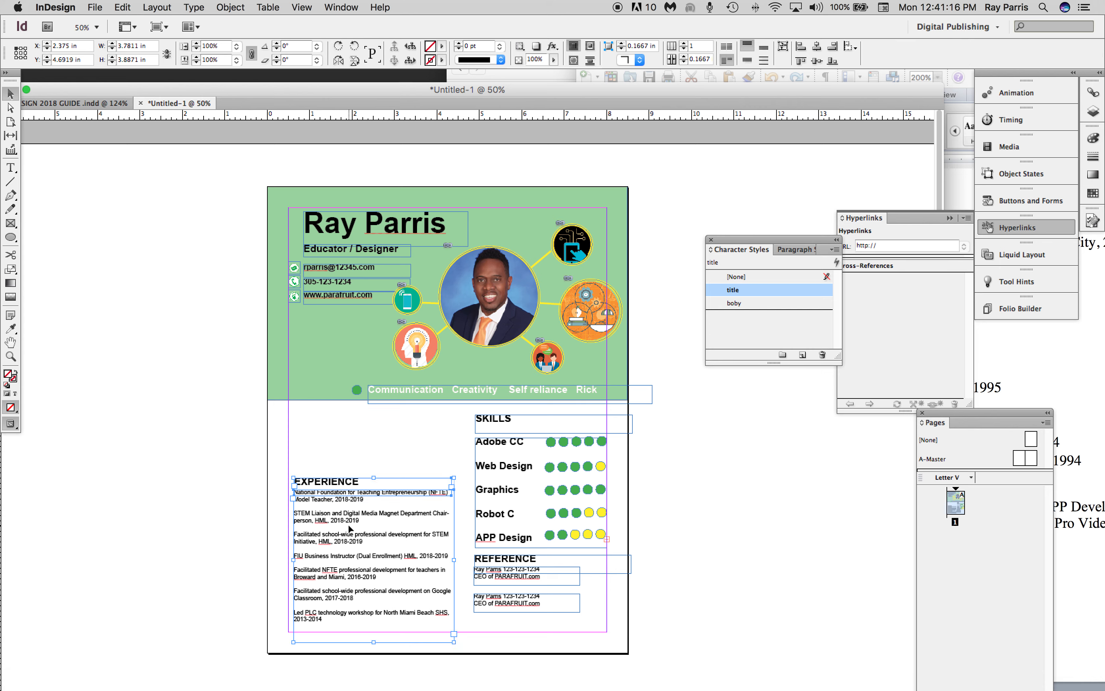
left_click(569, 579)
left_click(521, 560)
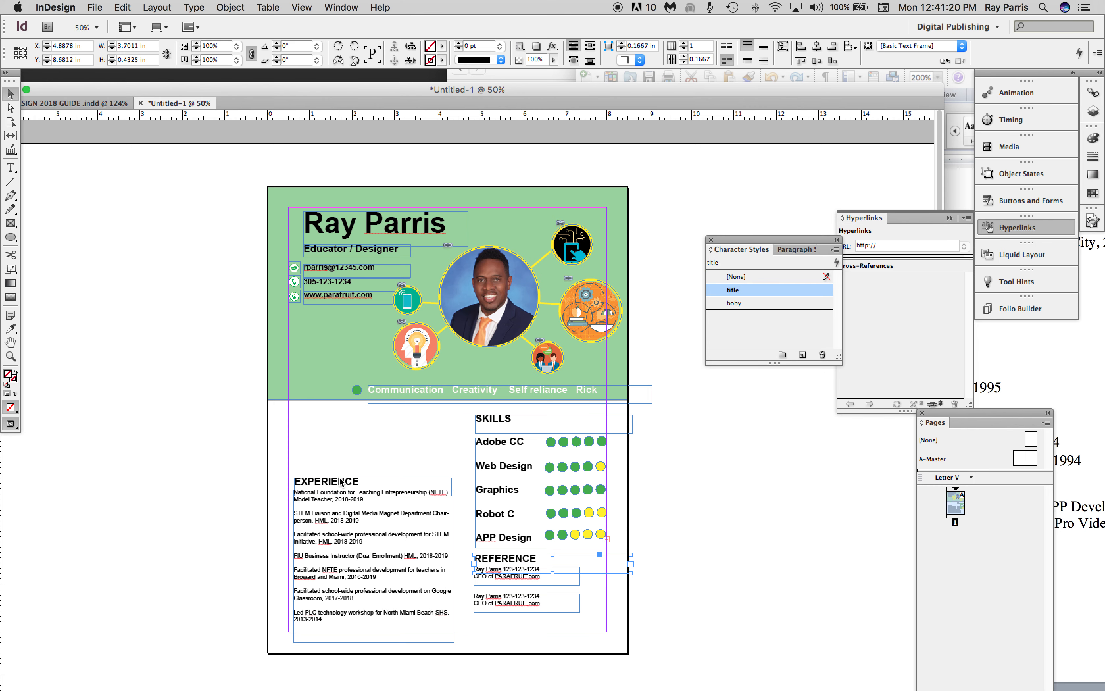
left_click(514, 582, "shift")
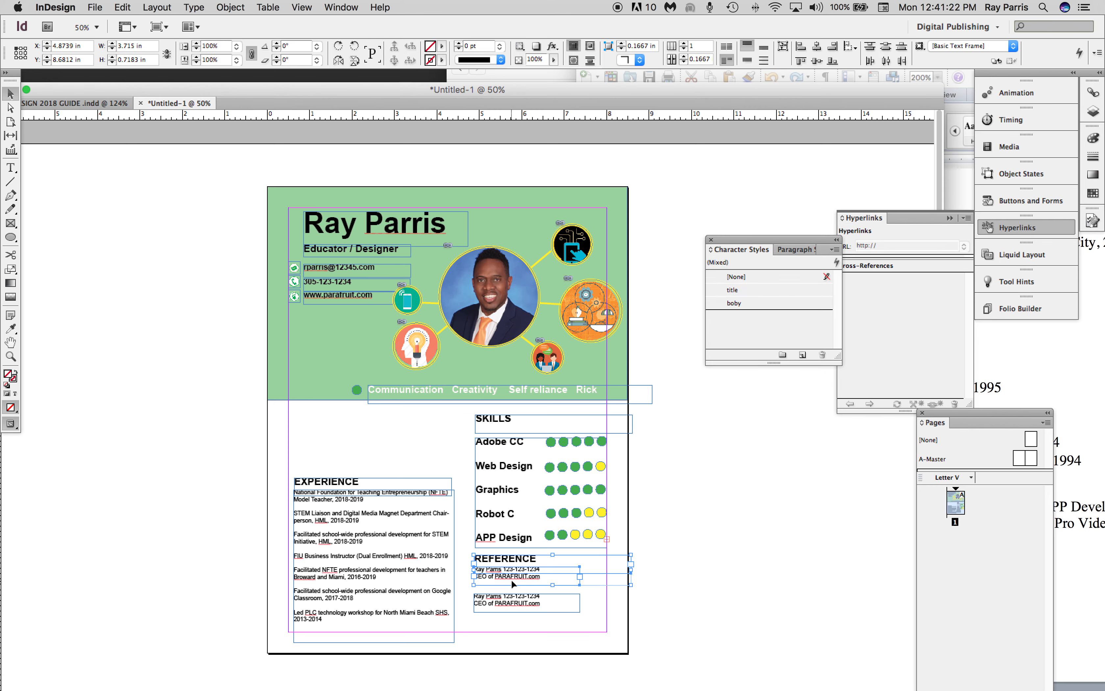
key("super+v")
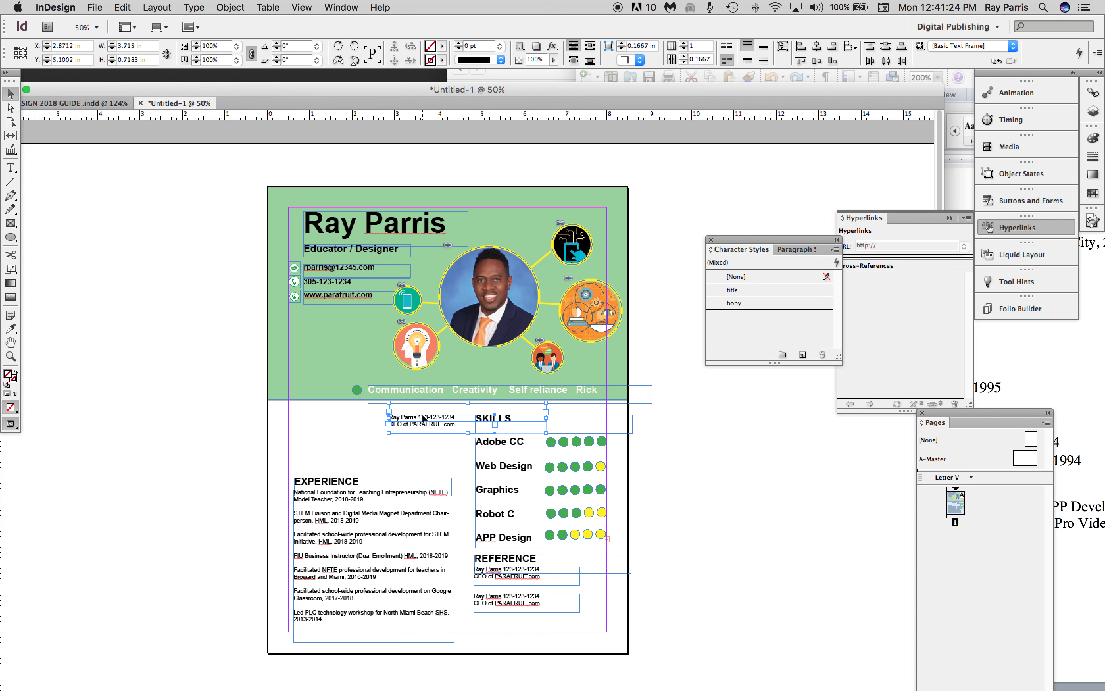
left_click_drag(421, 422, 327, 436)
Replace the duplicated heading above EXPERIENCE with "EDUCATION".
double_click(351, 421)
double_click(362, 421)
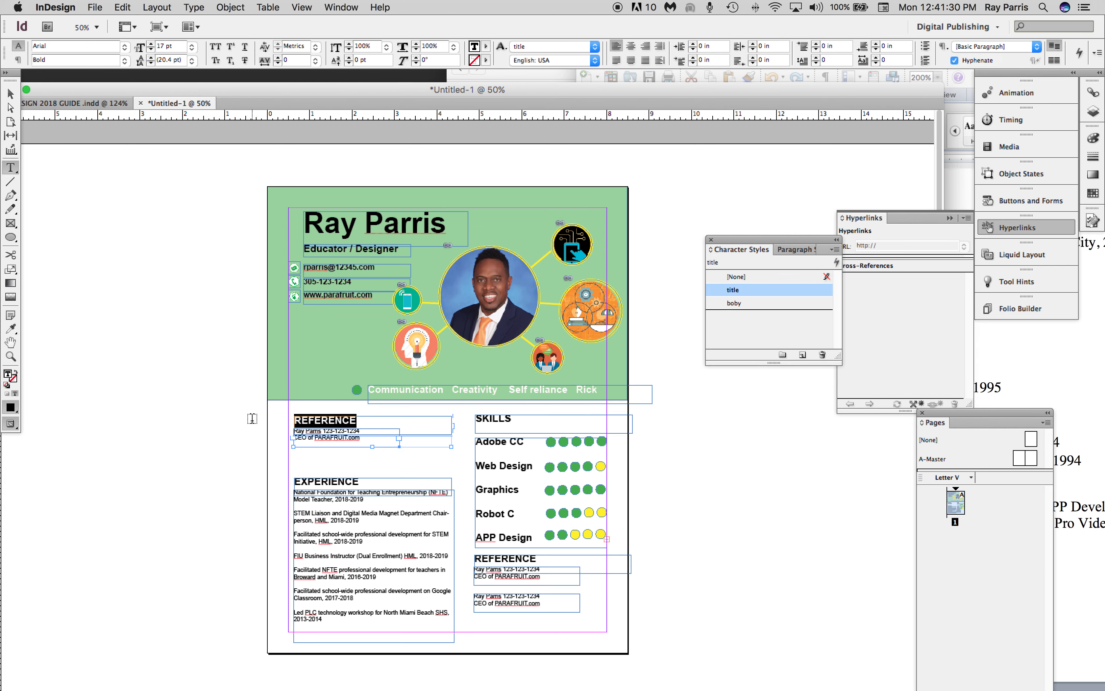
type("EDUCATION")
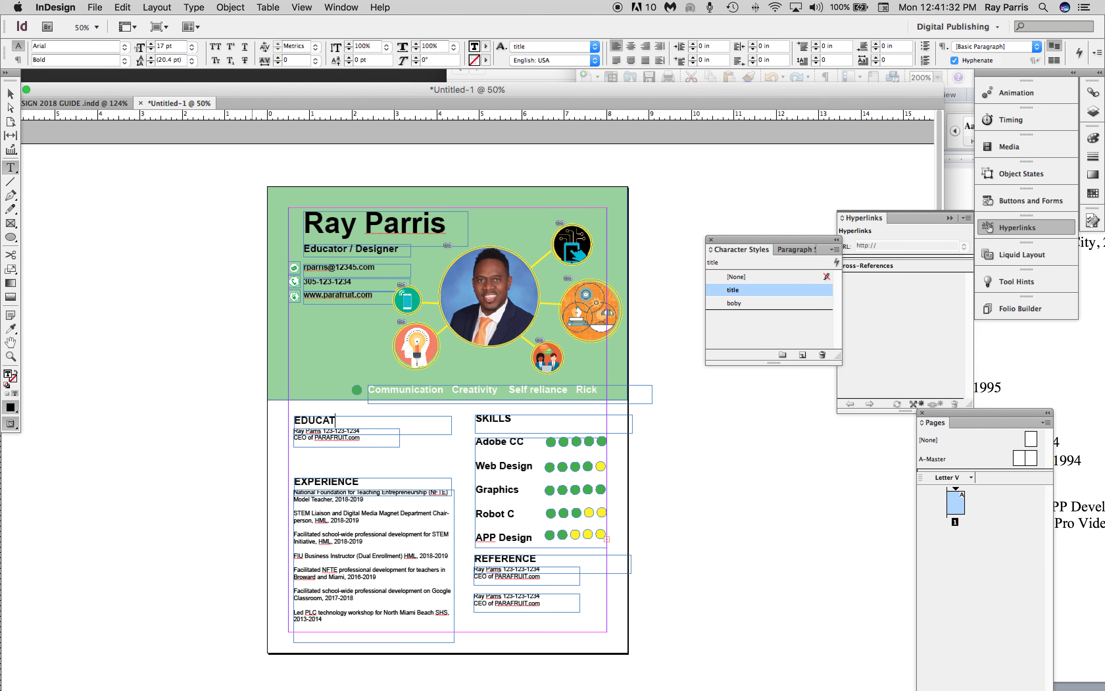
In the Word resume, copy the Hialeah Miami-Lakes Senior High School entry from its title line through "APP Verizon Startup Tech,".
left_click(1082, 574)
scroll(955, 357, "up", 10)
scroll(954, 357, "up", 10)
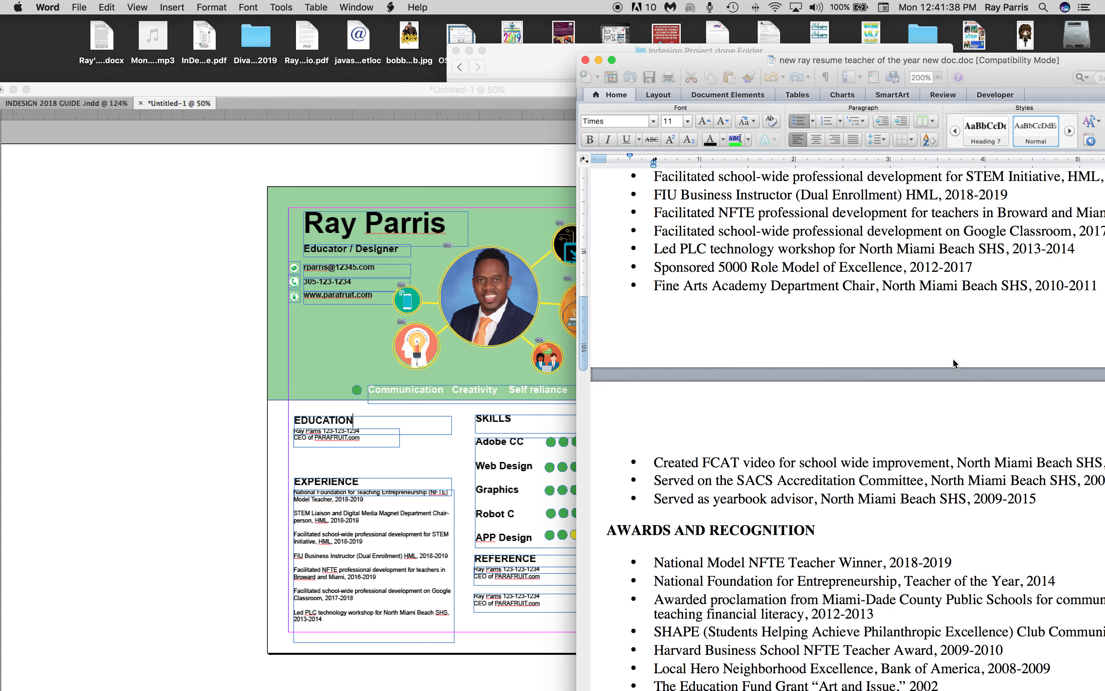
scroll(954, 364, "up", 8)
scroll(897, 323, "up", 12)
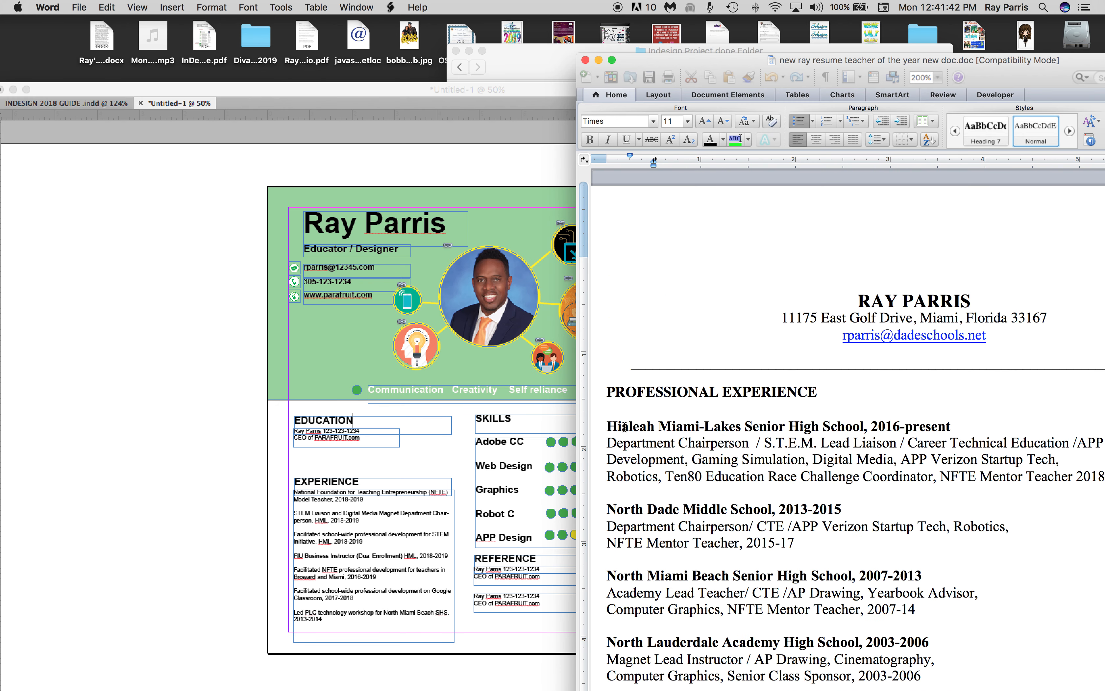
left_click(609, 427)
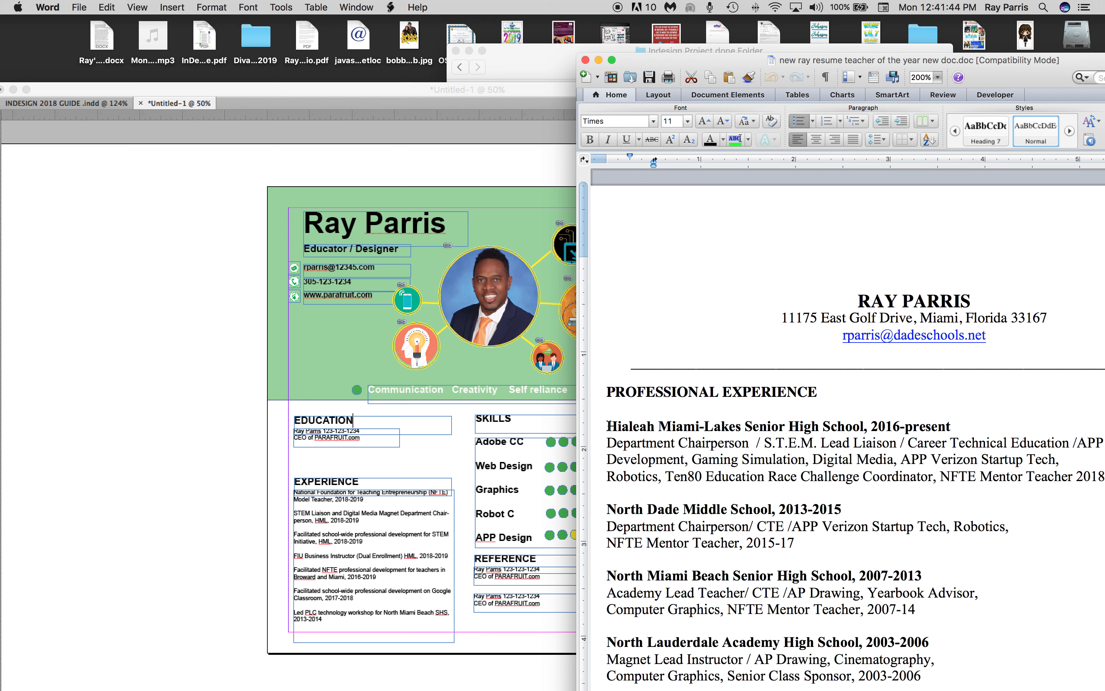
left_click_drag(1059, 462, 596, 419)
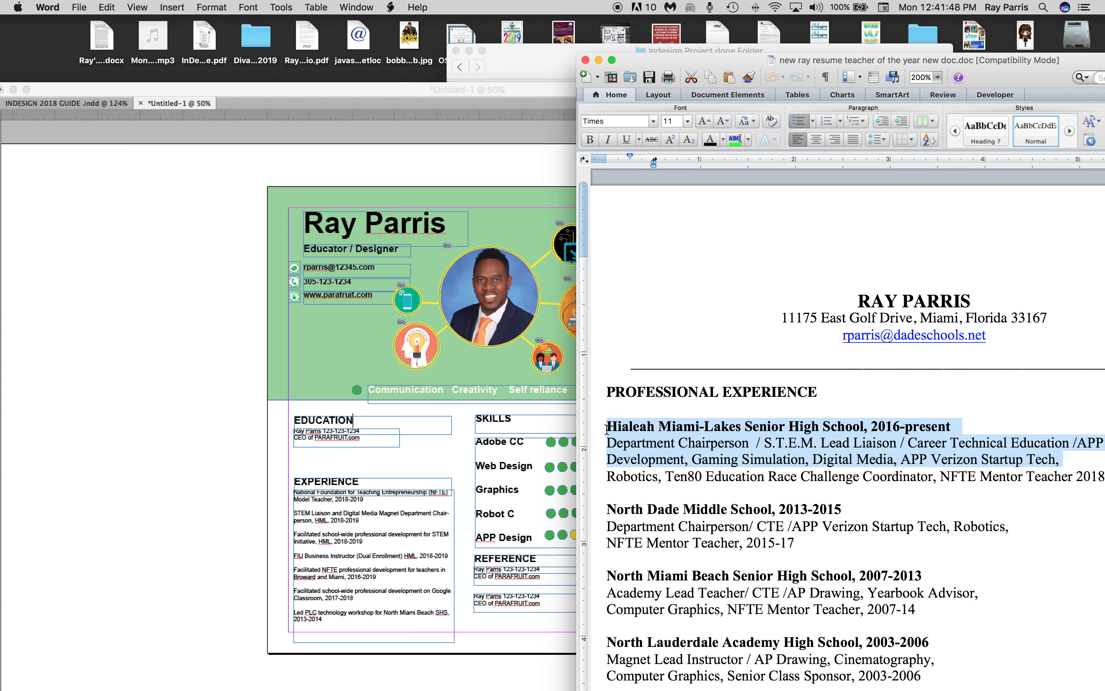
Switch back to InDesign, replace the text under EDUCATION with the copied school entry and enlarge its frame to the heading's width.
left_click(346, 439)
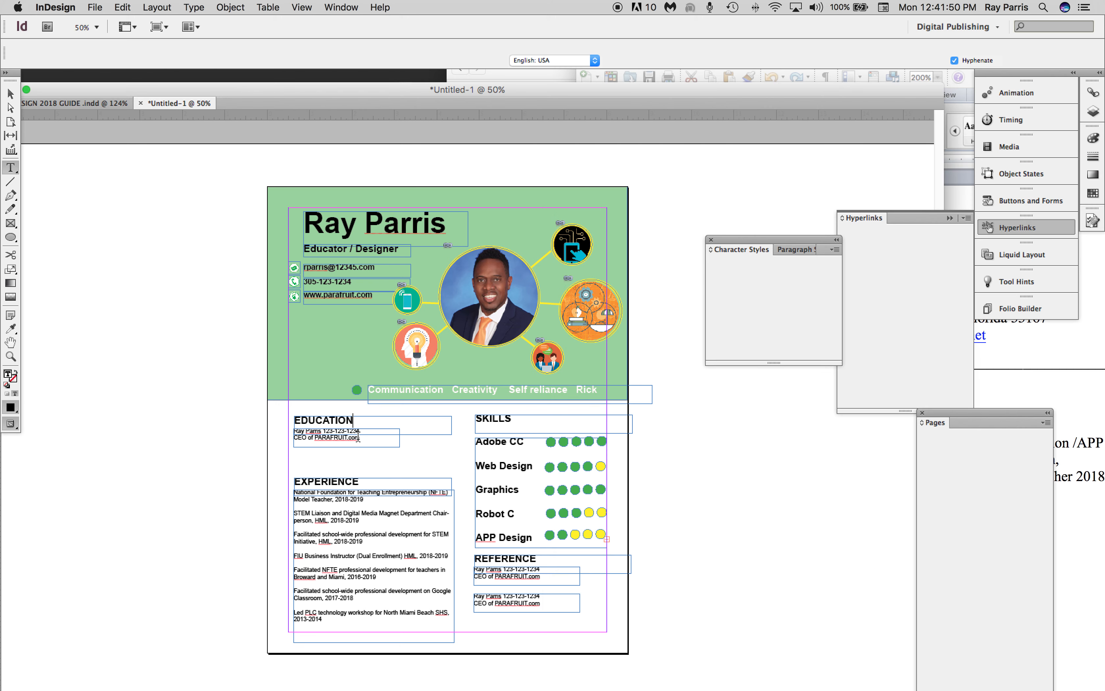
left_click_drag(362, 437, 297, 430)
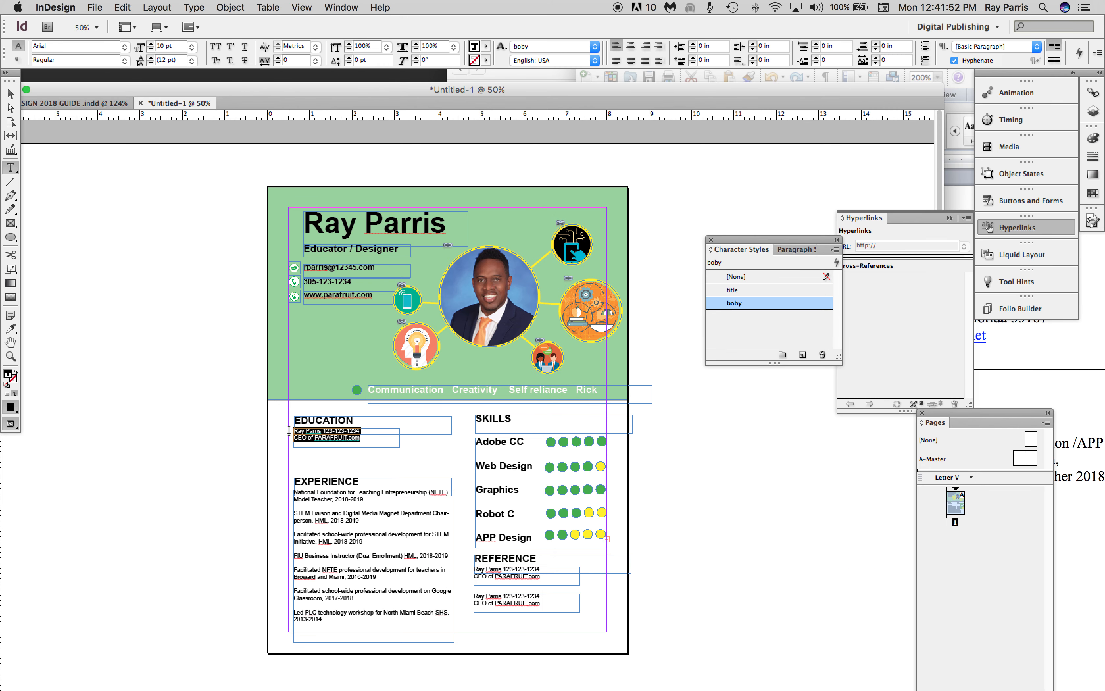
key("cmd+v")
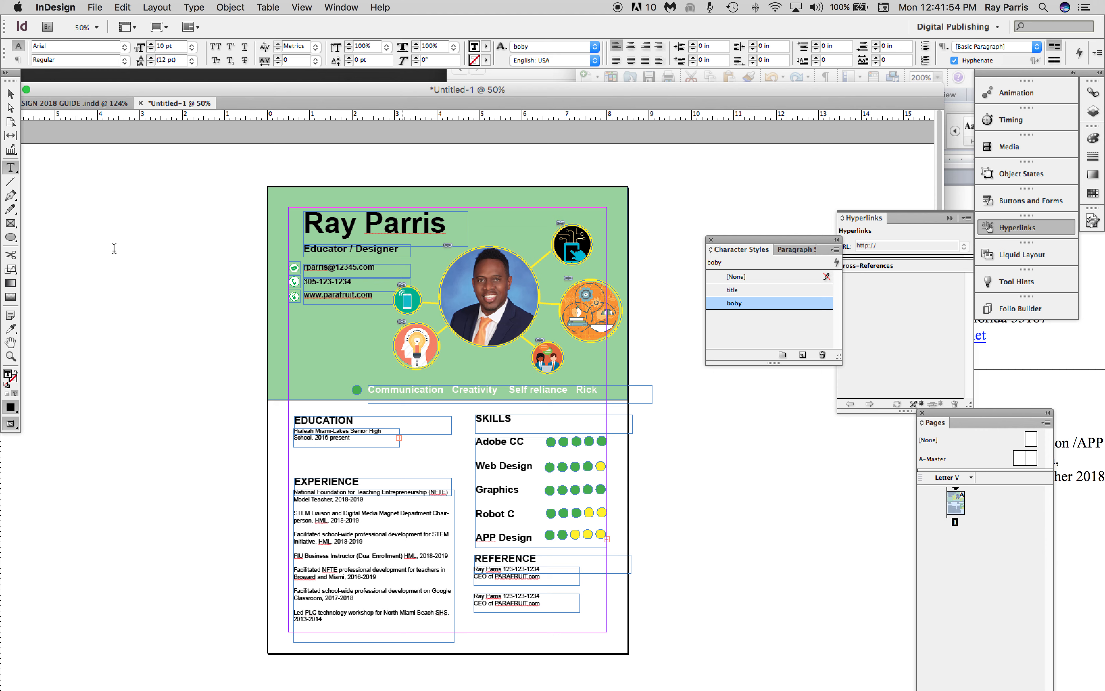
left_click(10, 94)
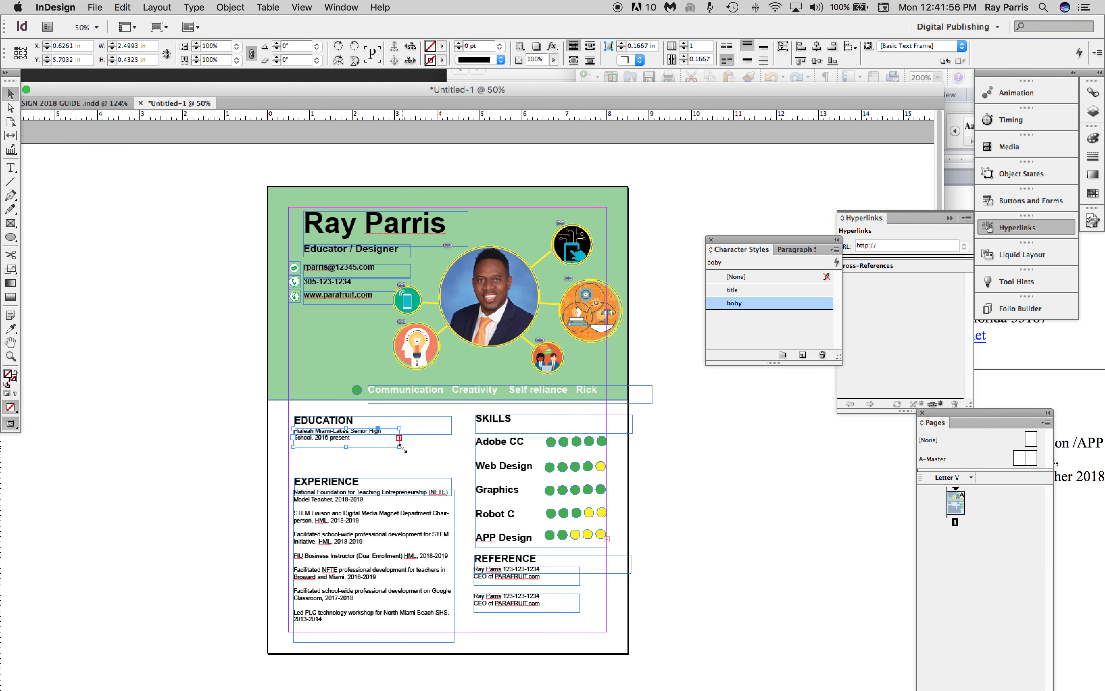
left_click_drag(399, 446, 450, 473)
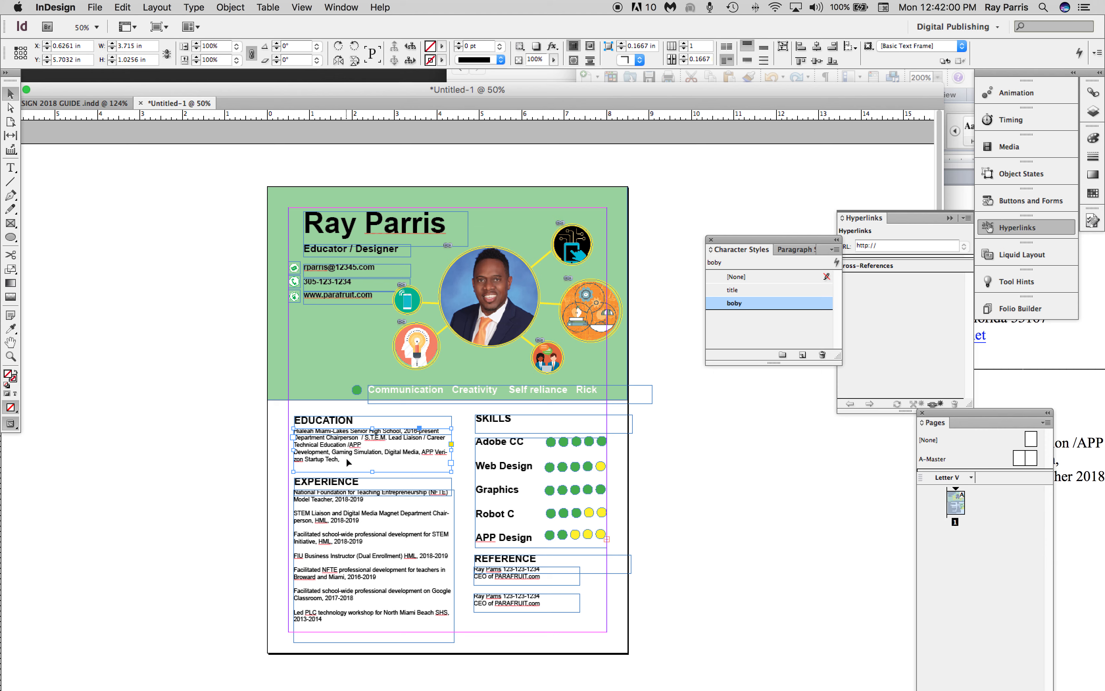
Remove the line break before "Development" in the EDUCATION text and justify all of its lines.
double_click(315, 452)
key("BackSpace")
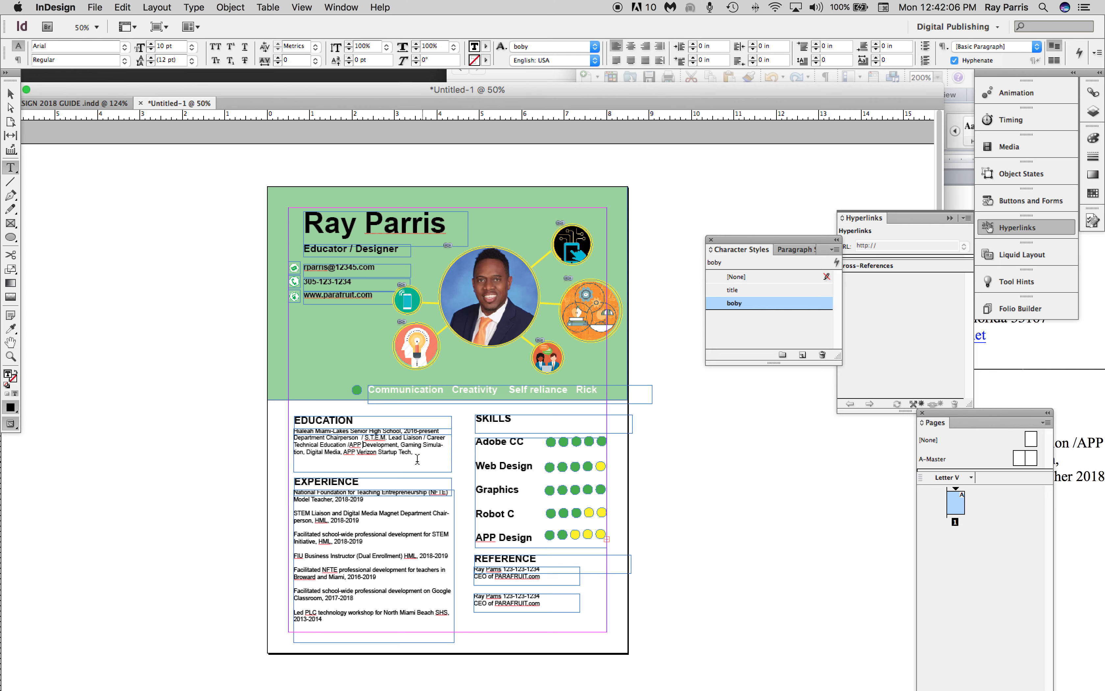
left_click_drag(393, 459, 288, 424)
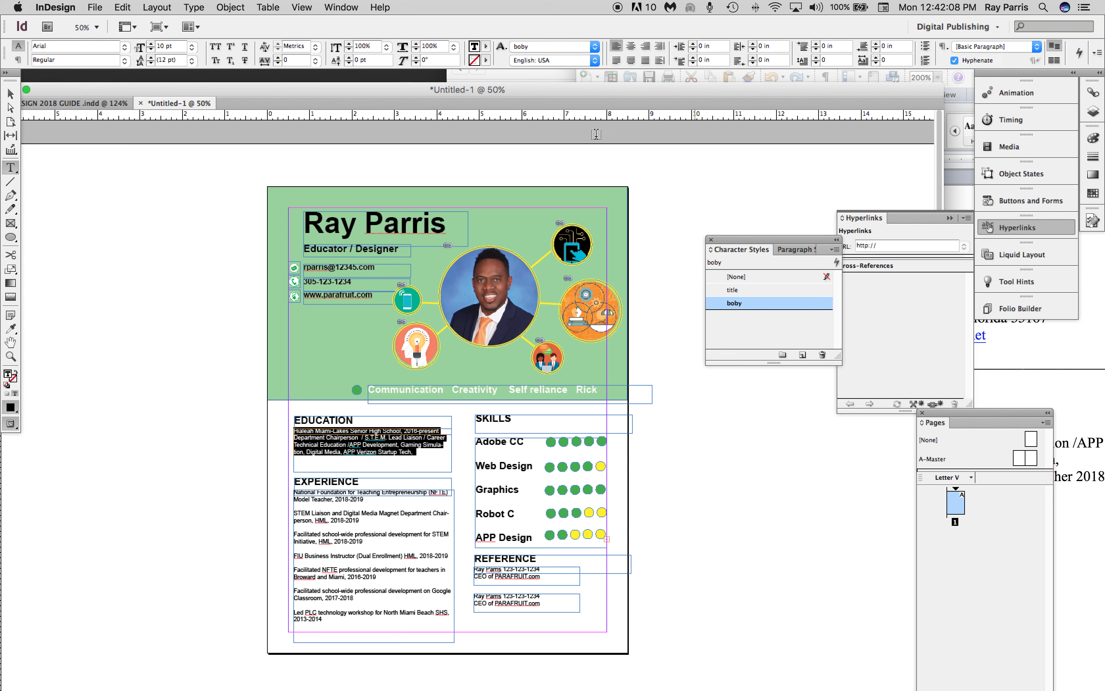
left_click(645, 59)
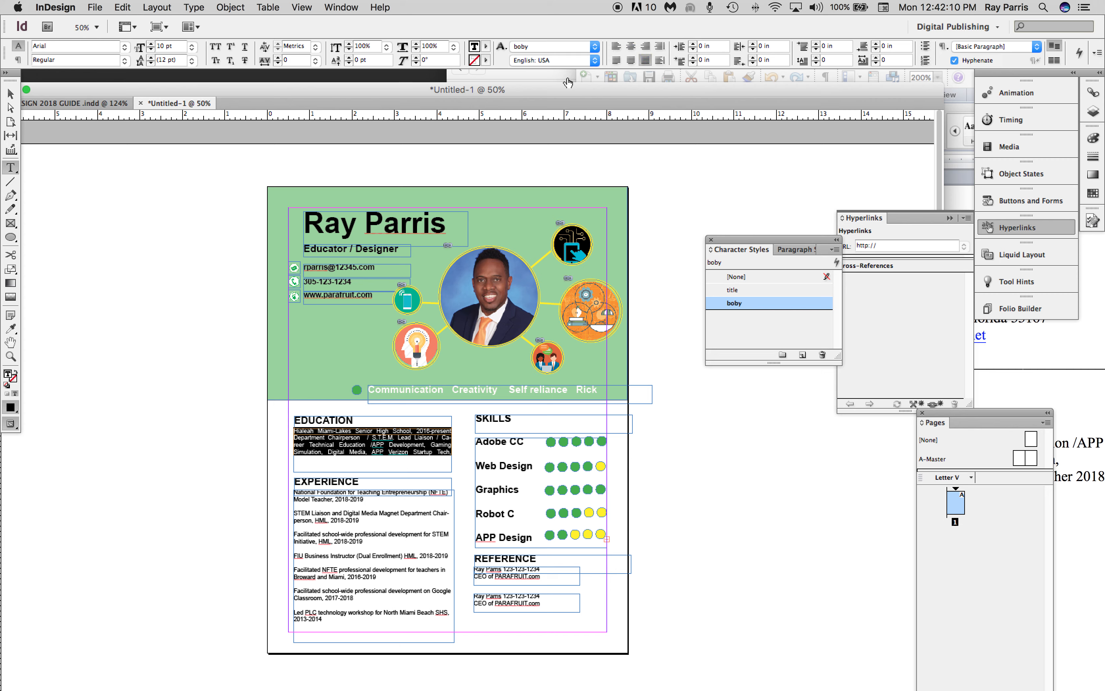
Color the large name heading in the green header white using the [Paper] swatch.
key("Escape")
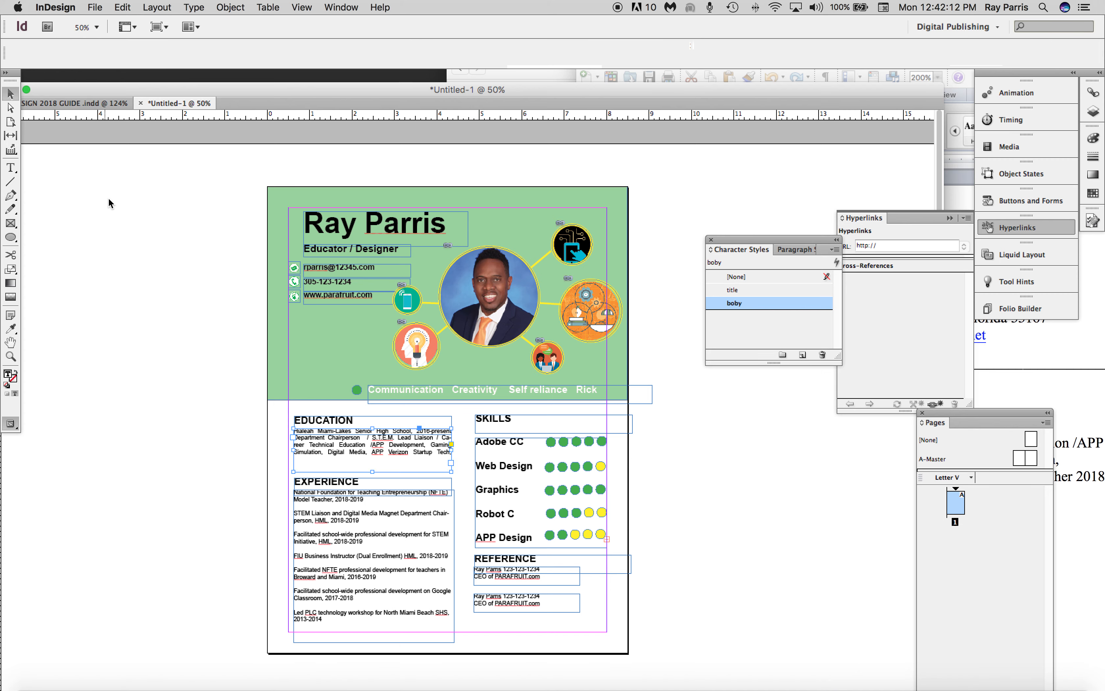
left_click(394, 227)
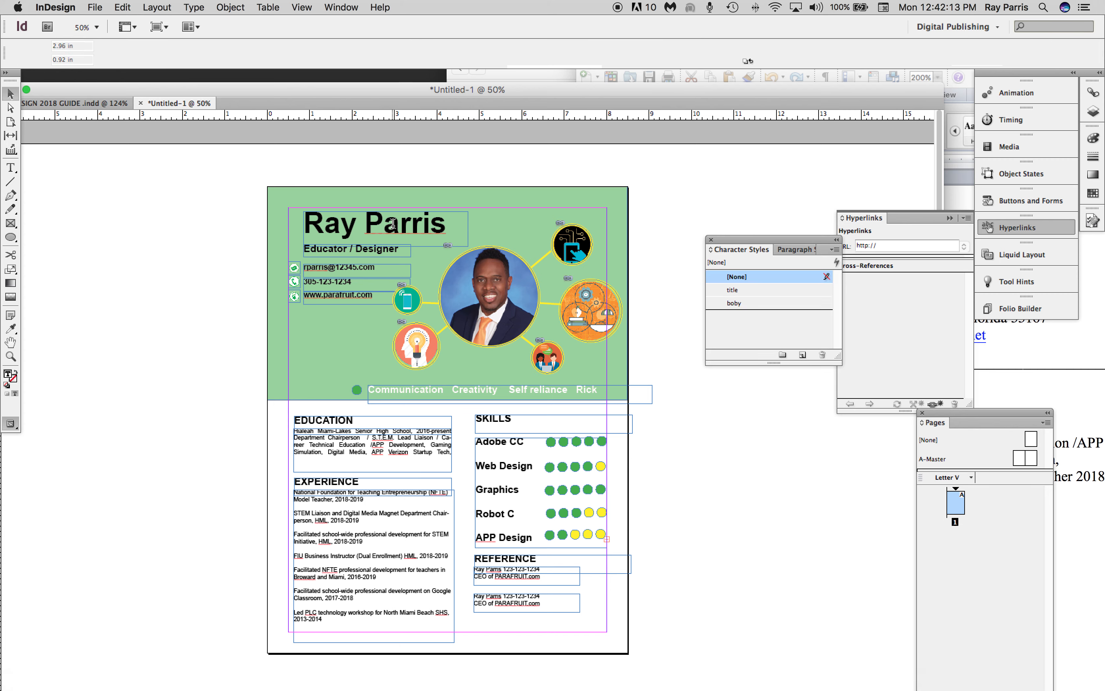
double_click(444, 226)
left_click_drag(444, 227, 282, 221)
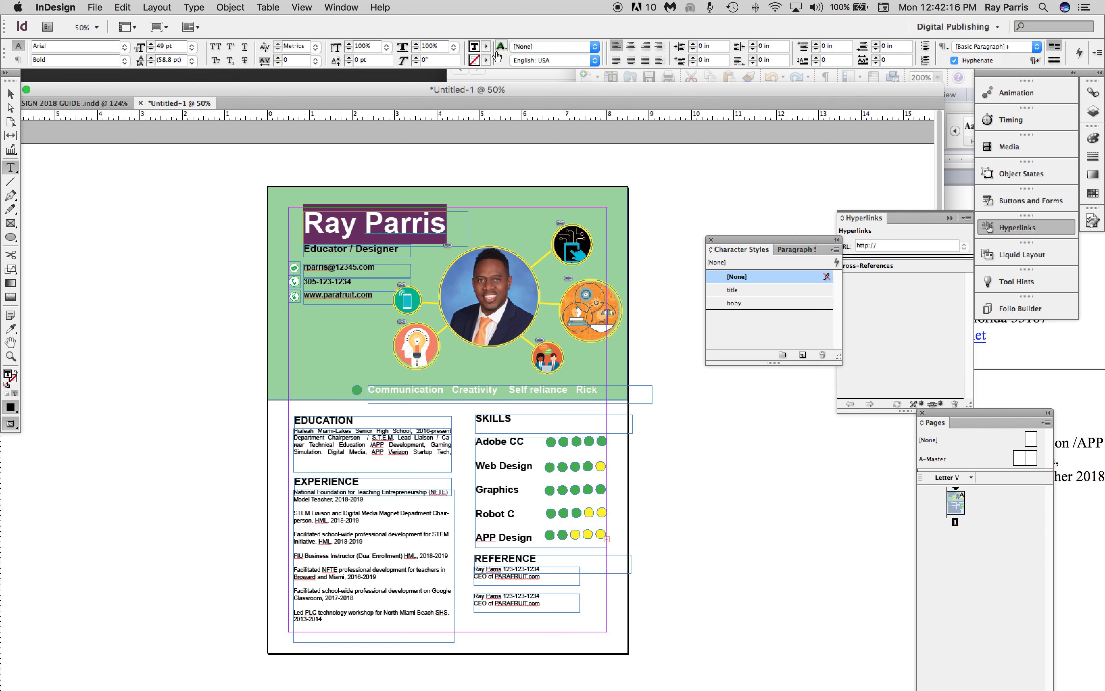
left_click(486, 46)
left_click(492, 98)
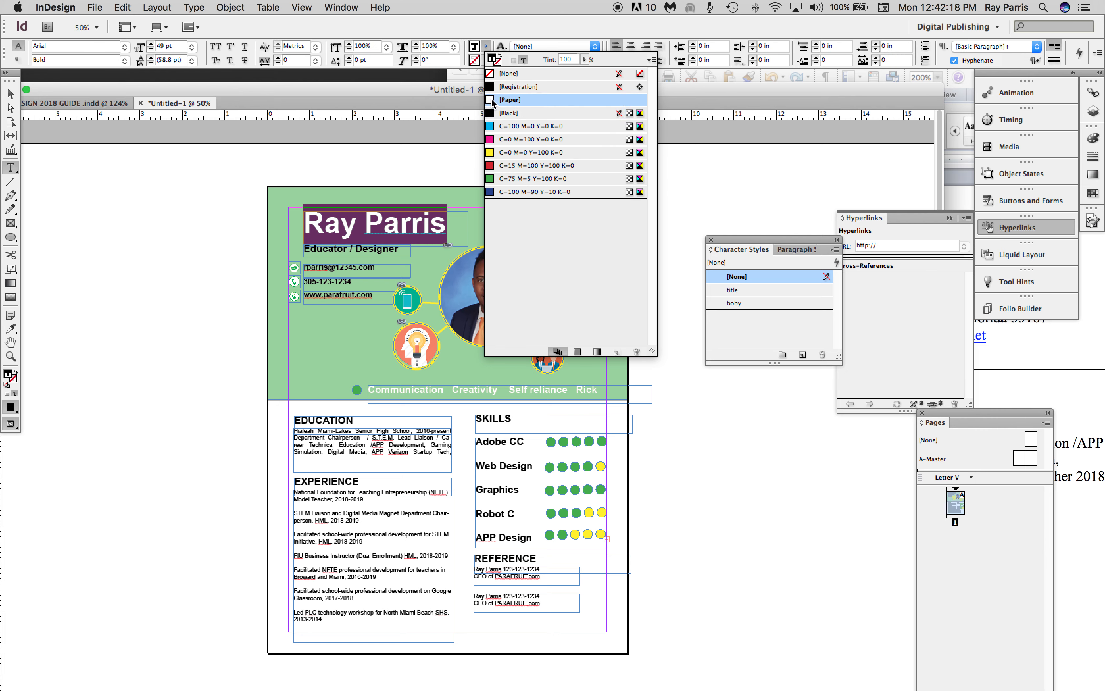
left_click(10, 94)
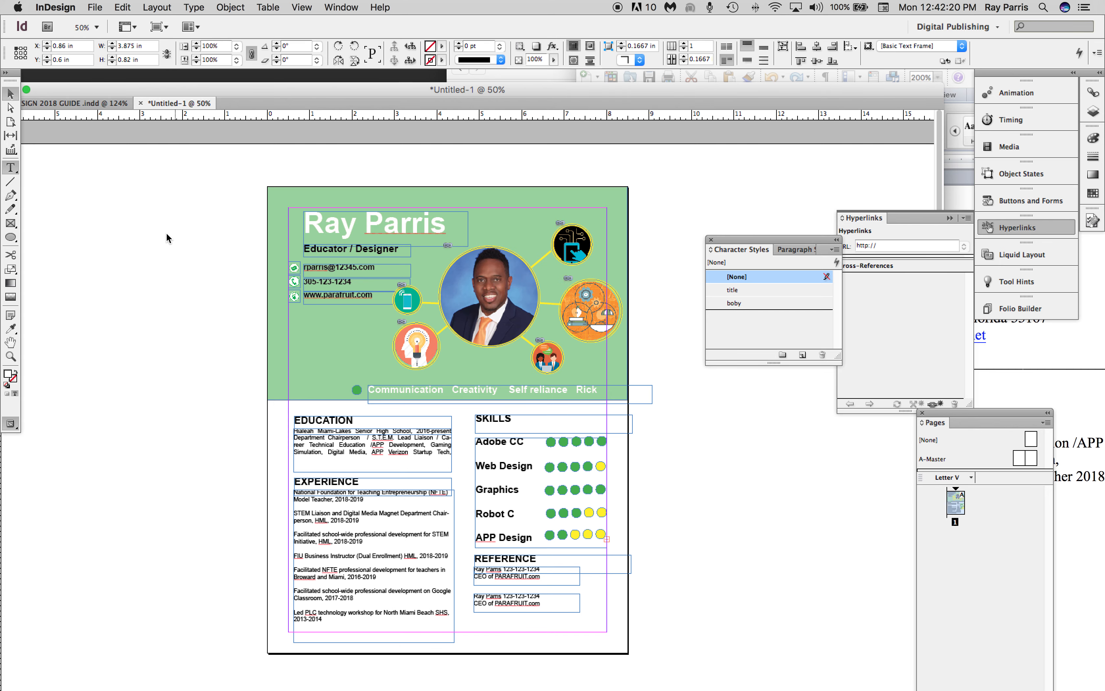
left_click(280, 384)
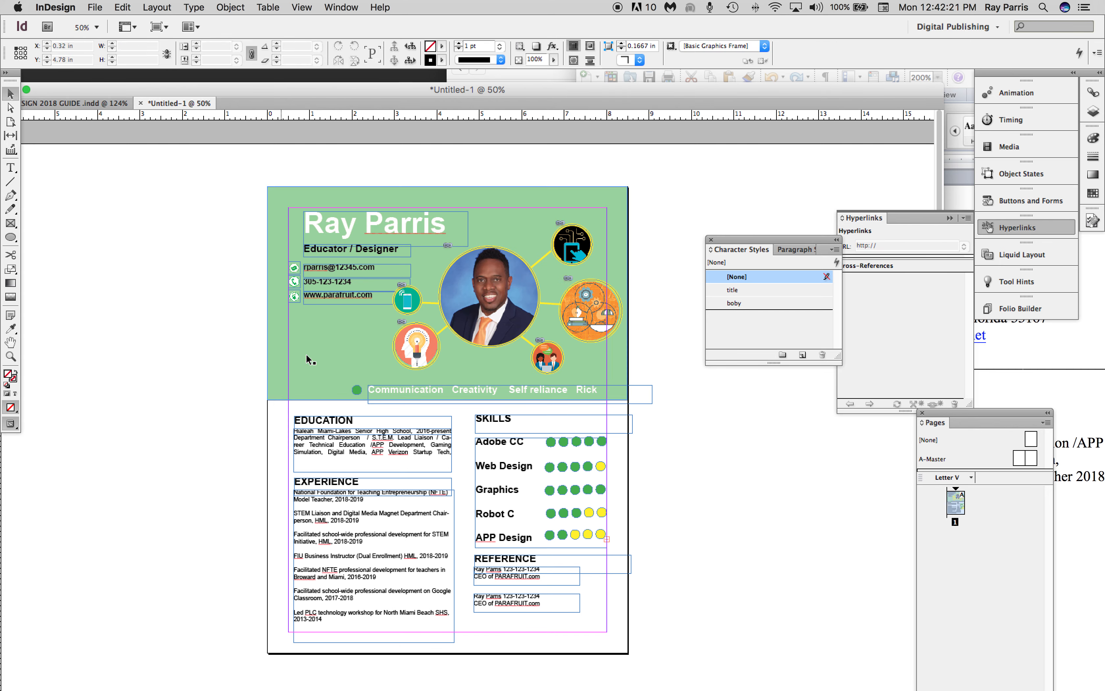
Try to apply a [Paper] fill to the job title and three contact text frames together.
left_click(349, 295)
left_click(344, 280, "shift")
left_click(350, 269, "shift")
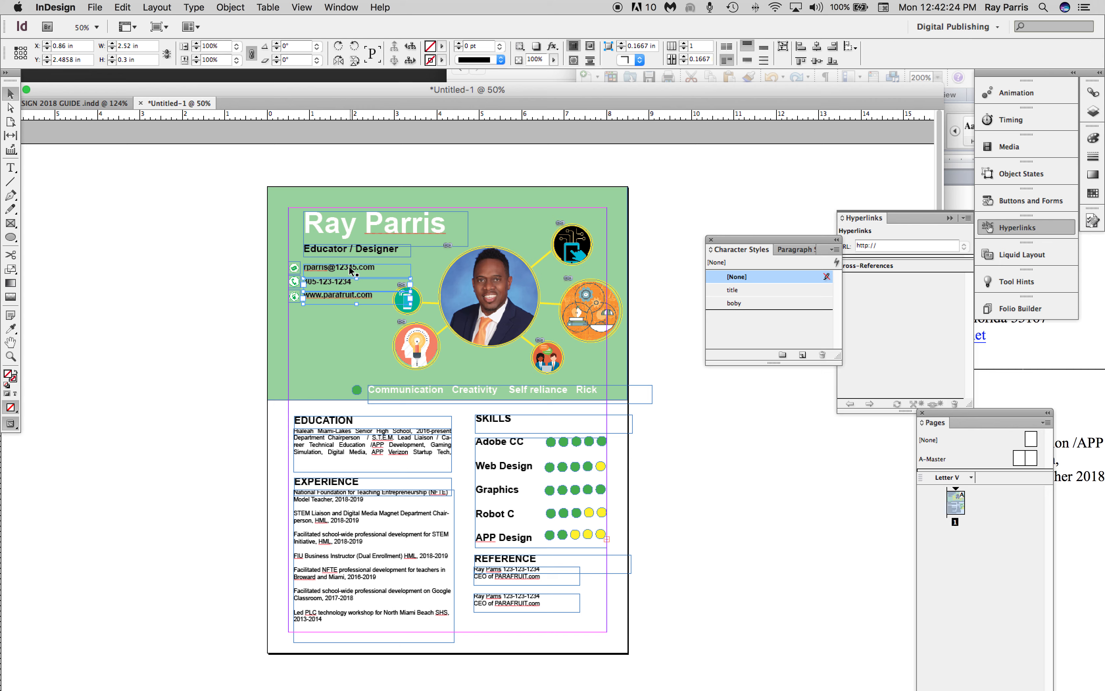
left_click(363, 253, "shift")
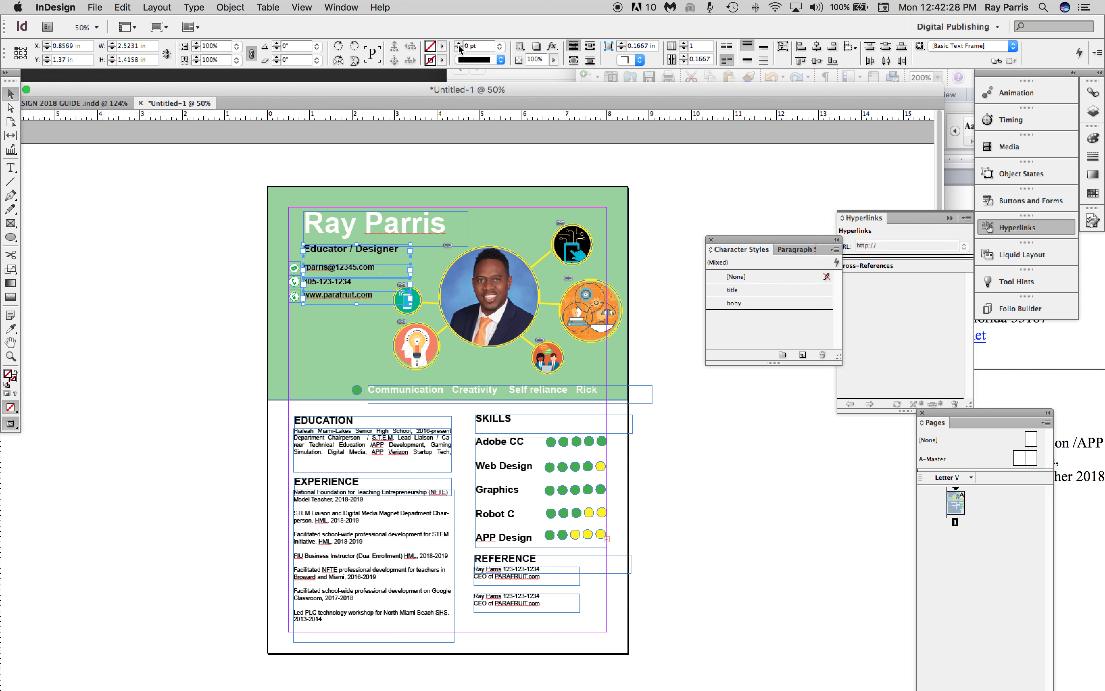
left_click(442, 48)
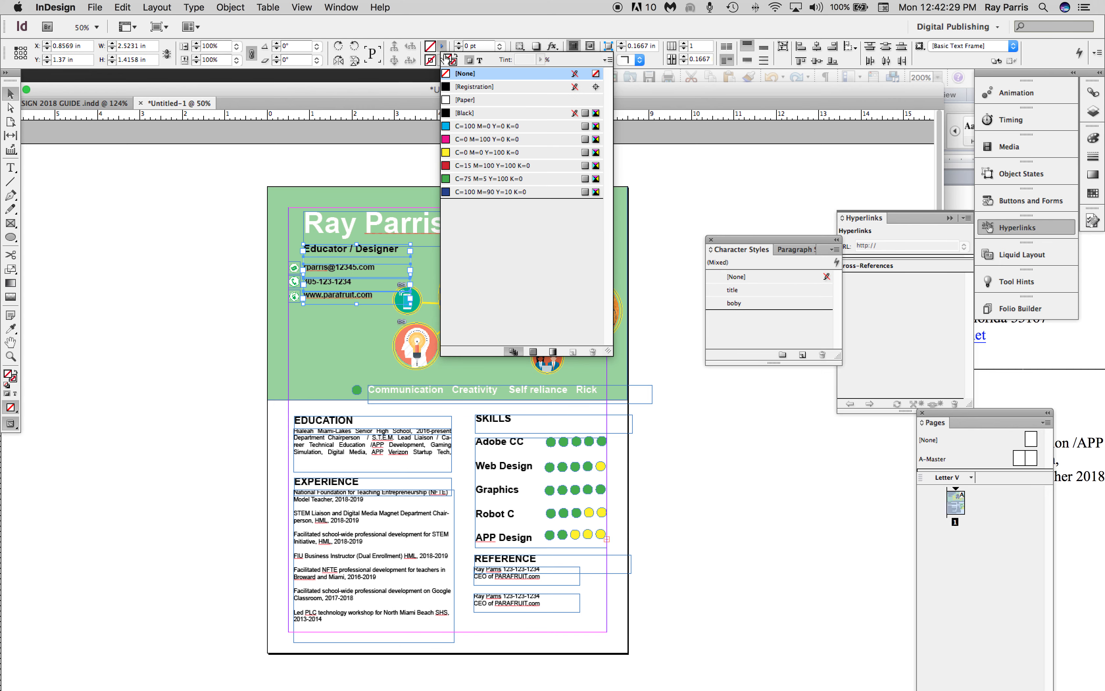
left_click(448, 101)
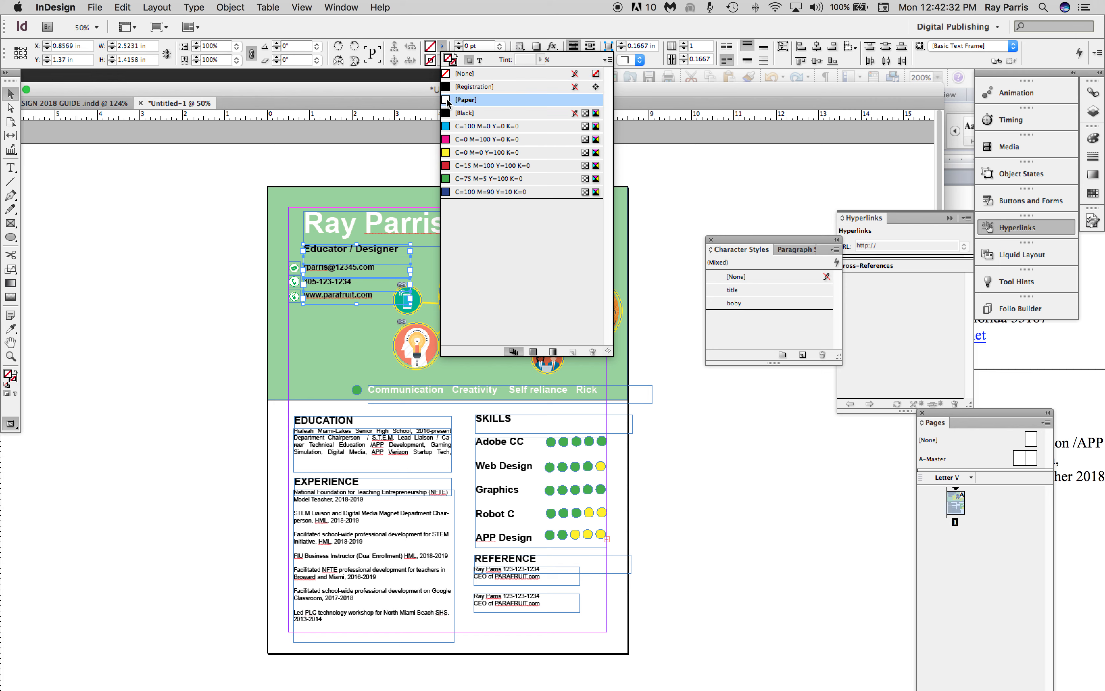
key("super+z")
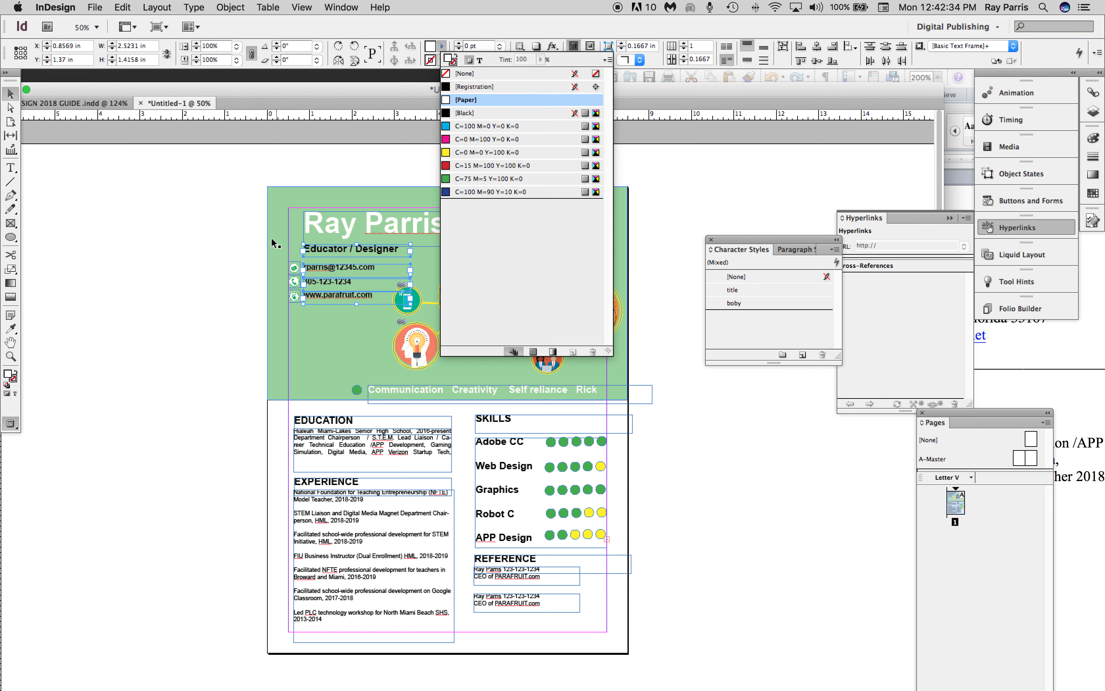
left_click(154, 207)
Color the text of the website, phone and e-mail lines in the header white using the [Paper] swatch.
double_click(358, 295)
left_click_drag(374, 295, 275, 296)
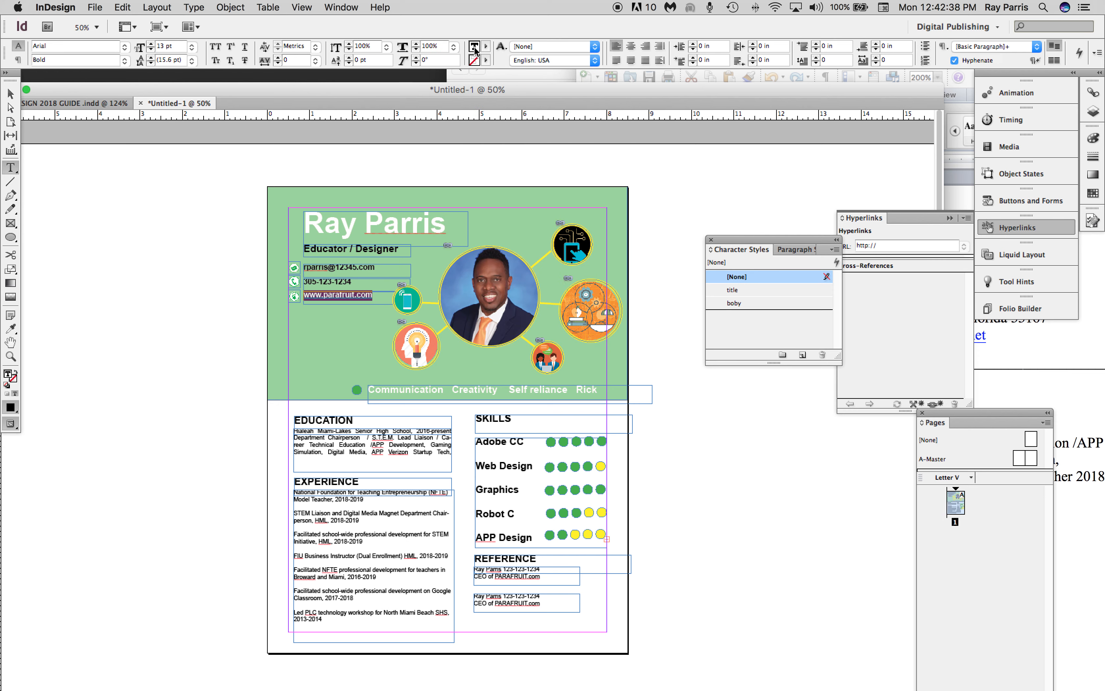
left_click(486, 46)
left_click(513, 100)
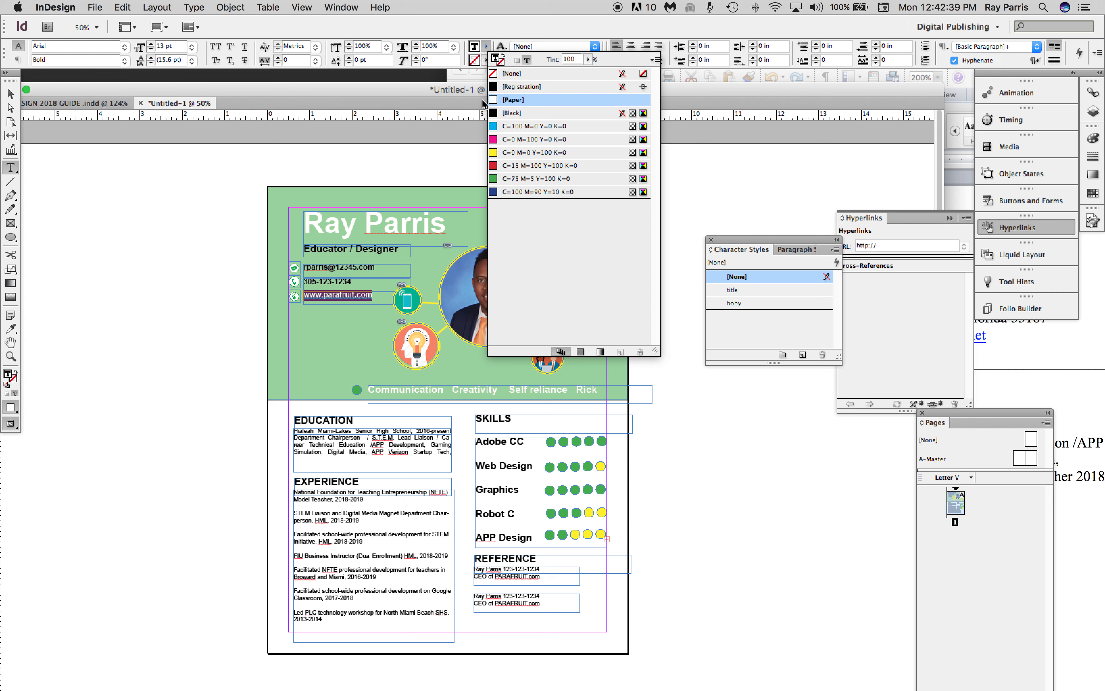
left_click(349, 295)
left_click_drag(352, 281, 290, 281)
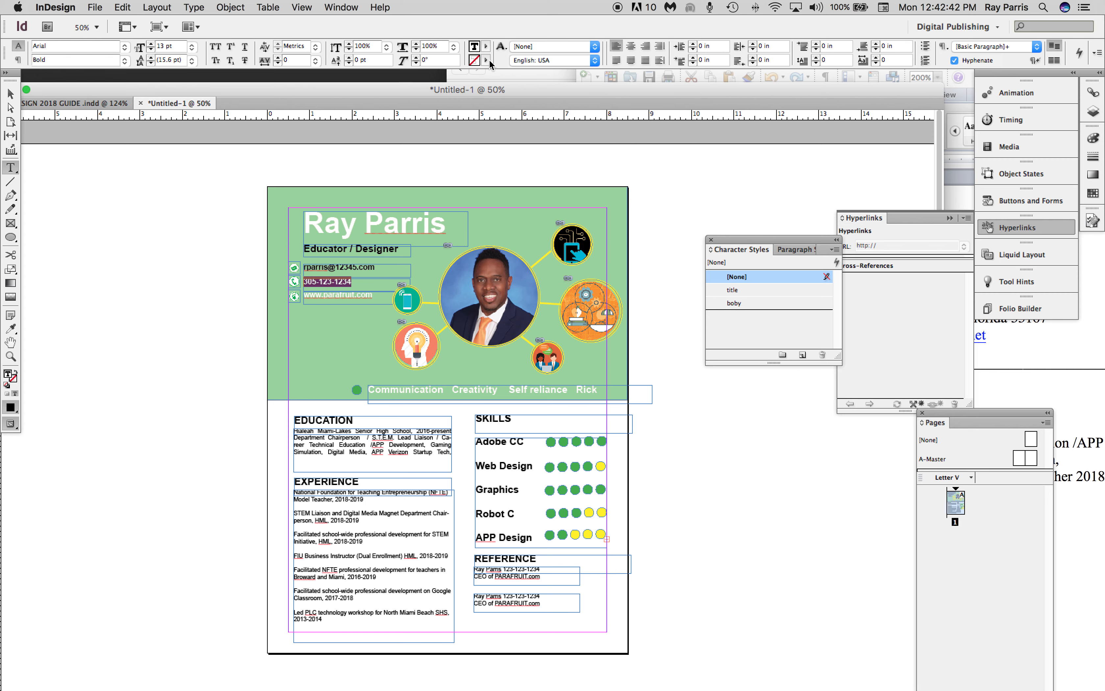
left_click(486, 46)
left_click(493, 100)
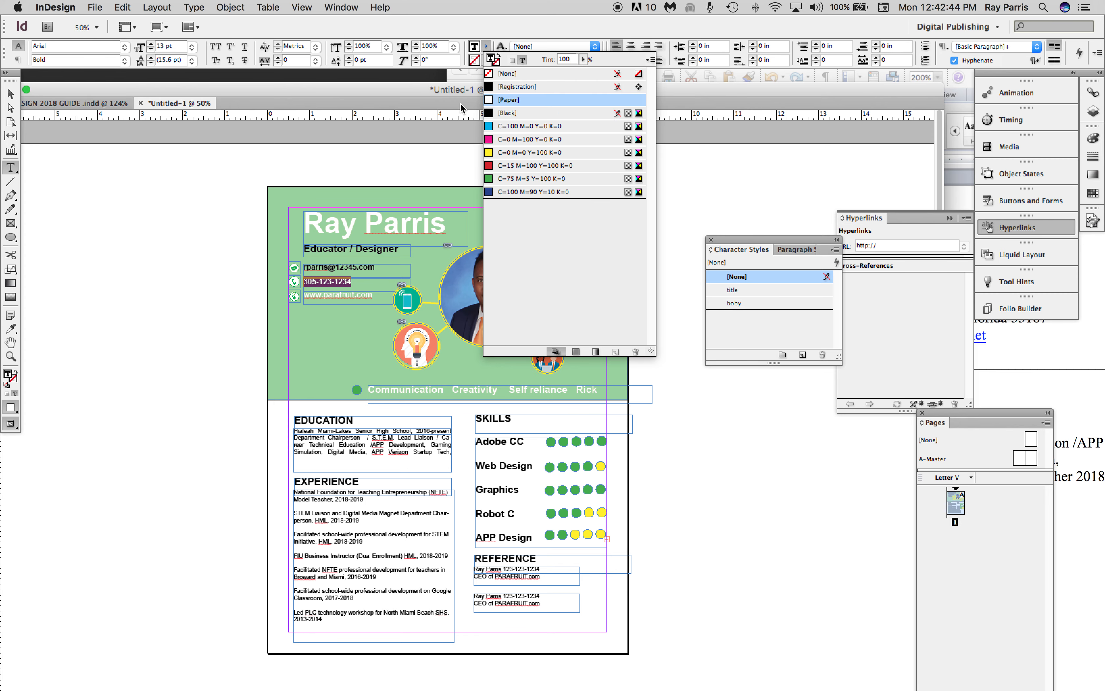
left_click_drag(377, 268, 282, 267)
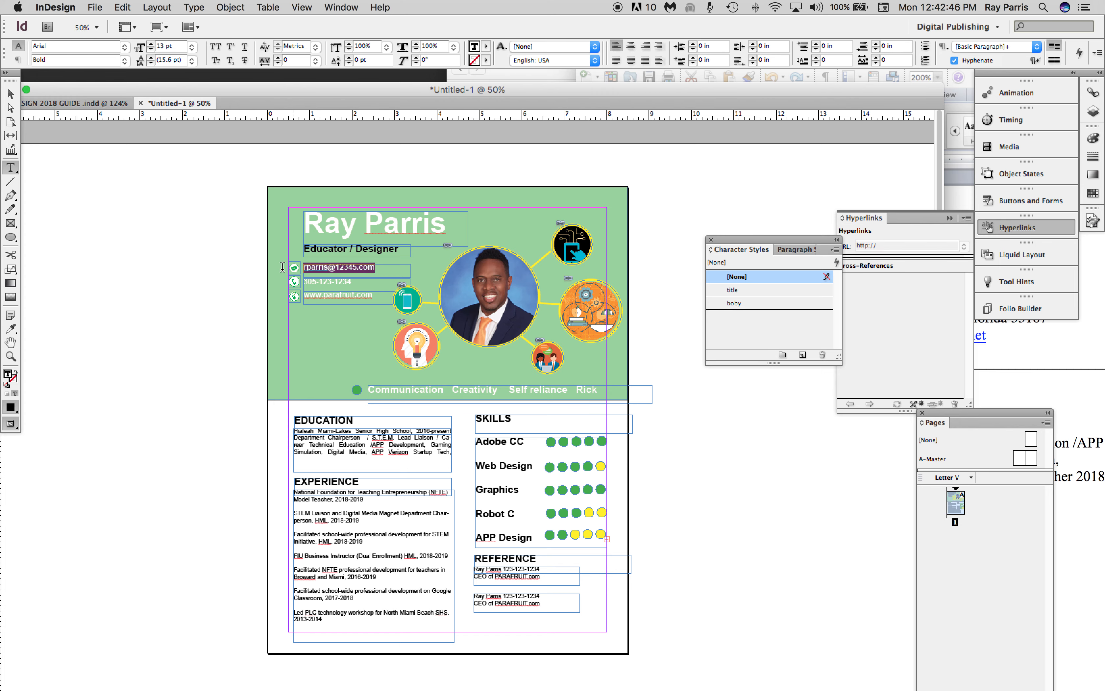
left_click(487, 47)
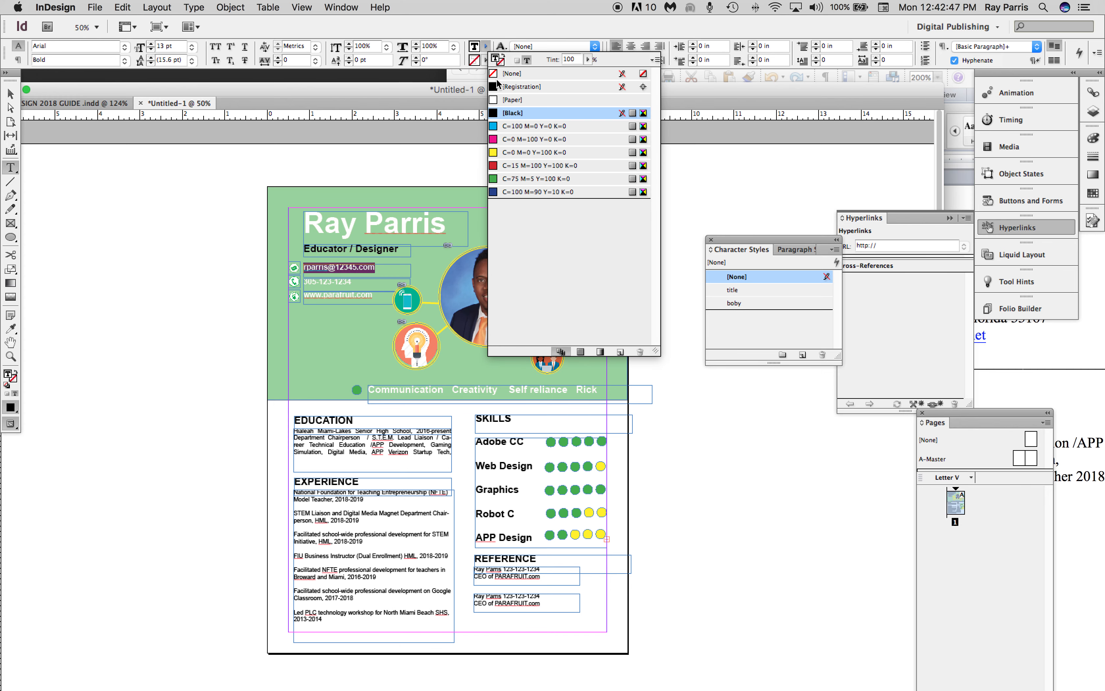
left_click(493, 100)
Color the "Educator / Designer" text under the name white using the [Paper] swatch.
left_click_drag(399, 249, 277, 248)
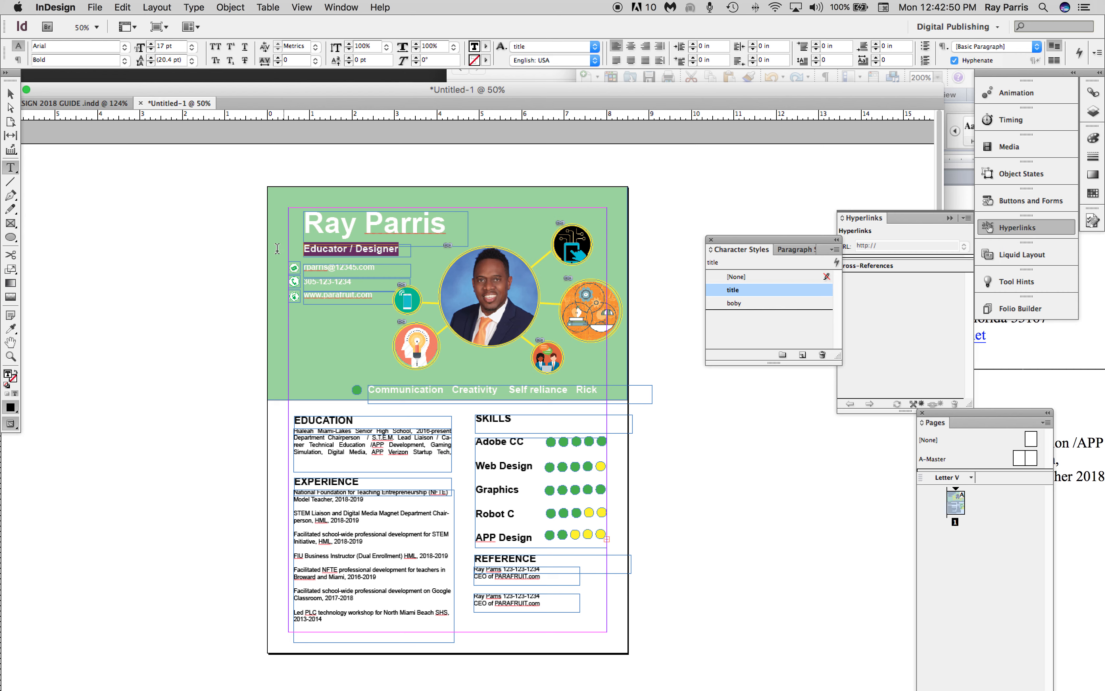
left_click(487, 47)
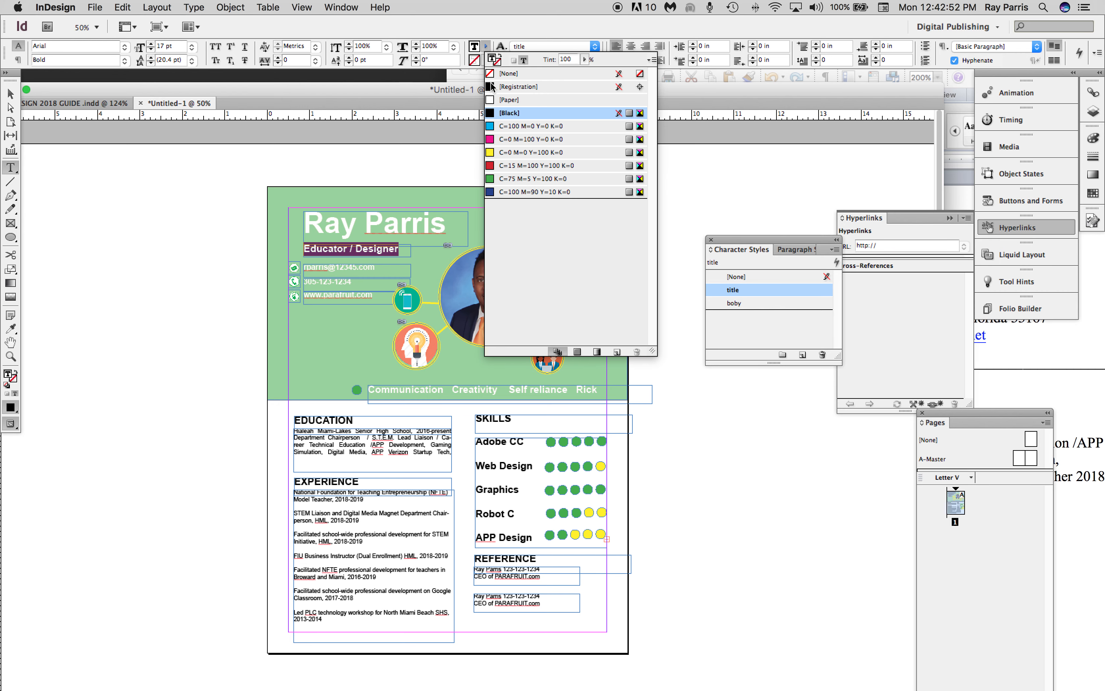
left_click(492, 100)
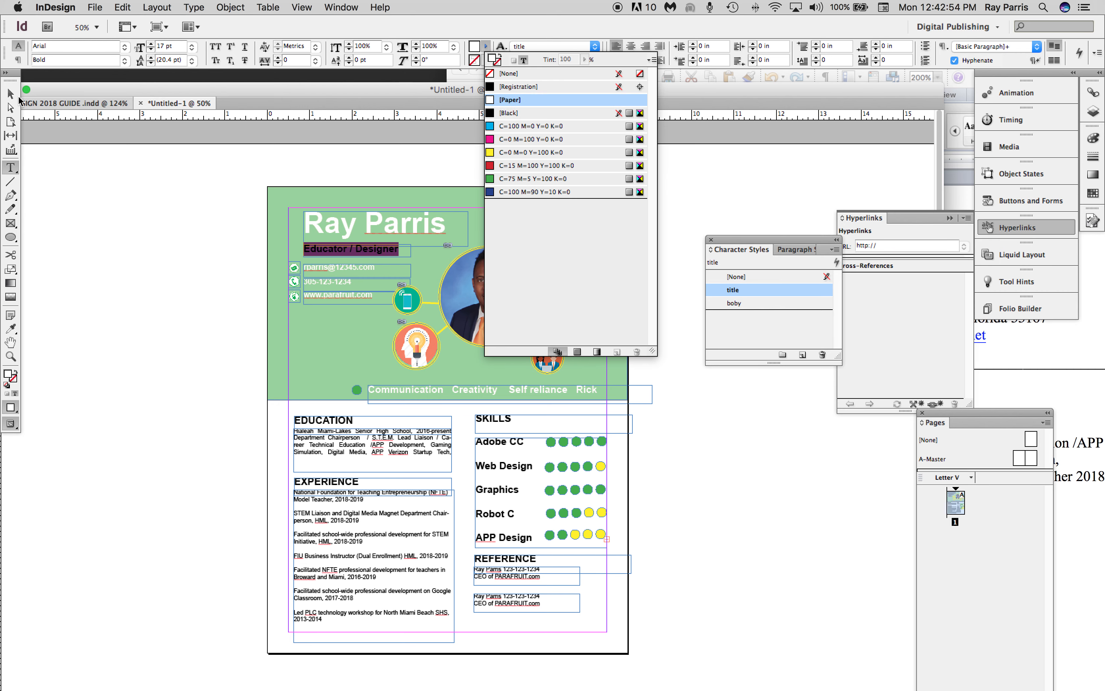
left_click(12, 94)
left_click(286, 392)
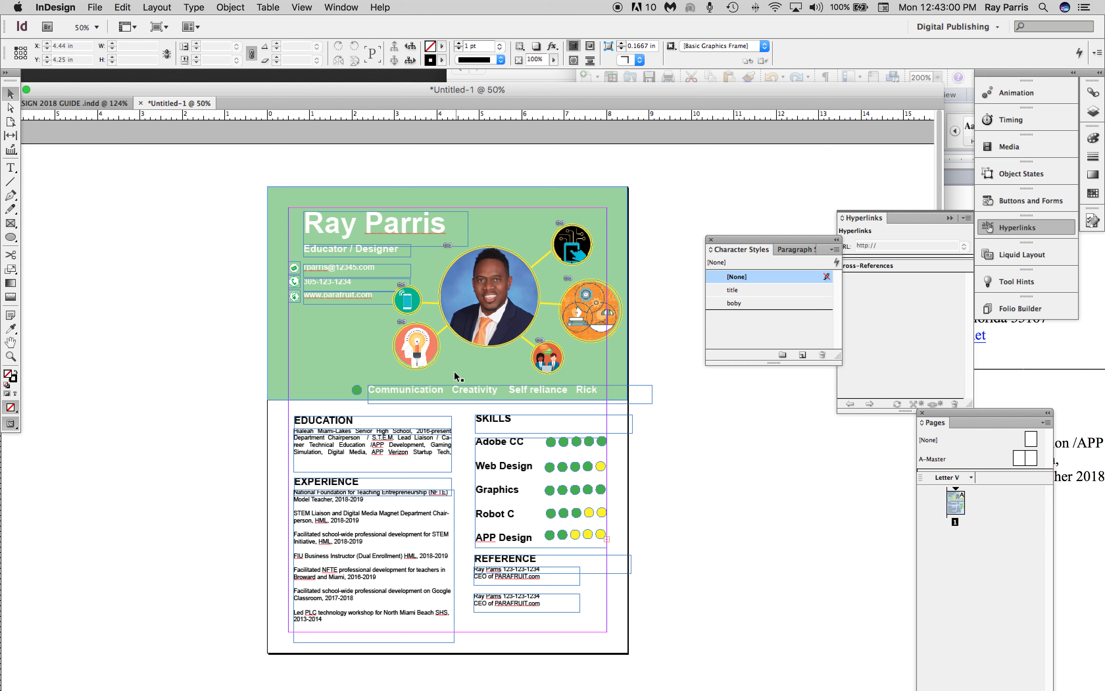
left_click(96, 8)
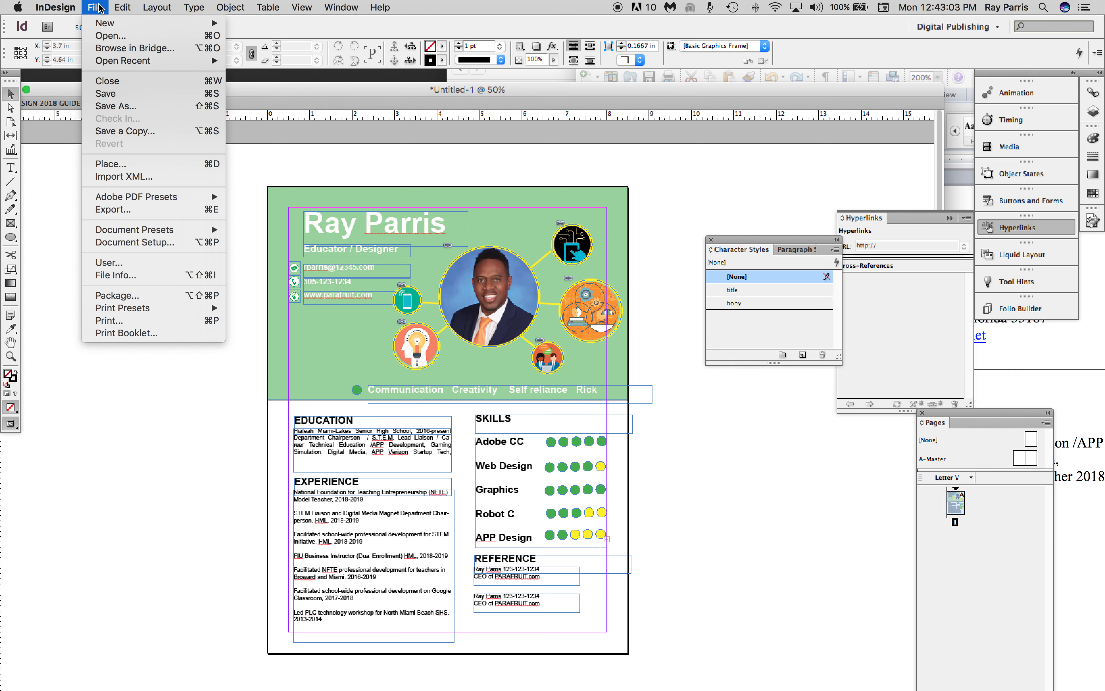
left_click(311, 92)
Switch to QuickTime Player, quit it and name the unsaved screen recording "resume.mov" when asked to save.
left_click(315, 75)
mouse_move(700, 658)
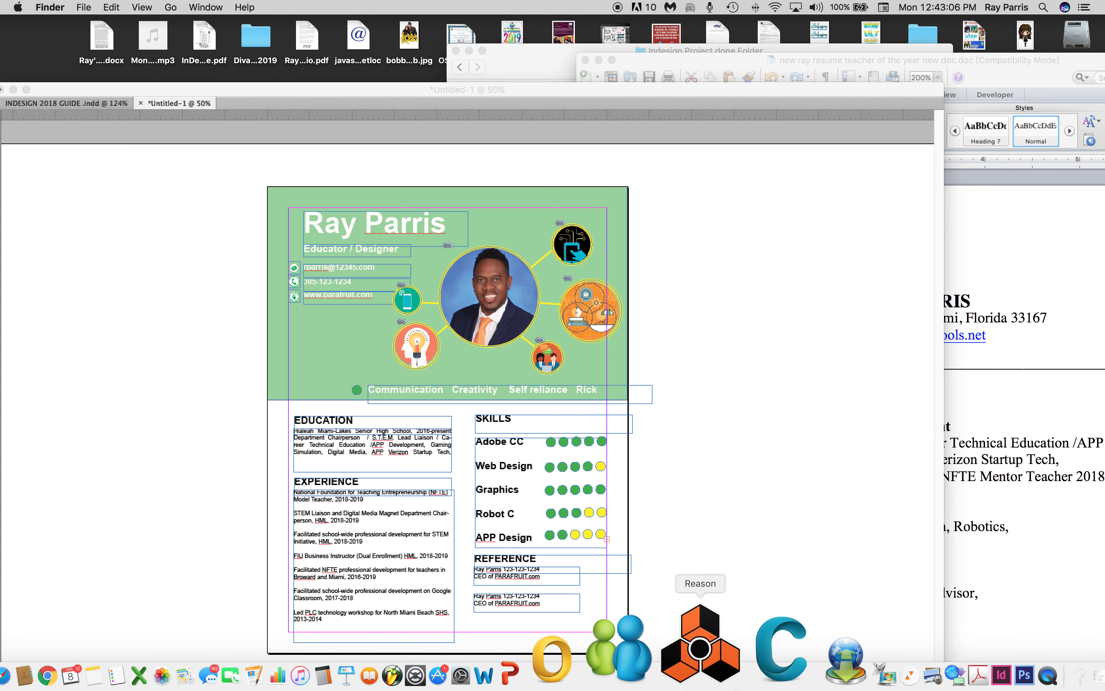
left_click(932, 639)
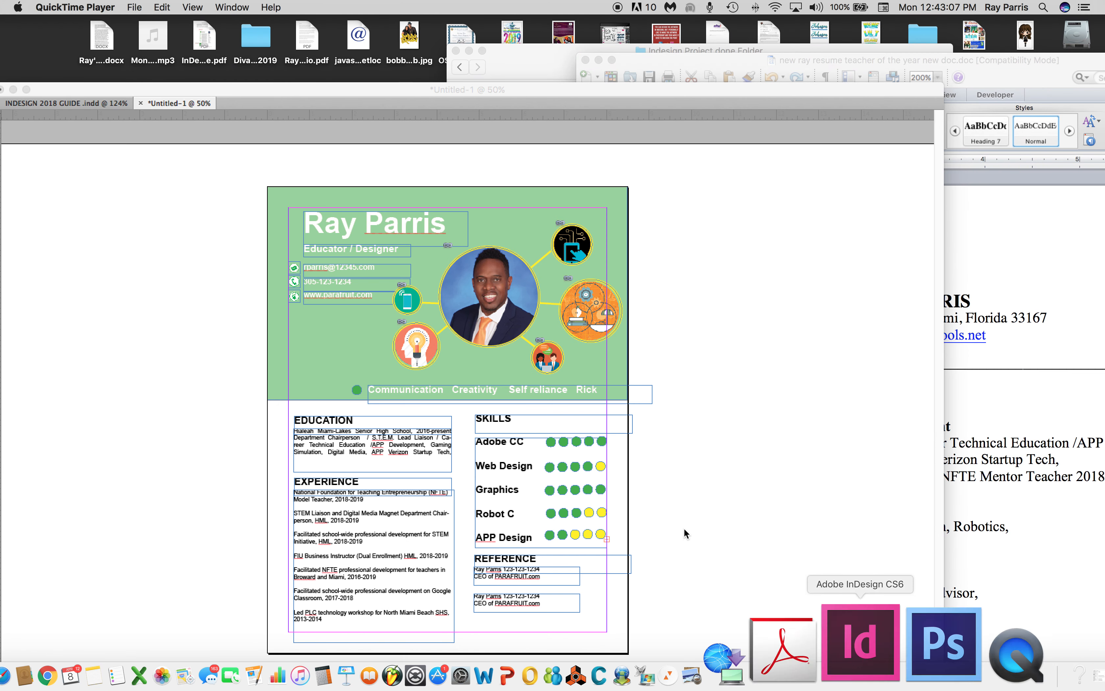
left_click(100, 7)
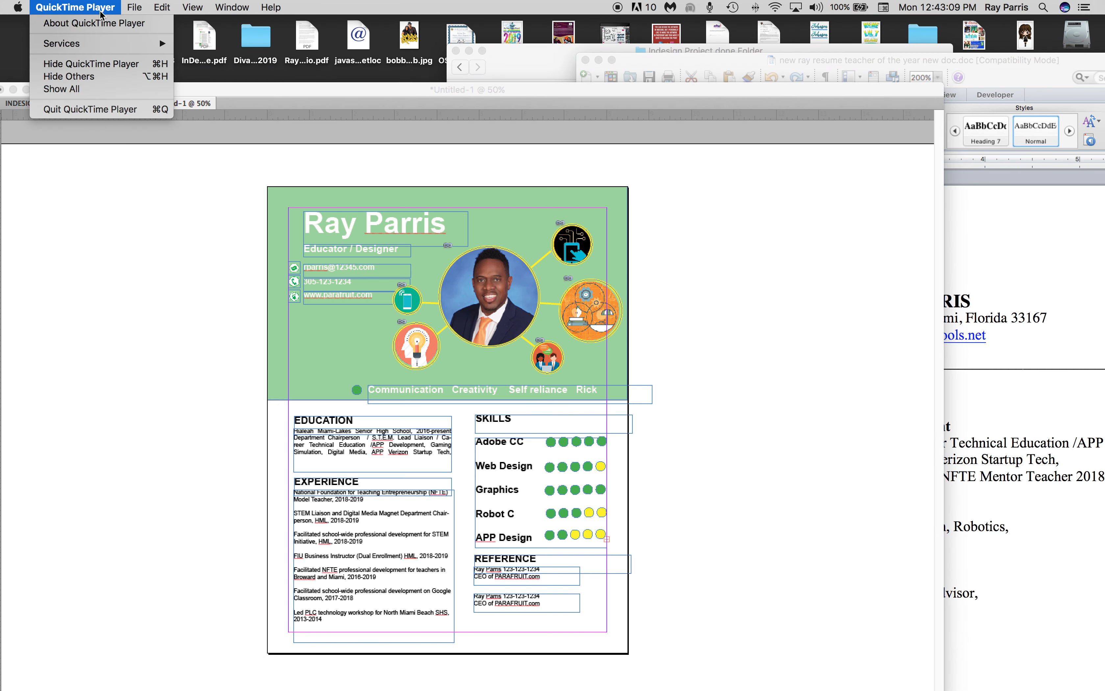
left_click(75, 118)
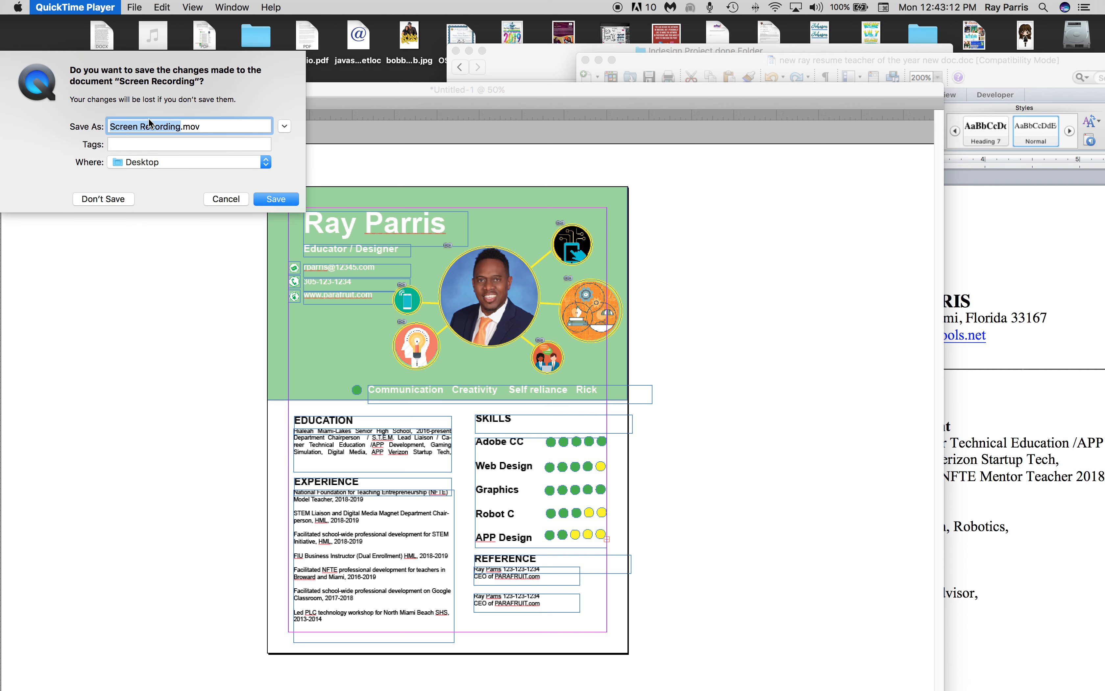
type("resume")
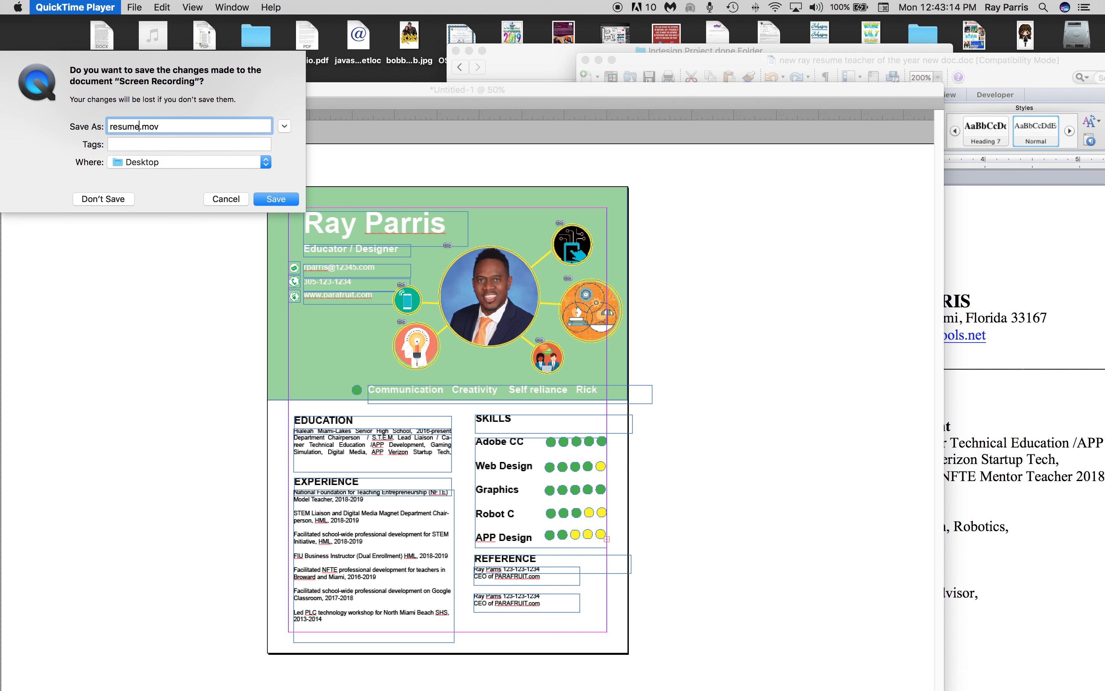